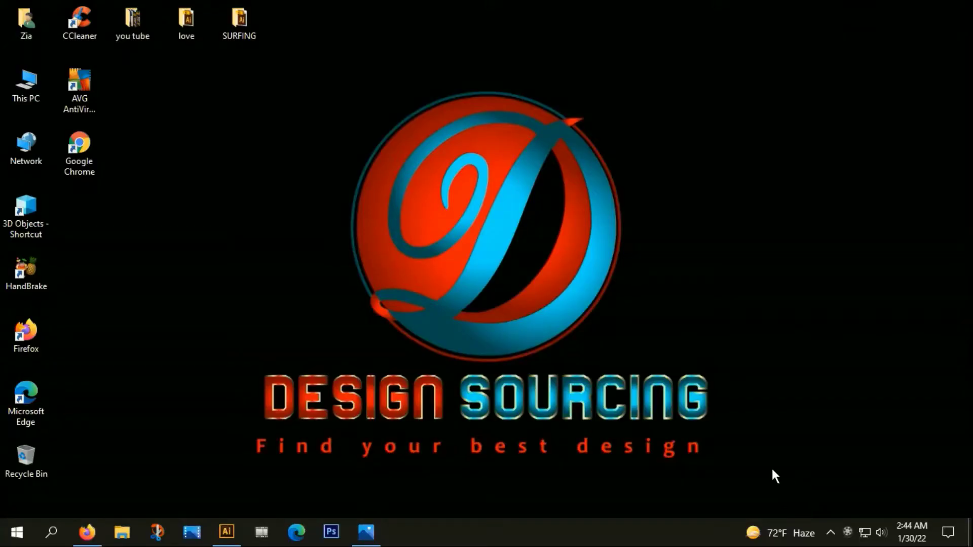
View the SURFING CONTEST T-shirt photo Untitled-1-01.jpg in Photos, then bring Illustrator forward
click(366, 527)
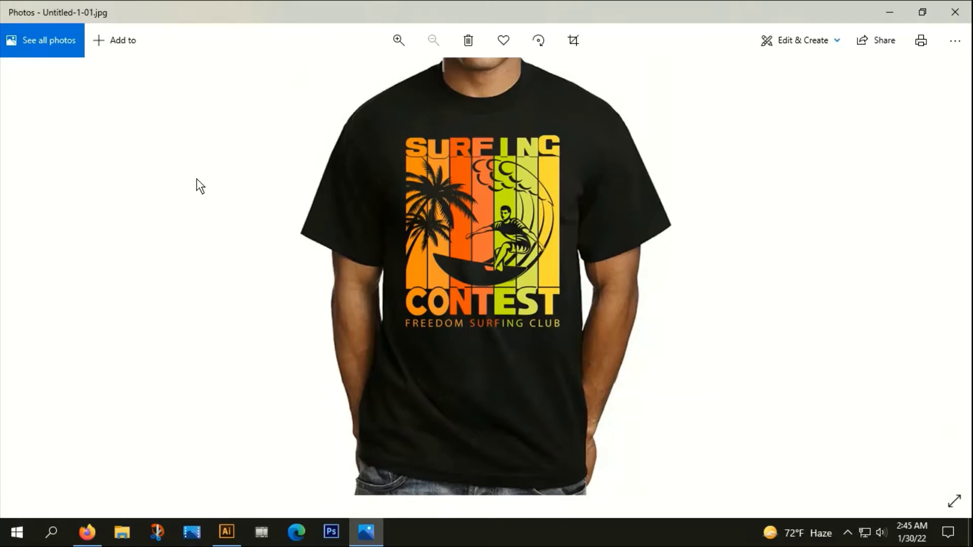
click(226, 533)
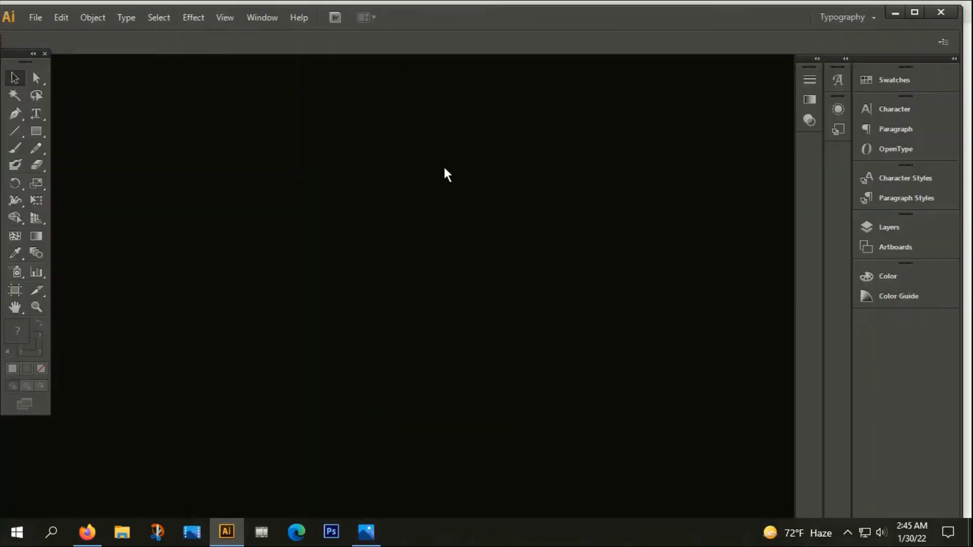
Create a new 12 × 18 in document and zoom out to see the artboard
click(31, 18)
click(63, 33)
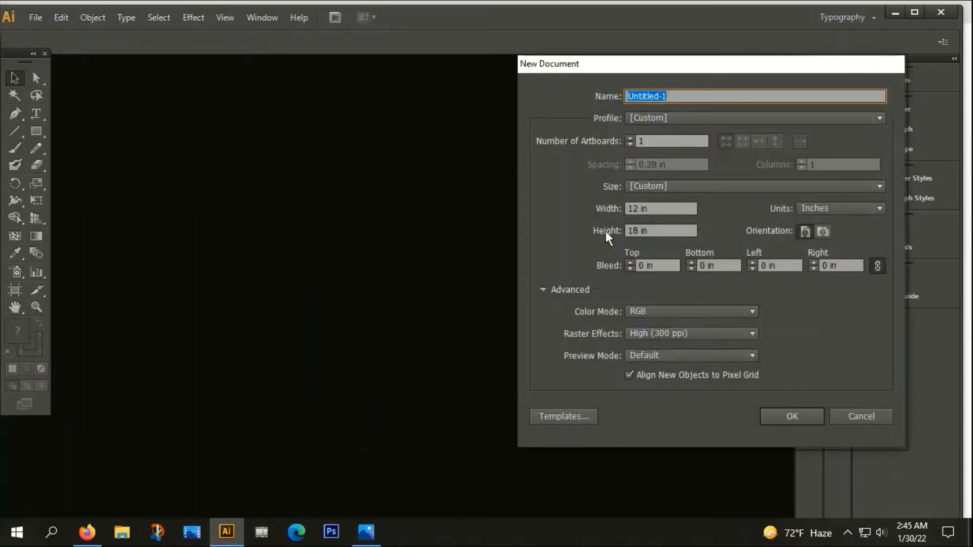
click(800, 416)
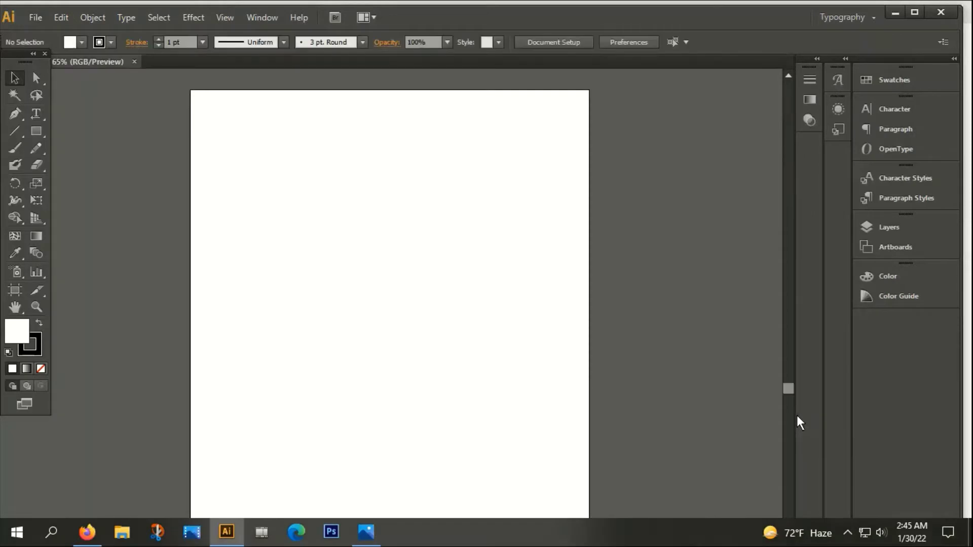
key(ctrl+minus)
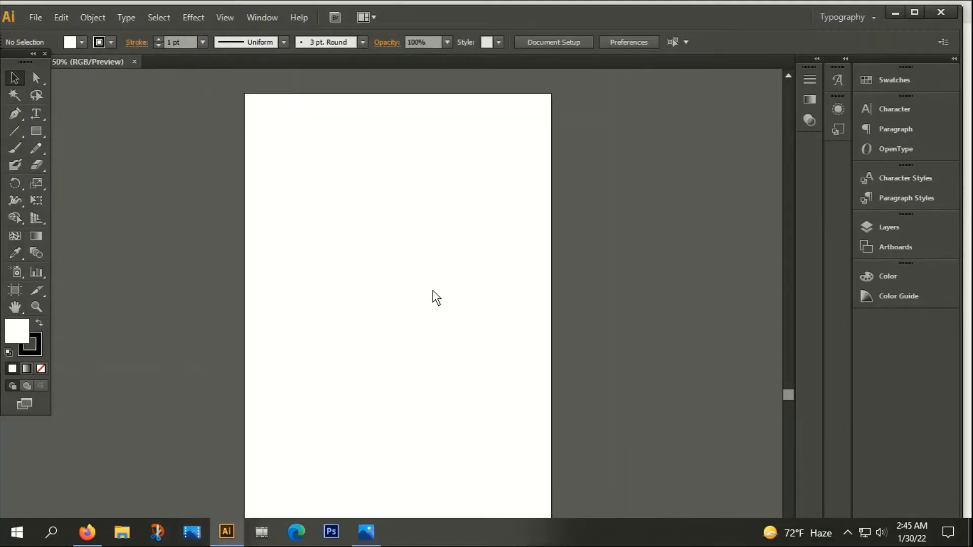
Place Untitled-1-01.jpg and move it left, off the artboard
click(25, 20)
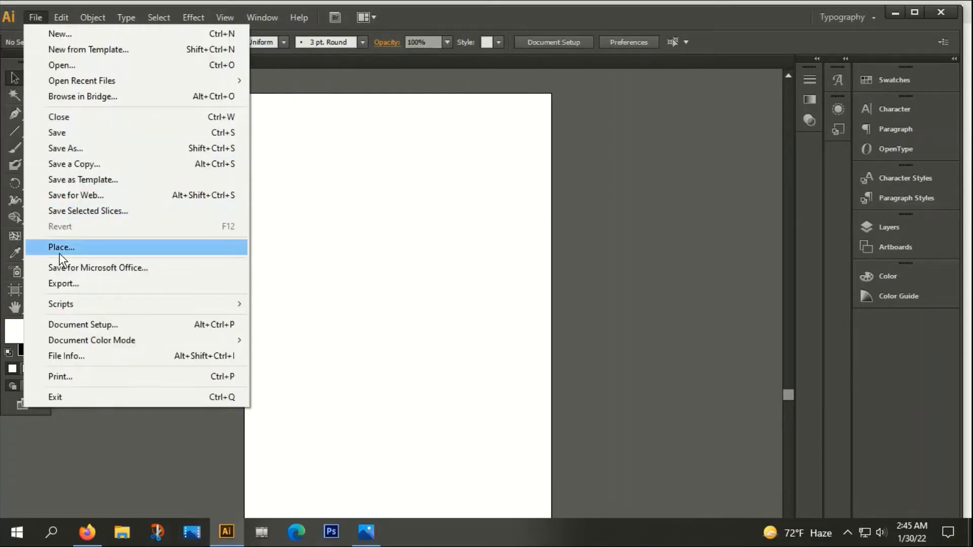
click(60, 253)
double_click(178, 95)
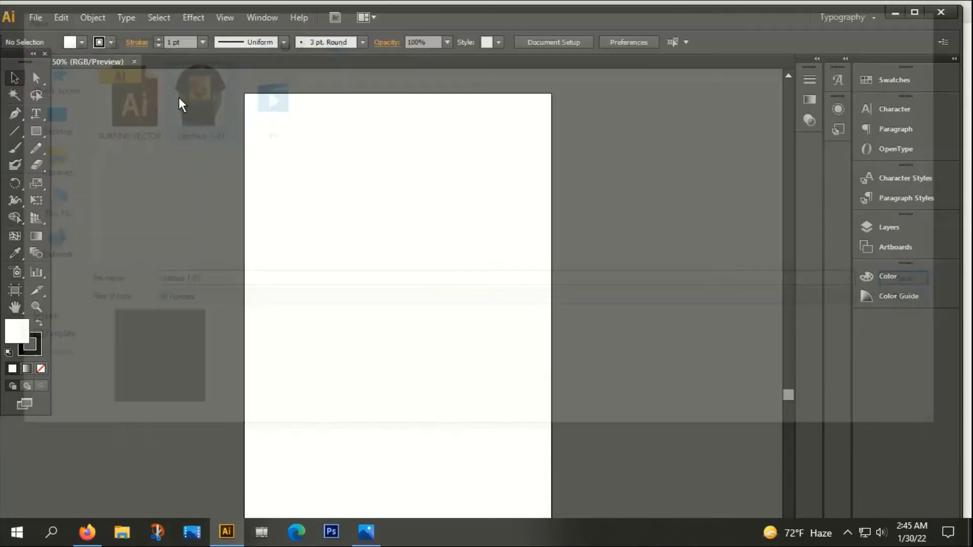
scroll(356, 198, down, 2)
drag(370, 285, 162, 252)
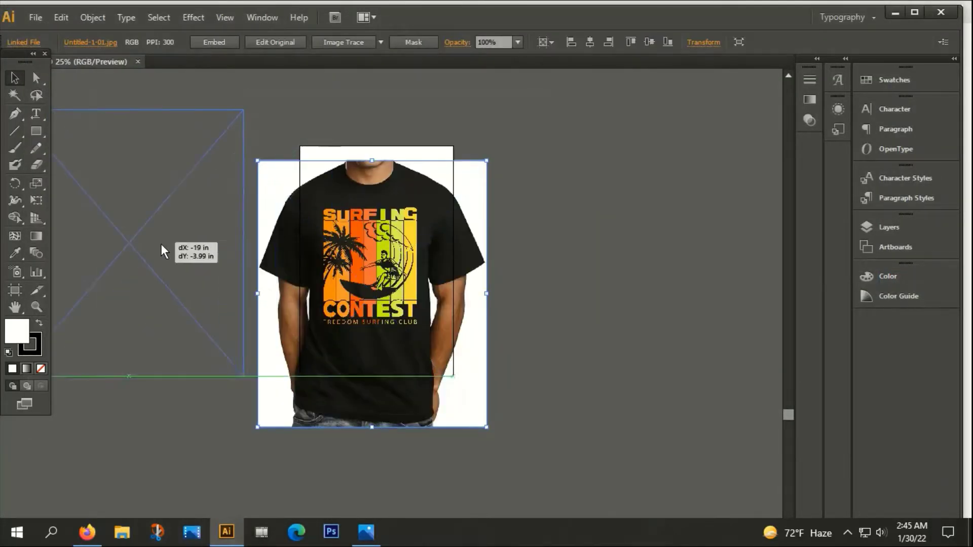
Draw a black-fill, no-stroke rectangle spanning the full 12 × 18 in artboard
click(586, 258)
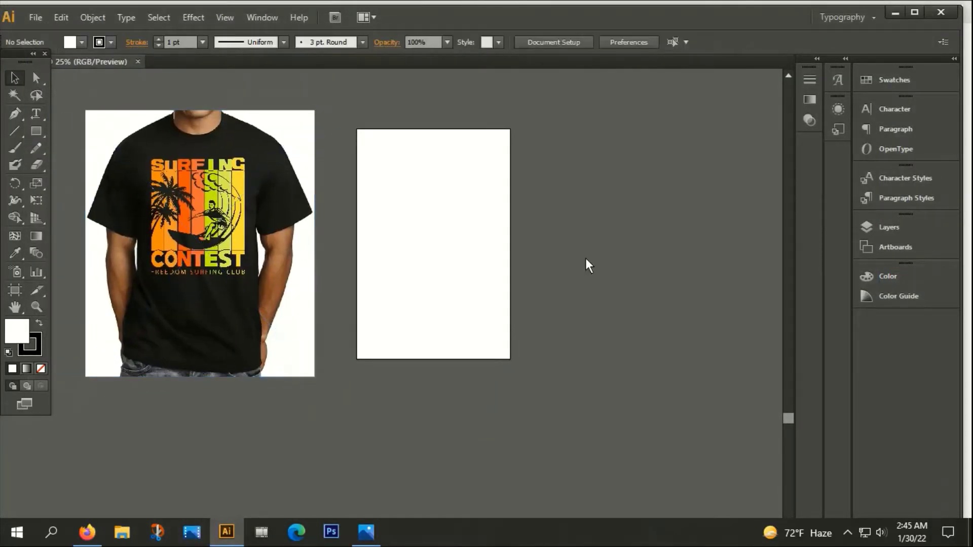
click(39, 324)
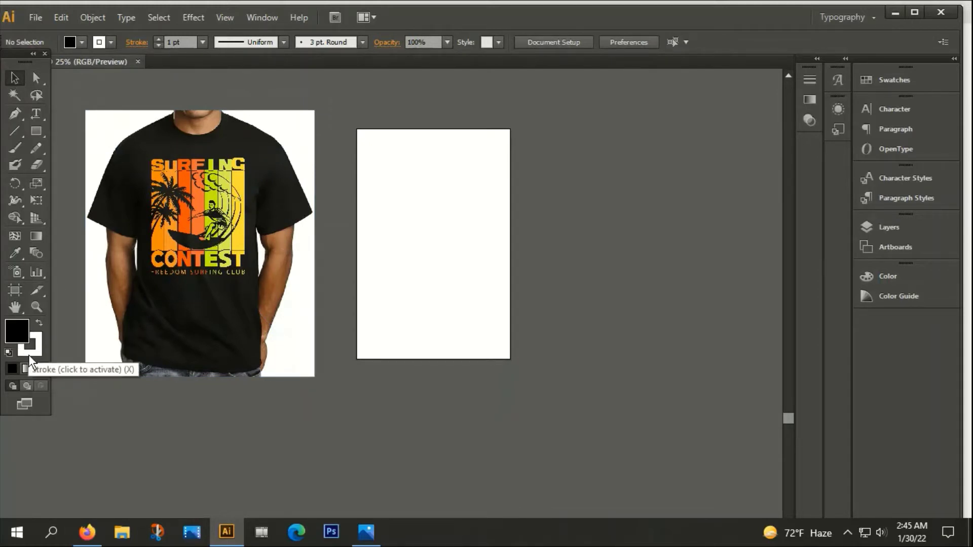
click(34, 355)
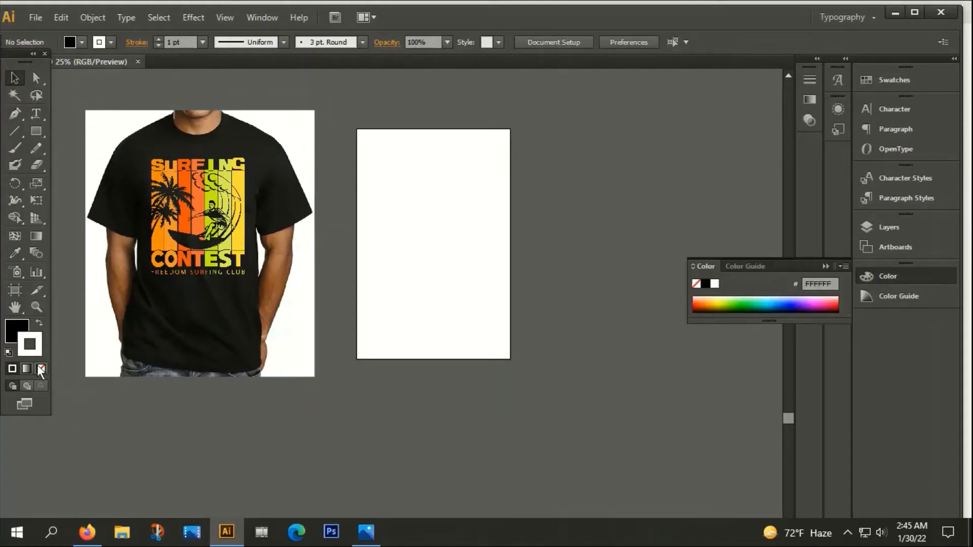
click(35, 128)
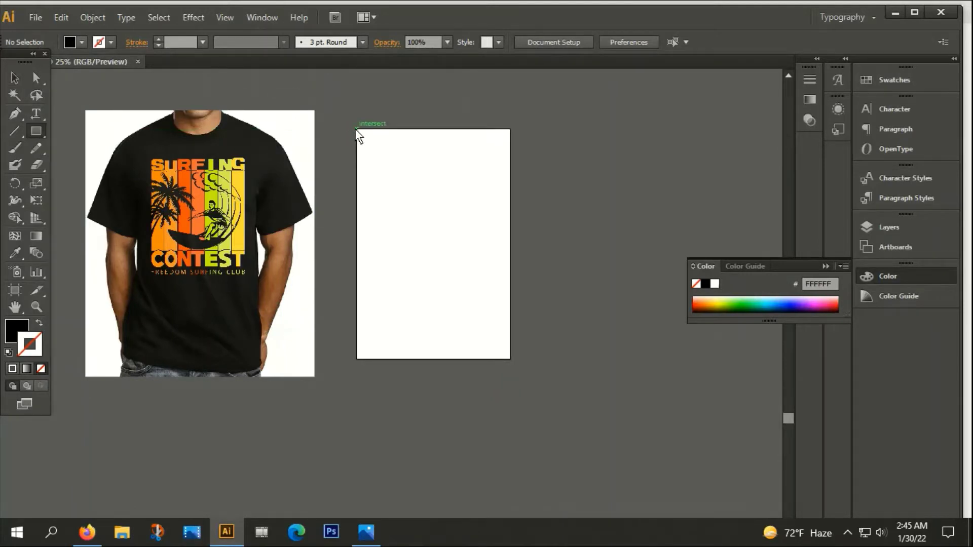
drag(357, 130, 510, 358)
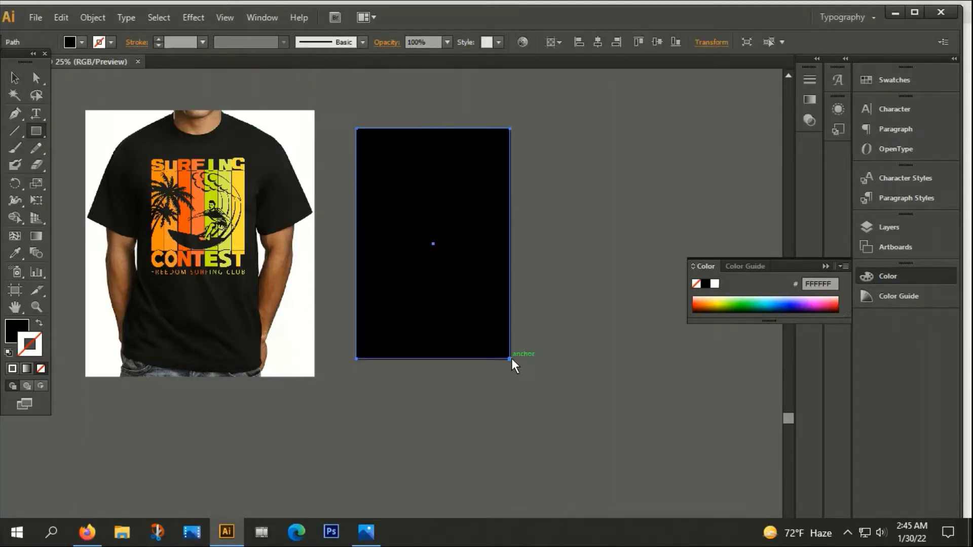
key(ctrl+shift+a)
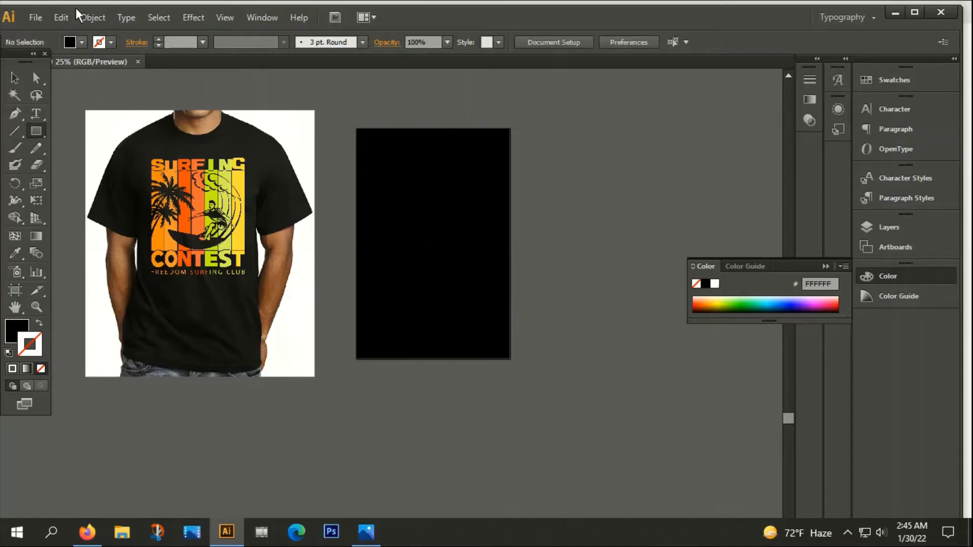
click(31, 16)
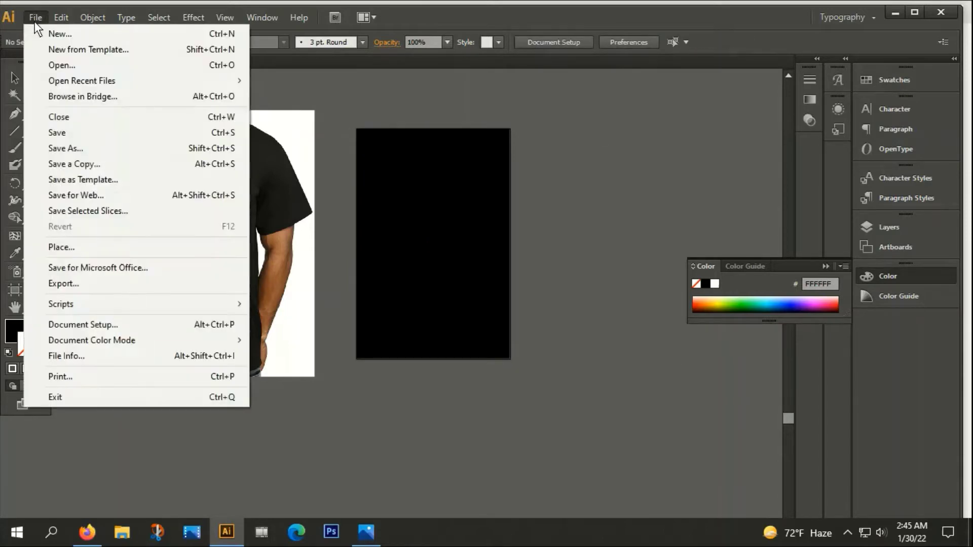
Open SURFING VECTOR.ai and marquee-select all of its SURFING CONTEST artwork
click(68, 61)
double_click(123, 104)
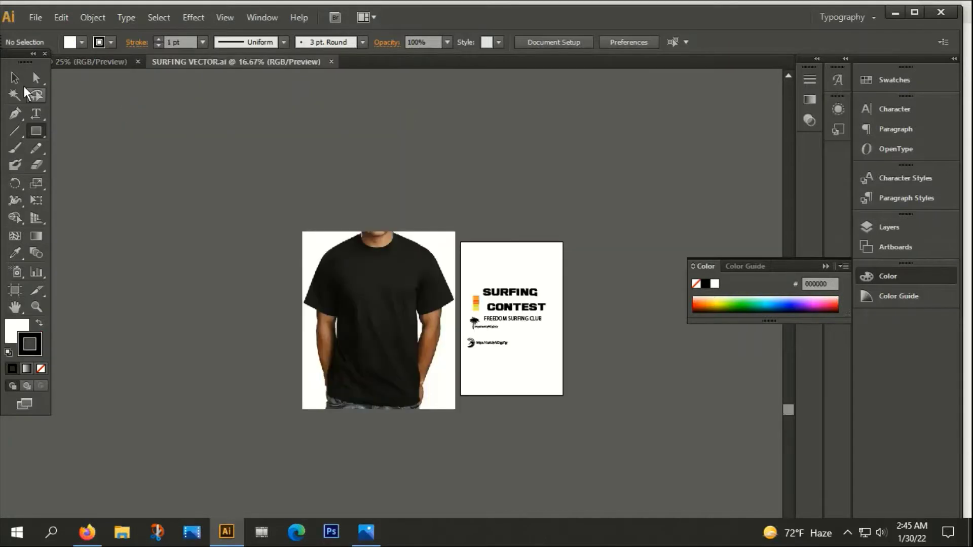
click(15, 77)
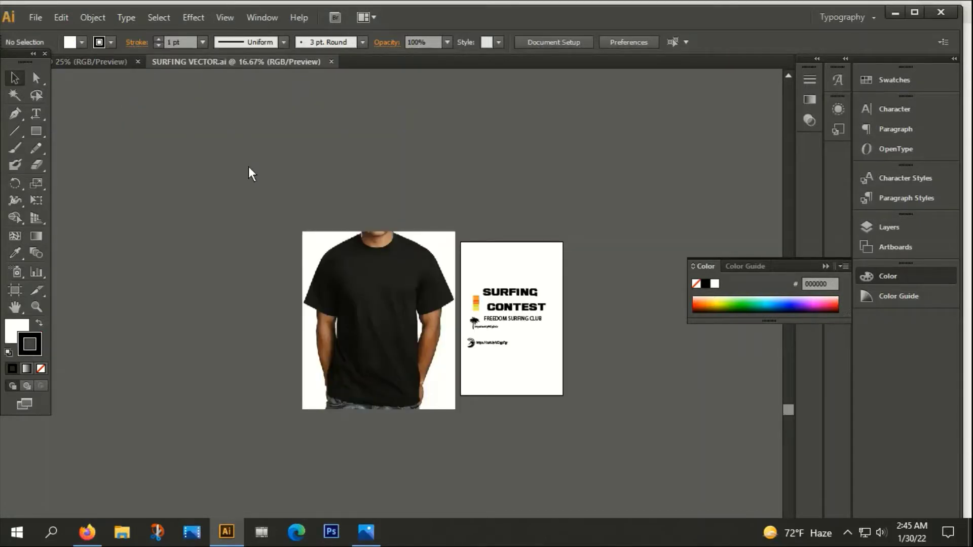
drag(465, 242, 576, 377)
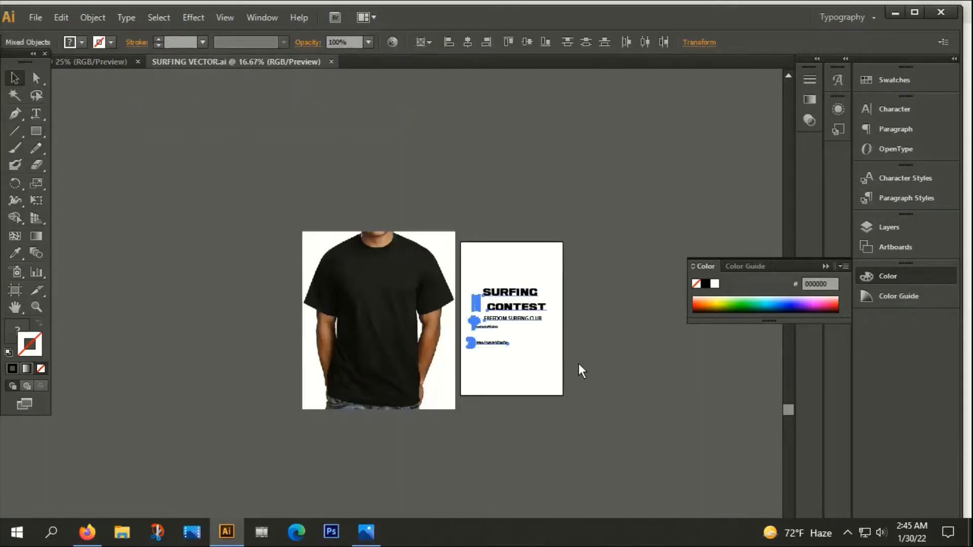
Paste the artwork into the T-shirt document, right of the black artboard
click(119, 61)
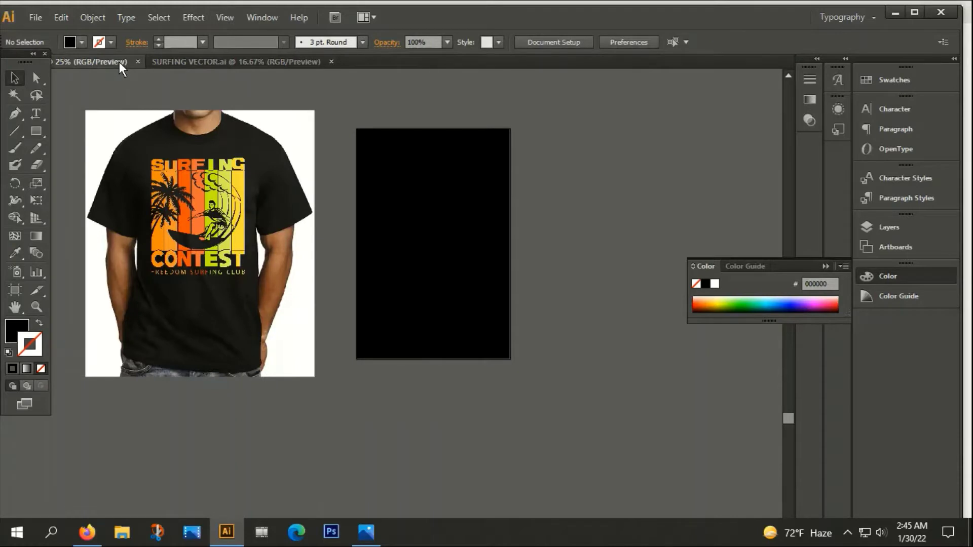
key(ctrl+v)
drag(411, 375, 609, 242)
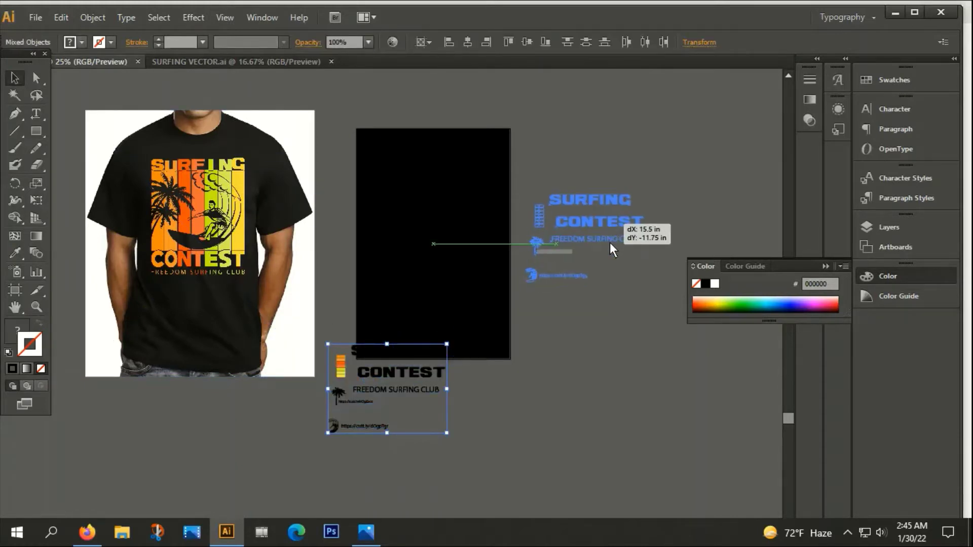
drag(607, 314, 566, 317)
click(565, 320)
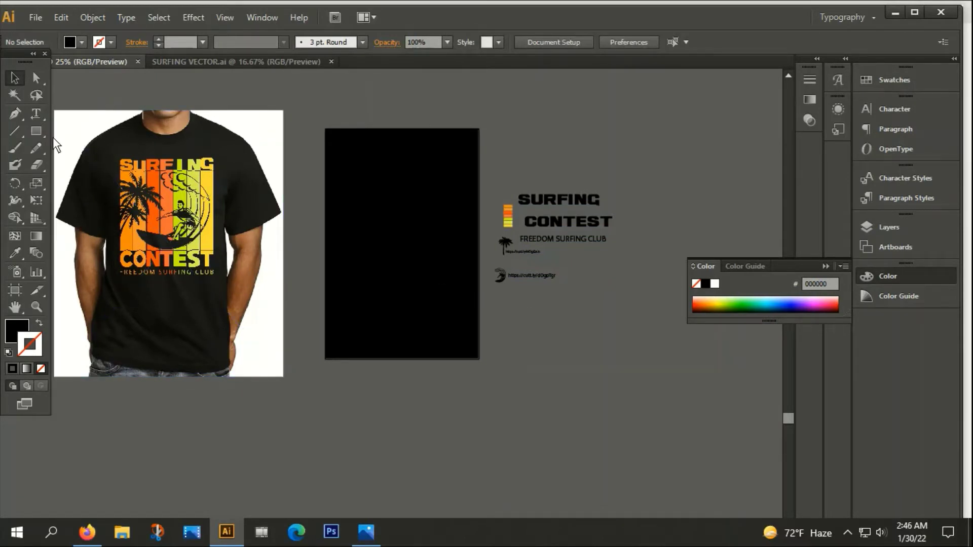
Draw a tall narrow bar at the artboard's left and fill it with sampled orange
click(39, 131)
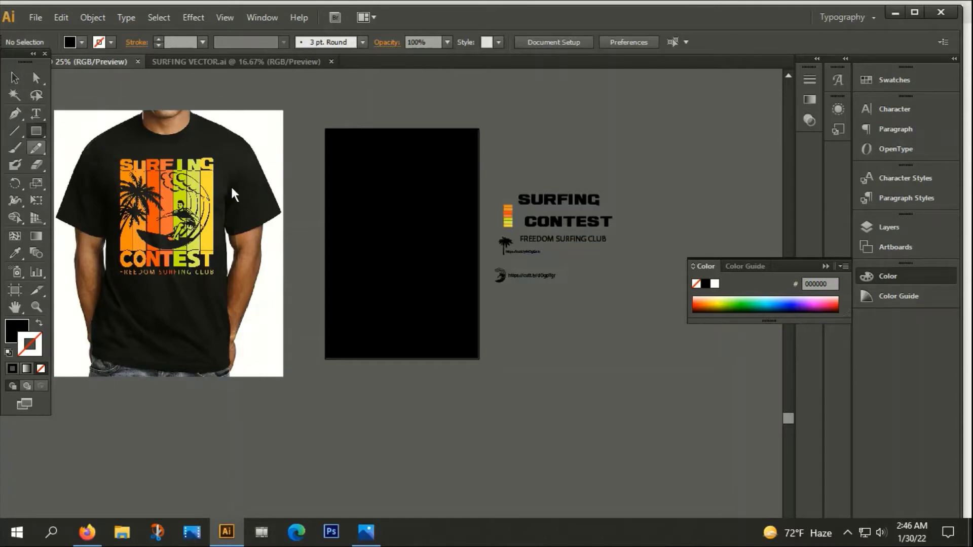
drag(341, 173, 356, 301)
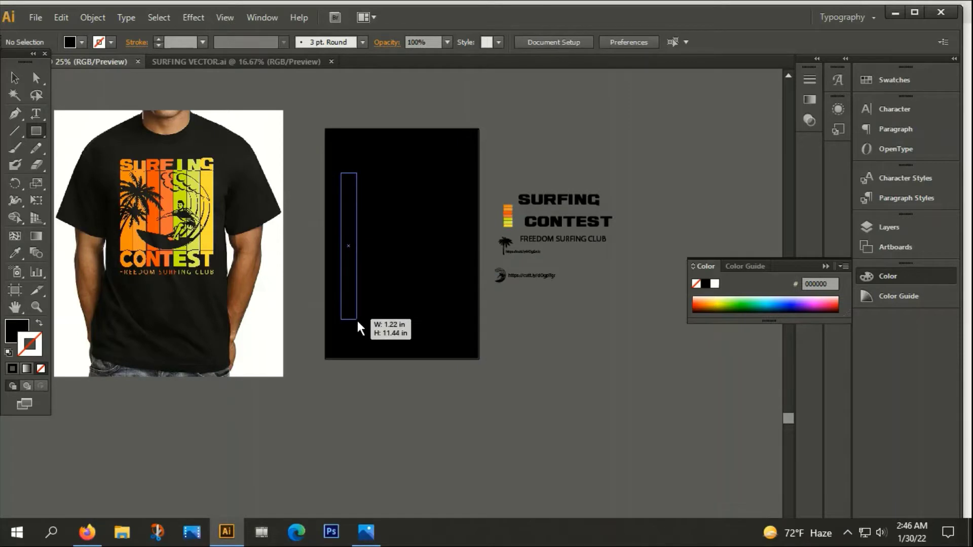
drag(355, 301, 360, 322)
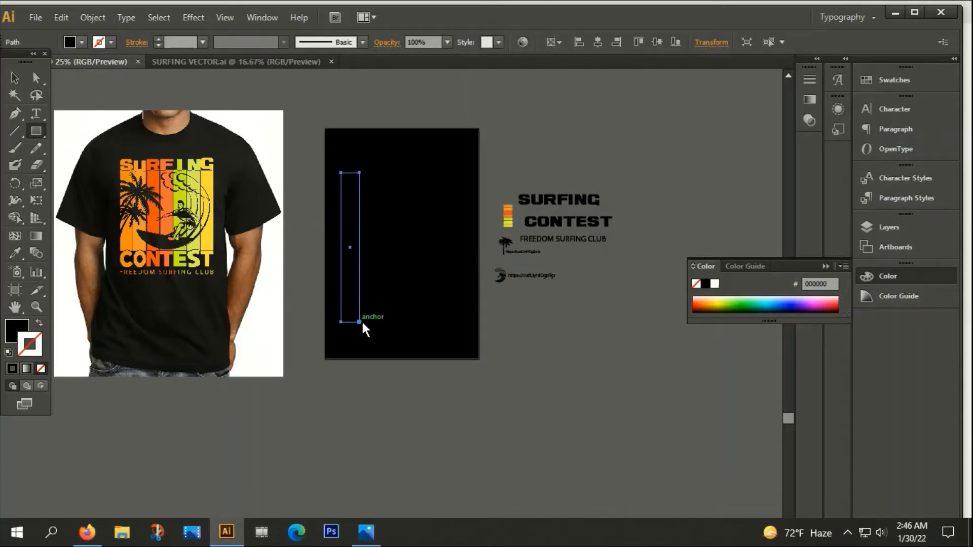
key(i)
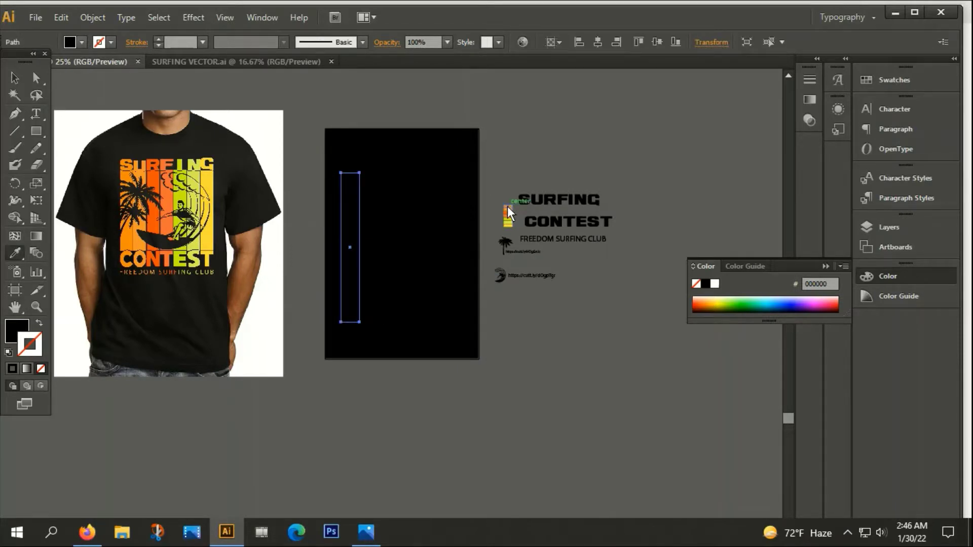
click(507, 206)
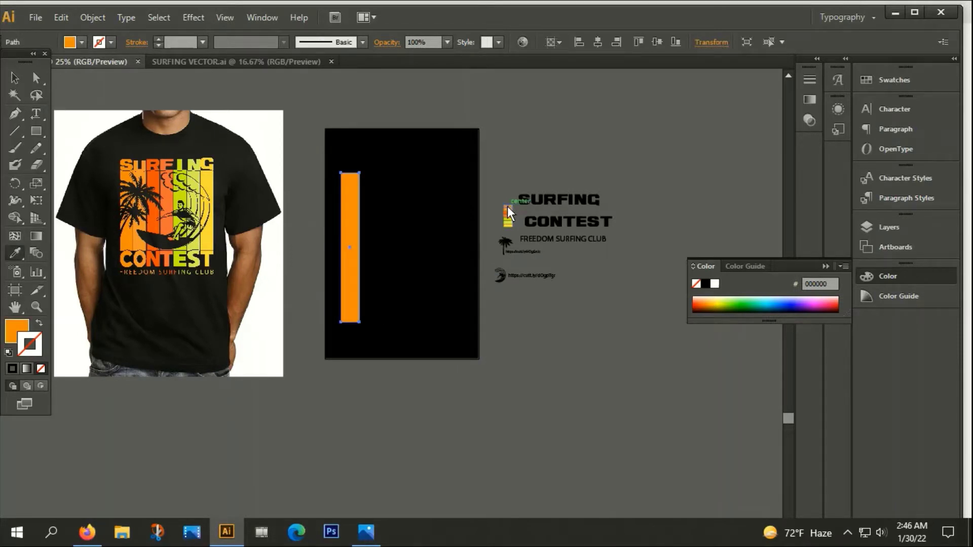
Raise the orange bar and place a copy directly to its right
click(9, 82)
scroll(355, 230, up, 1)
scroll(343, 207, up, 1)
drag(341, 203, 334, 184)
scroll(418, 190, up, 1)
scroll(388, 197, down, 1)
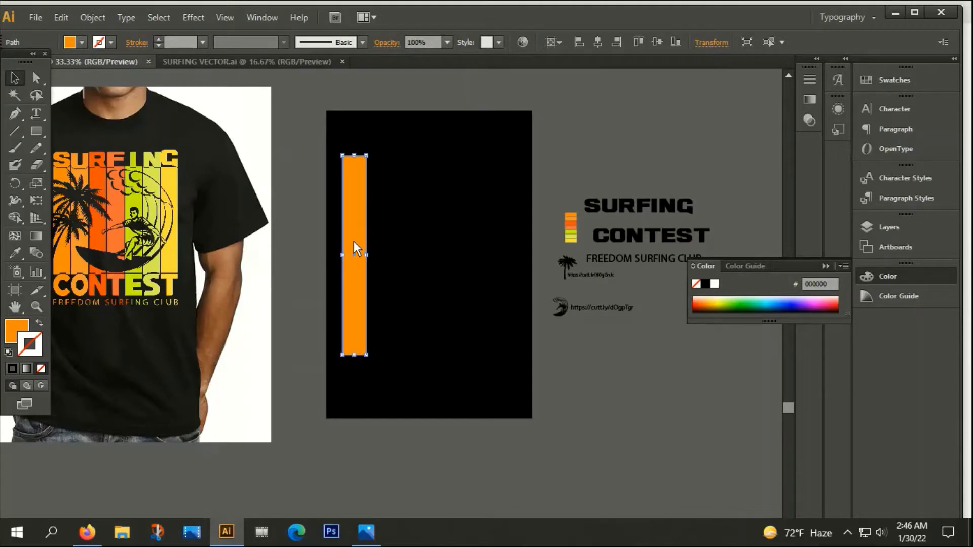
drag(354, 242, 378, 244)
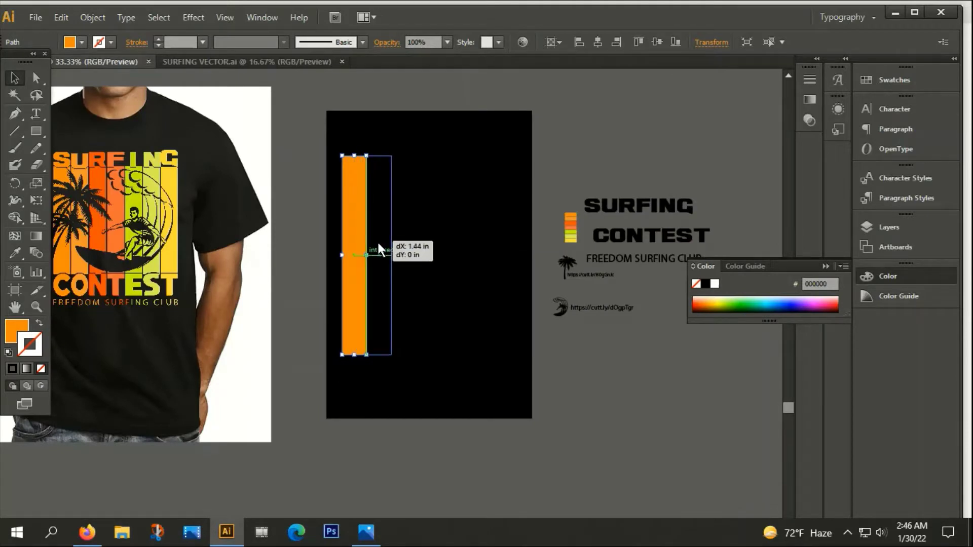
drag(381, 248, 382, 243)
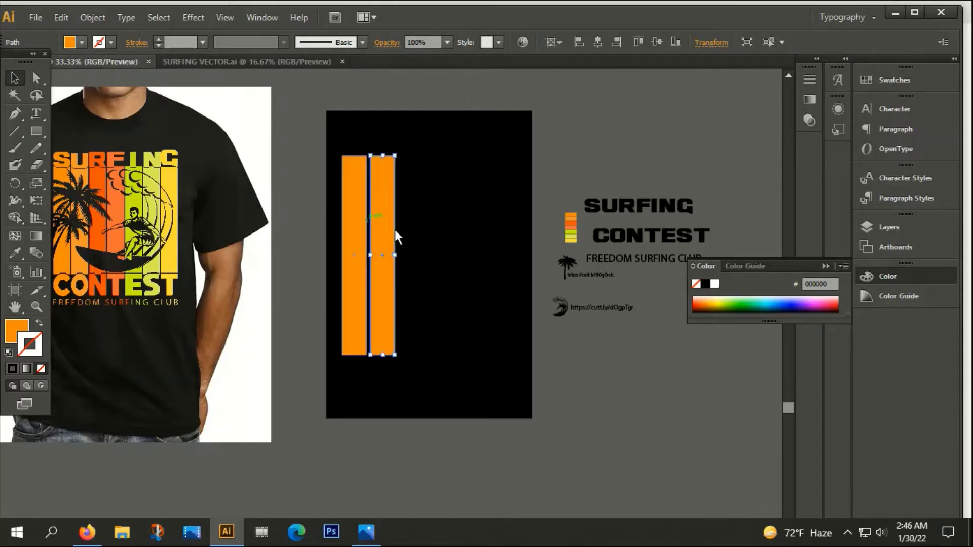
key(ctrl+shift+b)
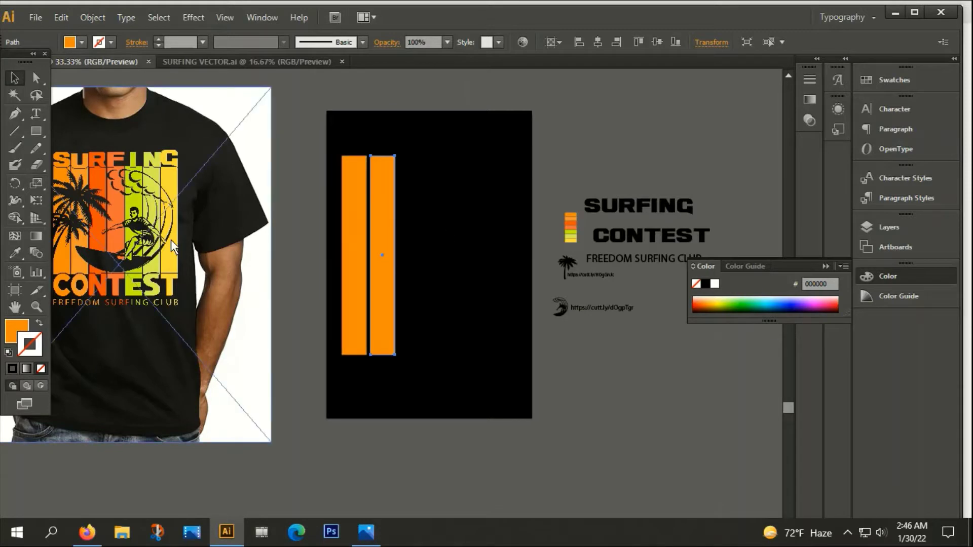
Repeat the duplicate with Ctrl+D up to seven stripes and distribute them evenly
key(ctrl+d)
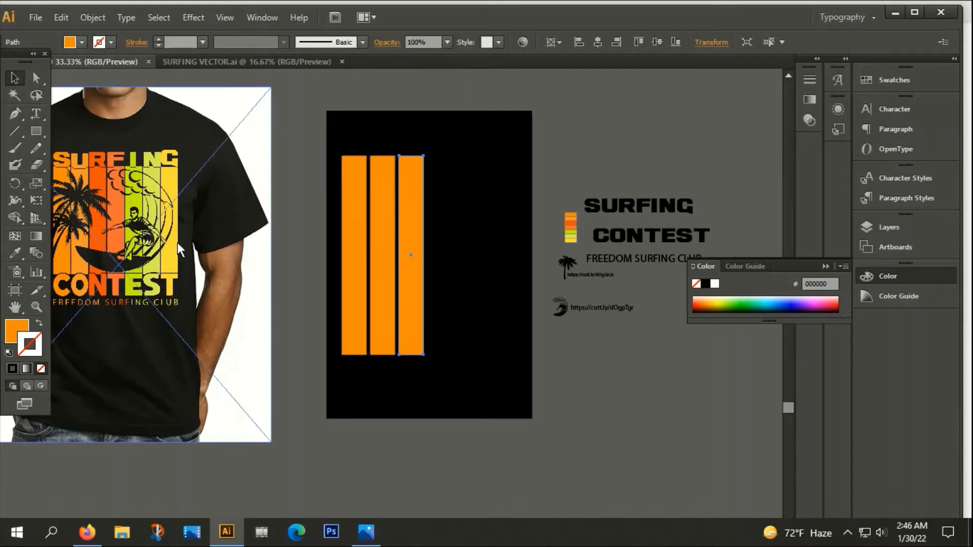
key(ctrl+d)
key(ctrl+d)
key(ctrl+d)
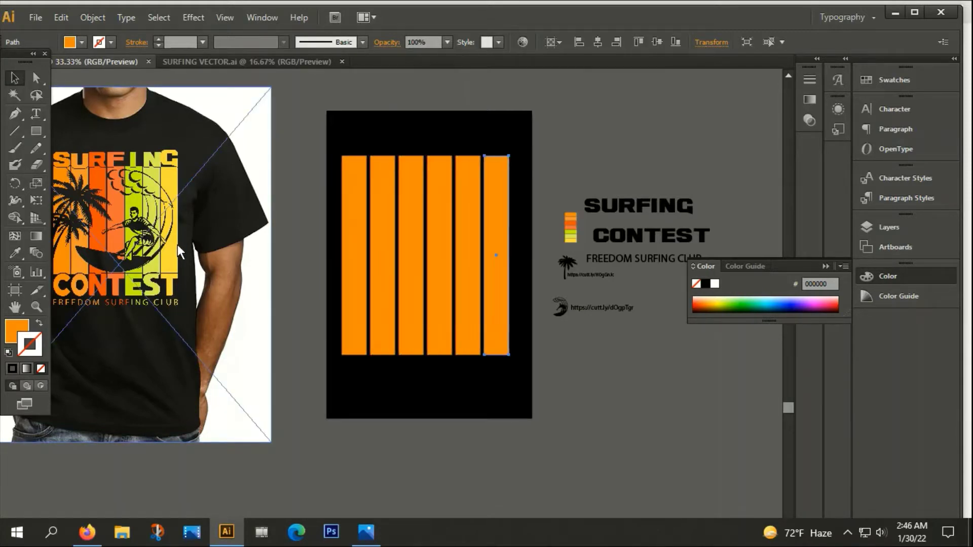
key(ctrl+d)
mouse_move(308, 119)
mouse_down()
mouse_move(538, 299)
mouse_move(518, 282)
mouse_up()
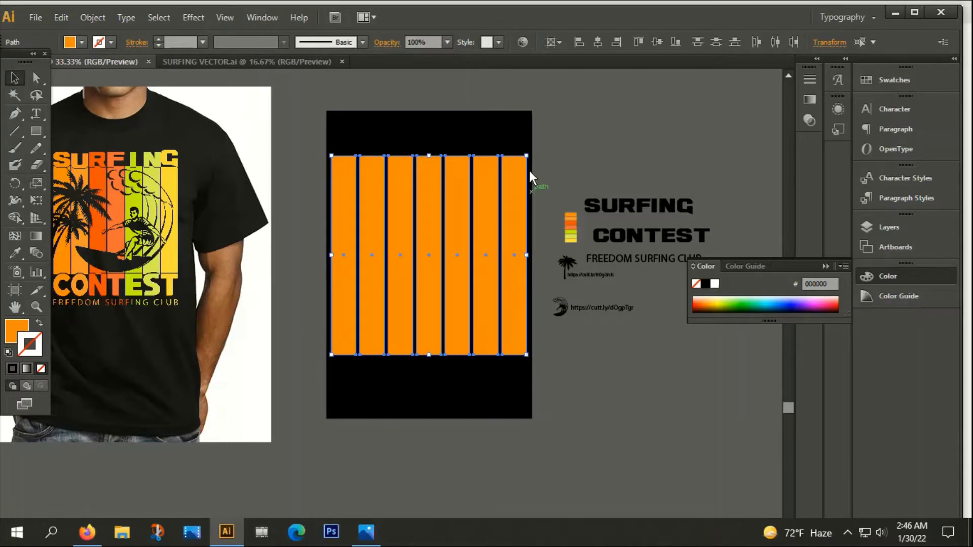
click(585, 146)
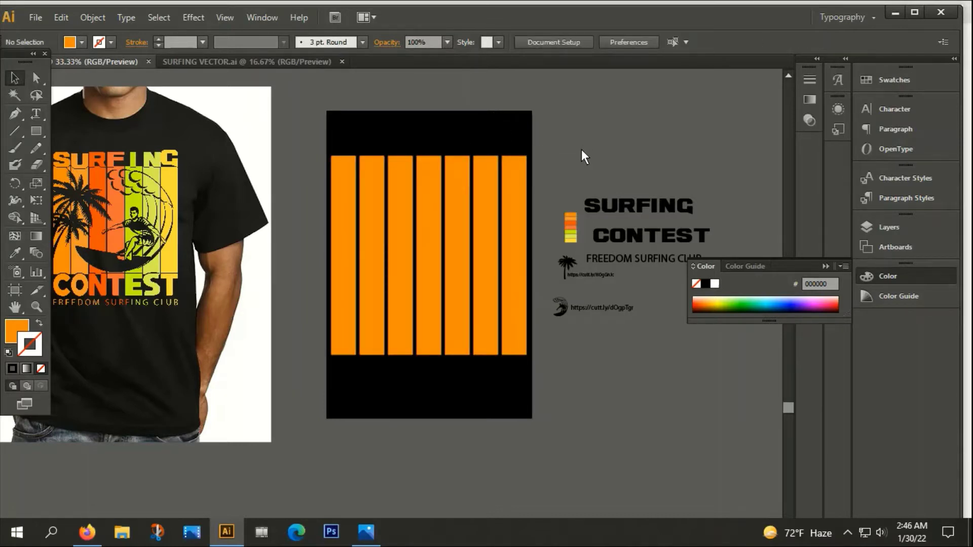
scroll(439, 364, left, 3)
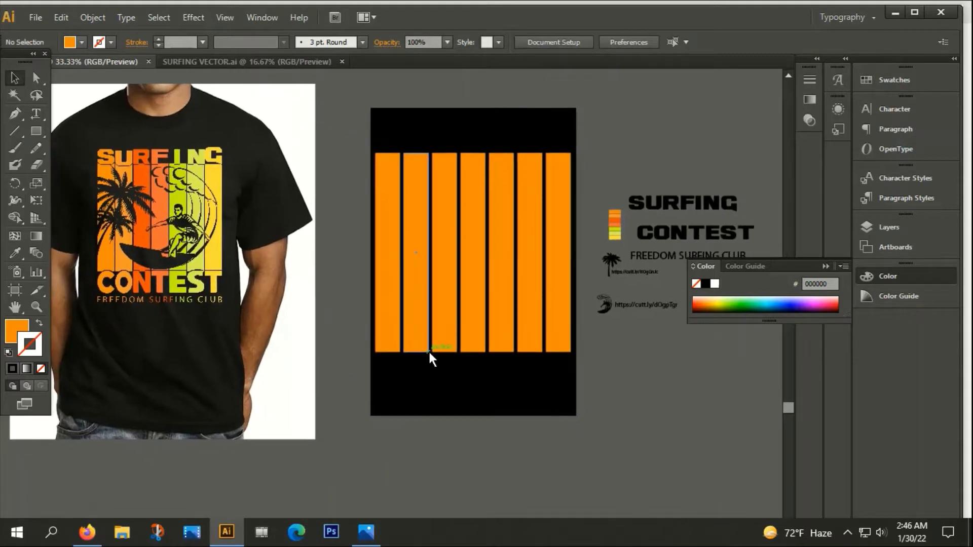
Pan past the reference lettering and pick the Type Tool to start the slogan line
scroll(429, 358, right, 1)
click(637, 205)
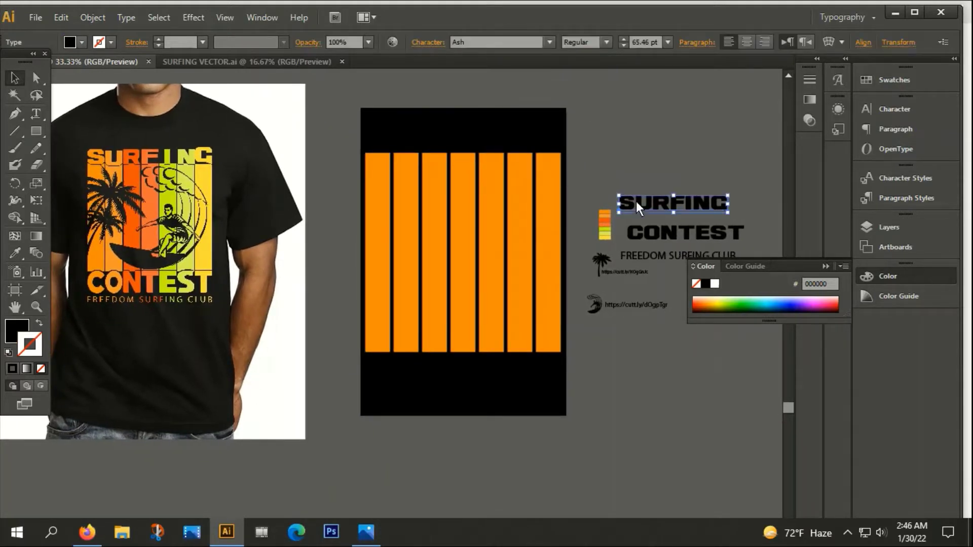
scroll(639, 347, right, 2)
scroll(639, 347, down, 1)
scroll(569, 318, right, 5)
scroll(569, 317, down, 3)
click(569, 317)
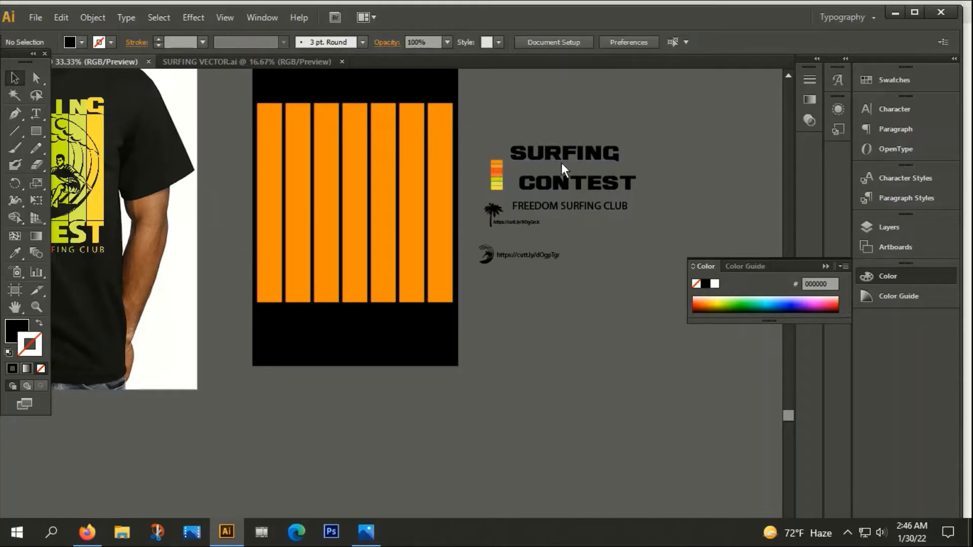
click(36, 113)
drag(37, 113, 83, 163)
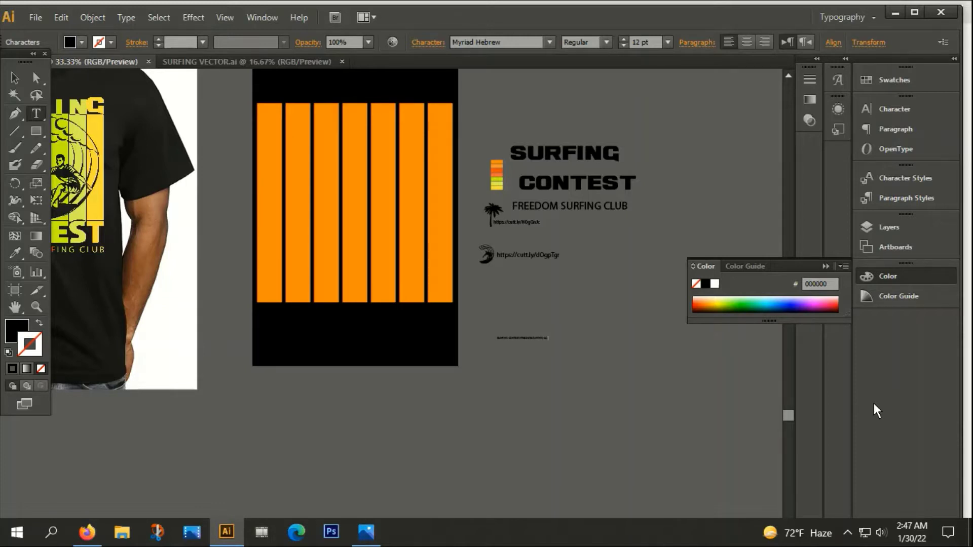
Scale the small text line up to headline size and position it beside the artboard
click(14, 79)
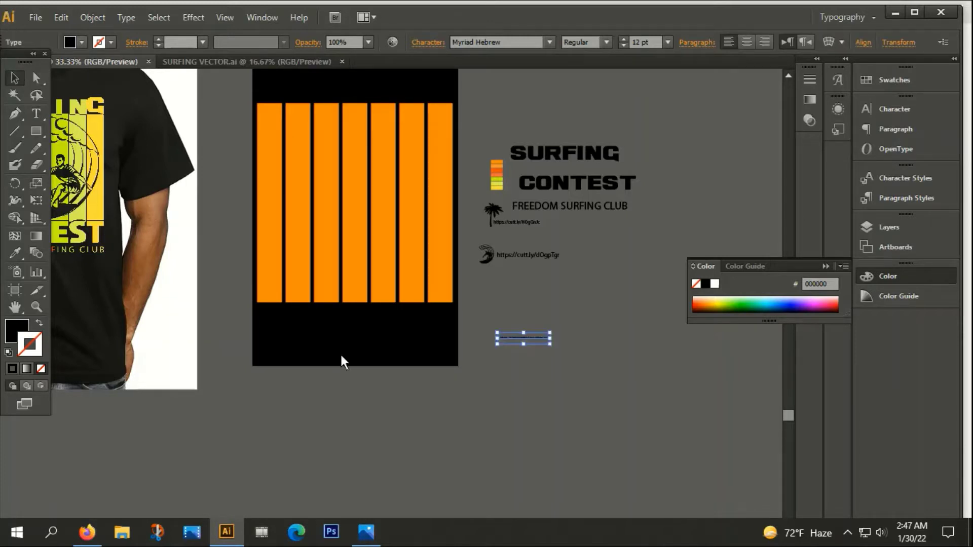
drag(550, 344, 668, 419)
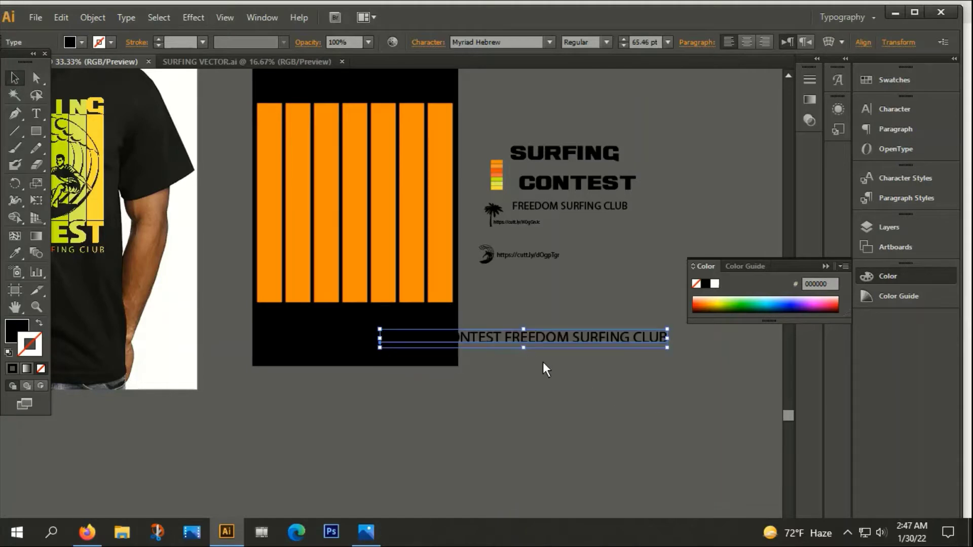
mouse_move(543, 363)
mouse_down()
mouse_move(525, 287)
mouse_move(564, 259)
mouse_up()
drag(561, 302, 518, 272)
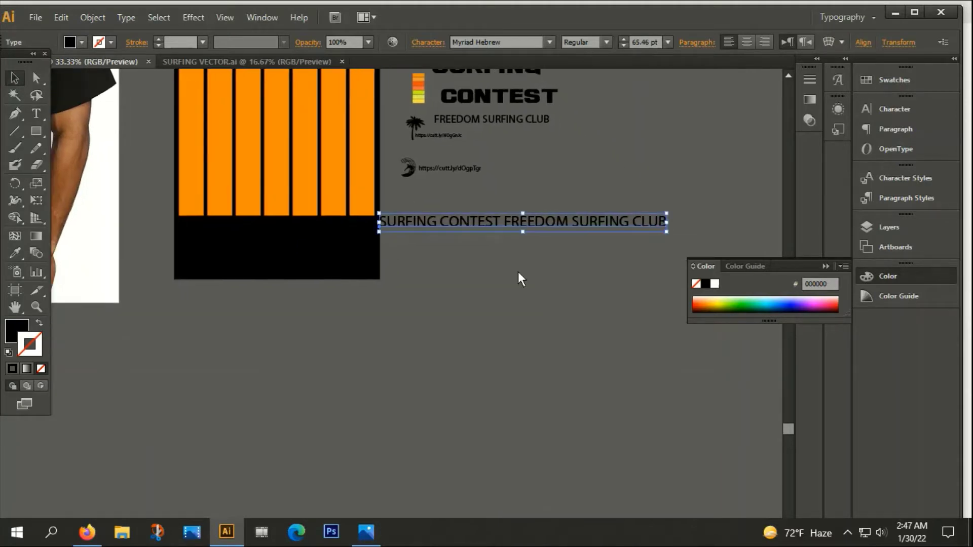
drag(497, 232, 510, 226)
drag(541, 273, 535, 239)
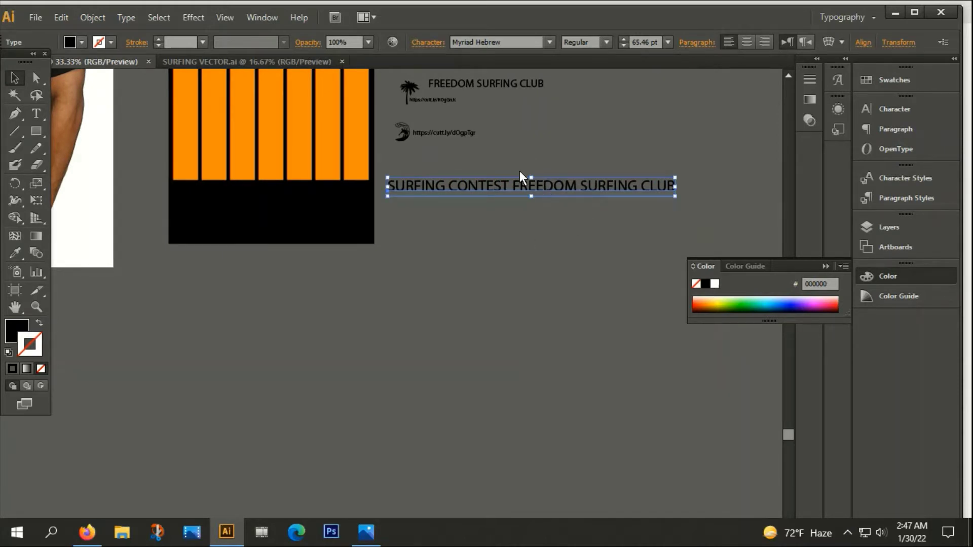
mouse_move(582, 177)
mouse_down()
mouse_move(596, 263)
mouse_move(542, 179)
mouse_up()
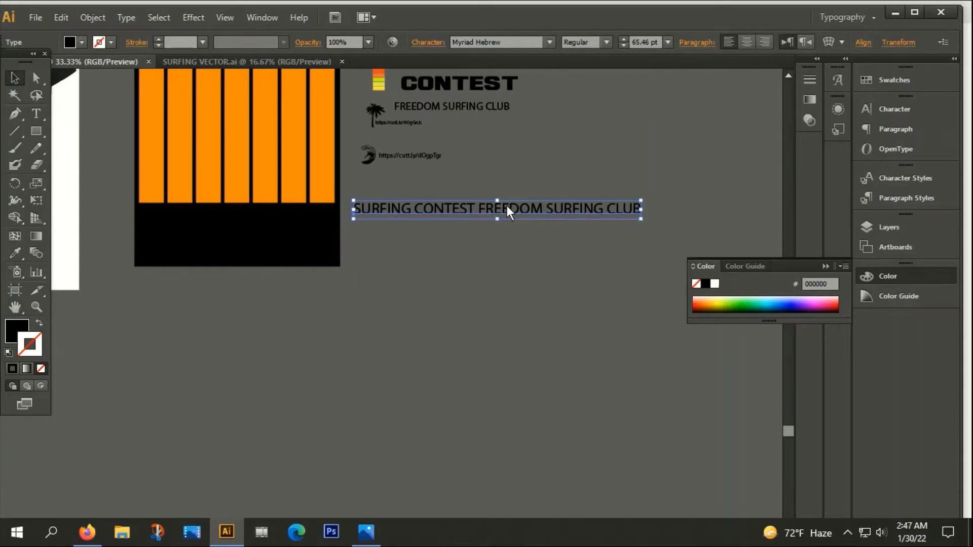
Alt-drag two stacked copies of the line and trim the first to SURFING
drag(504, 212, 507, 253)
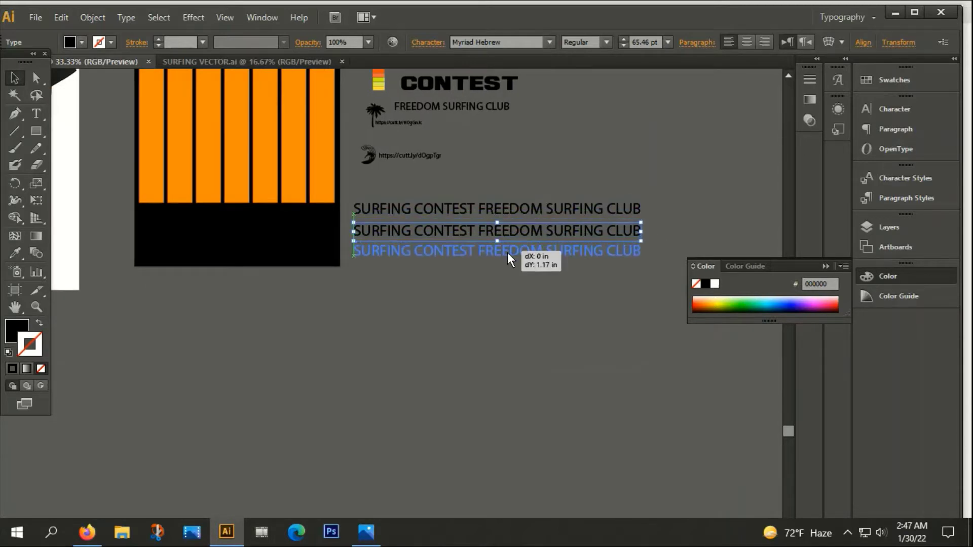
double_click(453, 205)
drag(437, 211, 694, 212)
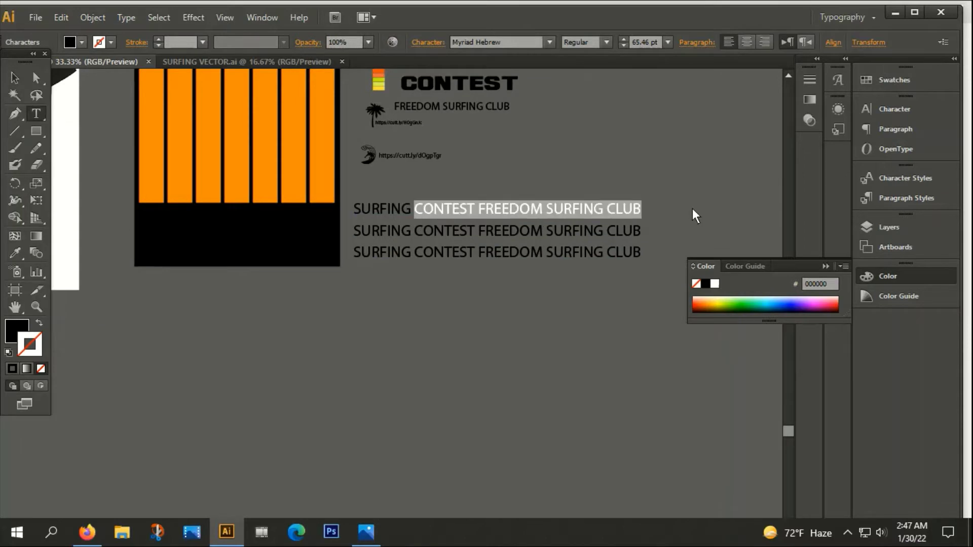
key(BackSpace)
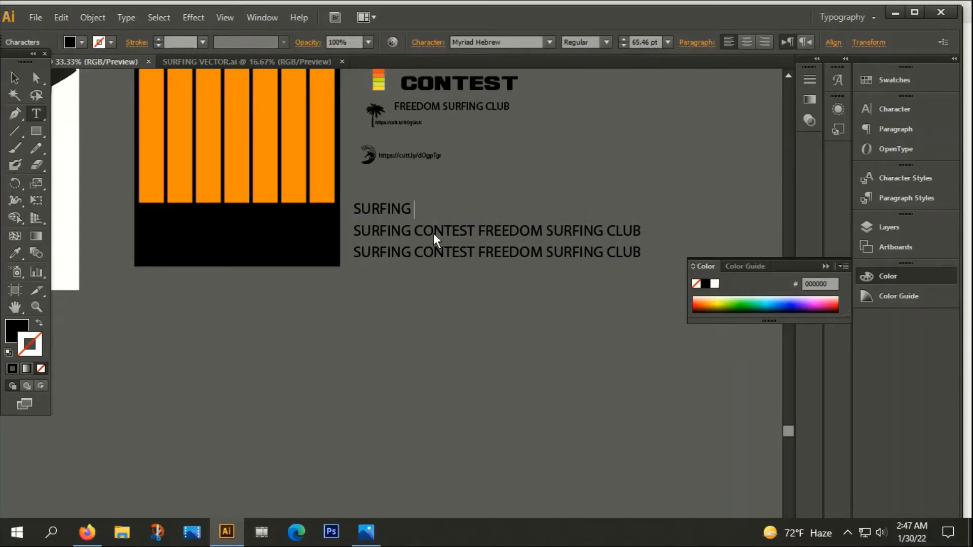
Trim the second line to CONTEST and the third to FREEDOM SURFING CLUB
drag(413, 234, 305, 222)
key(BackSpace)
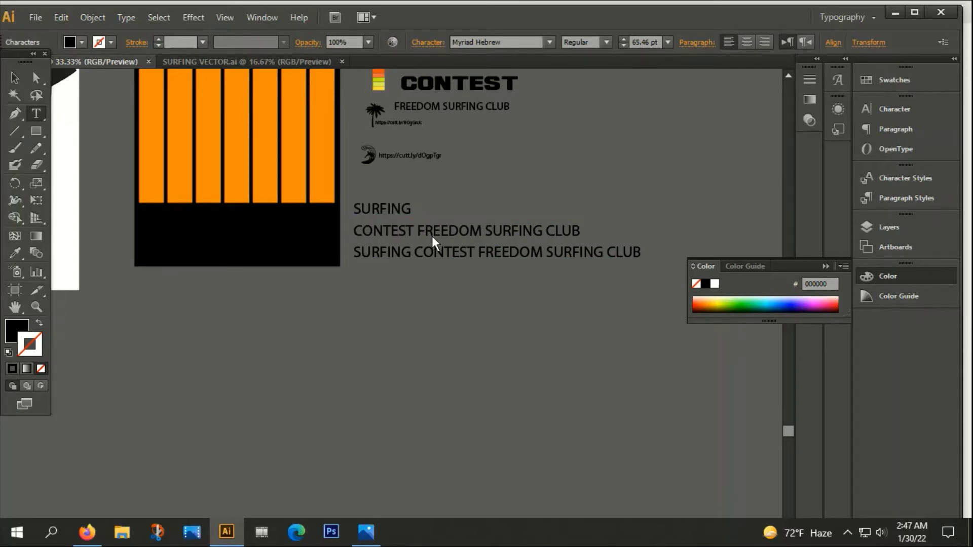
drag(416, 234, 681, 229)
key(BackSpace)
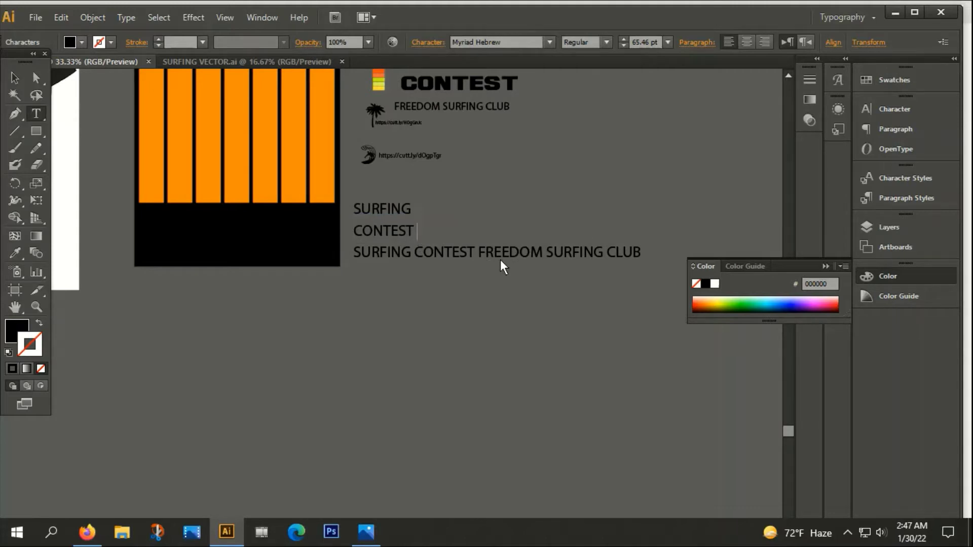
drag(475, 253, 355, 251)
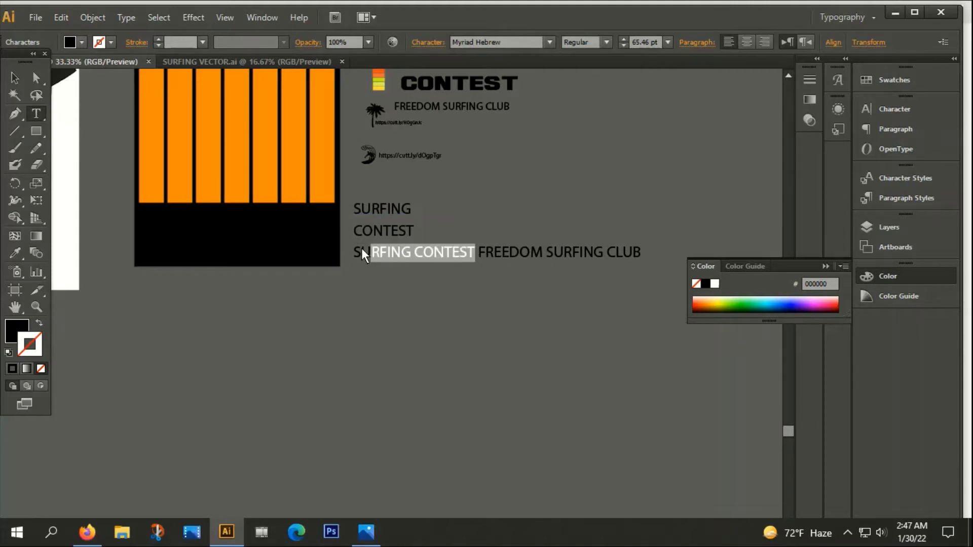
key(BackSpace)
key(Escape)
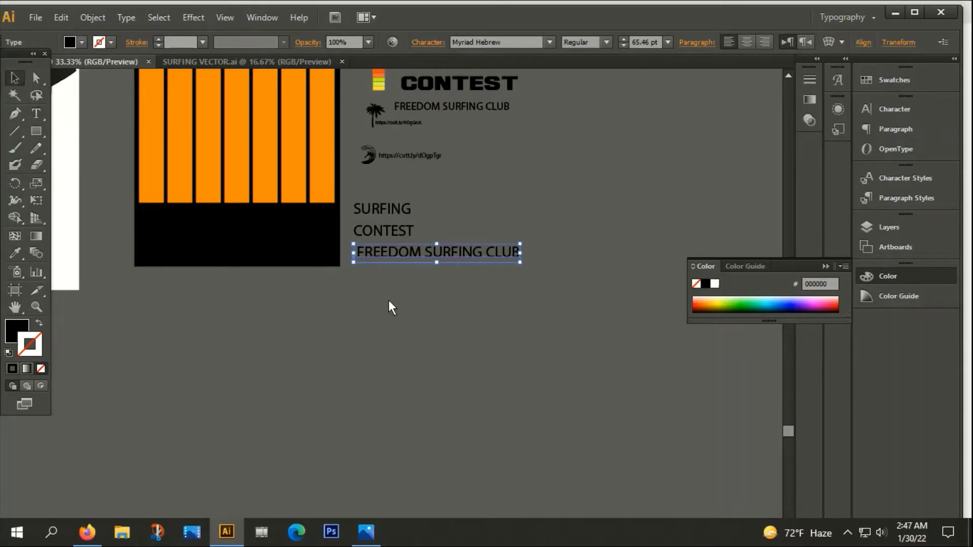
scroll(500, 344, up, 3)
click(417, 262)
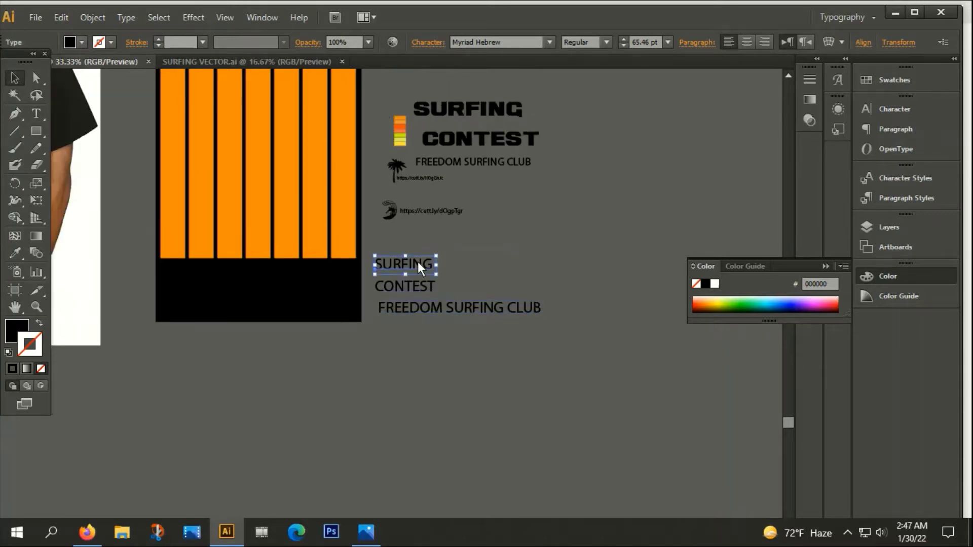
Eyedrop the reference headings' bold Ash font onto the new SURFING and CONTEST lines
key(i)
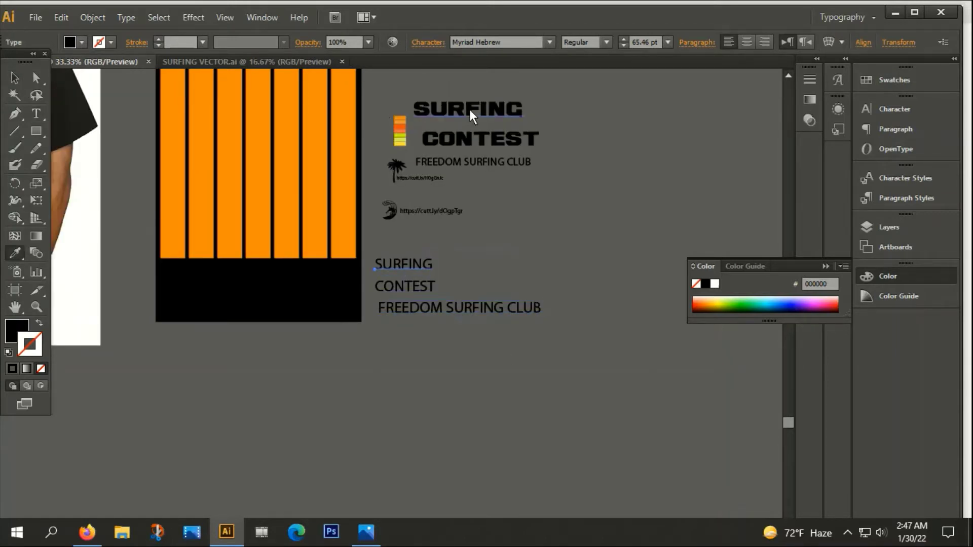
click(469, 109)
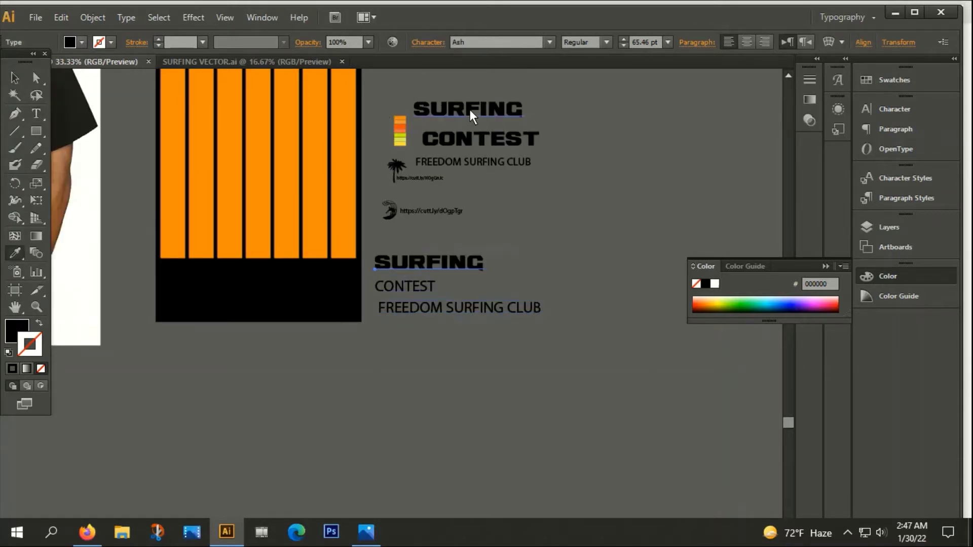
click(14, 78)
click(560, 265)
click(407, 290)
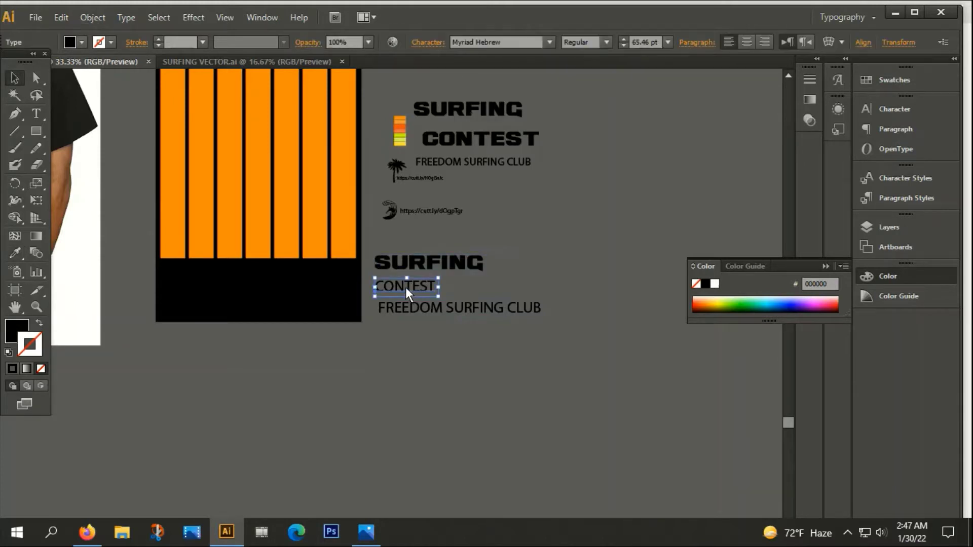
key(i)
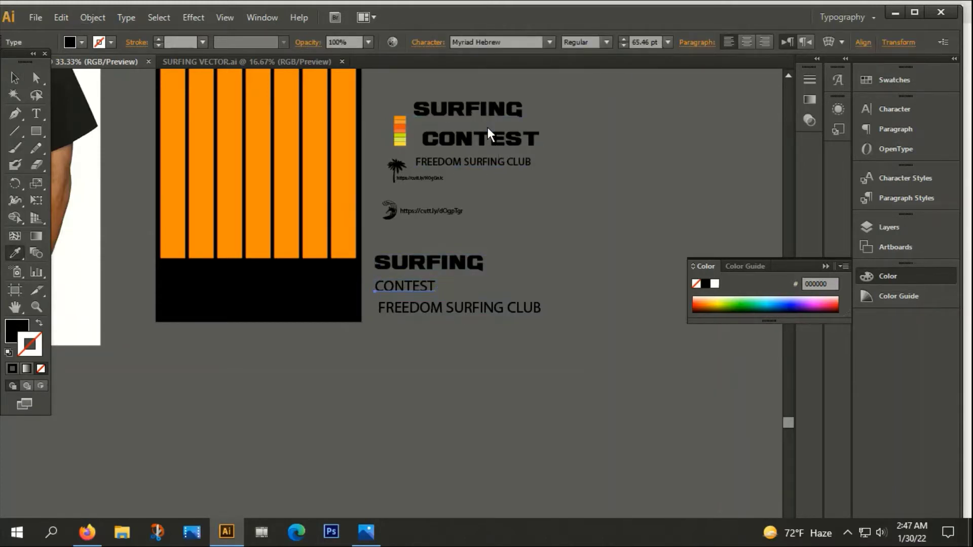
click(491, 139)
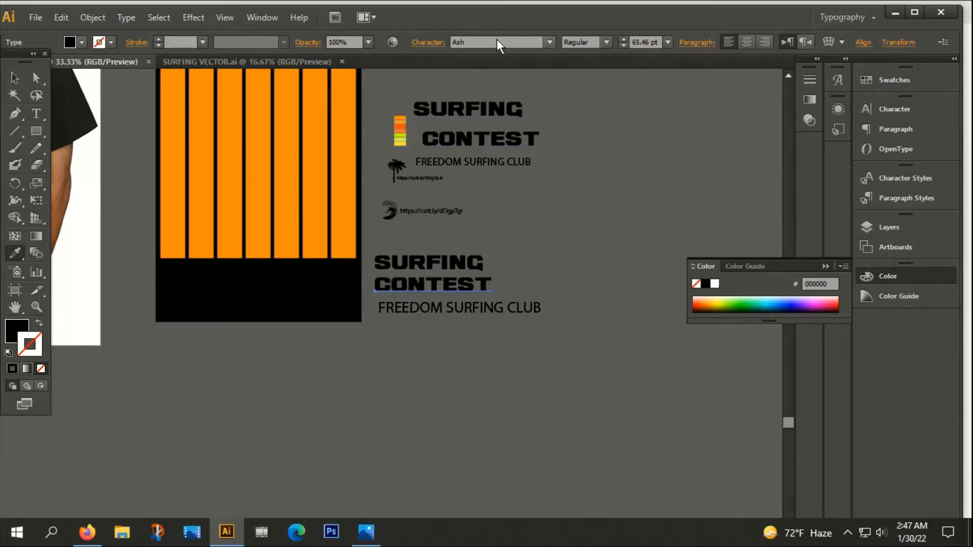
click(15, 78)
click(360, 414)
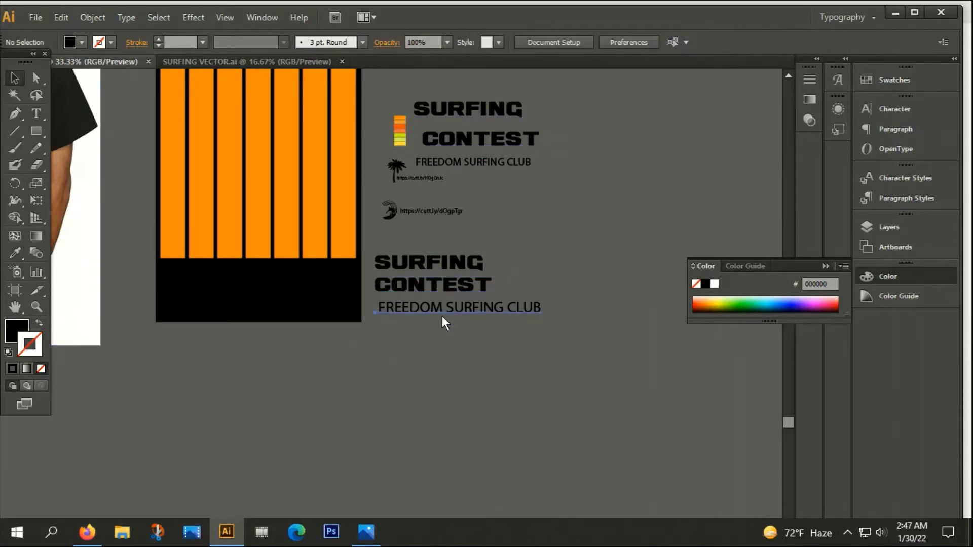
Match FREEDOM SURFING CLUB to the reference tagline's 46.24 pt style
click(442, 315)
key(i)
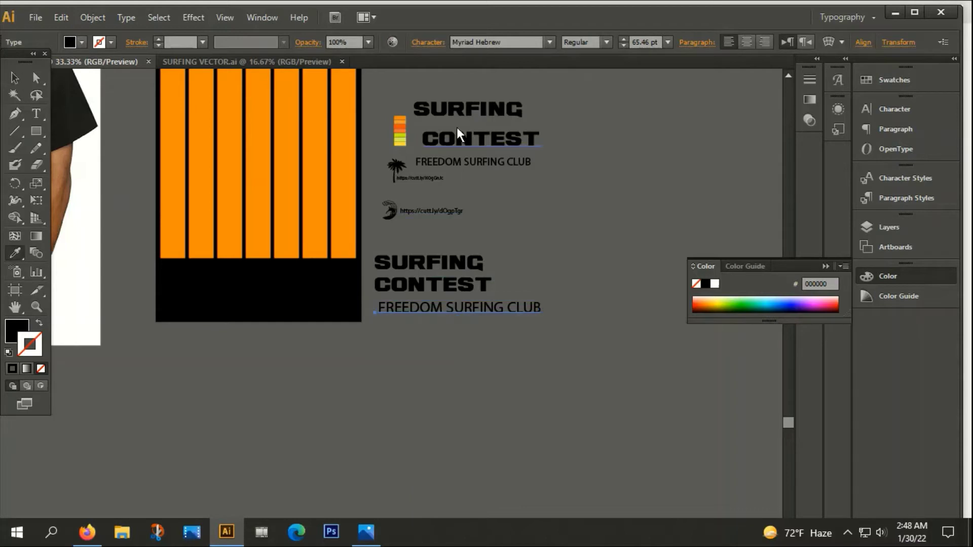
click(491, 164)
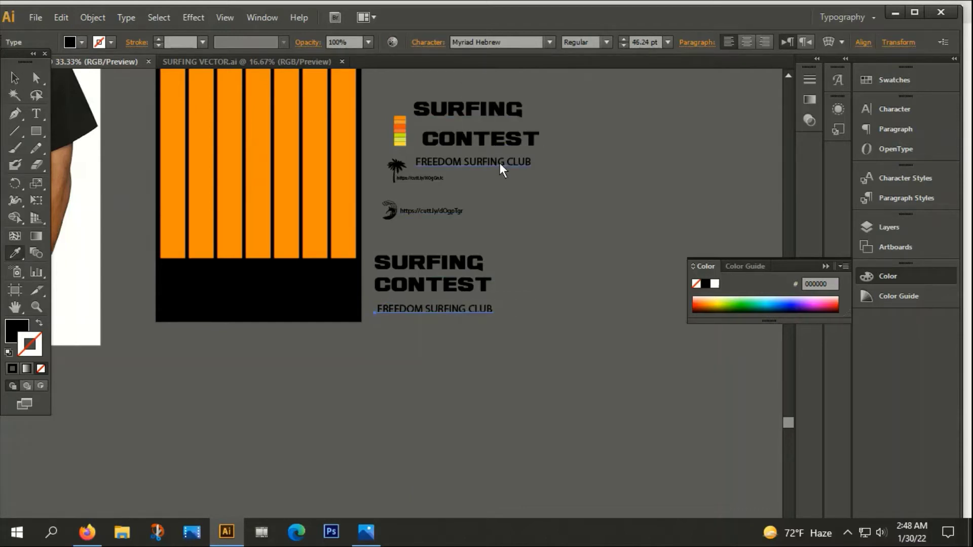
click(14, 77)
click(479, 385)
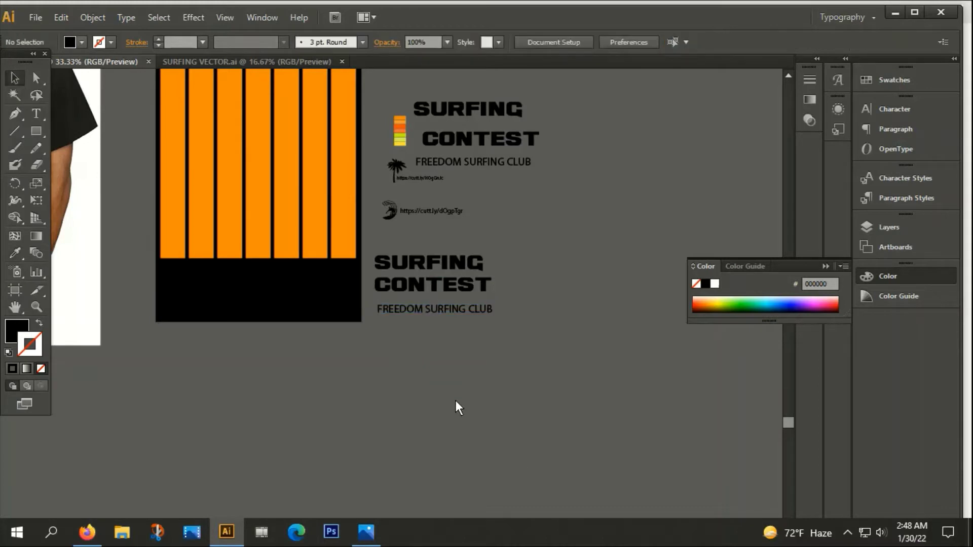
scroll(478, 414, left, 4)
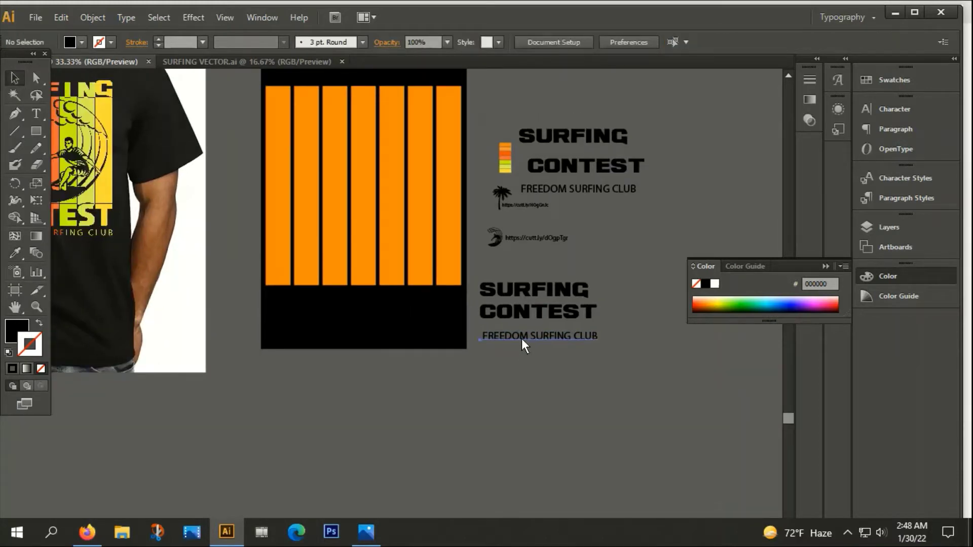
Nudge the tagline left and Alt-drag a SURFING copy toward the stripes, undoing a stray move
drag(522, 338, 519, 335)
click(531, 358)
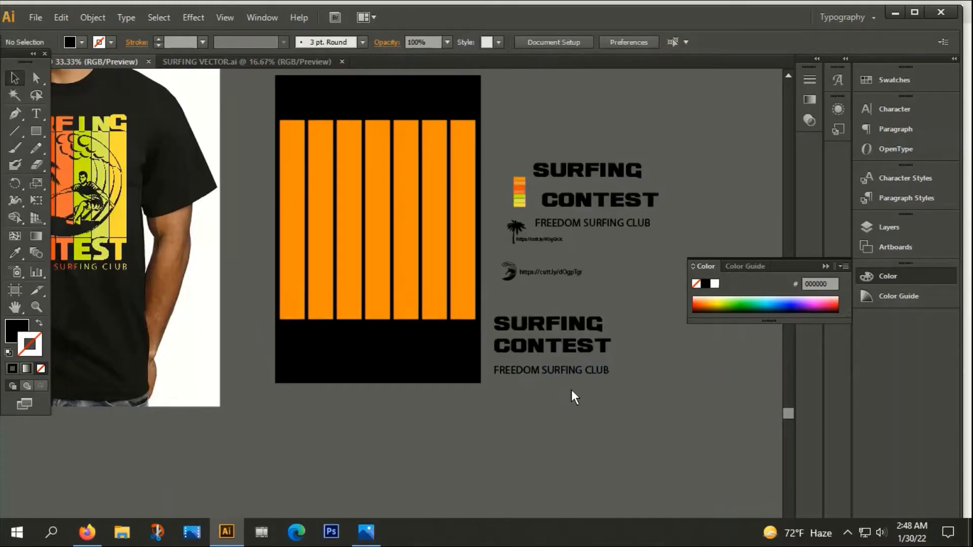
click(565, 324)
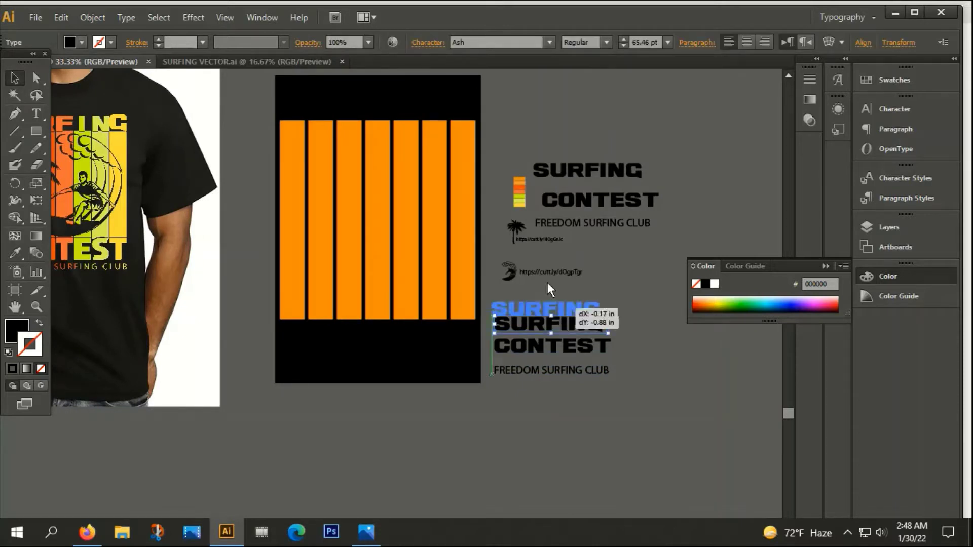
mouse_move(564, 323)
mouse_down()
mouse_move(413, 130)
mouse_move(378, 112)
mouse_up()
click(368, 92)
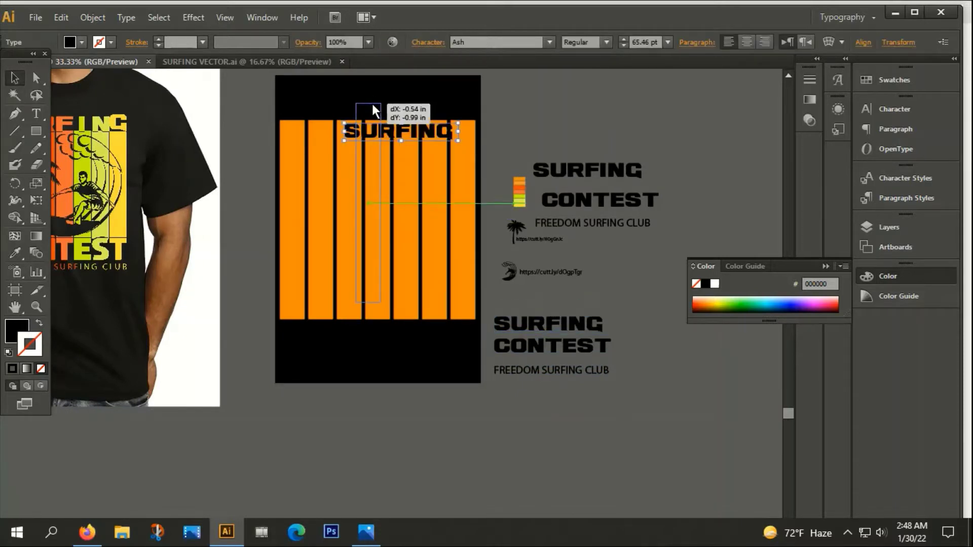
key(ctrl+z)
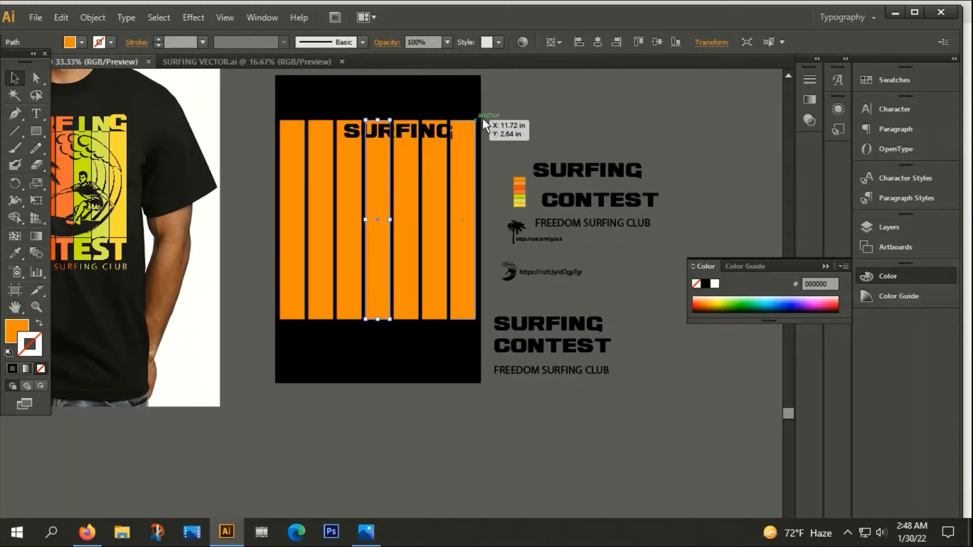
Move the SURFING copy above the stripes and convert it to outlines
click(338, 336)
drag(260, 350, 458, 249)
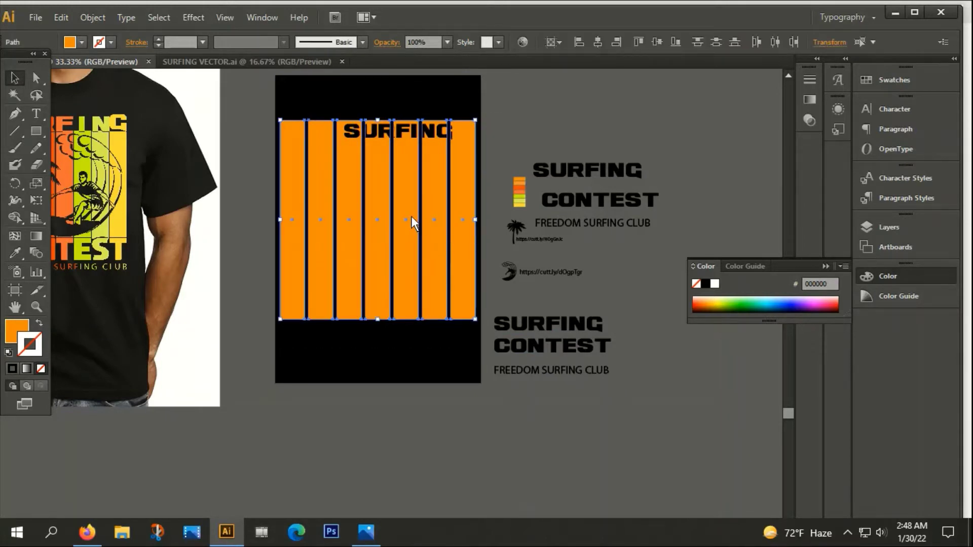
right_click(412, 216)
key(Escape)
drag(380, 367, 397, 439)
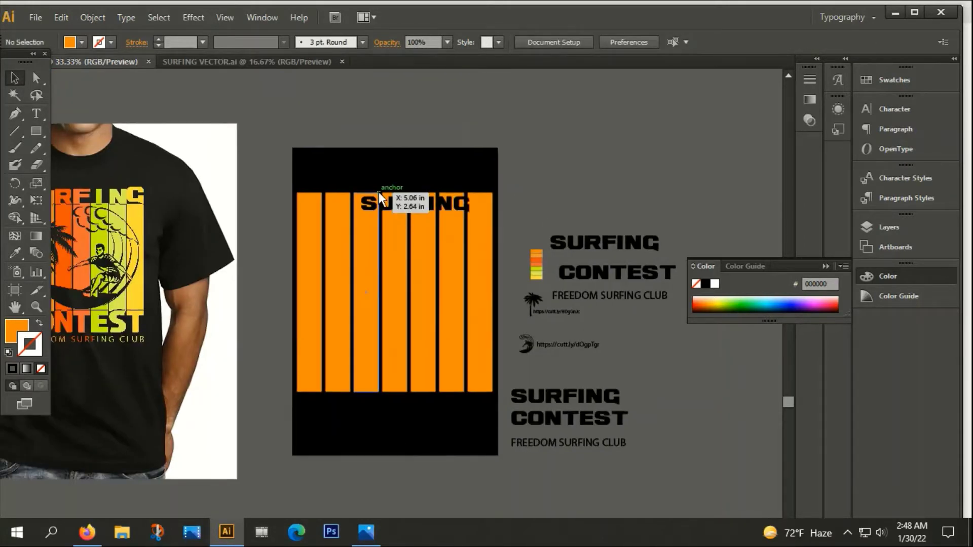
drag(393, 204, 381, 179)
right_click(381, 178)
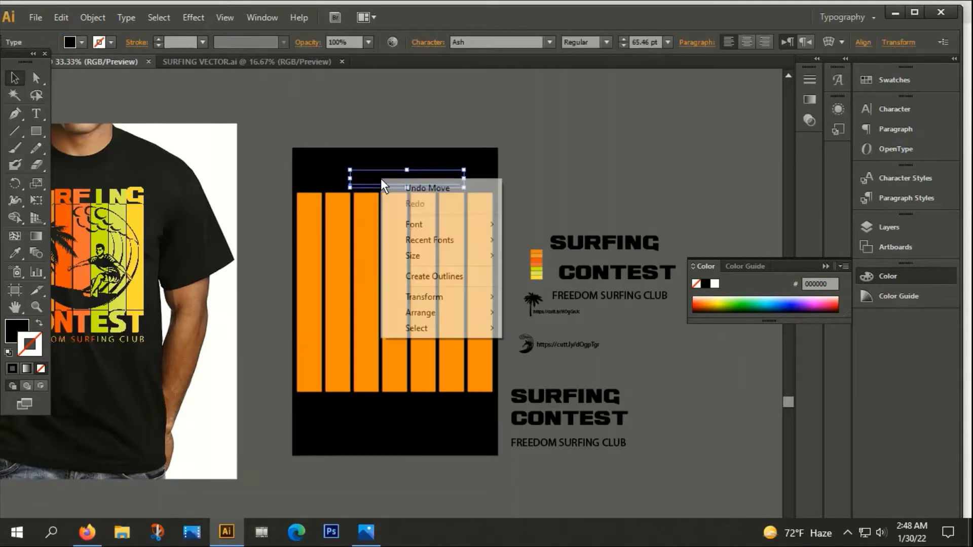
click(430, 275)
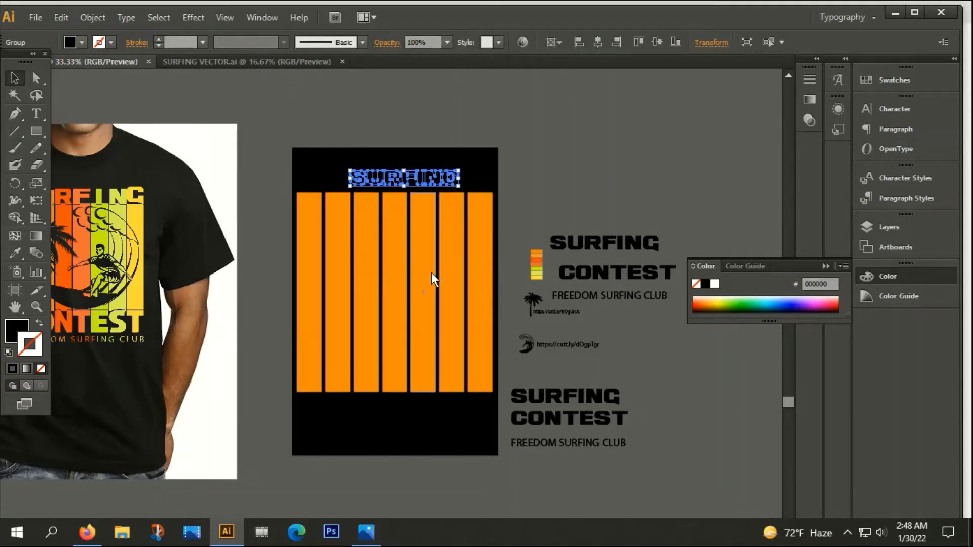
Fill the outlined SURFING with stripe orange, move it off the artboard, and show rulers
key(i)
click(390, 248)
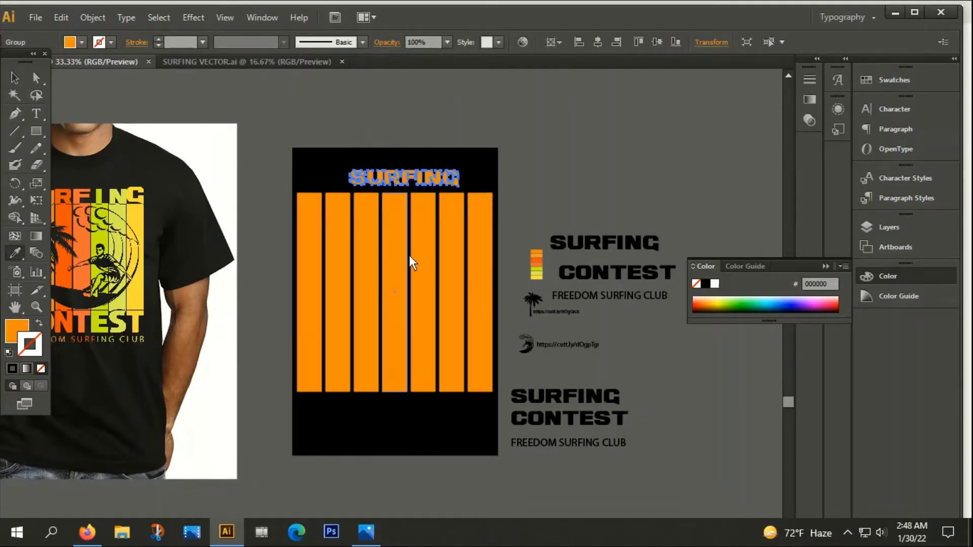
click(15, 78)
scroll(296, 173, up, 2)
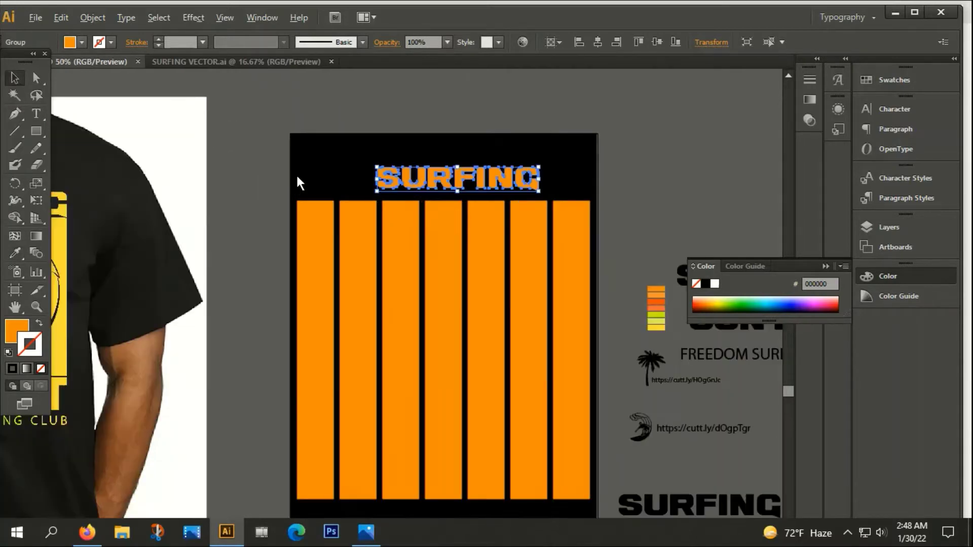
scroll(295, 173, down, 2)
scroll(514, 188, down, 1)
click(515, 188)
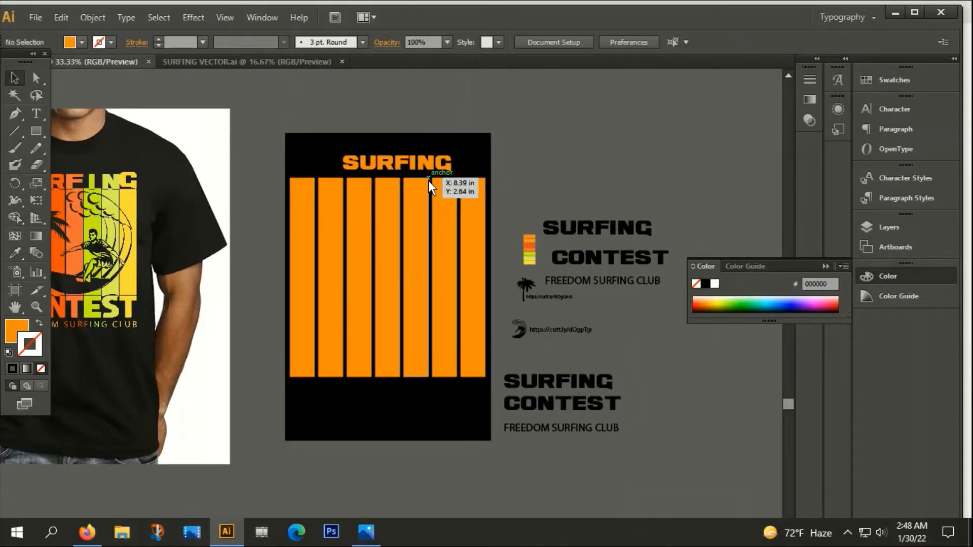
drag(407, 165, 588, 158)
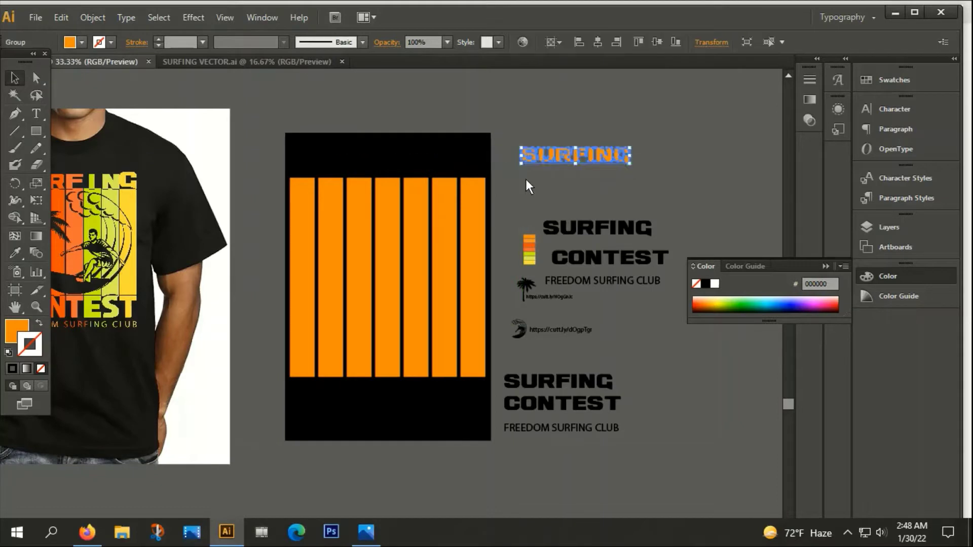
key(ctrl+r)
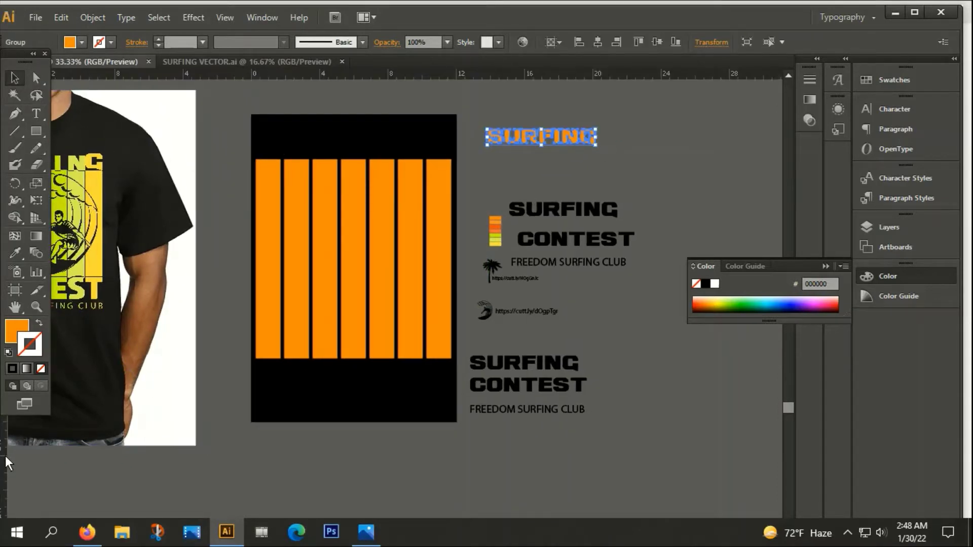
Drag vertical guides from the left ruler to the first stripe's left and right edges
drag(6, 455, 255, 444)
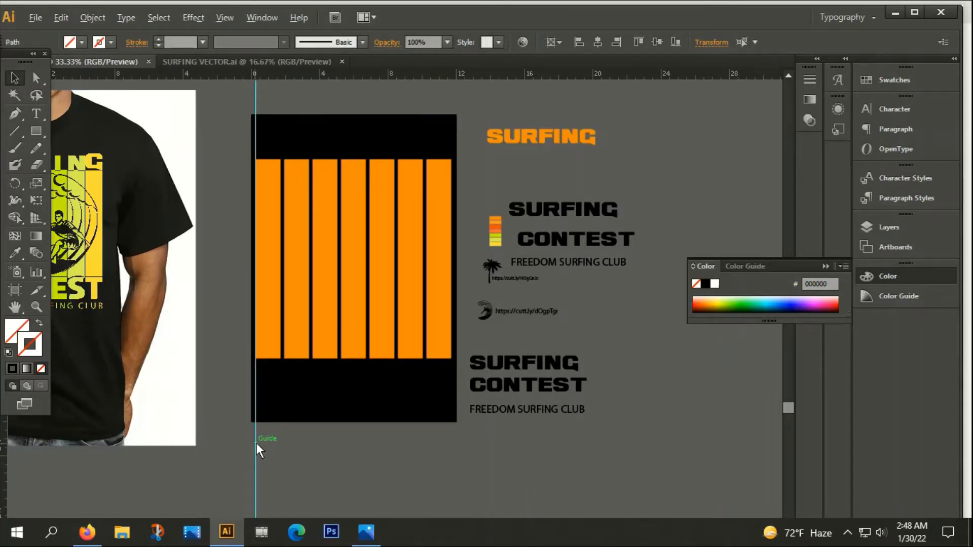
drag(254, 445, 281, 449)
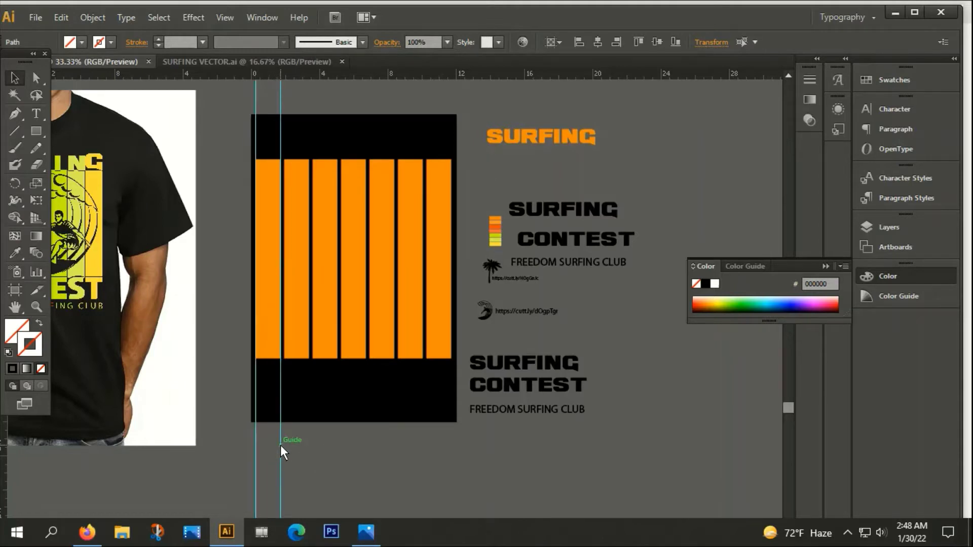
scroll(256, 119, up, 4)
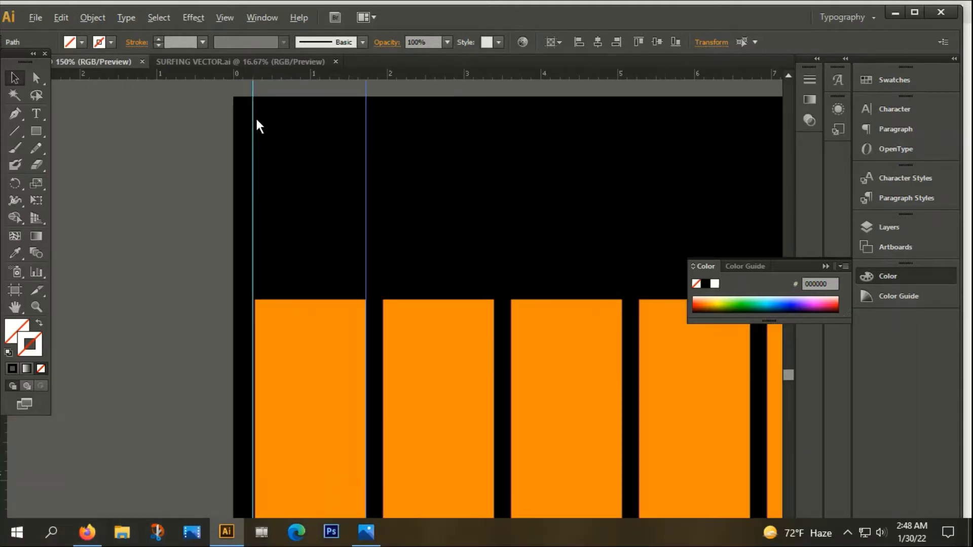
scroll(255, 128, up, 2)
right_click(249, 135)
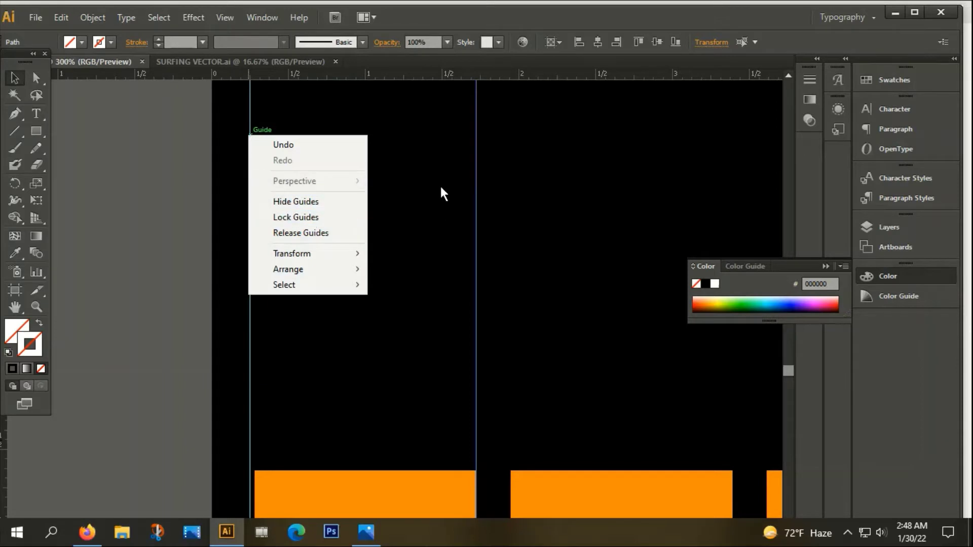
click(373, 198)
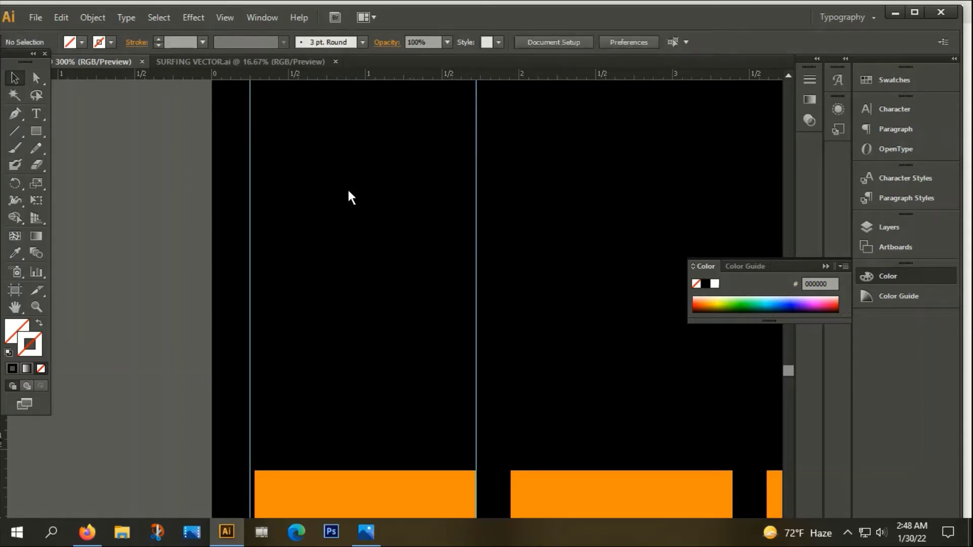
Pan and scroll around the first stripe to check the guide placement
right_click(251, 180)
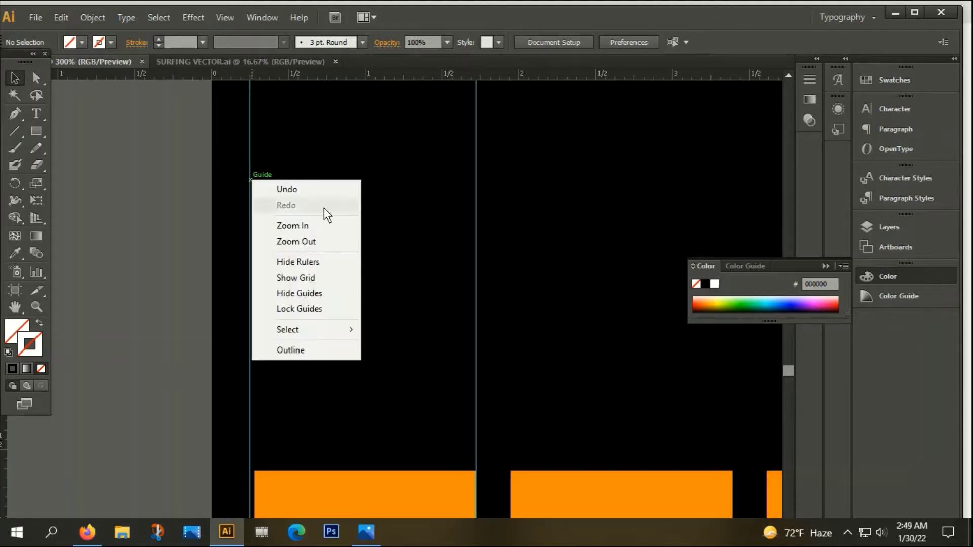
click(374, 167)
scroll(269, 200, down, 1)
scroll(266, 201, down, 2)
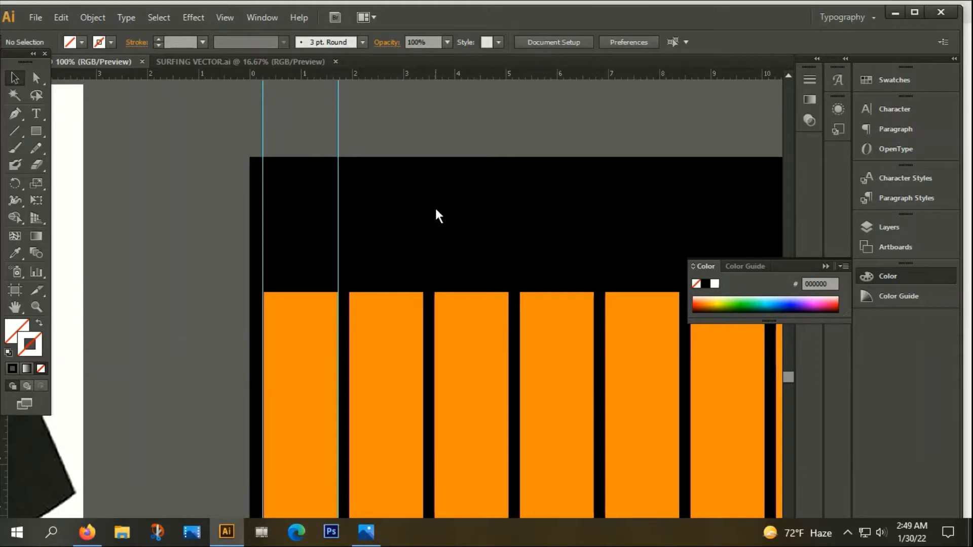
scroll(436, 215, down, 1)
scroll(360, 195, right, 3)
scroll(337, 178, down, 3)
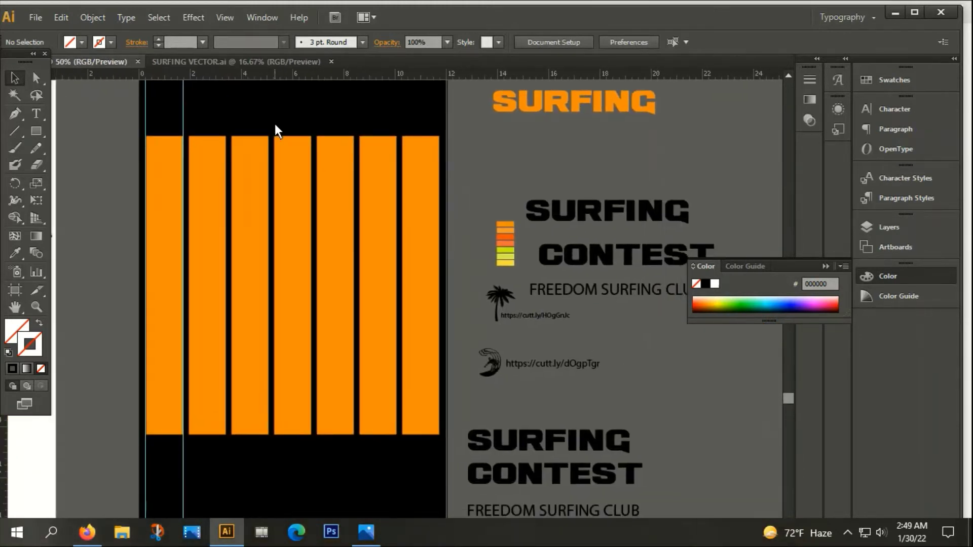
scroll(251, 438, down, 1)
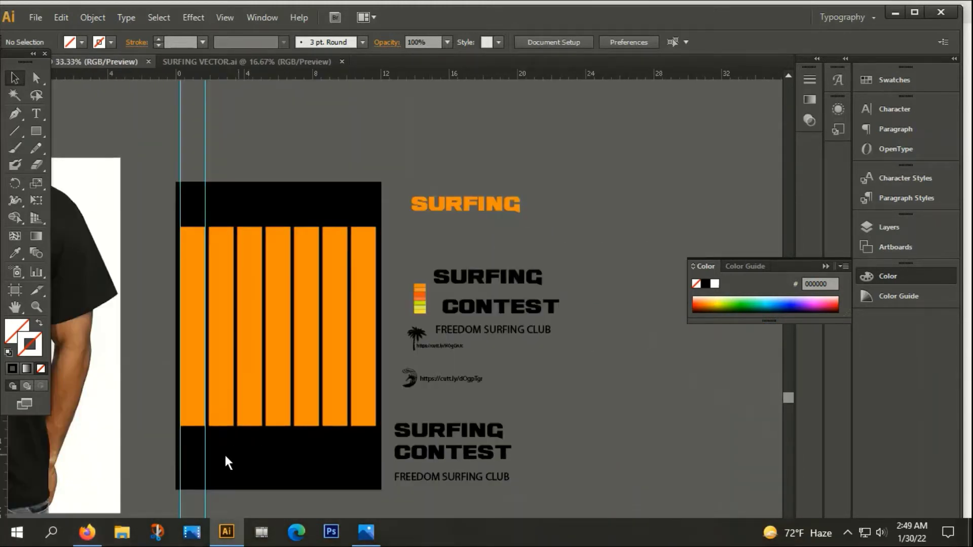
scroll(203, 454, up, 1)
Place vertical guides on the second stripe's left and right edges and the next stripe's right edge
scroll(186, 454, up, 3)
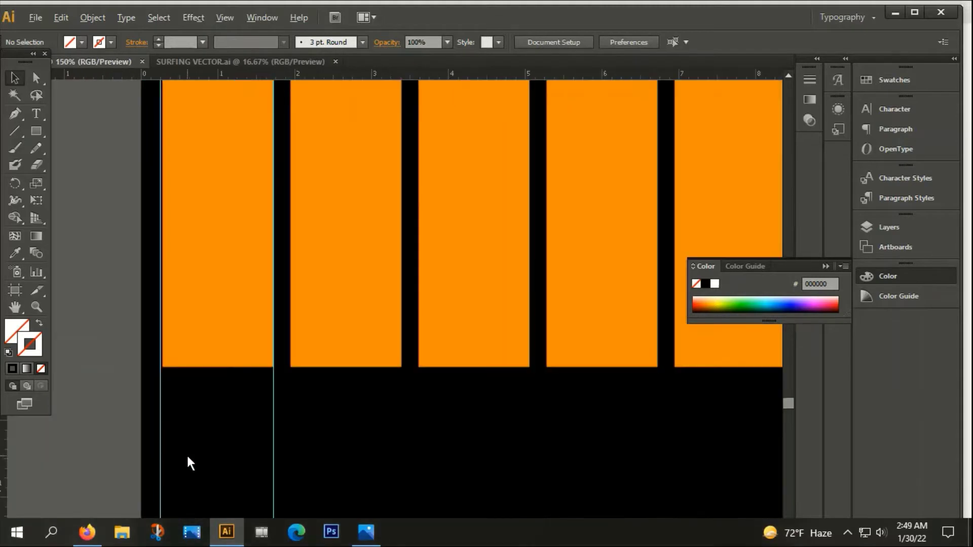
scroll(308, 404, up, 1)
scroll(308, 404, up, 2)
click(212, 388)
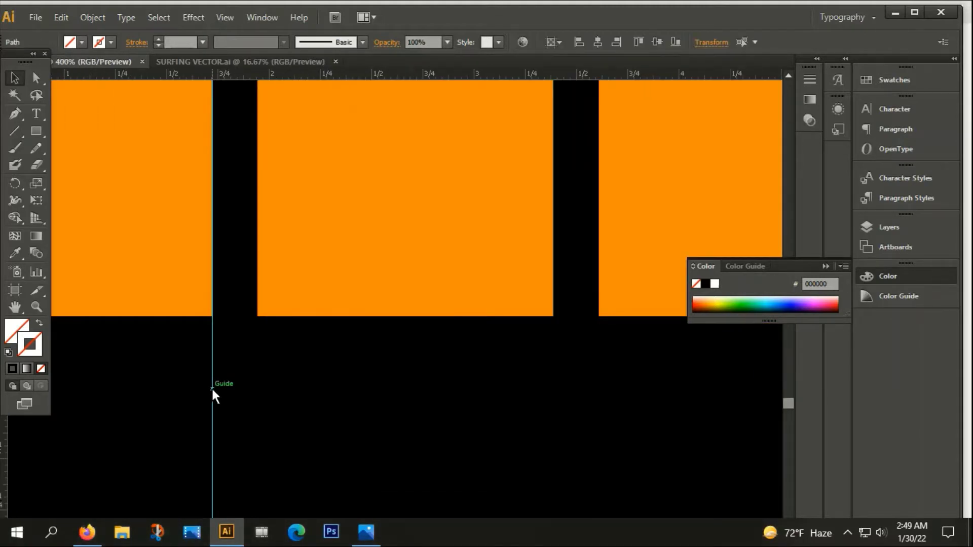
drag(212, 389, 257, 398)
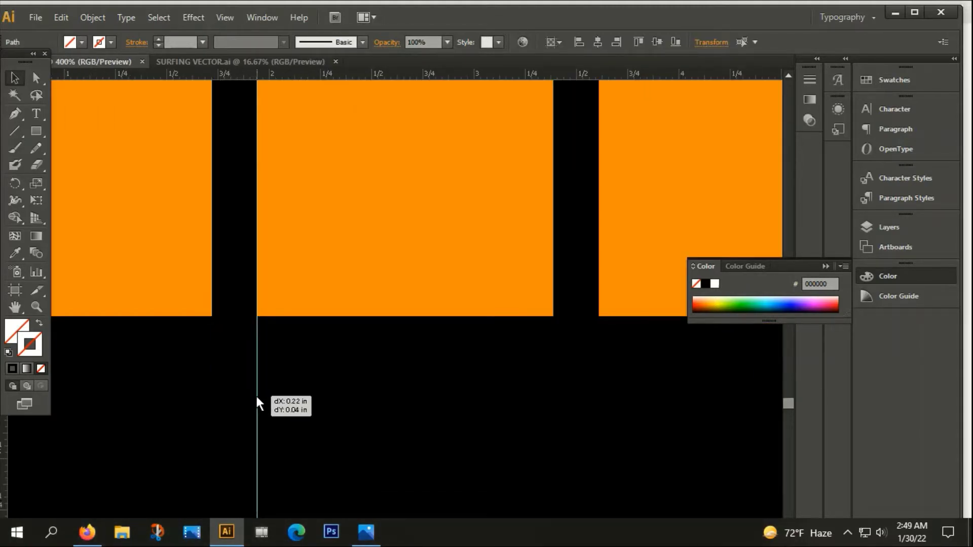
drag(258, 408, 554, 434)
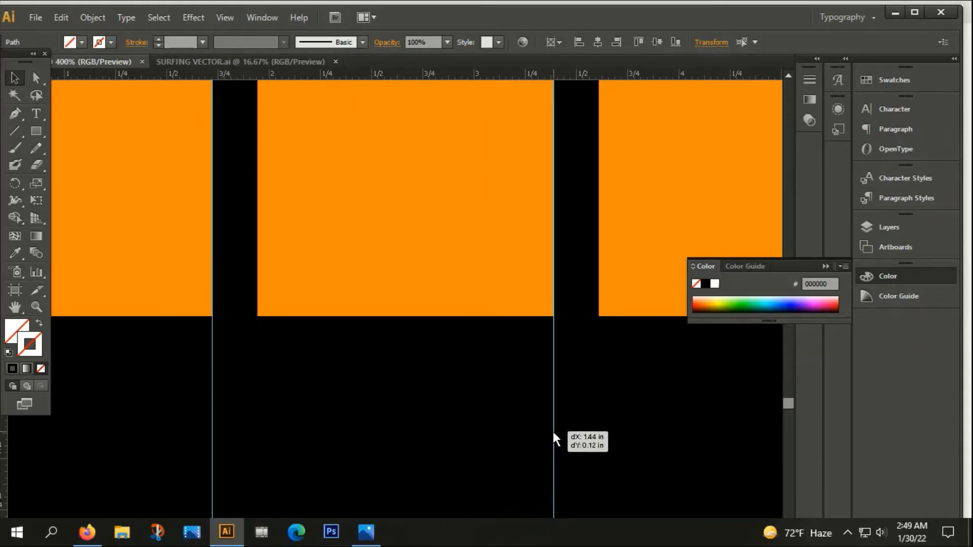
scroll(591, 421, right, 3)
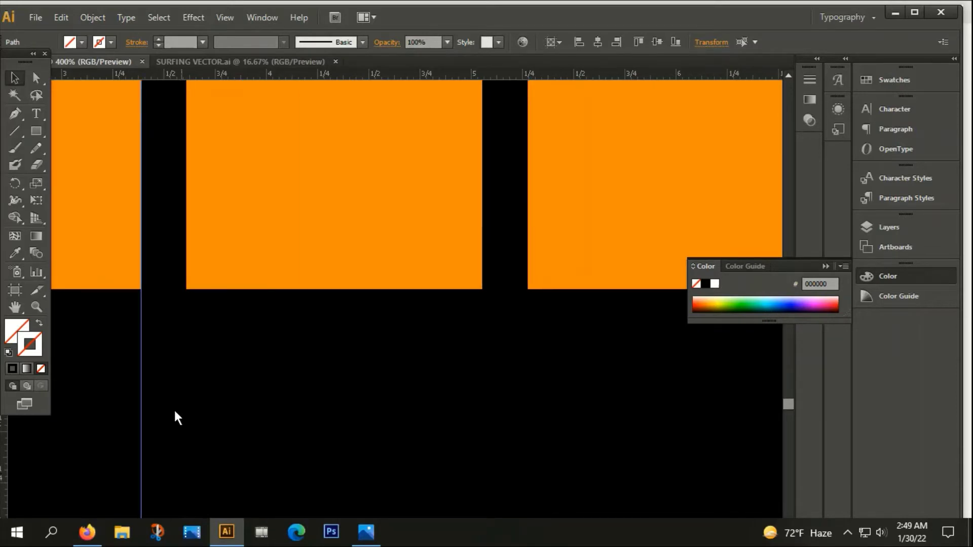
drag(145, 436, 486, 428)
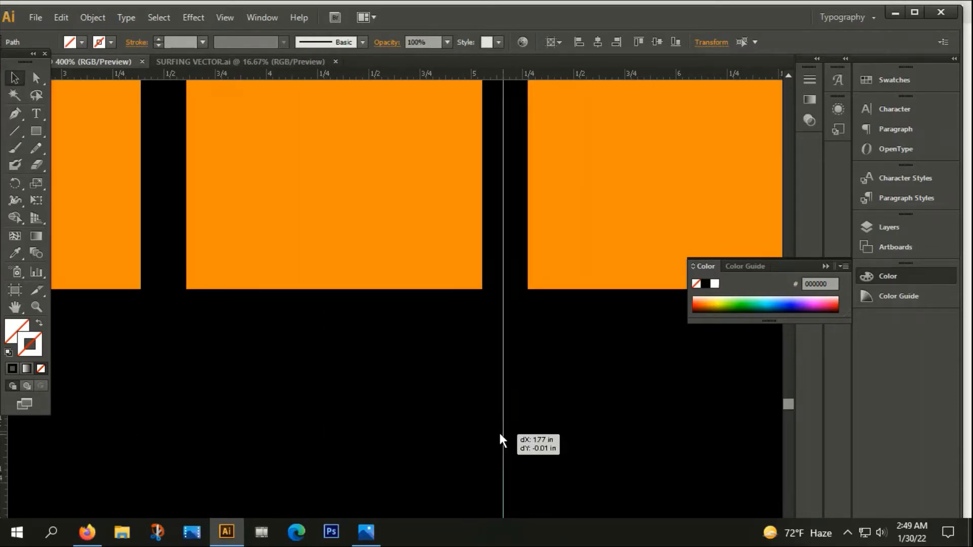
drag(487, 429, 482, 428)
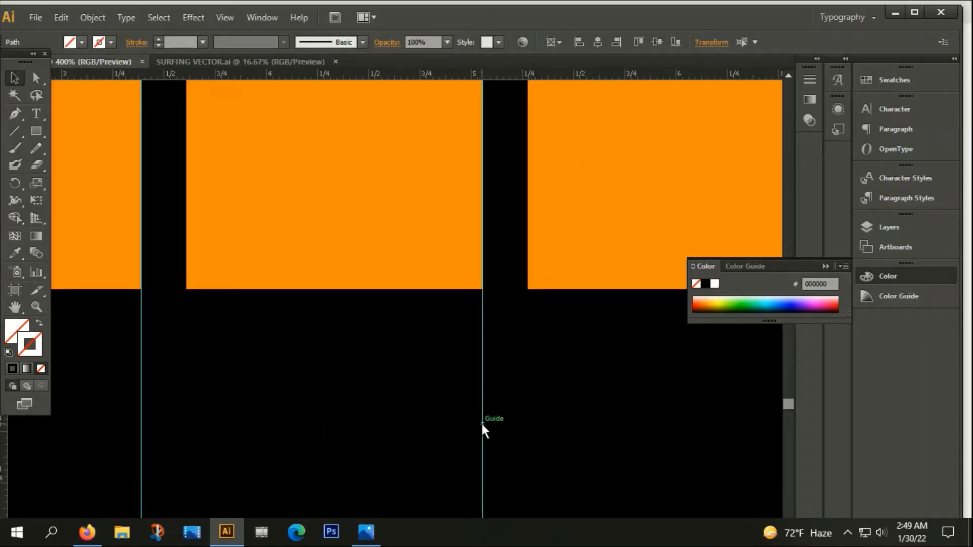
Add guides on the next orange stripe's right and left edges, snapped exactly to the edges
scroll(506, 426, right, 2)
scroll(525, 433, right, 5)
scroll(256, 451, right, 5)
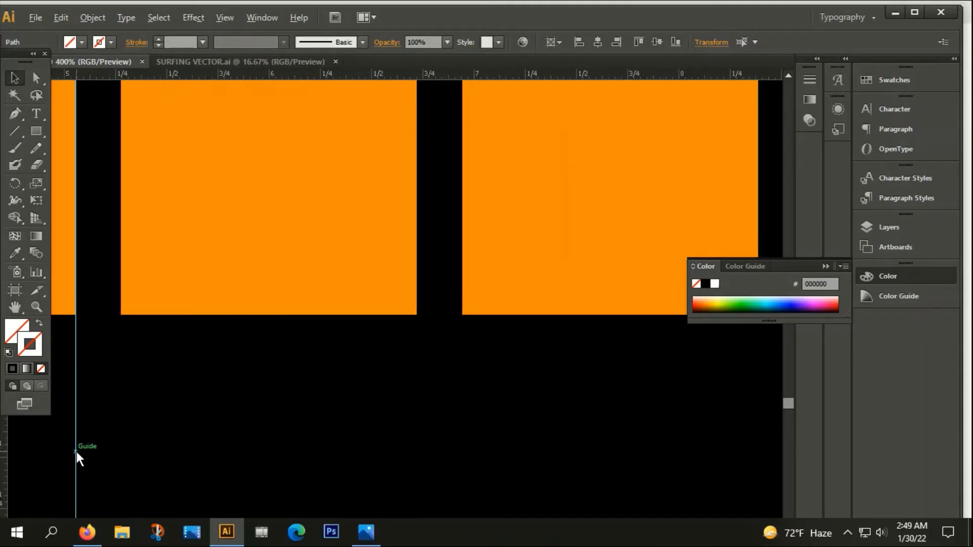
mouse_move(76, 456)
mouse_down()
mouse_move(117, 465)
mouse_move(417, 444)
mouse_up()
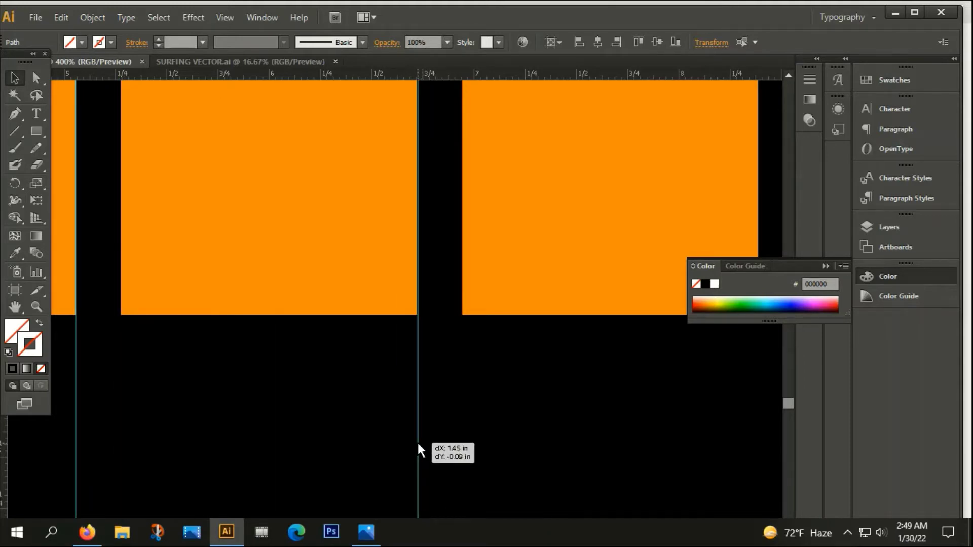
drag(418, 442, 460, 441)
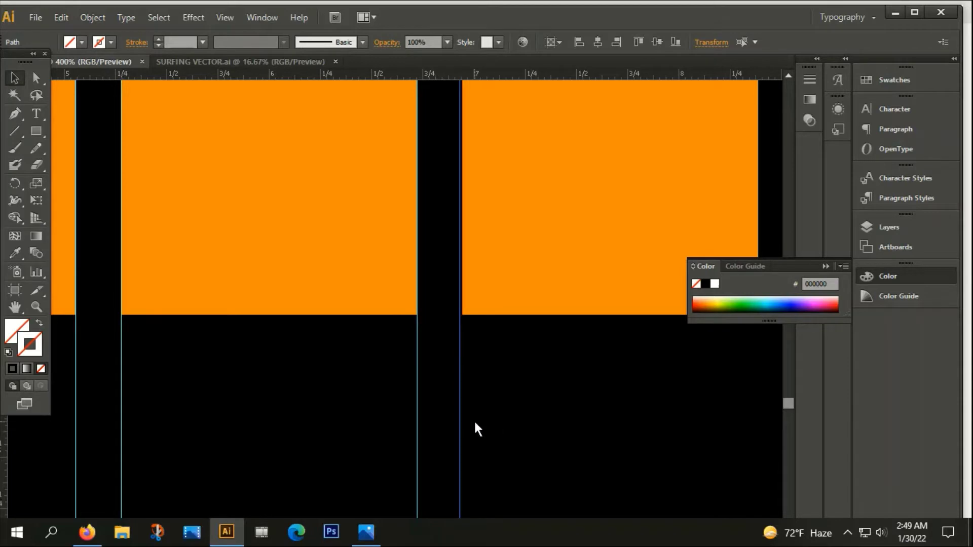
scroll(486, 324, up, 3)
scroll(504, 335, up, 2)
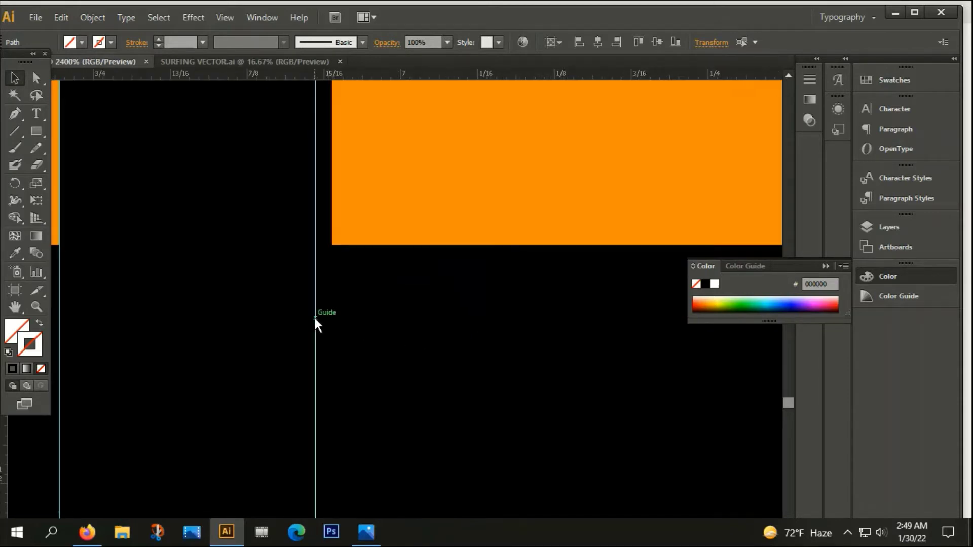
drag(315, 319, 334, 323)
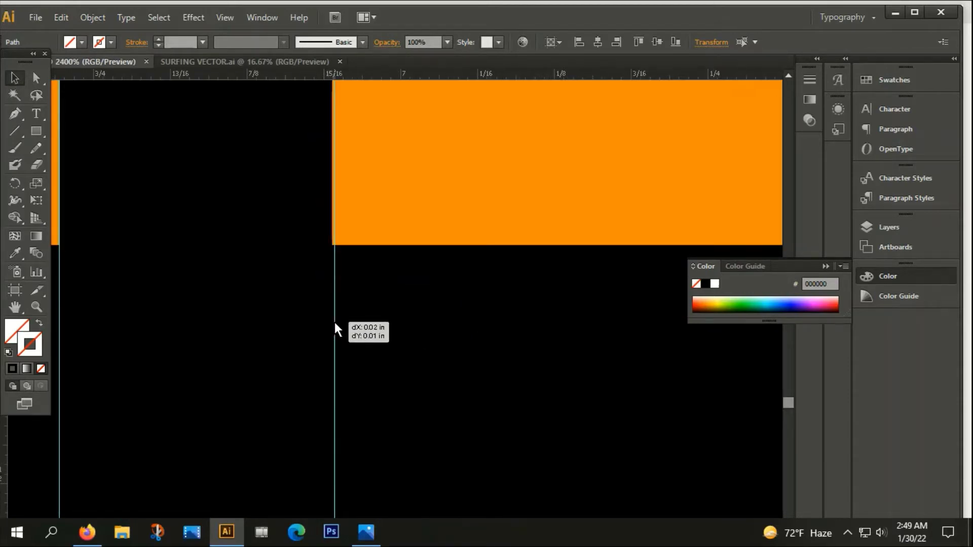
drag(334, 323, 334, 322)
Place a vertical guide on the next stripe's right edge, fine-tuned onto the edge
scroll(334, 328, down, 2)
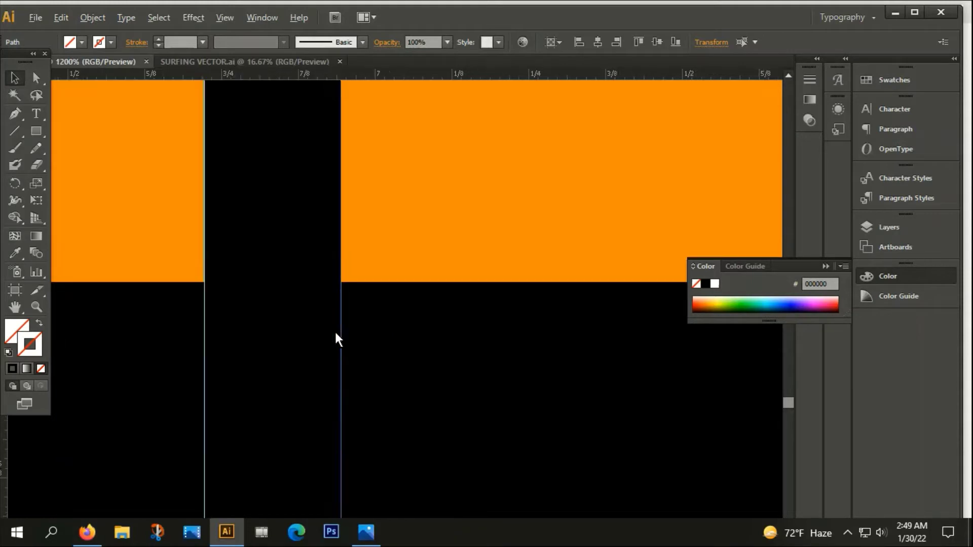
scroll(335, 331, down, 2)
scroll(389, 383, right, 3)
scroll(321, 385, right, 1)
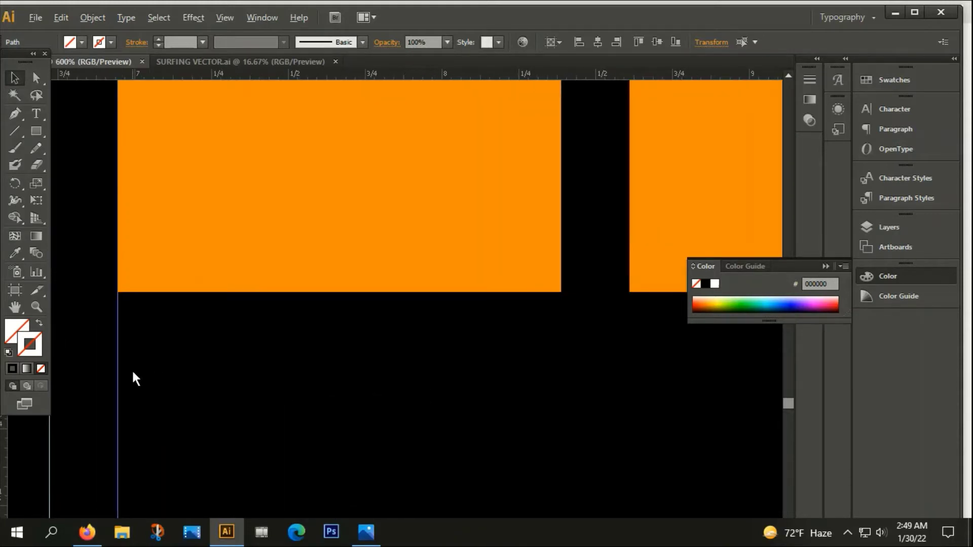
drag(118, 376, 561, 385)
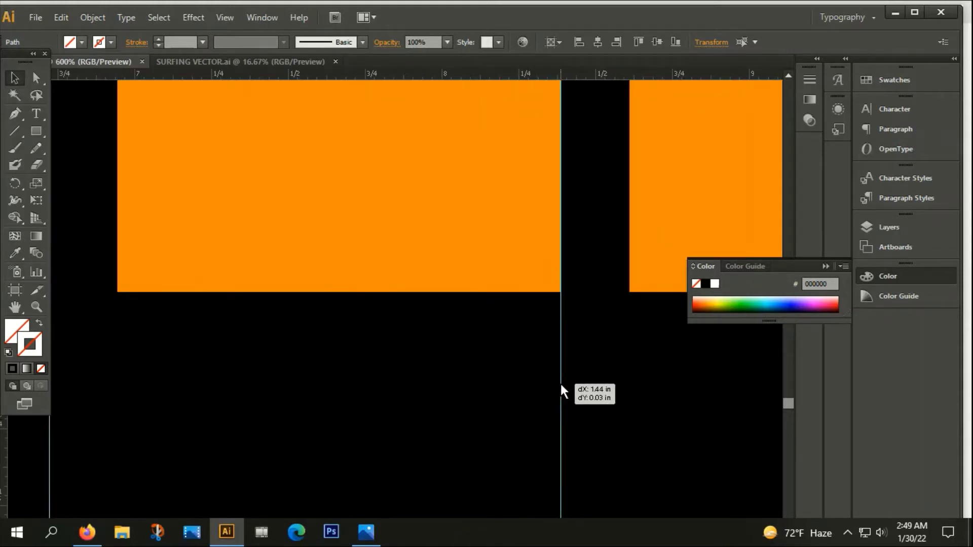
drag(560, 381, 560, 380)
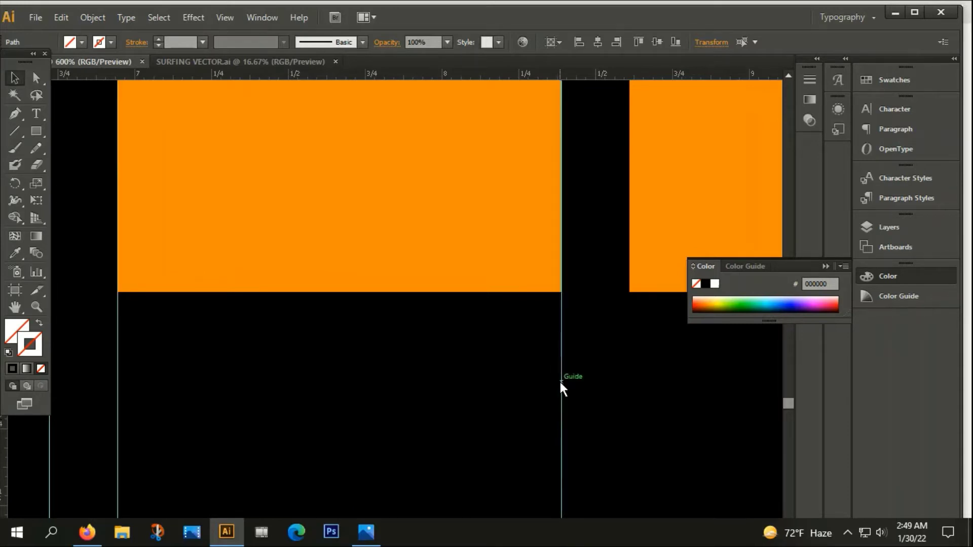
scroll(532, 370, down, 1)
scroll(507, 385, down, 2)
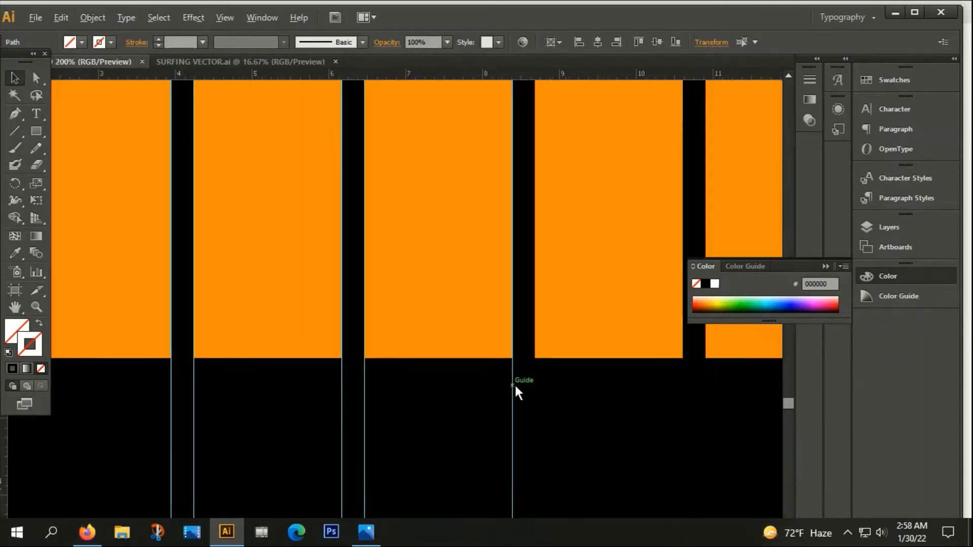
scroll(515, 384, up, 1)
scroll(519, 360, up, 1)
scroll(512, 354, up, 1)
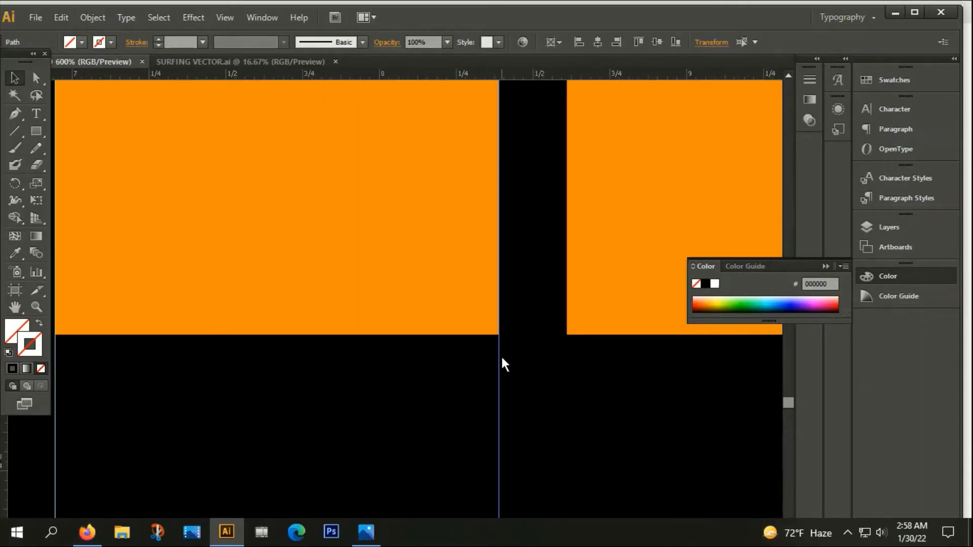
Guide the remaining stripe edges, including the wide stripe, then pull a horizontal guide onto the artwork
drag(500, 356, 566, 360)
drag(707, 380, 310, 369)
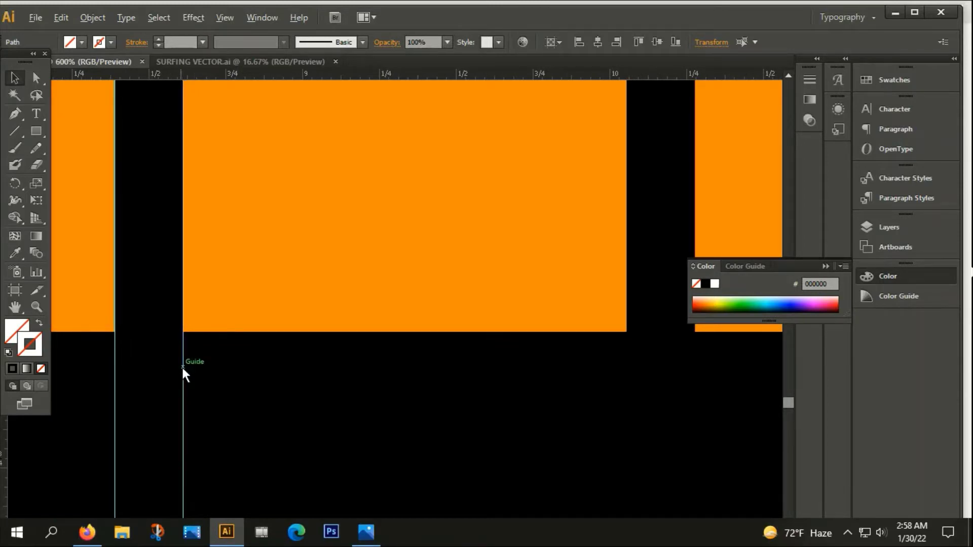
drag(183, 366, 628, 386)
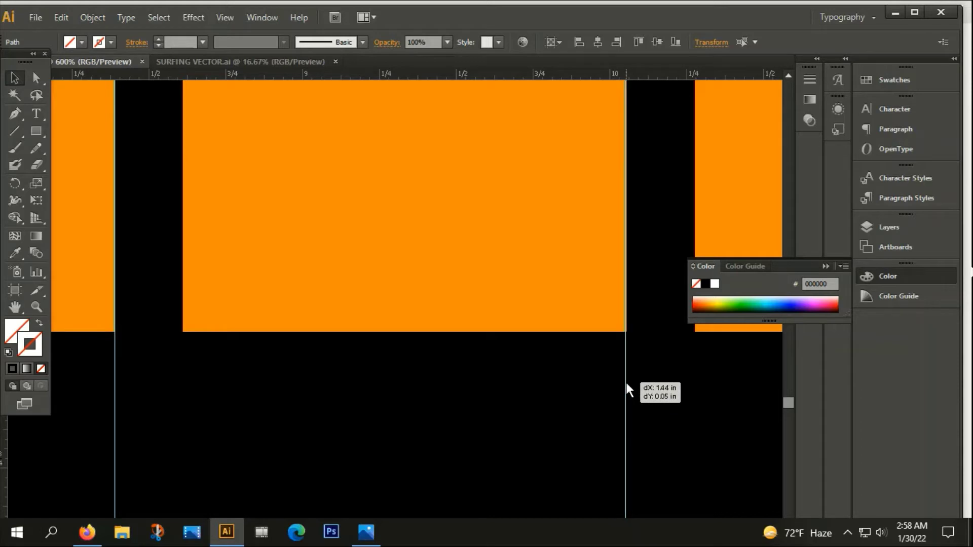
scroll(631, 339, up, 2)
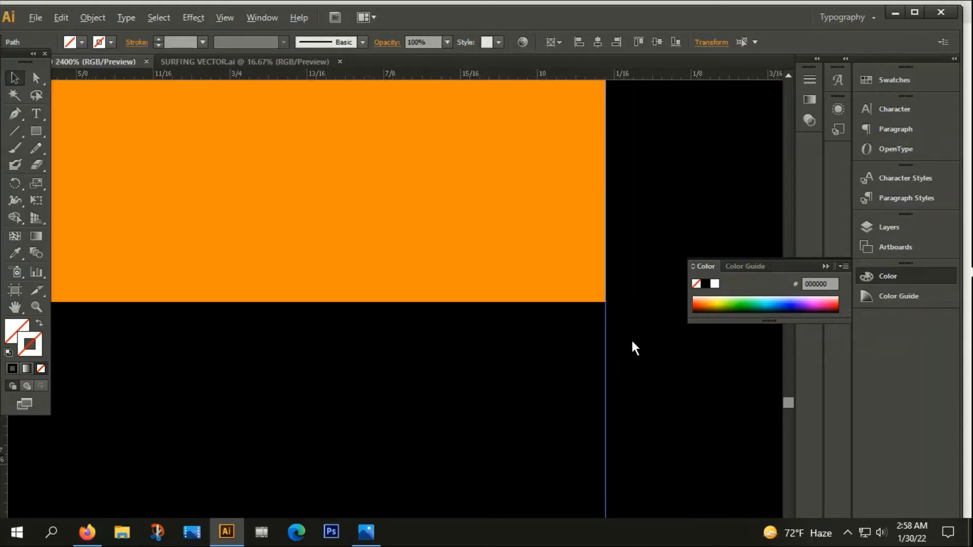
scroll(501, 370, right, 3)
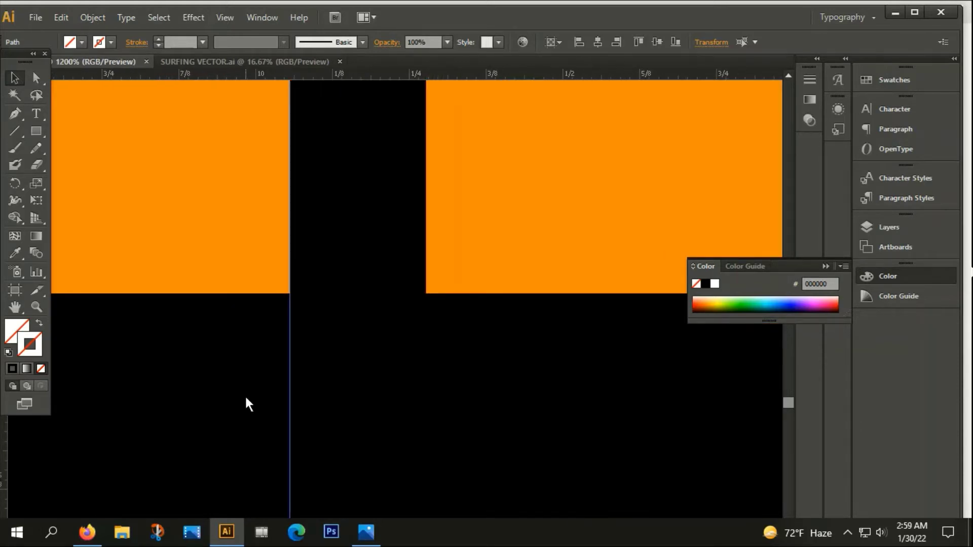
mouse_move(291, 385)
mouse_down()
mouse_move(426, 384)
mouse_move(649, 412)
mouse_up()
scroll(429, 387, down, 4)
scroll(649, 413, down, 2)
scroll(645, 414, down, 2)
scroll(645, 413, down, 3)
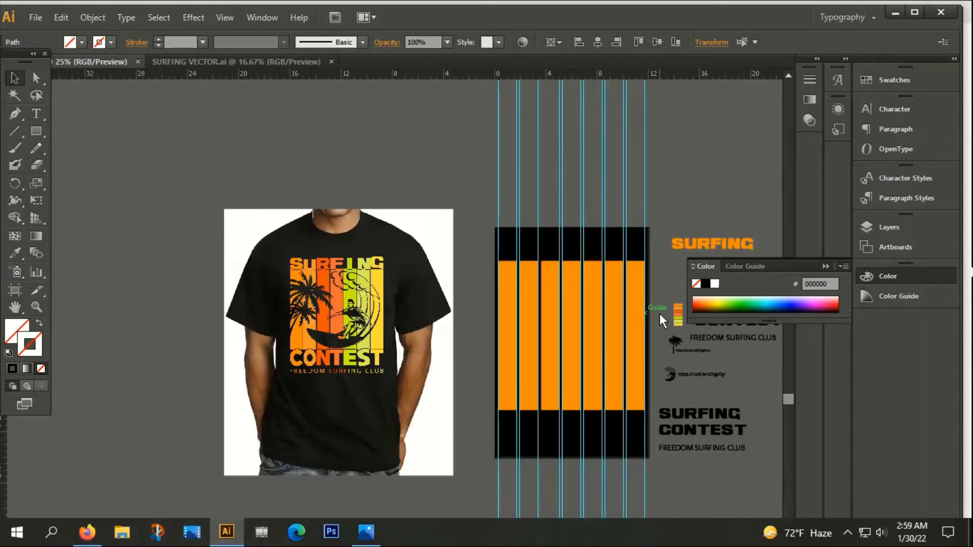
scroll(527, 266, right, 2)
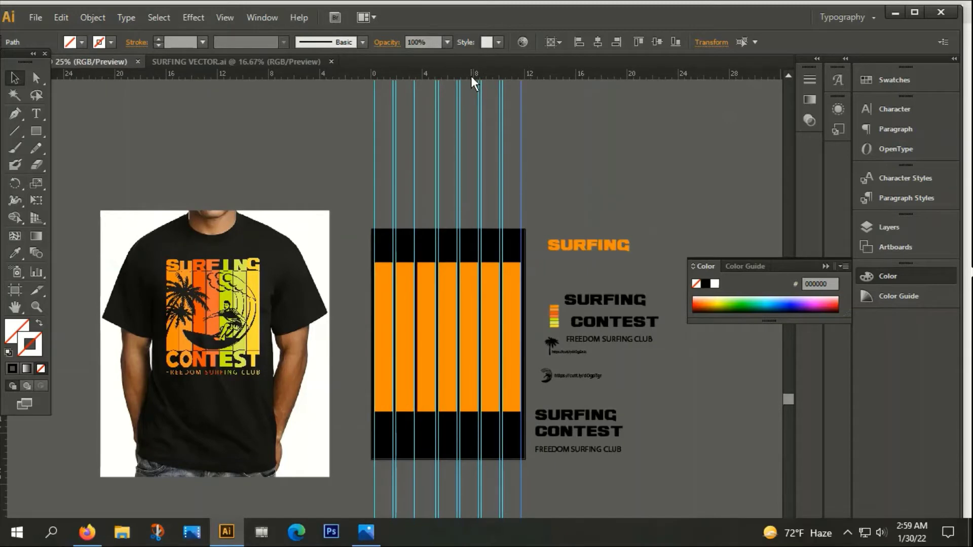
drag(471, 77, 488, 270)
Snap horizontal guides to the orange stripes' top and bottom edges
scroll(384, 263, up, 2)
scroll(352, 278, up, 3)
scroll(352, 279, up, 1)
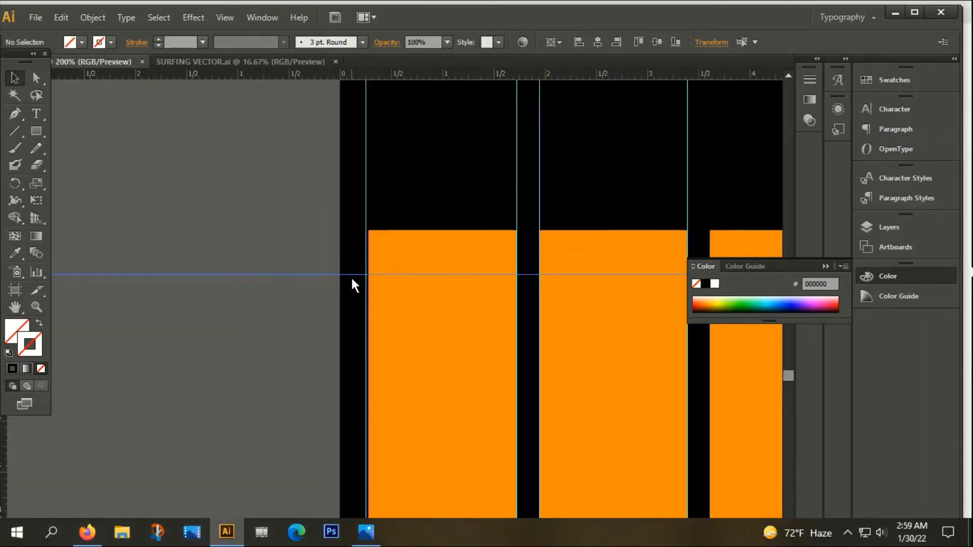
drag(352, 274, 351, 262)
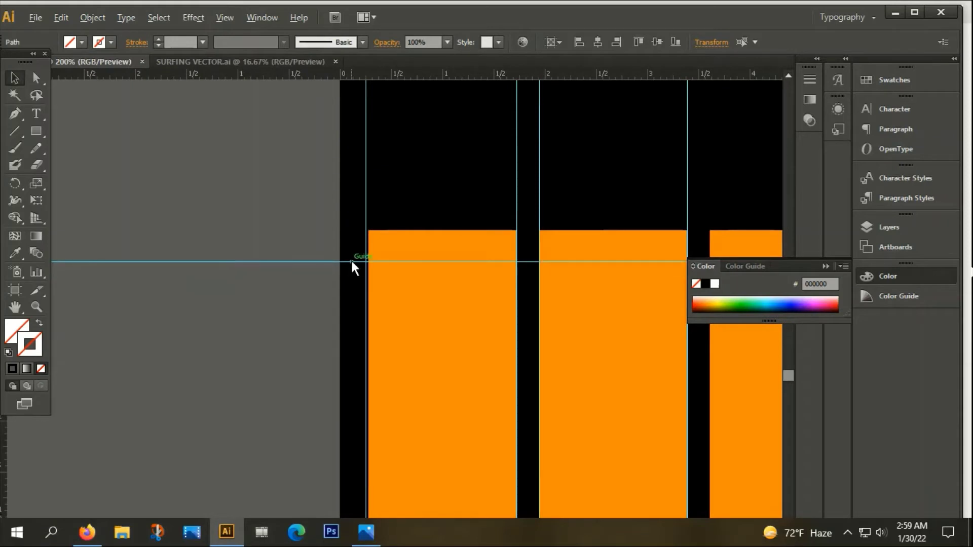
scroll(350, 259, down, 3)
scroll(352, 260, down, 2)
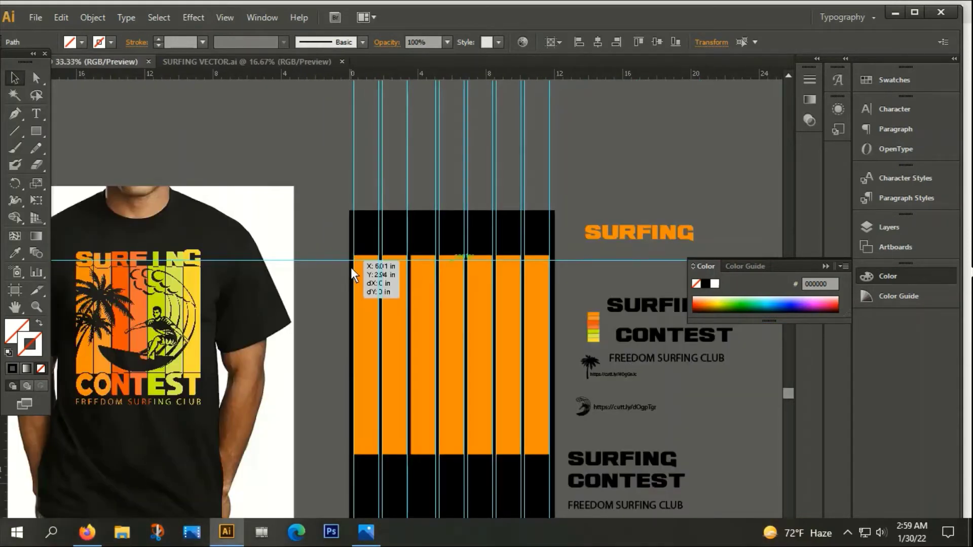
drag(351, 267, 349, 447)
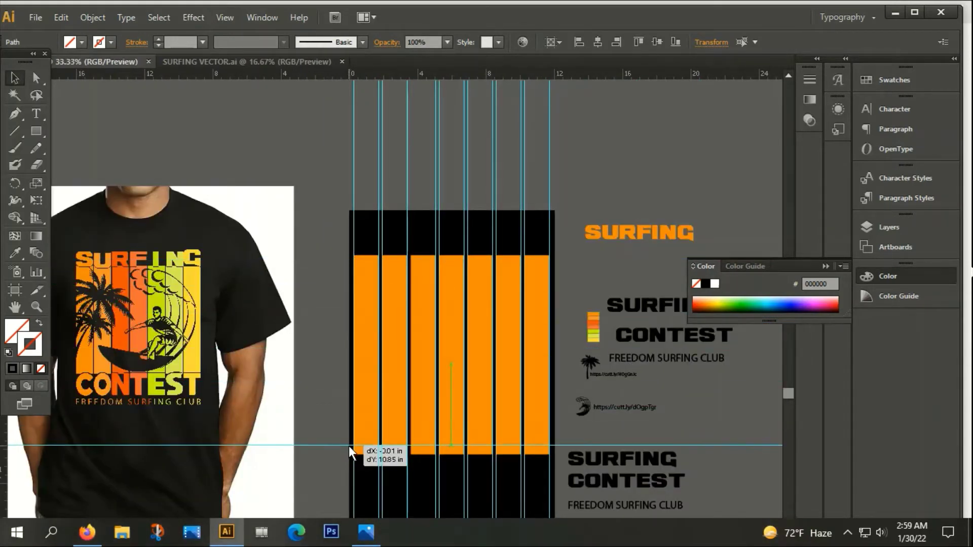
scroll(349, 448, up, 3)
scroll(340, 468, up, 2)
scroll(356, 413, up, 2)
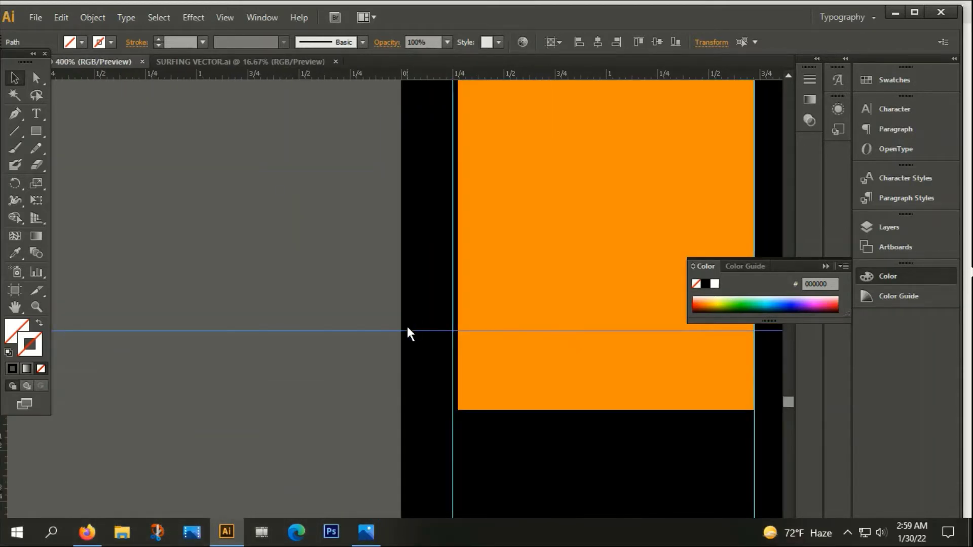
drag(410, 332, 406, 364)
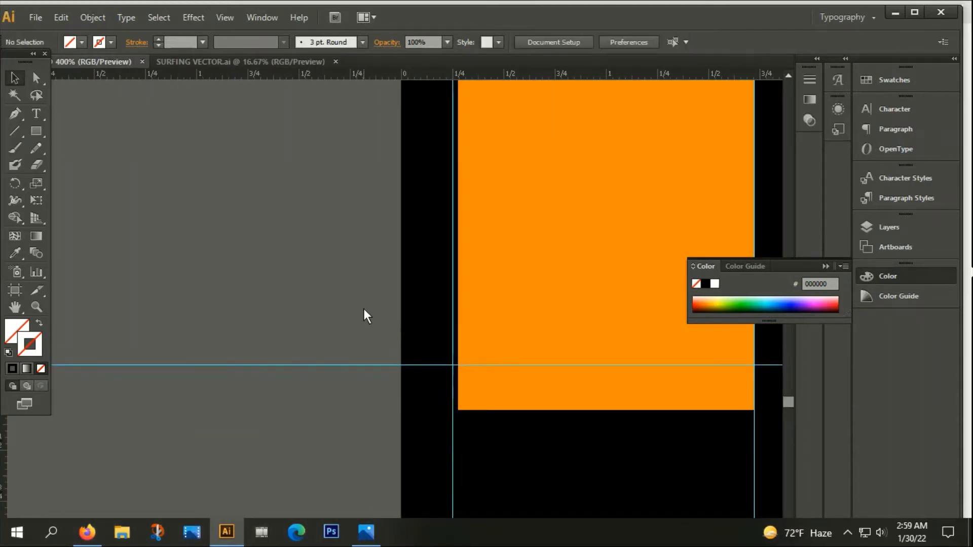
Move the SURFING text onto the stripe artwork
scroll(363, 308, down, 3)
scroll(369, 316, down, 3)
scroll(476, 366, down, 2)
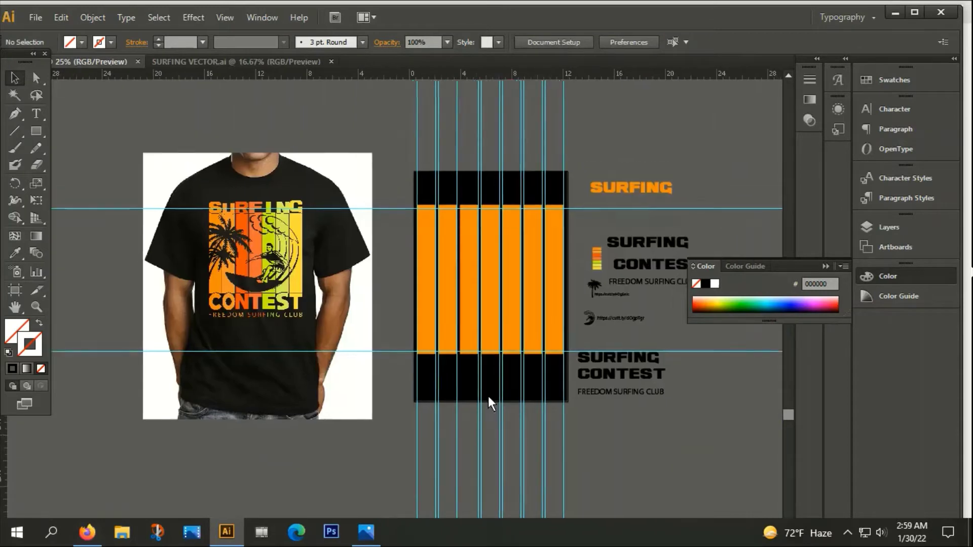
drag(616, 215, 456, 217)
Enlarge SURFING and position it above the stripes, spanning the stripe columns
scroll(459, 229, up, 3)
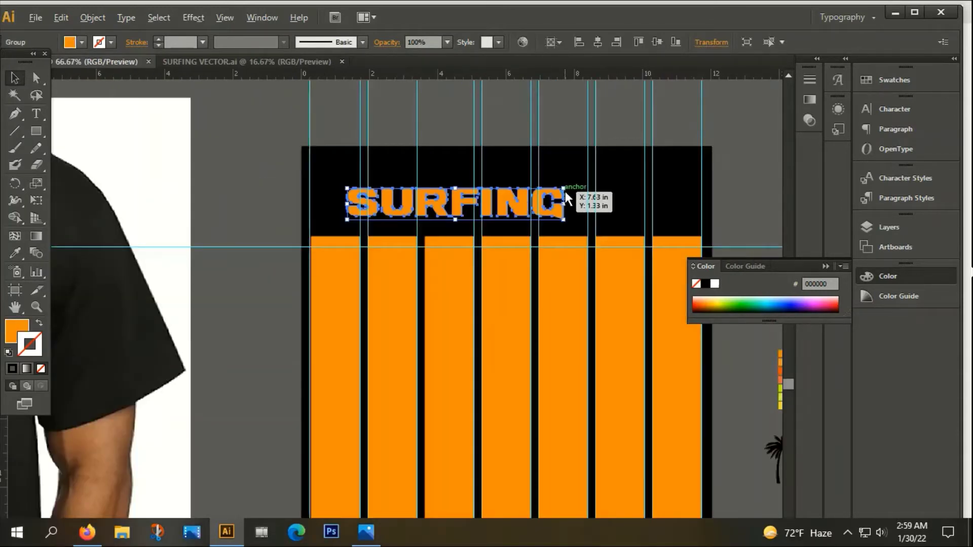
drag(565, 189, 634, 178)
scroll(620, 188, down, 1)
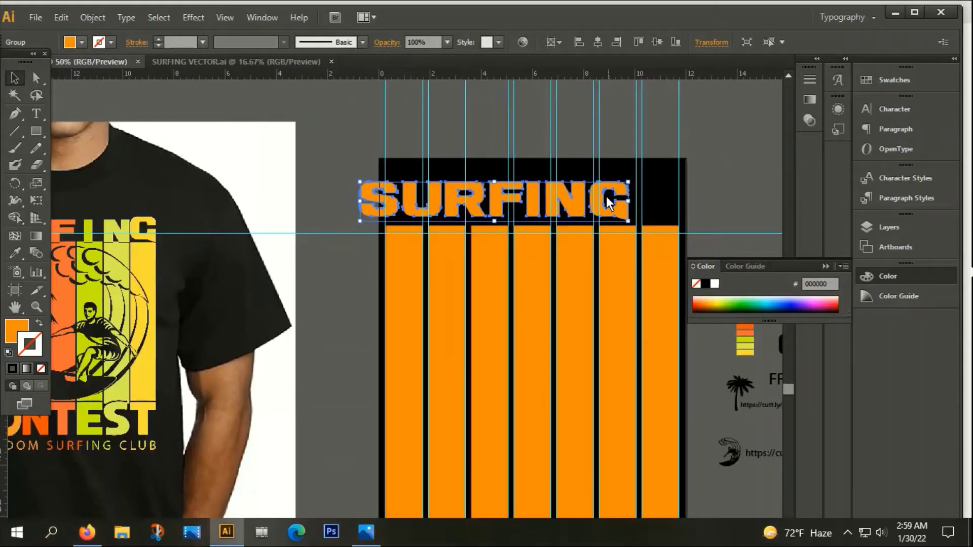
drag(616, 210, 679, 222)
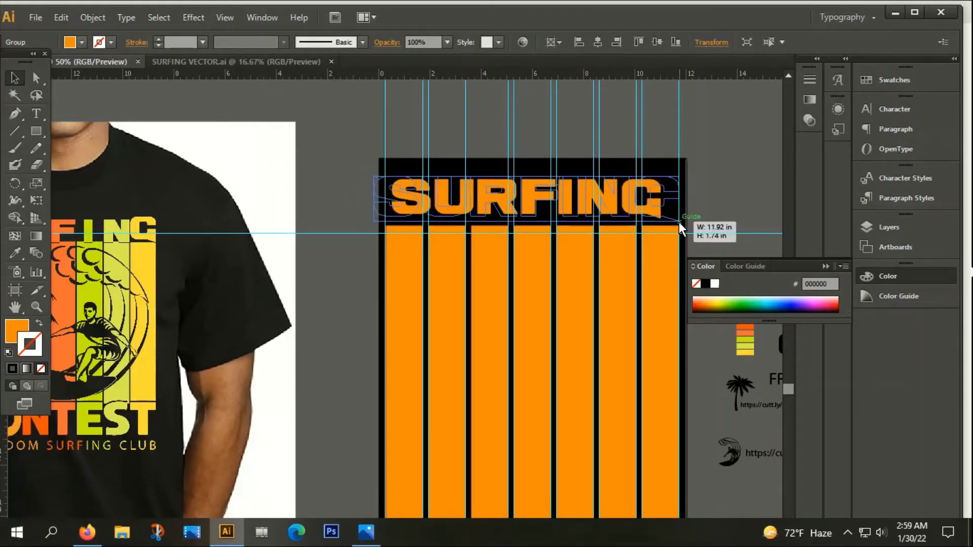
scroll(472, 183, up, 2)
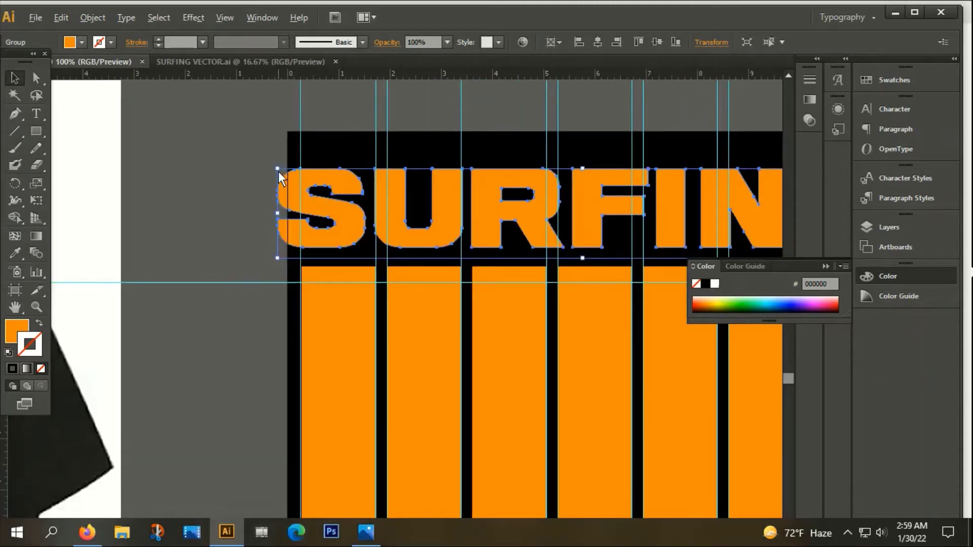
drag(279, 171, 288, 170)
Align the S's left edge with the first stripe and fine-tune the lettering size against the guides
scroll(302, 218, up, 4)
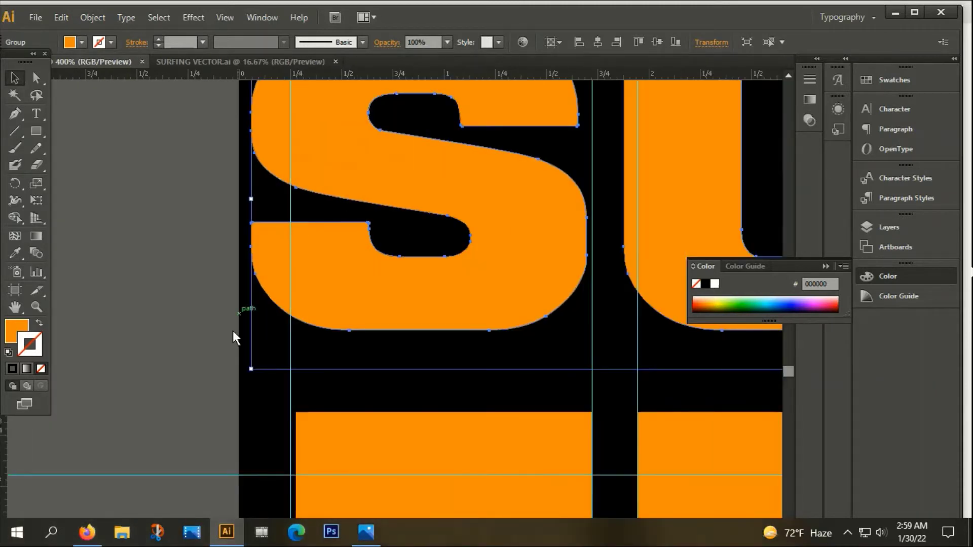
drag(250, 368, 276, 365)
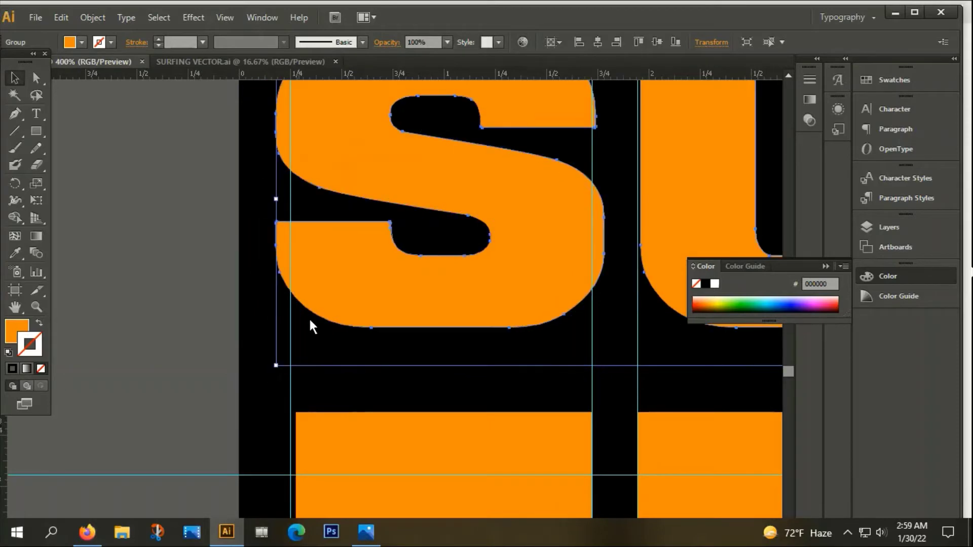
drag(309, 320, 372, 350)
scroll(372, 350, down, 3)
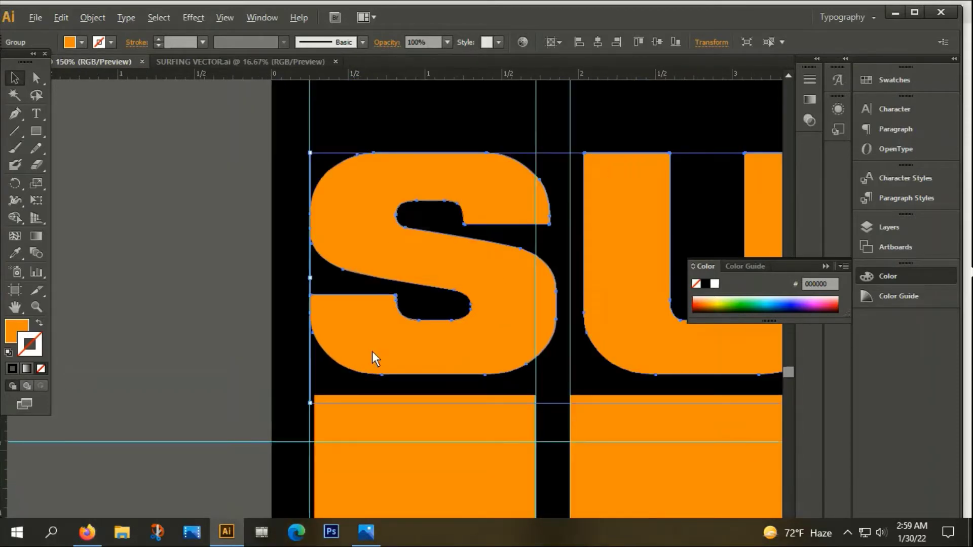
scroll(372, 352, down, 2)
scroll(342, 361, right, 3)
scroll(287, 358, right, 4)
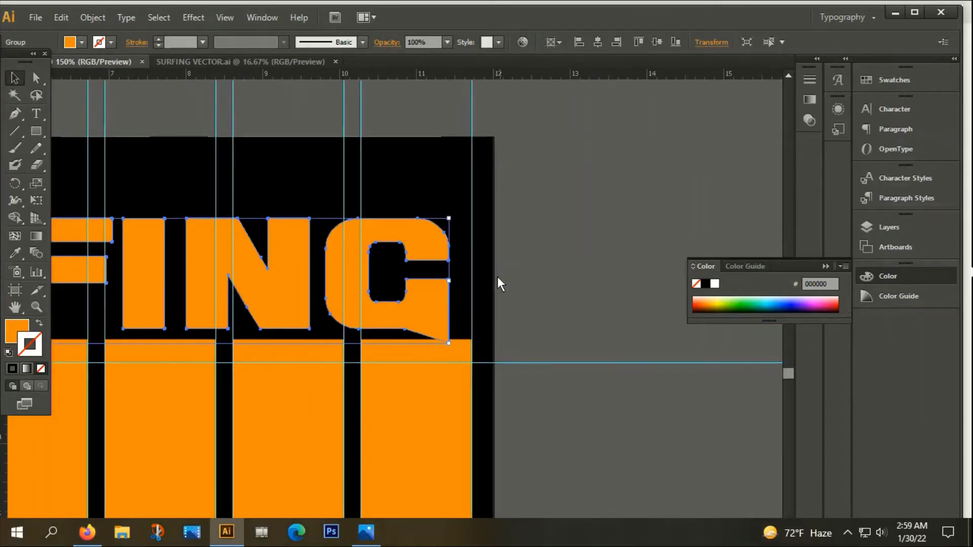
scroll(481, 278, up, 3)
Enlarge the G to fill its stripe column and shift it onto the column guide
drag(415, 113, 432, 109)
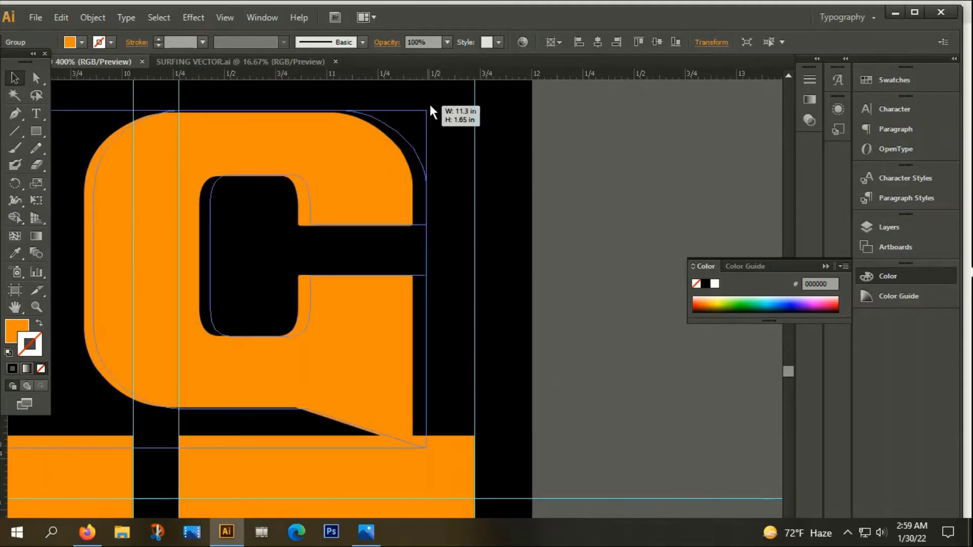
drag(430, 185, 469, 184)
scroll(436, 252, down, 3)
scroll(436, 251, down, 2)
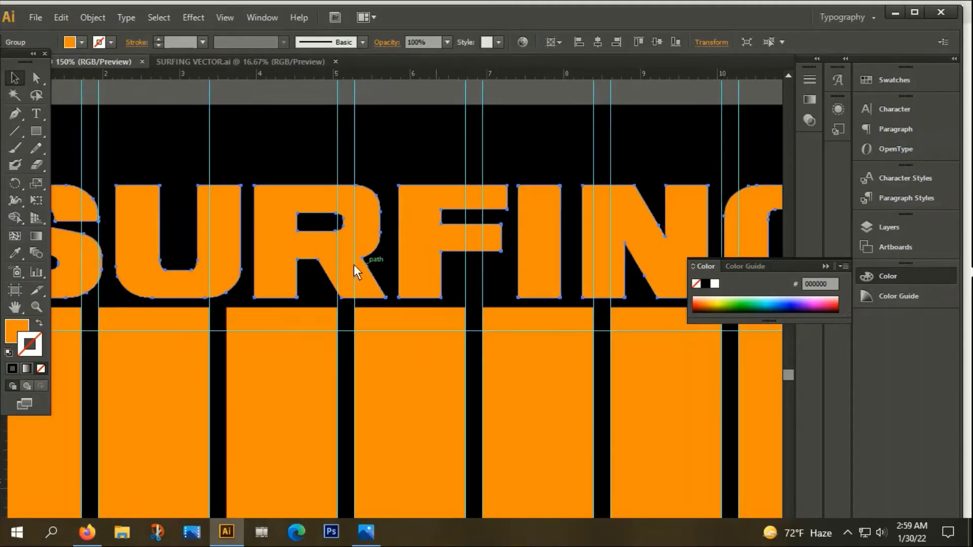
scroll(341, 289, up, 2)
Scale the S to its stripe column and snap its left edge to the guide
click(445, 305)
scroll(445, 305, up, 3)
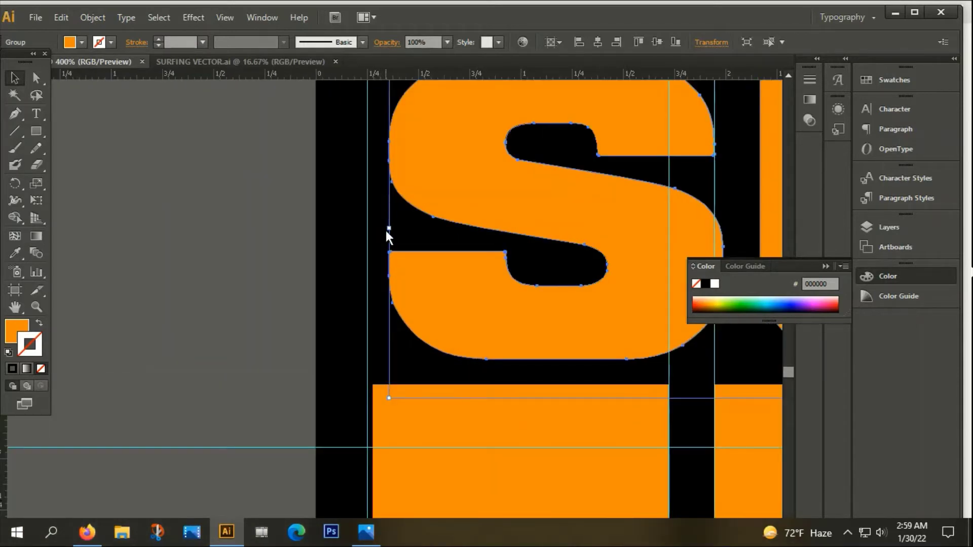
drag(389, 231, 369, 230)
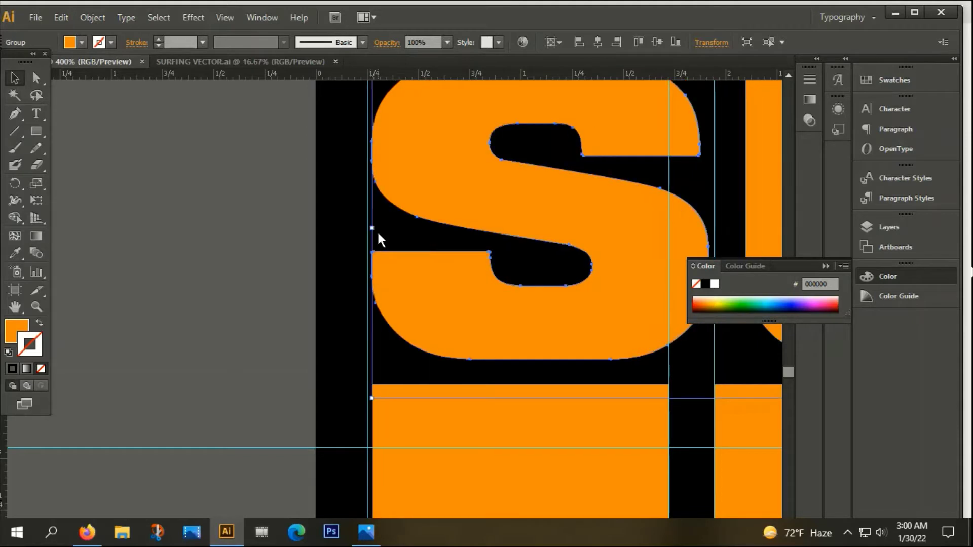
scroll(375, 233, up, 3)
scroll(354, 204, up, 2)
drag(338, 183, 310, 191)
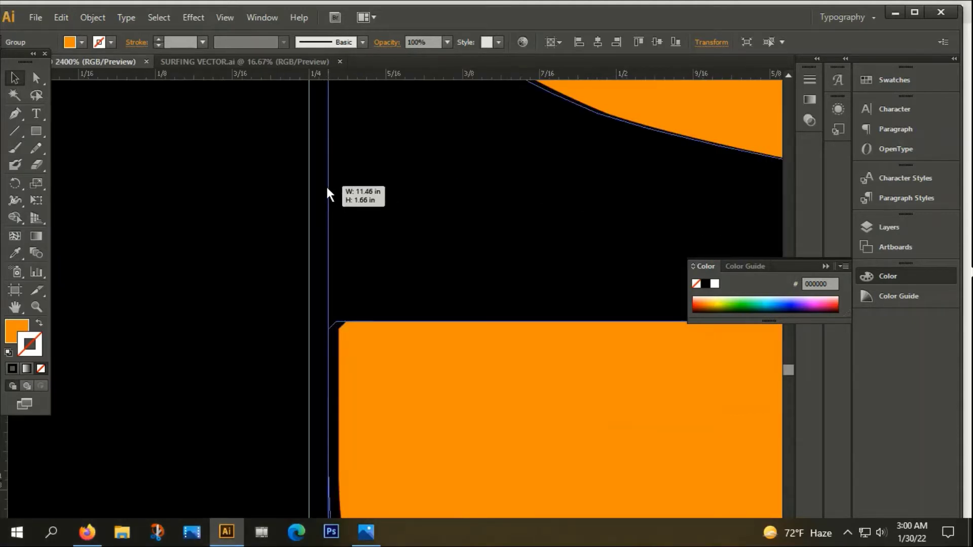
Nudge the vertical guide onto the stripe's edge
scroll(327, 261, down, 6)
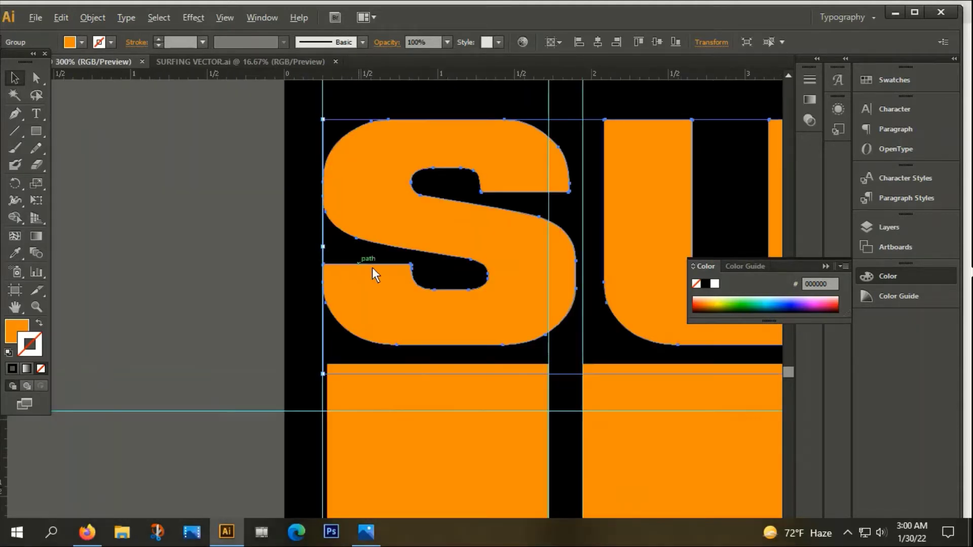
right_click(420, 275)
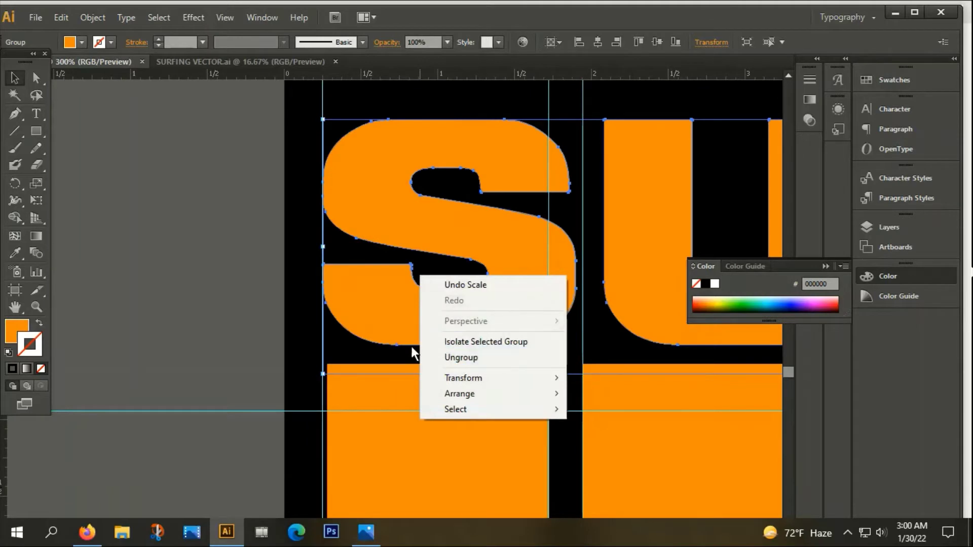
click(264, 274)
scroll(310, 426, up, 3)
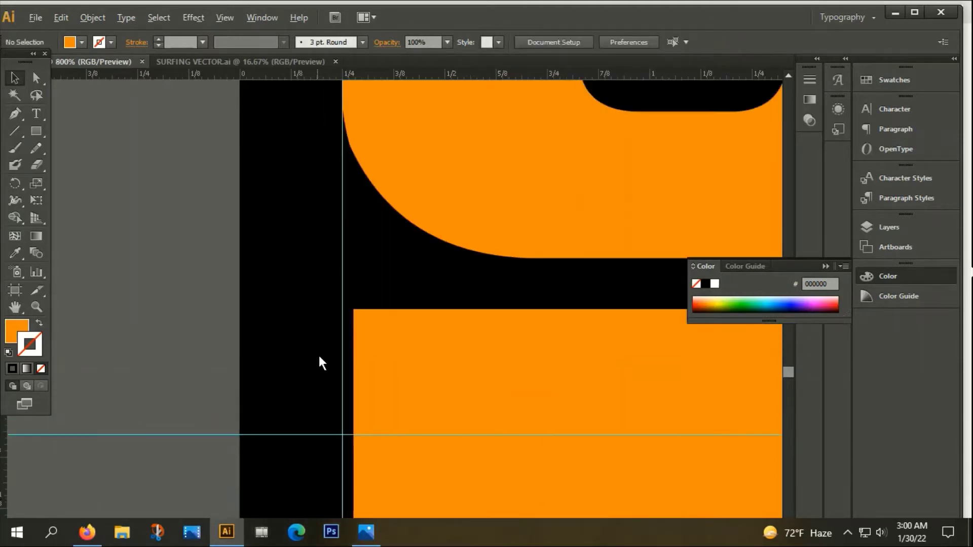
scroll(322, 362, up, 2)
drag(371, 235, 393, 232)
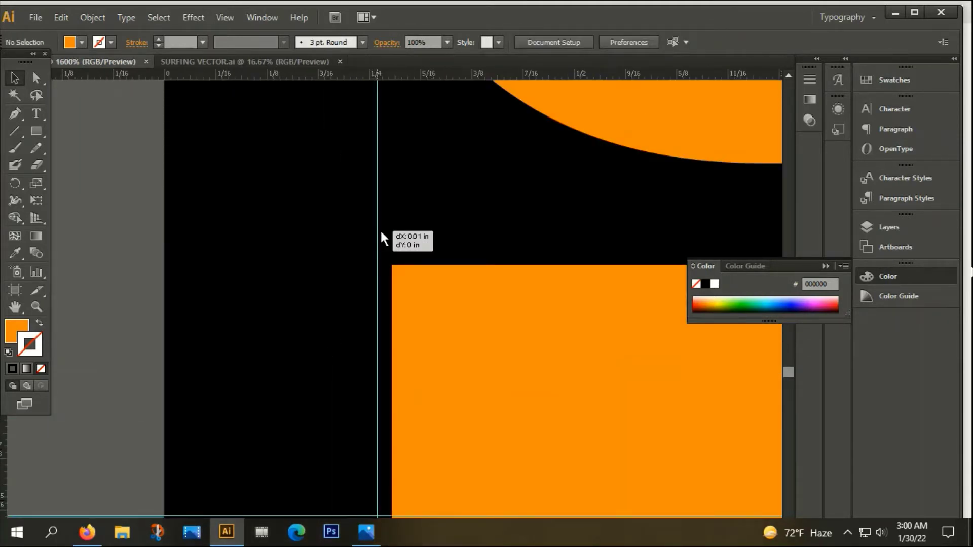
scroll(361, 278, down, 2)
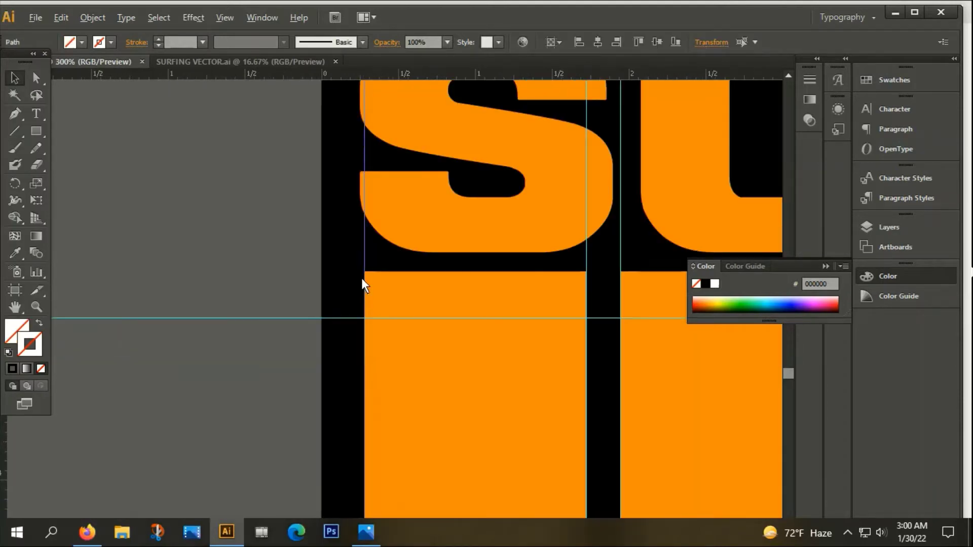
scroll(361, 278, down, 2)
scroll(360, 280, down, 2)
scroll(363, 282, down, 1)
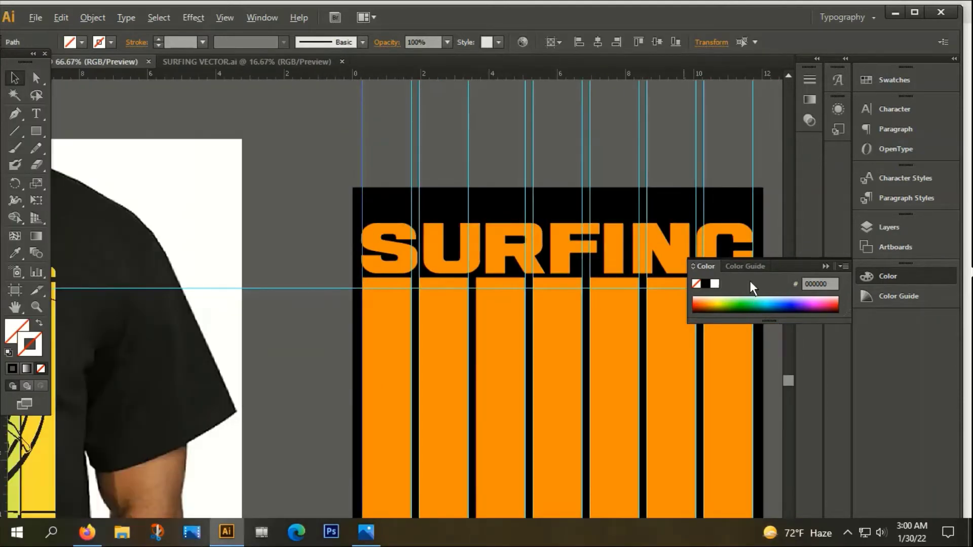
scroll(395, 264, up, 2)
Ungroup the SURFING letters
scroll(383, 246, up, 2)
right_click(356, 184)
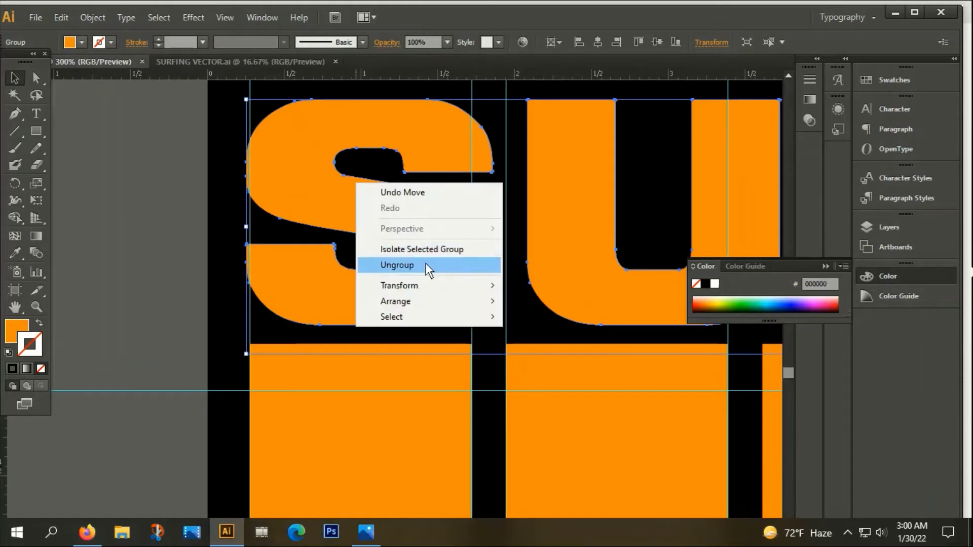
click(428, 266)
click(232, 224)
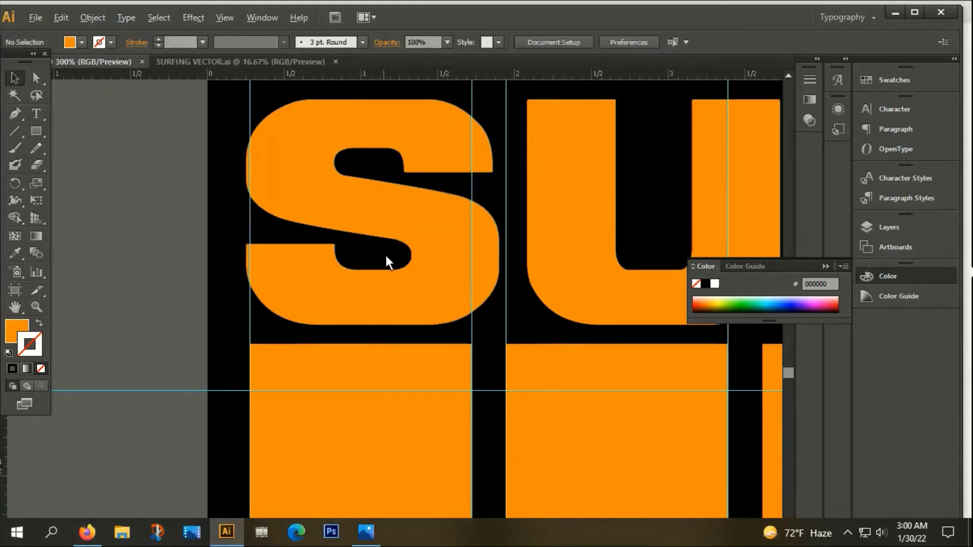
click(420, 222)
Lock all guides in place
key(ctrl+minus)
key(ctrl+minus)
key(ctrl+minus)
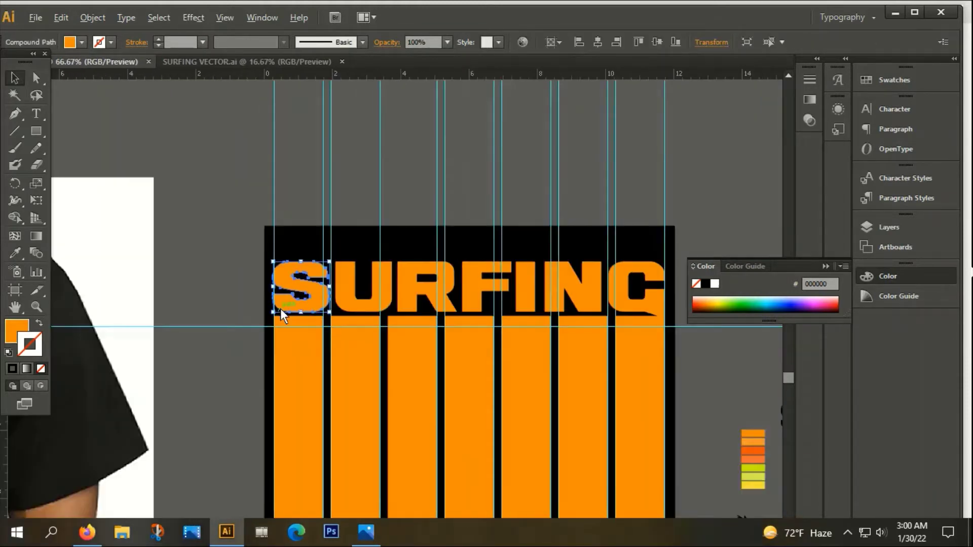
mouse_move(225, 143)
mouse_down()
mouse_move(620, 205)
mouse_move(686, 200)
mouse_up()
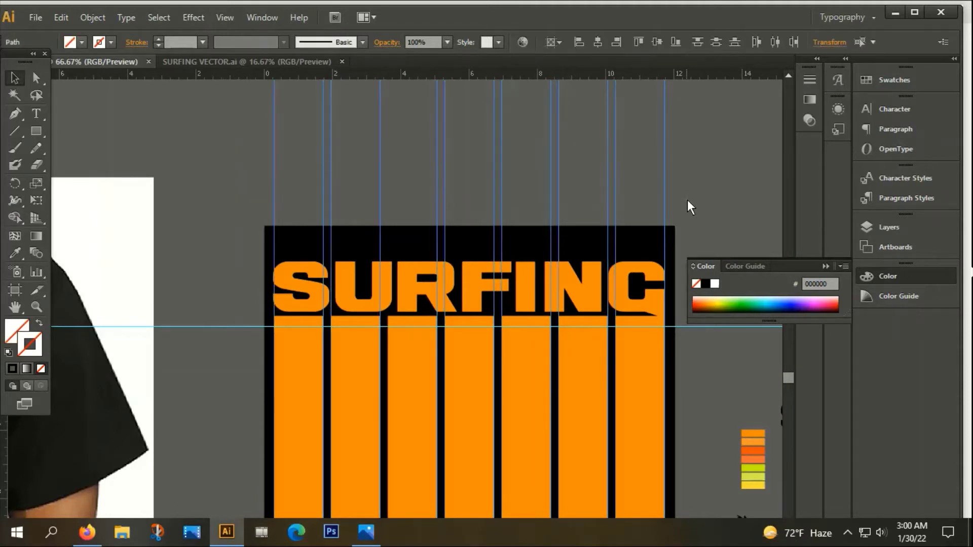
click(210, 208)
scroll(273, 200, up, 5)
right_click(282, 215)
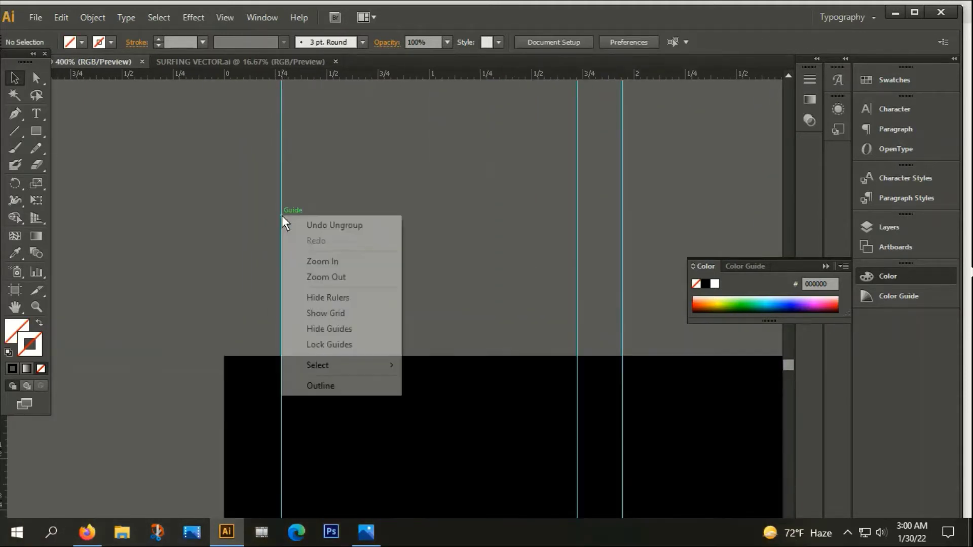
click(328, 345)
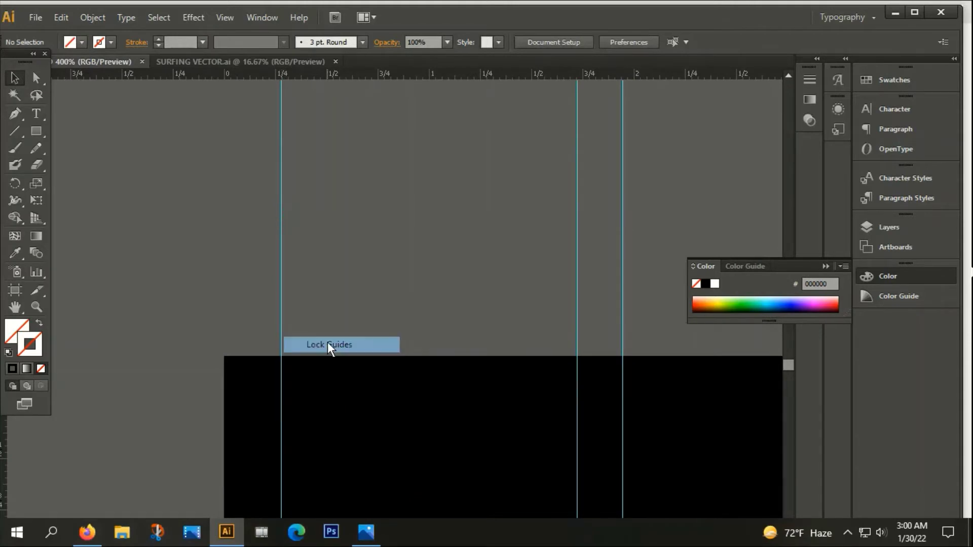
Fill all SURFING letters with dark brown 563C1F
scroll(371, 280, down, 5)
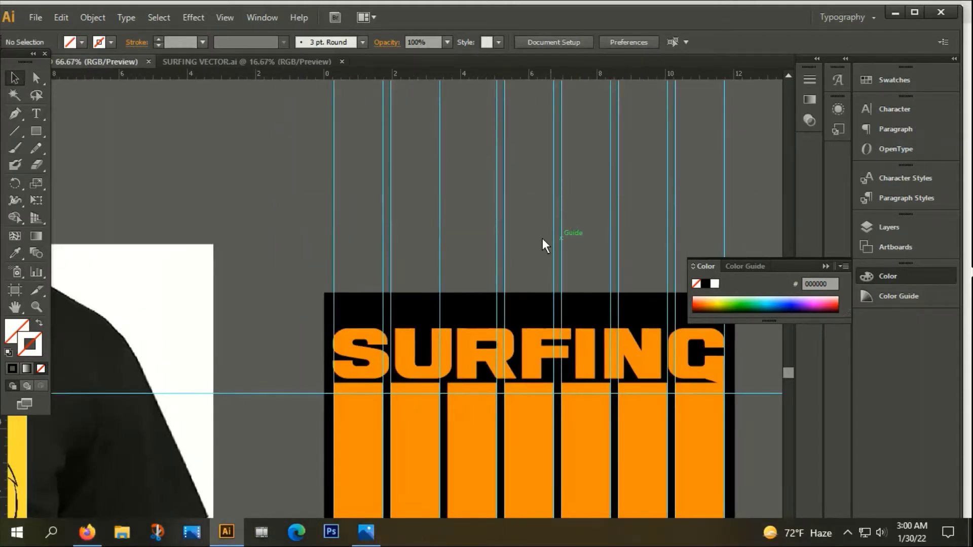
scroll(419, 279, down, 1)
scroll(419, 314, down, 1)
scroll(395, 283, down, 1)
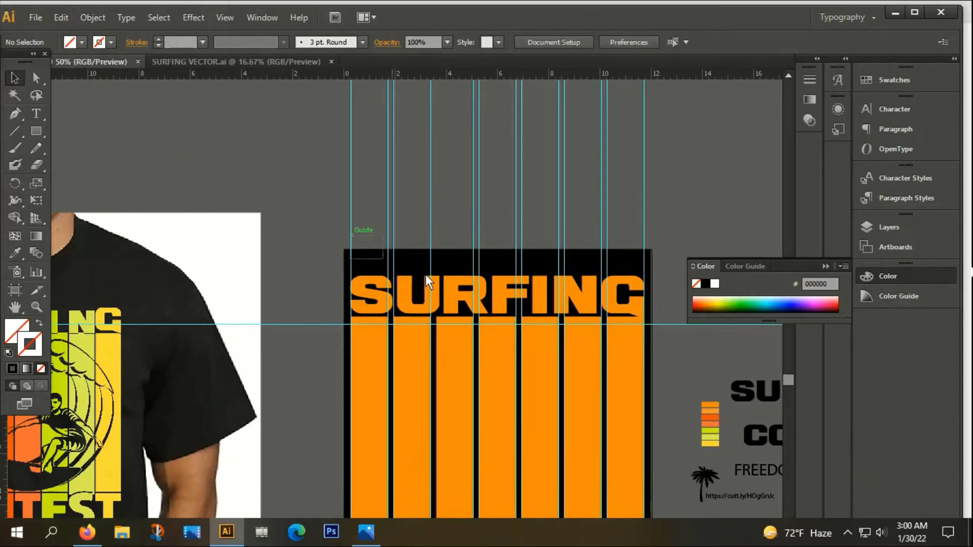
drag(426, 274, 677, 295)
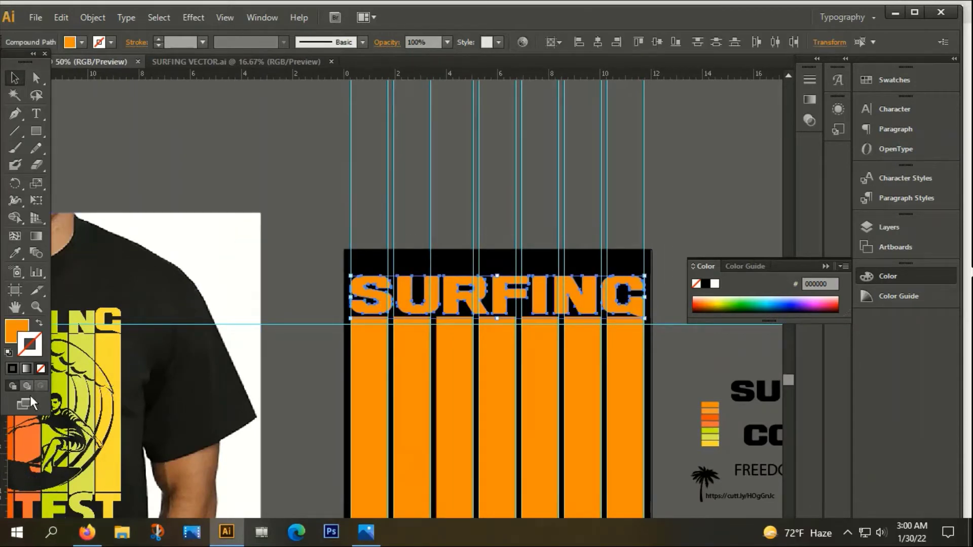
double_click(20, 328)
click(201, 425)
click(392, 318)
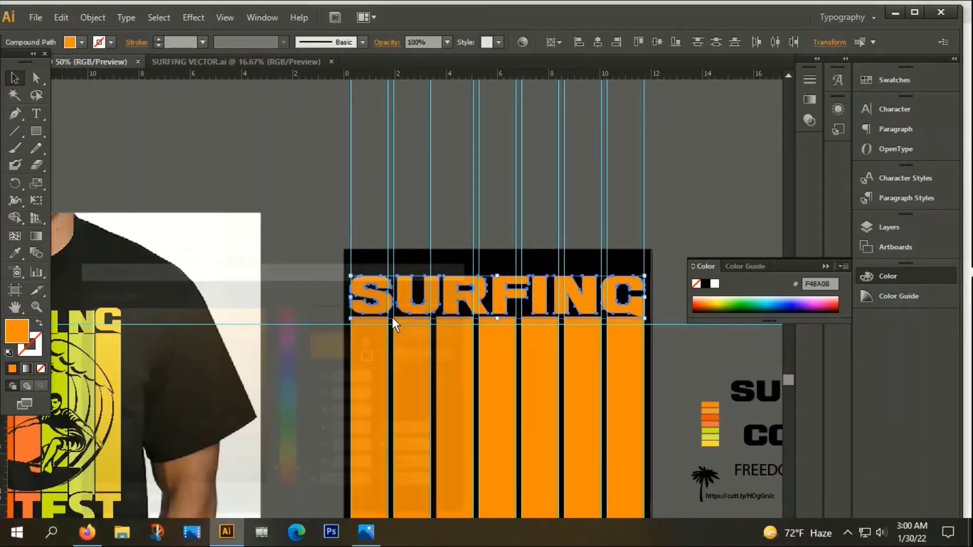
scroll(386, 320, up, 2)
scroll(374, 304, up, 2)
scroll(365, 291, up, 1)
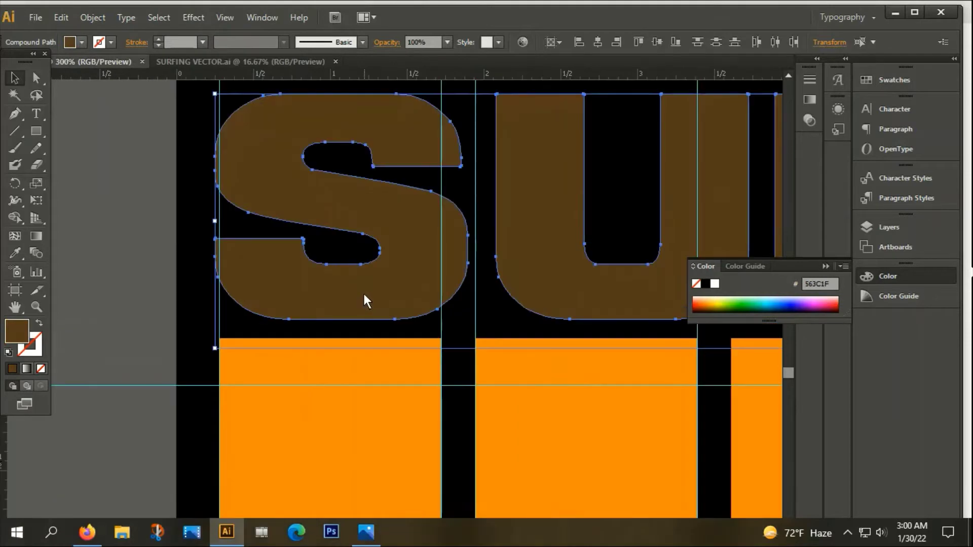
click(199, 194)
Move the S down slightly and narrow it to fit within its stripe column
click(267, 198)
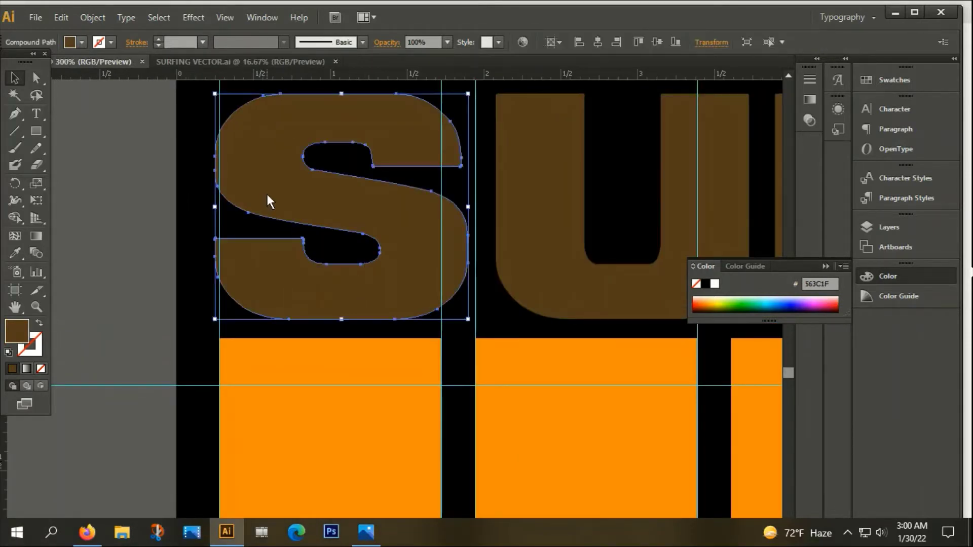
right_click(267, 194)
click(264, 335)
scroll(284, 294, up, 1)
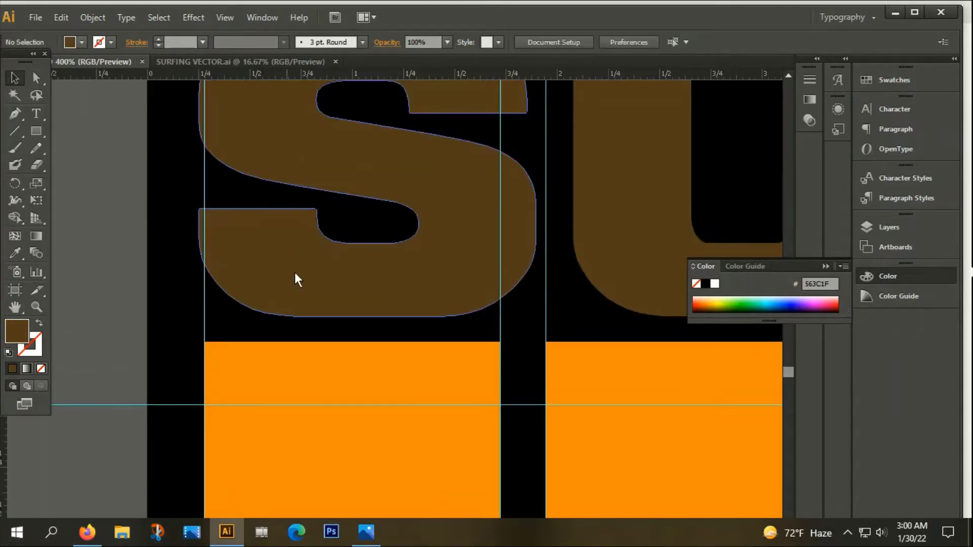
drag(338, 268, 331, 355)
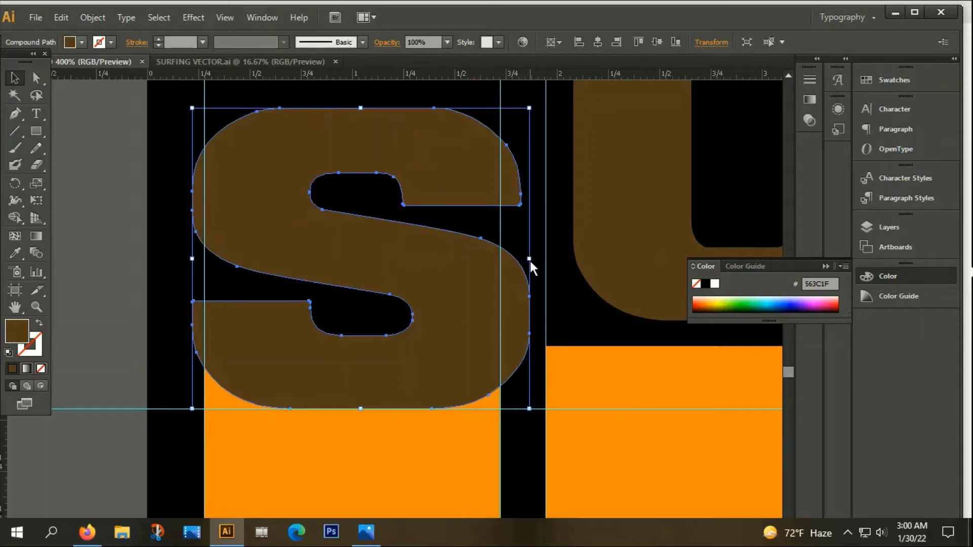
drag(529, 260, 508, 261)
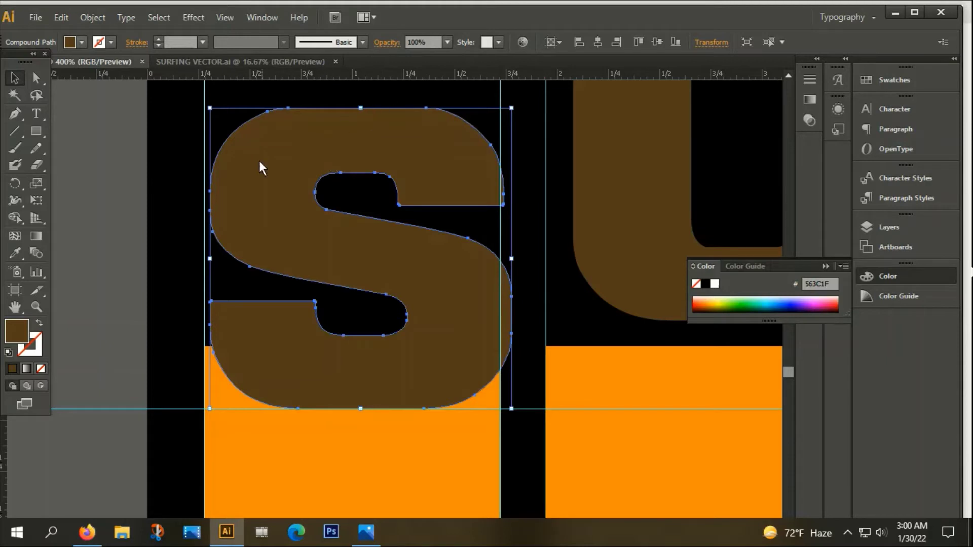
drag(259, 346, 255, 344)
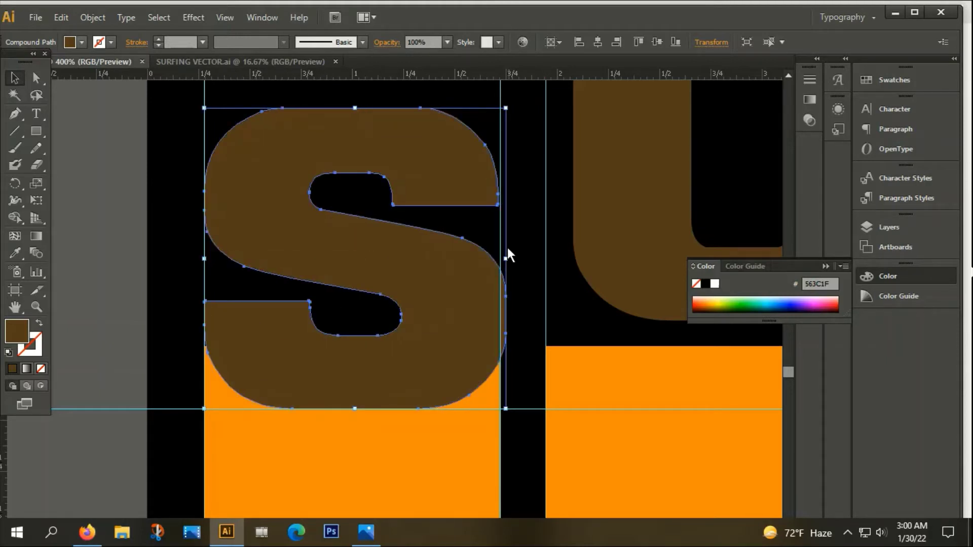
drag(505, 260, 501, 260)
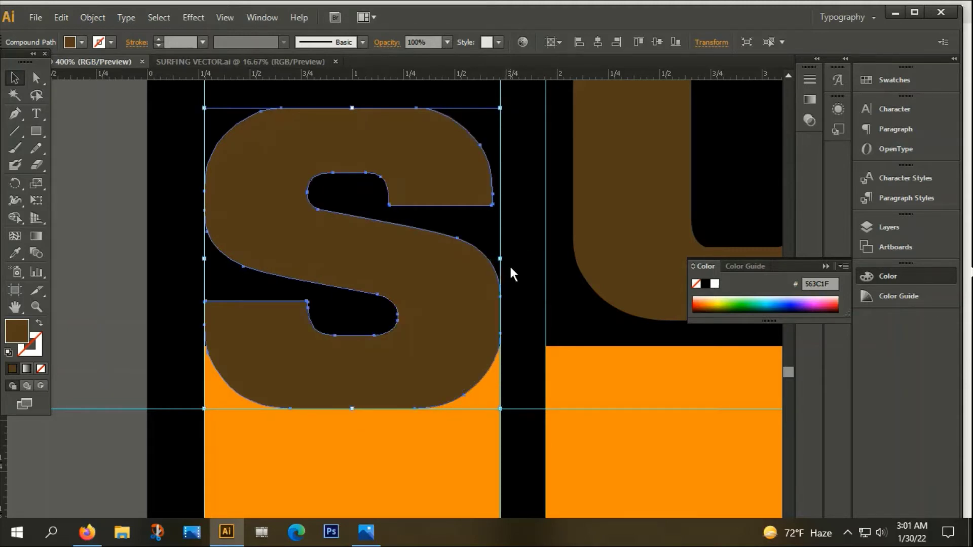
Move the U into its stripe column and narrow it so its edges meet the guides
click(508, 287)
scroll(537, 342, right, 3)
scroll(404, 314, right, 5)
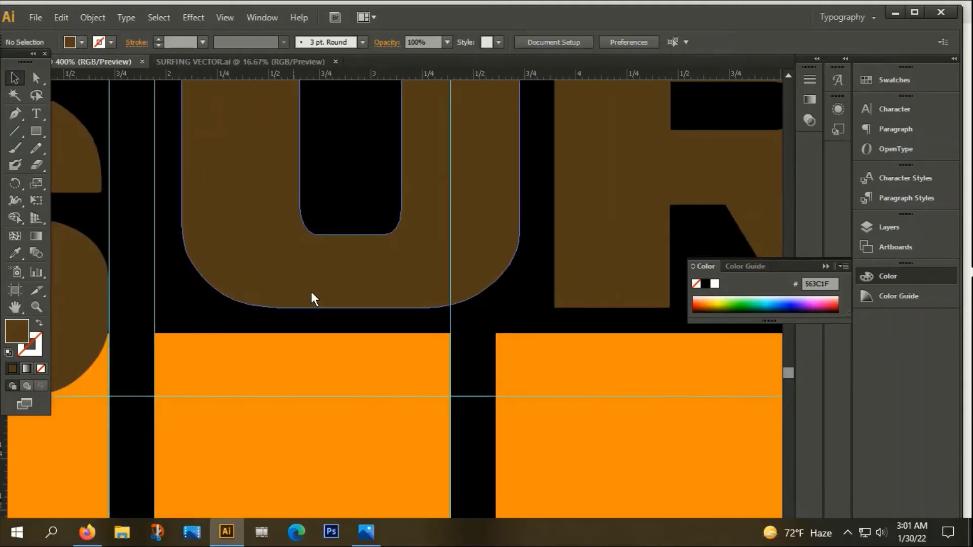
drag(341, 281, 315, 367)
drag(491, 245, 478, 245)
drag(280, 333, 267, 333)
scroll(474, 220, up, 3)
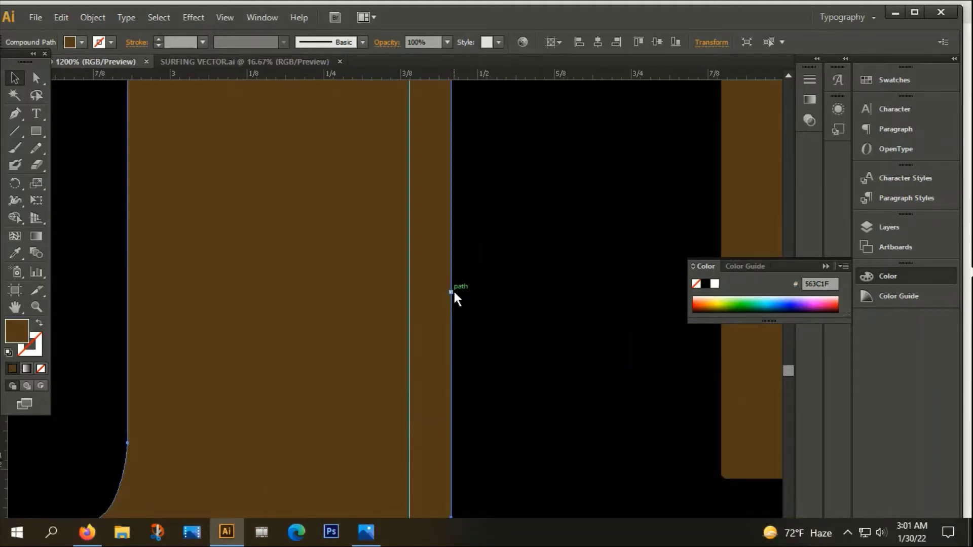
drag(451, 292, 408, 286)
Shift the R slightly right and down
scroll(413, 295, down, 2)
scroll(417, 297, down, 2)
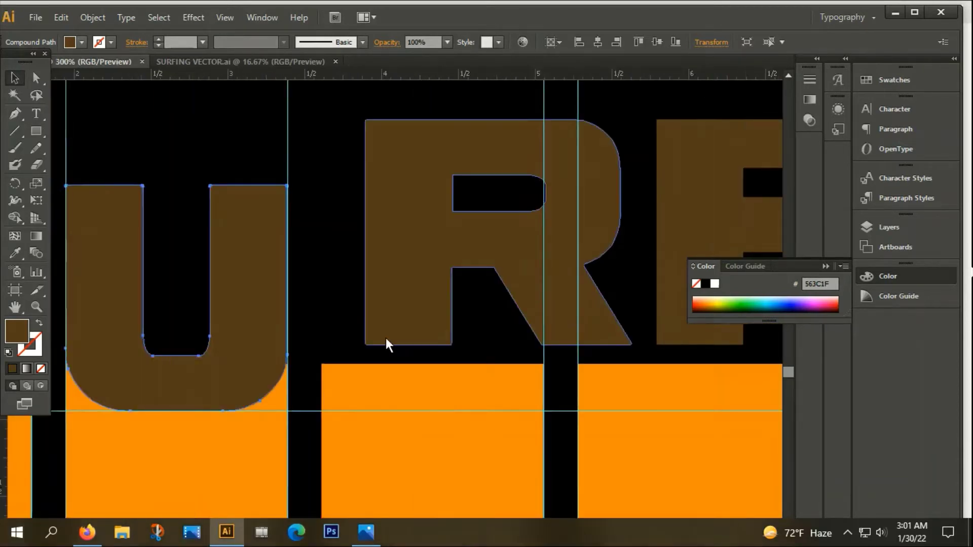
scroll(387, 344, right, 3)
drag(319, 267, 333, 275)
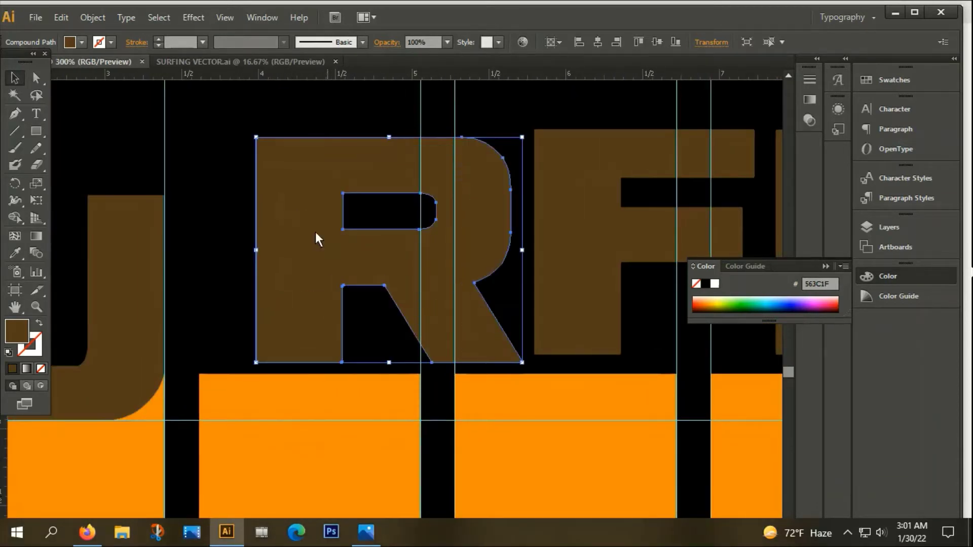
scroll(318, 226, down, 3)
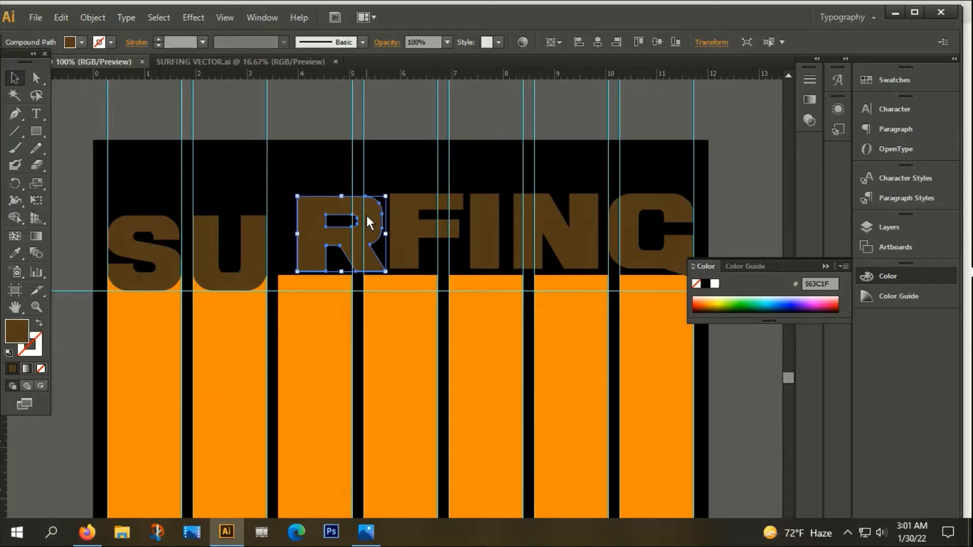
Unlock the guides so they can be moved
right_click(194, 113)
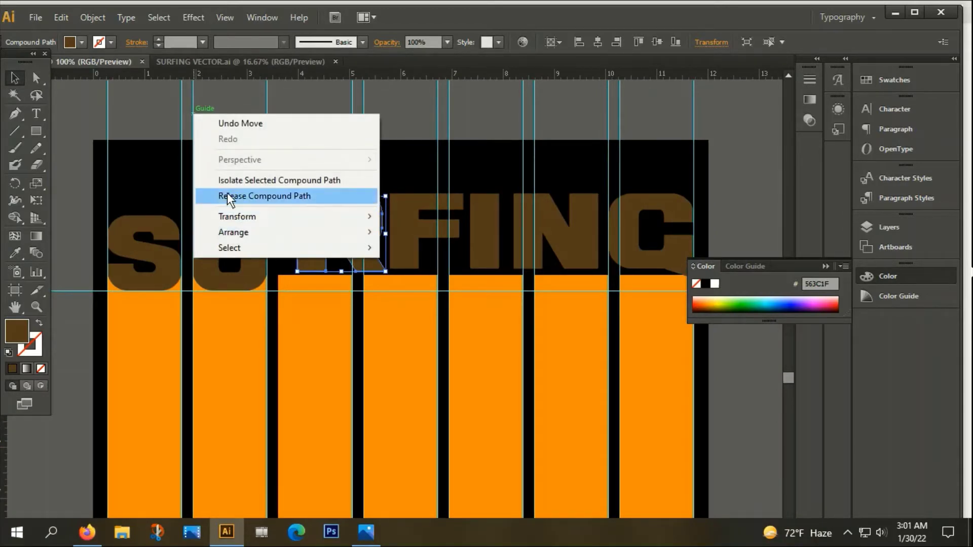
click(149, 176)
scroll(149, 175, up, 4)
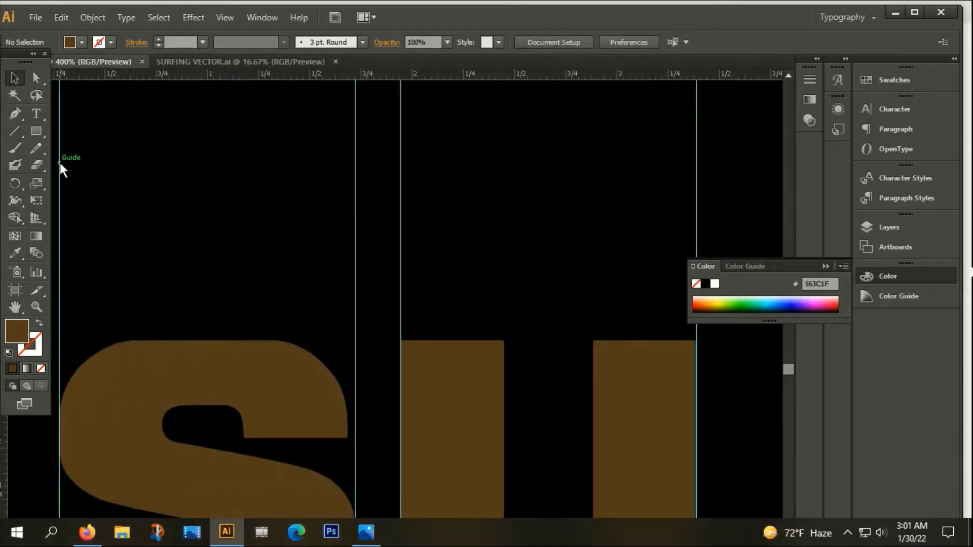
right_click(60, 162)
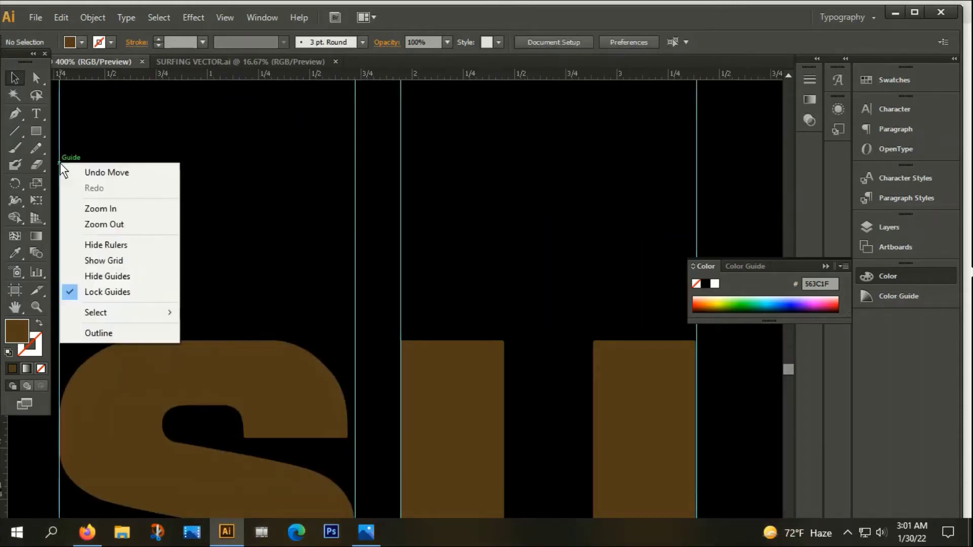
click(111, 291)
scroll(500, 230, down, 3)
scroll(521, 199, up, 1)
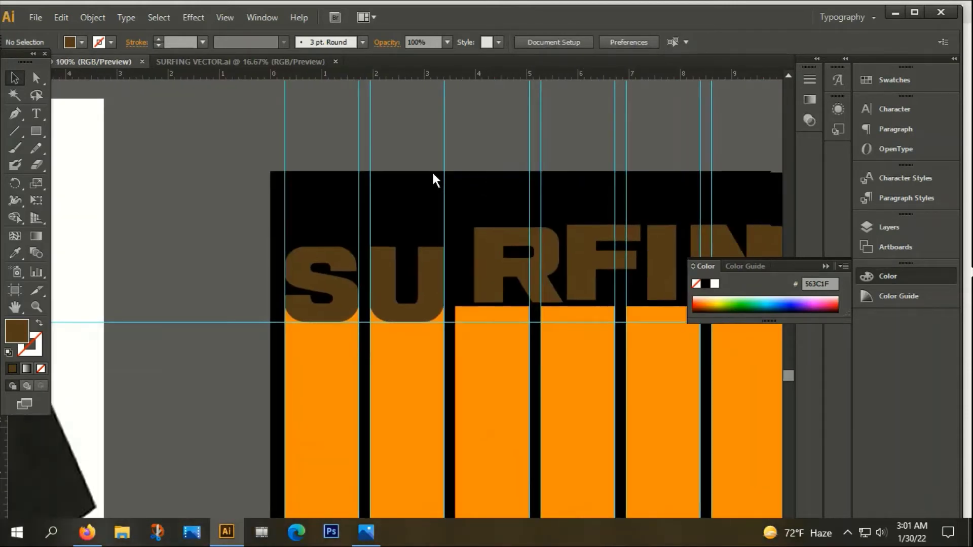
scroll(434, 178, up, 1)
scroll(454, 184, up, 1)
scroll(438, 228, up, 2)
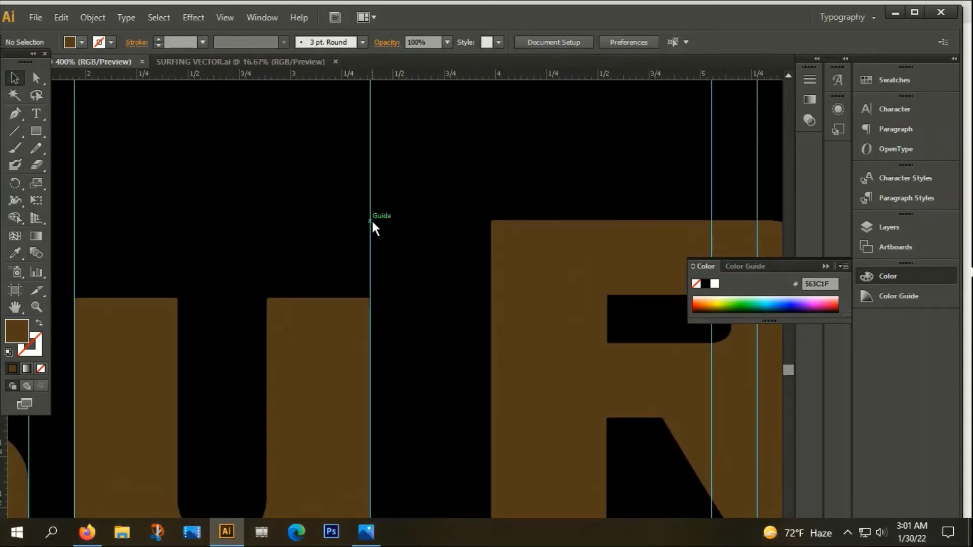
scroll(427, 425, down, 3)
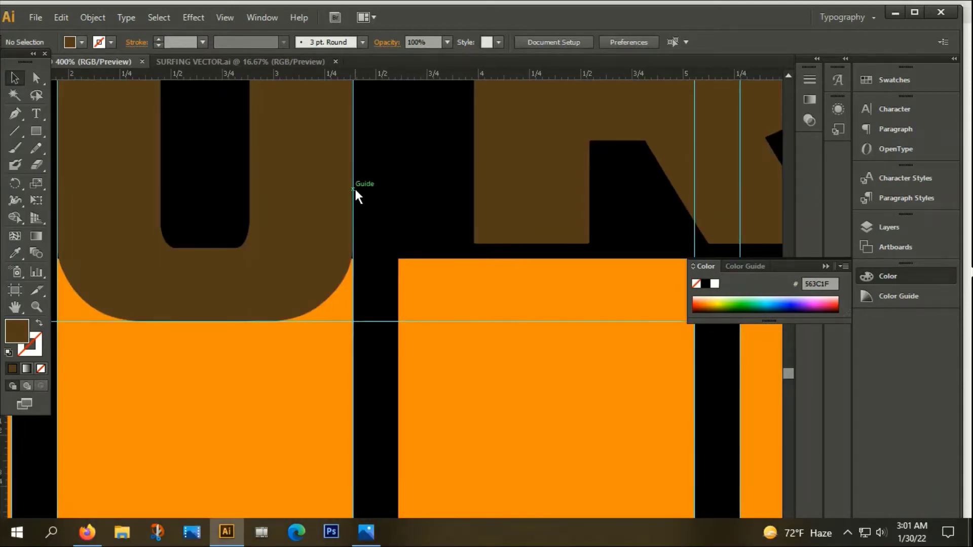
Shift a vertical guide 0.22 in to the right and lock the guides again
drag(356, 191, 399, 199)
key(ctrl+1)
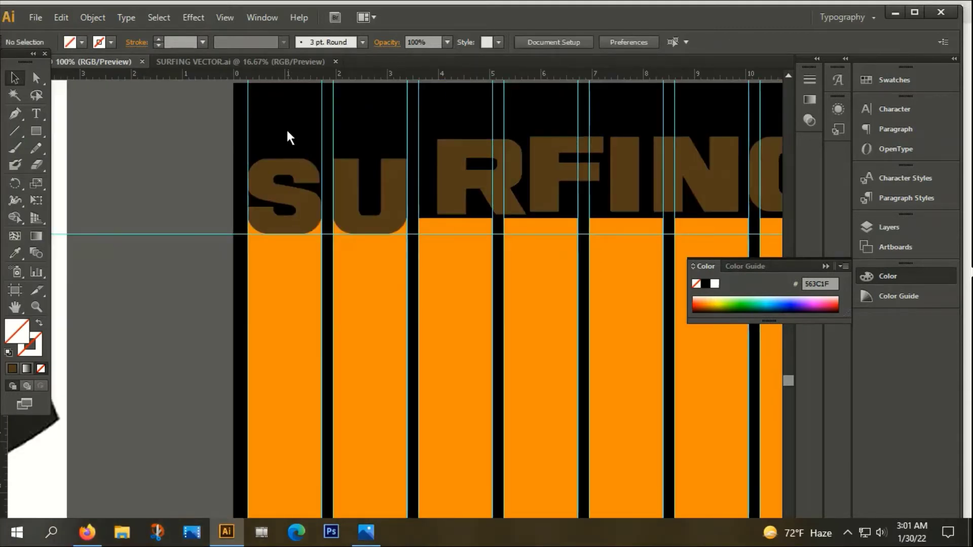
right_click(249, 125)
click(305, 254)
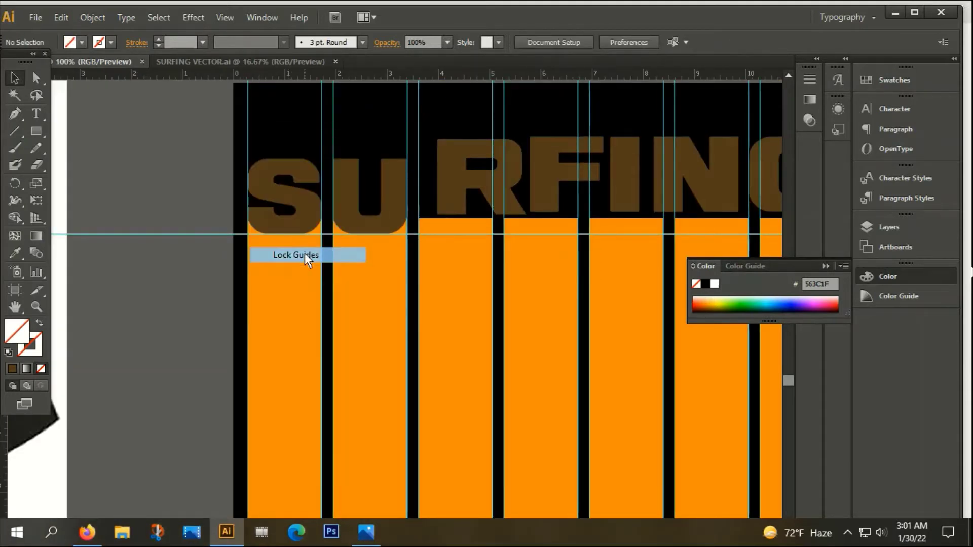
Move the R down onto the guide line and narrow it slightly
scroll(431, 283, up, 3)
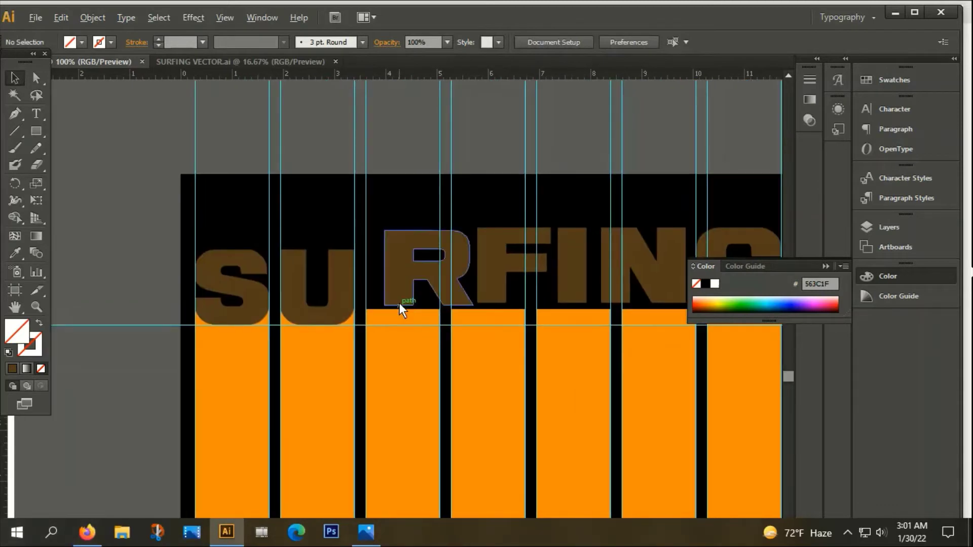
scroll(399, 304, up, 2)
drag(406, 276, 371, 315)
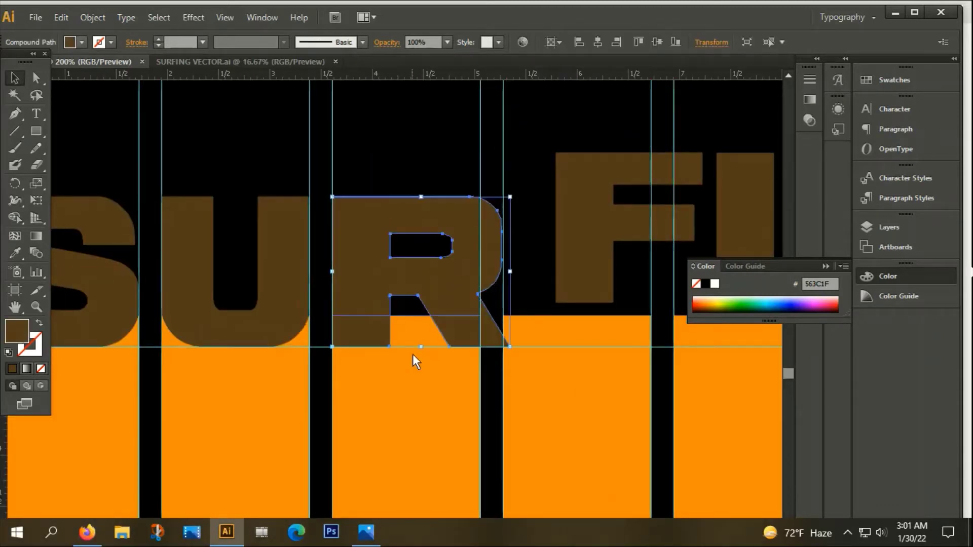
scroll(413, 357, up, 2)
drag(608, 202, 598, 204)
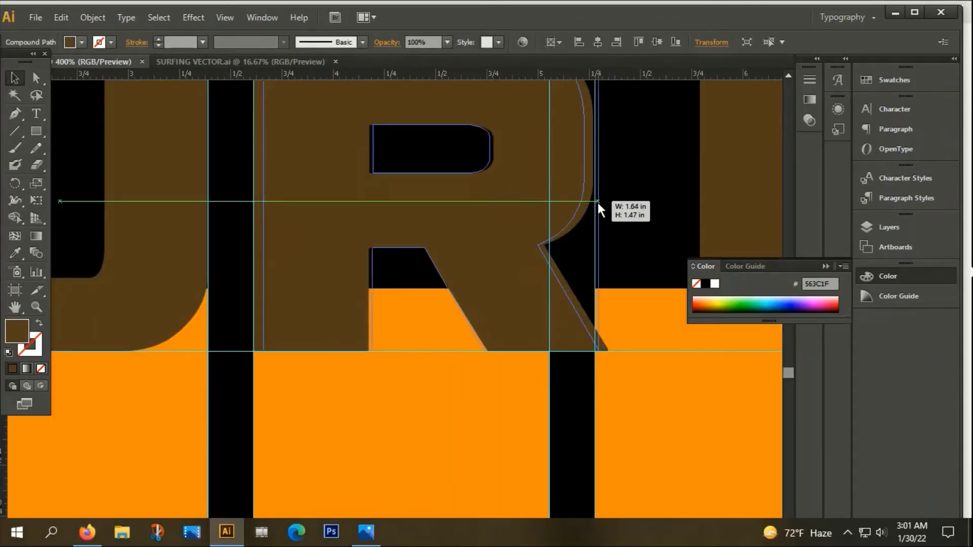
drag(320, 249, 311, 250)
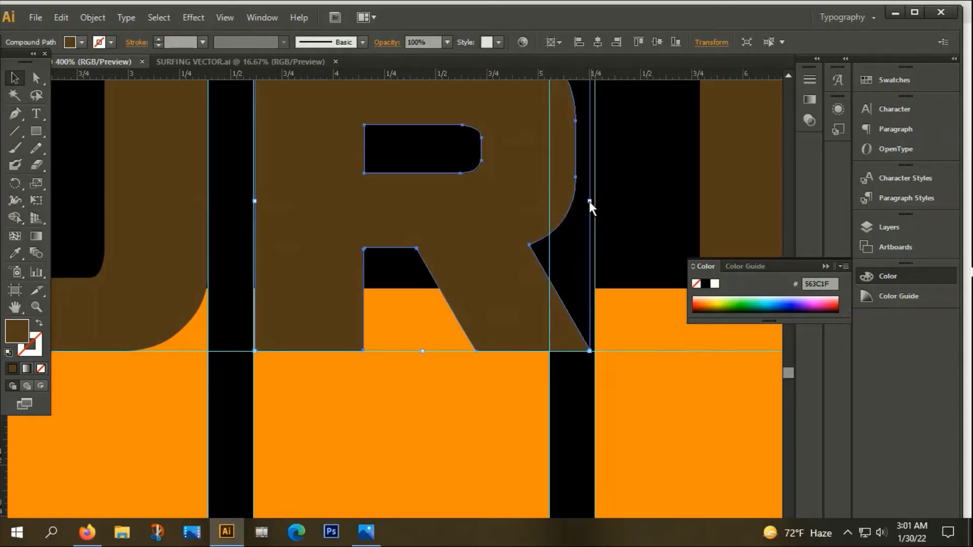
Snap the R's right edge and left stem to its stripe column guides
drag(589, 202, 551, 207)
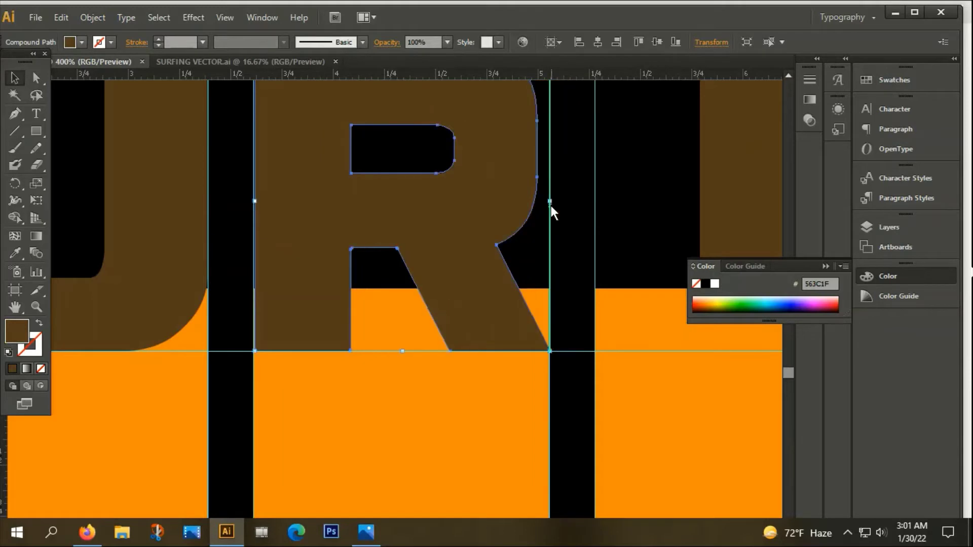
scroll(249, 284, up, 2)
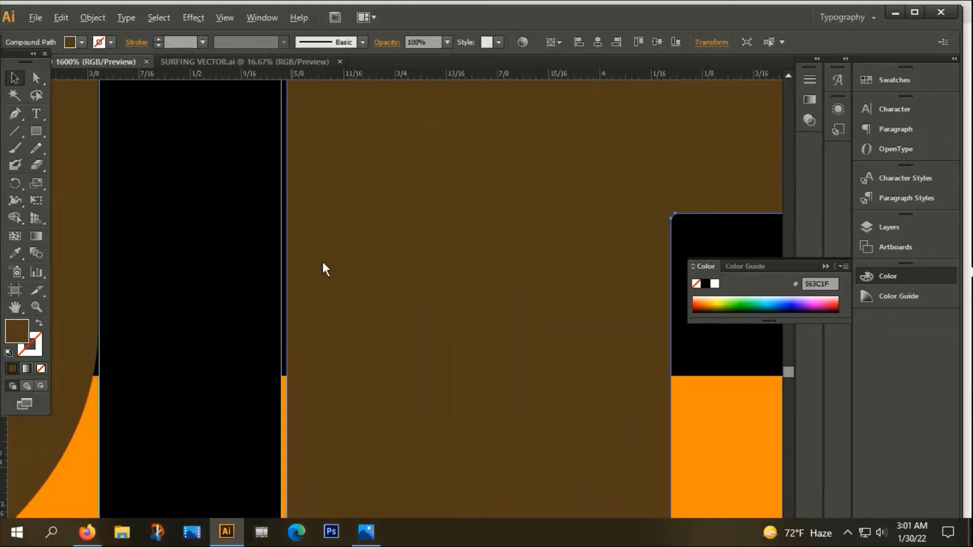
mouse_move(423, 296)
mouse_down()
mouse_move(414, 296)
mouse_move(423, 288)
mouse_up()
key(ctrl+shift+a)
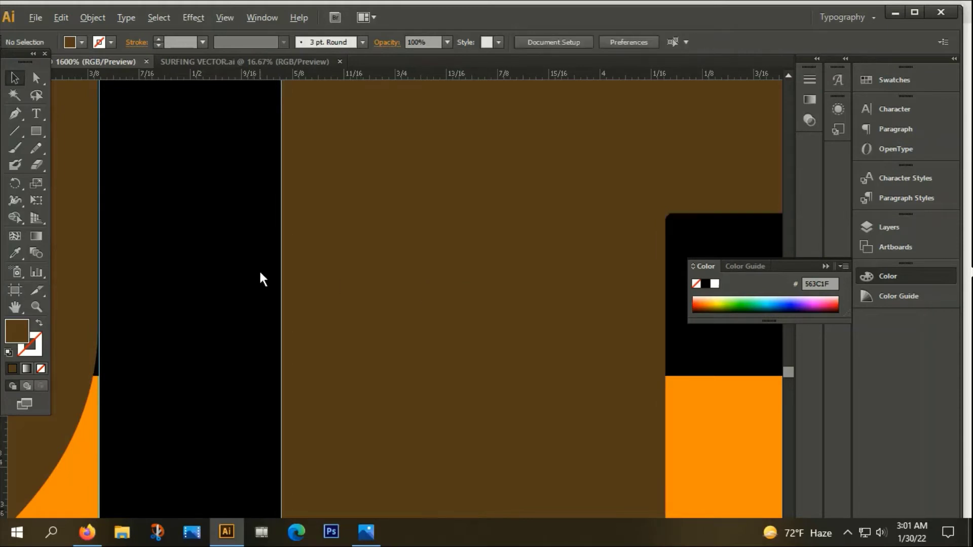
scroll(262, 270, down, 4)
drag(596, 294, 316, 334)
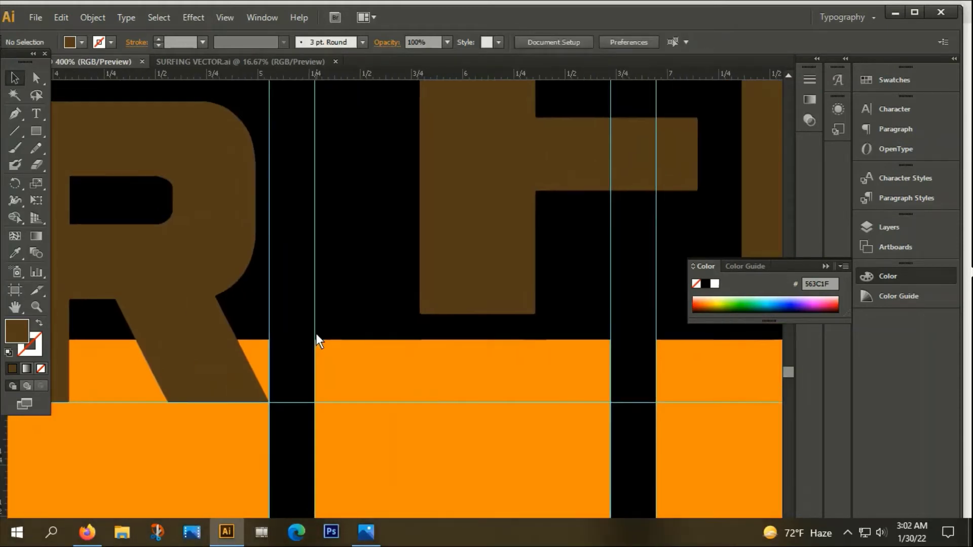
Move the F into its stripe column and stretch its right edge to the guide
drag(455, 304, 368, 310)
drag(423, 213, 319, 301)
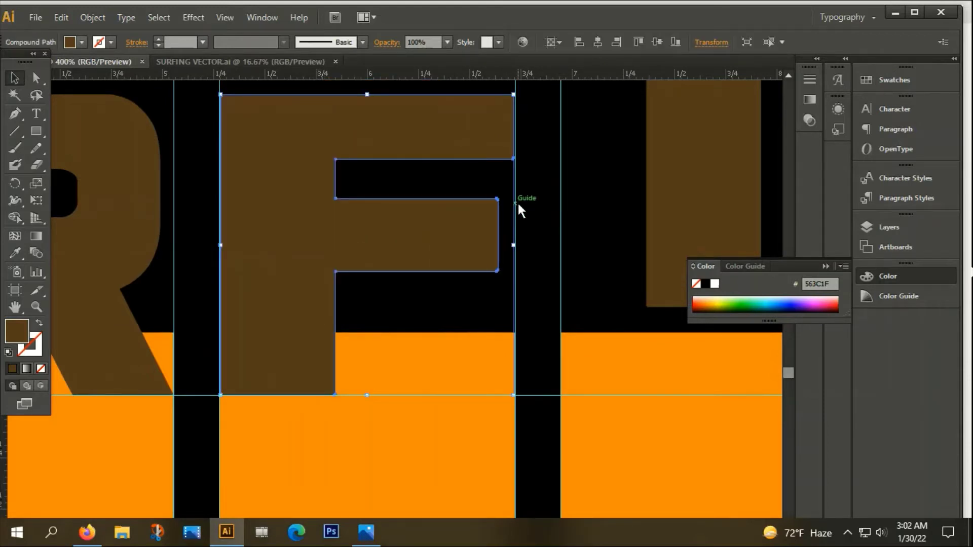
key(ctrl+shift+a)
scroll(551, 107, up, 3)
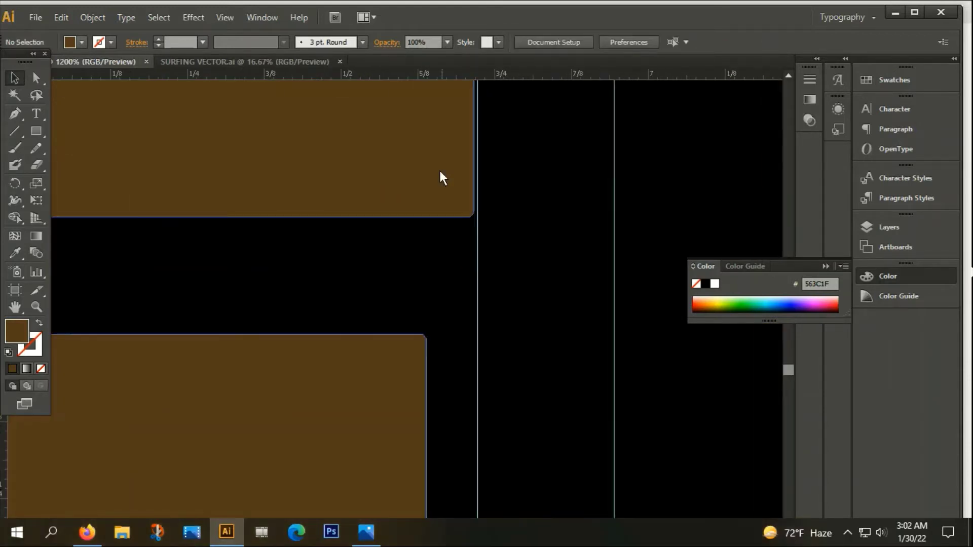
click(441, 172)
drag(475, 474, 480, 473)
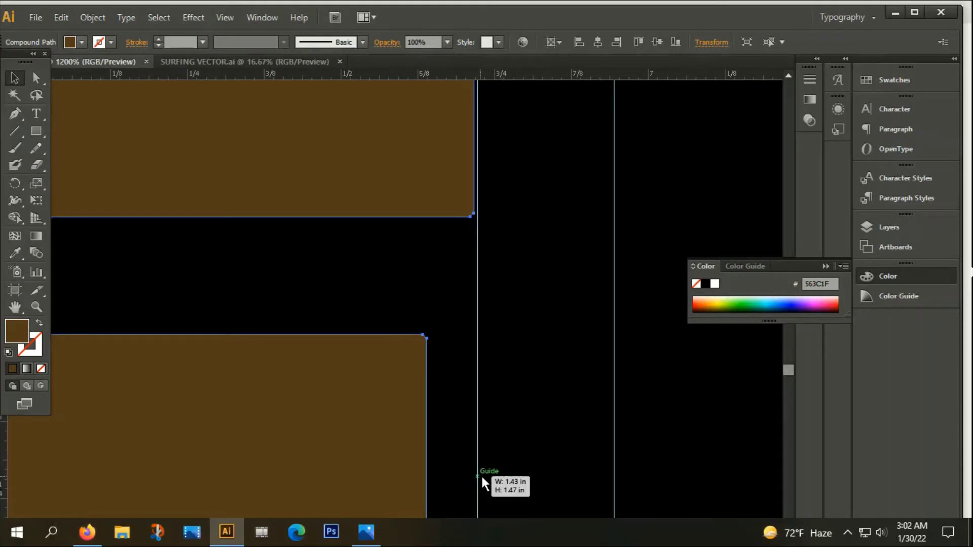
scroll(529, 320, down, 3)
Lower the I in its column, then move the N onto its guide and narrow it
mouse_move(662, 348)
mouse_down()
mouse_move(424, 243)
mouse_move(433, 299)
mouse_up()
click(425, 243)
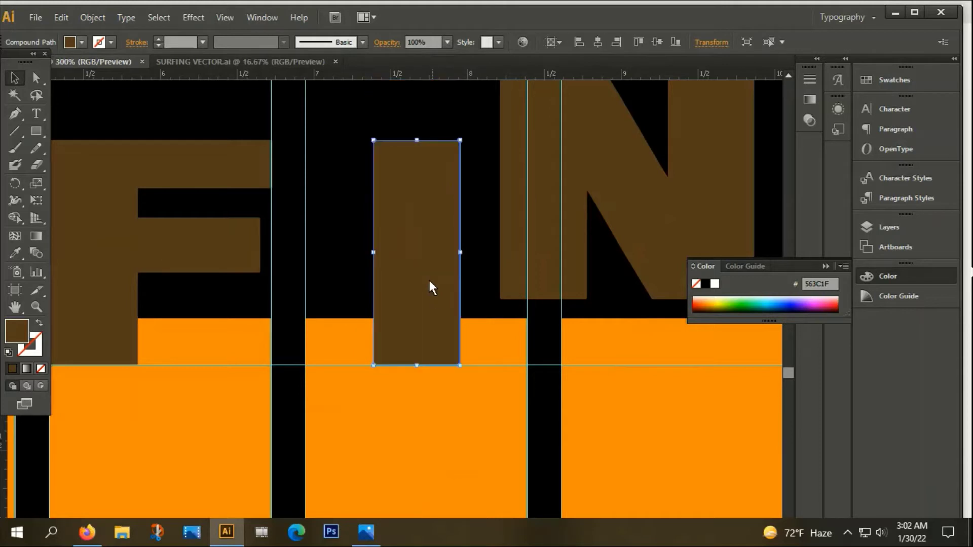
click(338, 193)
scroll(333, 230, down, 2)
scroll(480, 291, right, 3)
mouse_move(376, 232)
mouse_down()
mouse_move(409, 256)
mouse_move(425, 246)
mouse_up()
scroll(415, 241, up, 1)
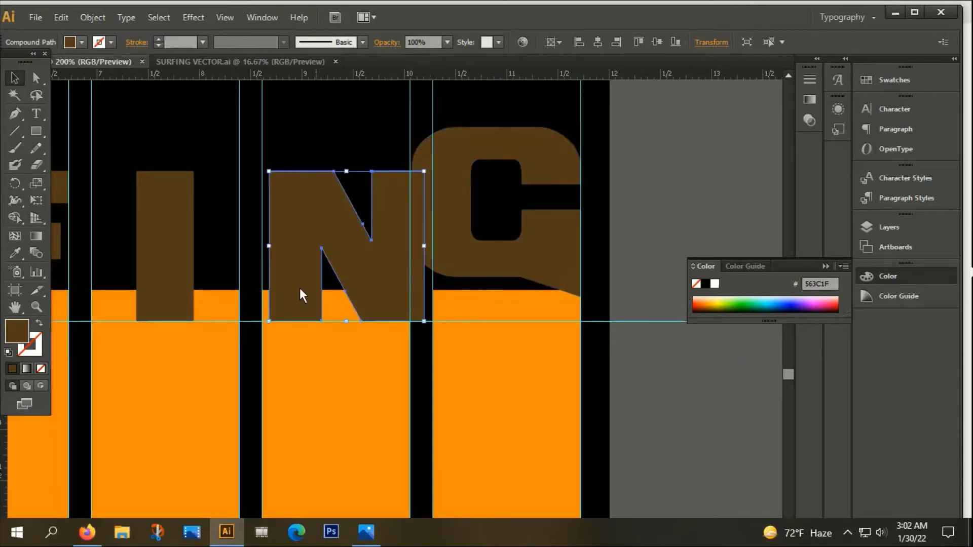
scroll(305, 289, up, 2)
drag(328, 287, 313, 288)
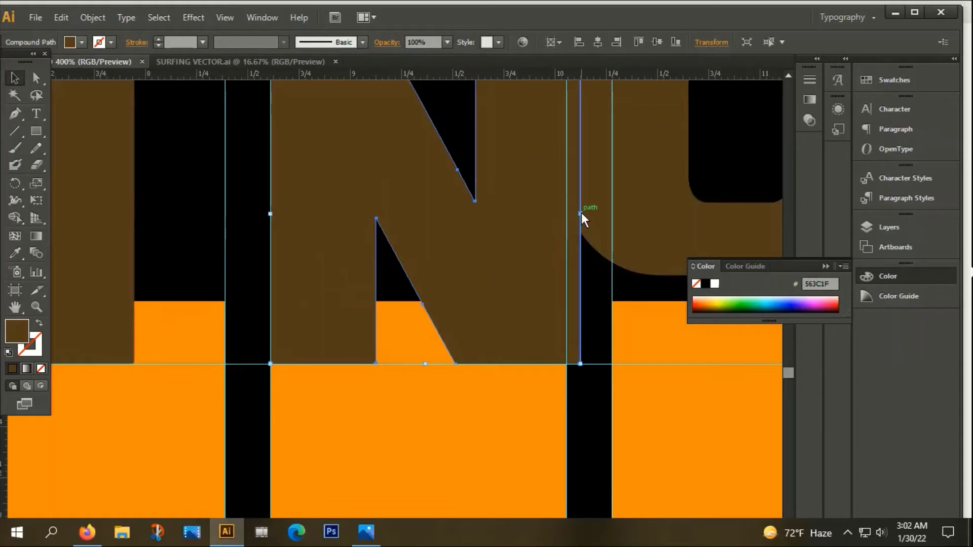
drag(581, 214, 567, 215)
Resize the C to fit between its column guides, then zoom out
drag(583, 260, 257, 297)
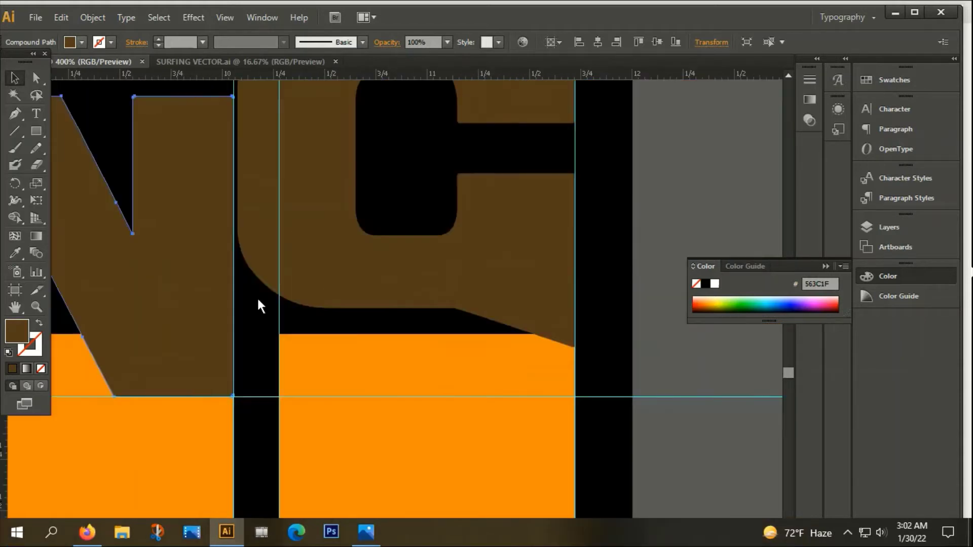
click(409, 259)
mouse_move(572, 179)
mouse_down()
mouse_move(487, 243)
mouse_move(501, 292)
mouse_up()
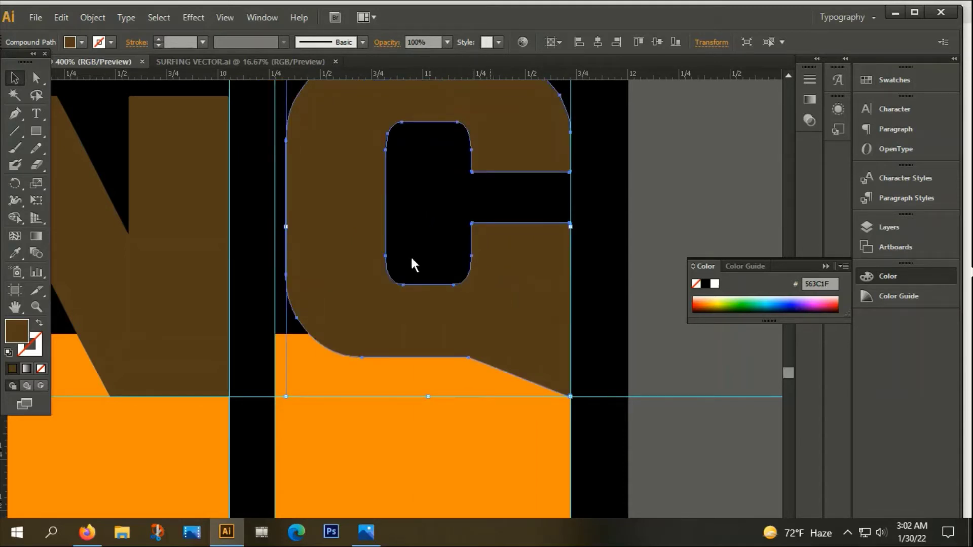
drag(287, 228, 276, 227)
key(ctrl+minus)
key(ctrl+minus)
key(ctrl+minus)
key(ctrl+minus)
key(ctrl+minus)
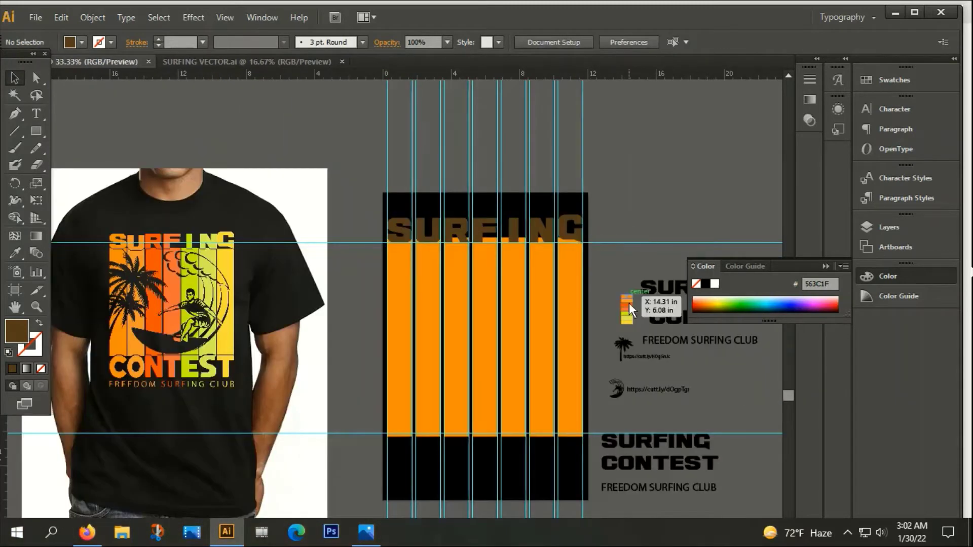
Move the CONTEST text onto the black band and convert it to outlines
drag(629, 303, 585, 196)
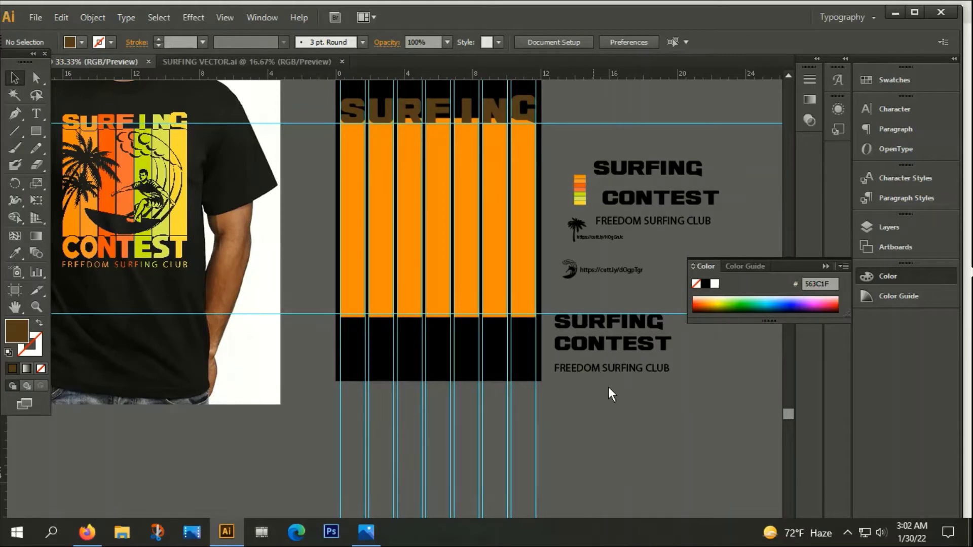
click(599, 320)
click(664, 391)
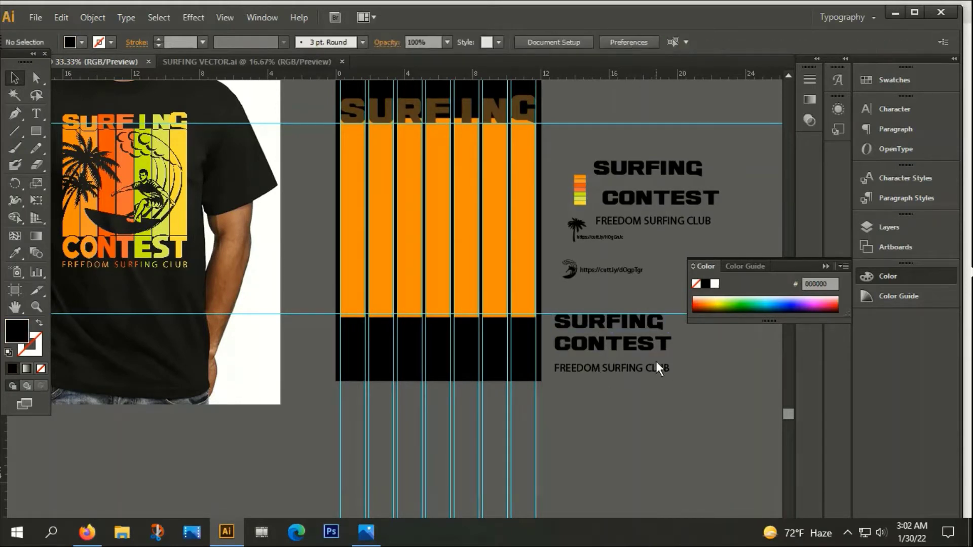
click(634, 347)
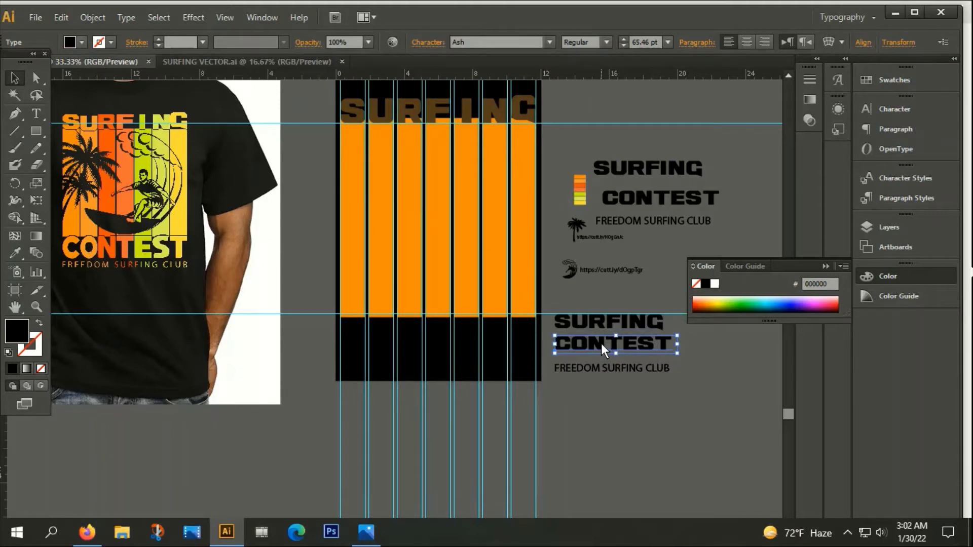
drag(602, 343, 445, 345)
right_click(444, 346)
click(501, 441)
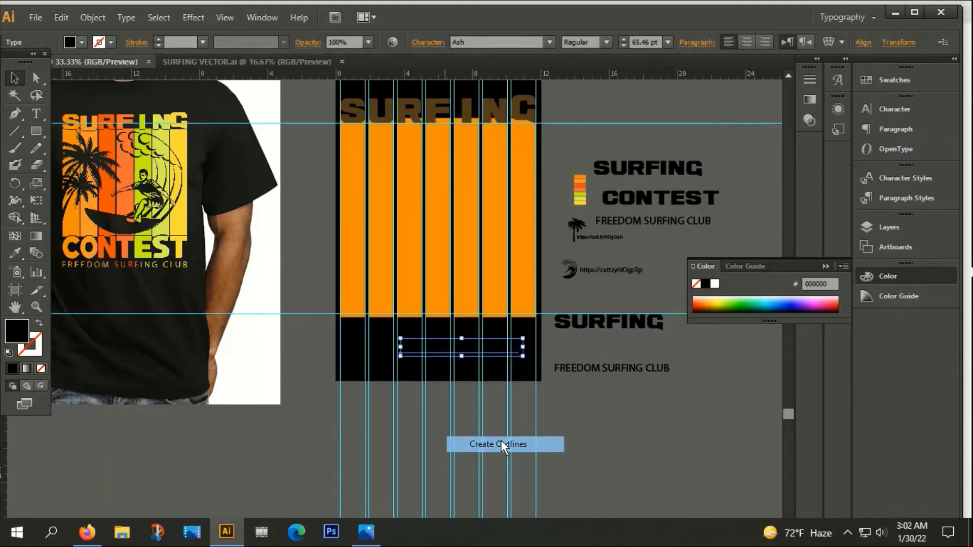
Give CONTEST the brown fill sampled from SURFING and stretch it across the stripes
key(i)
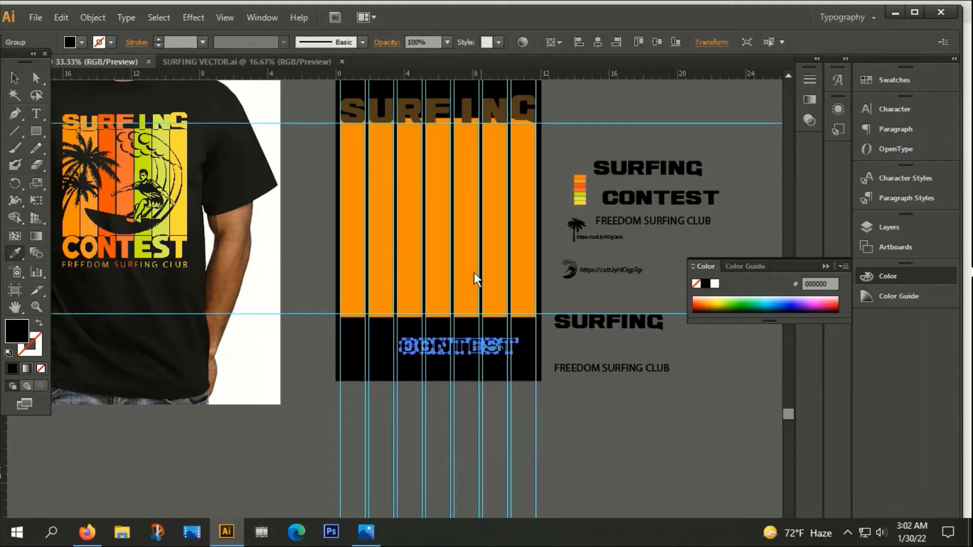
click(463, 112)
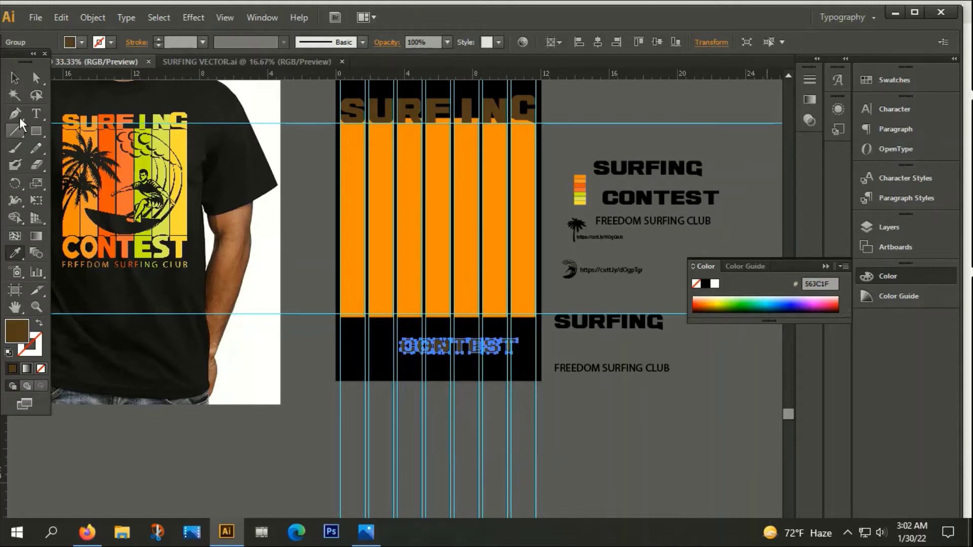
click(15, 78)
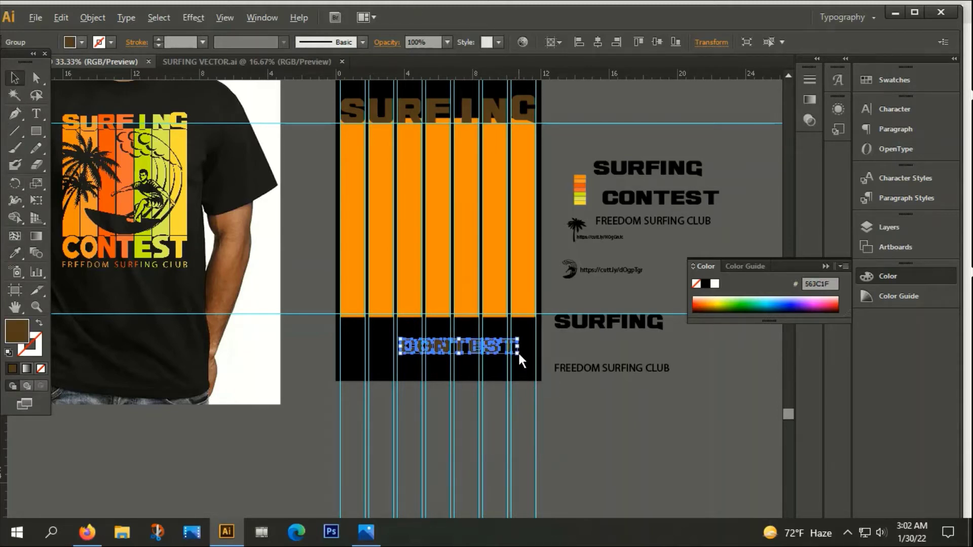
mouse_move(517, 351)
mouse_down()
mouse_move(485, 346)
mouse_move(534, 366)
mouse_up()
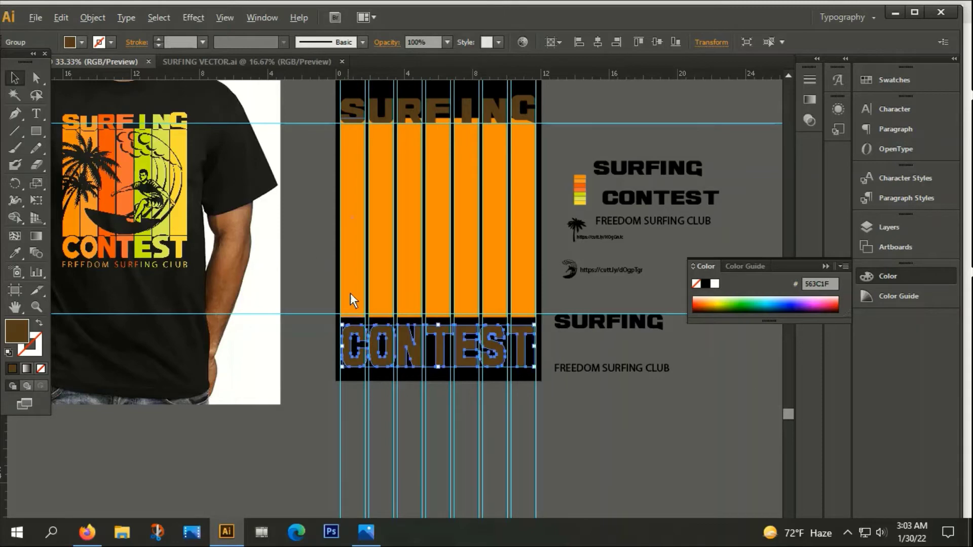
Enlarge CONTEST to fill the black band and ungroup it into letters
scroll(344, 339, up, 2)
scroll(342, 340, up, 2)
drag(335, 278, 331, 273)
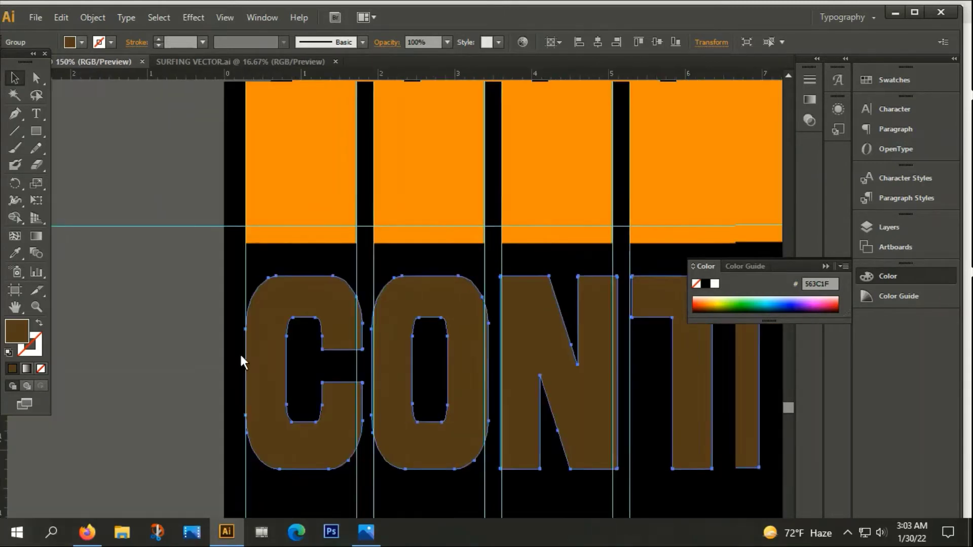
scroll(240, 352, right, 10)
scroll(251, 394, right, 4)
scroll(408, 400, left, 2)
scroll(510, 393, left, 8)
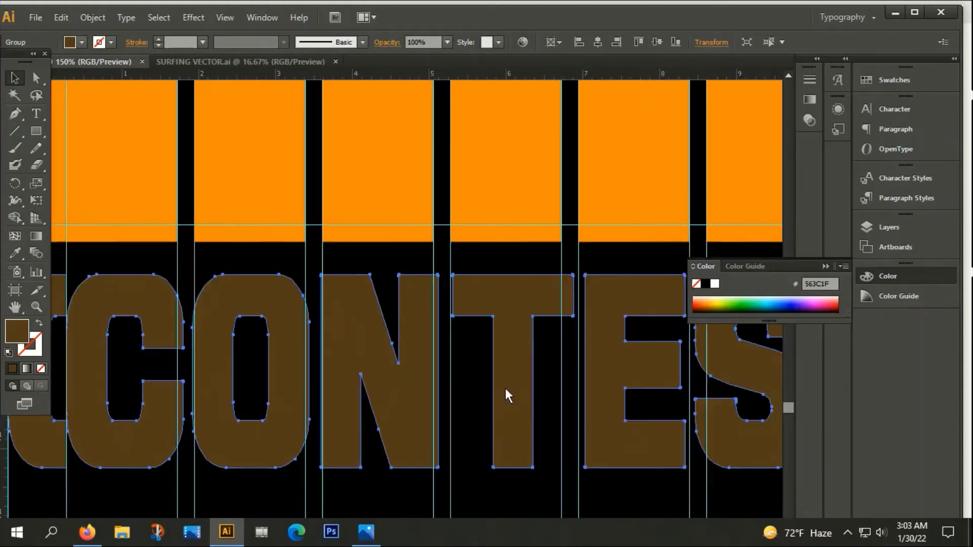
scroll(505, 388, left, 5)
right_click(404, 340)
click(469, 420)
click(237, 343)
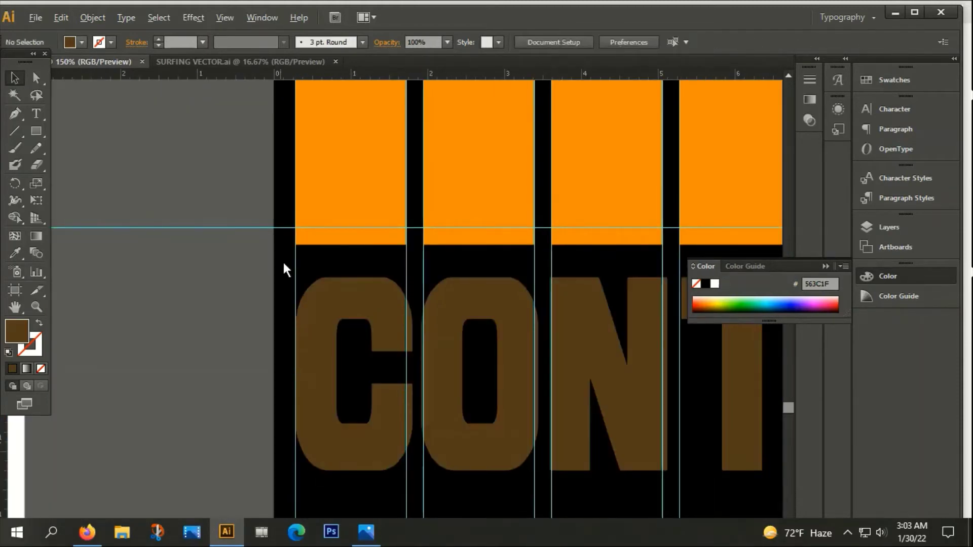
Raise the C to the top guide and fit its width to its column
scroll(282, 259, up, 2)
drag(399, 313, 408, 238)
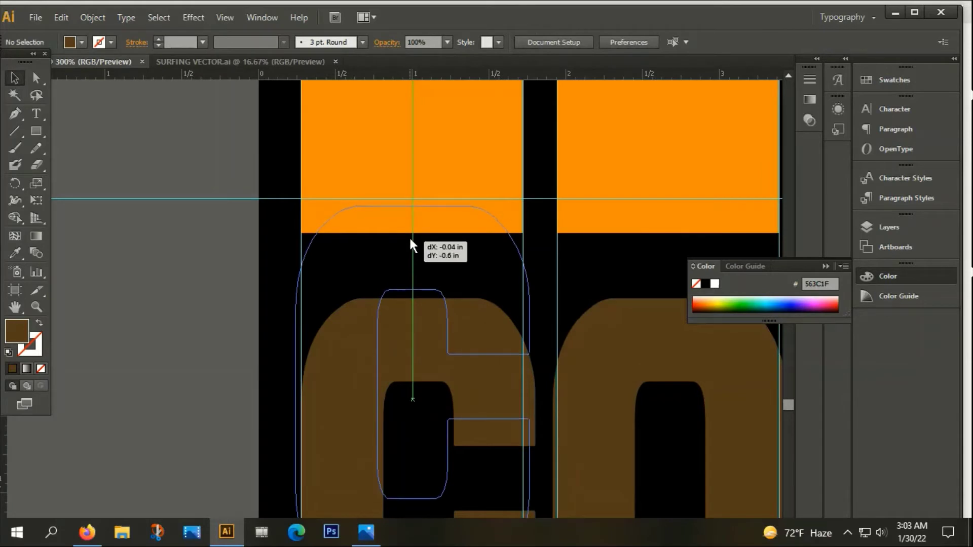
key(ctrl+shift+a)
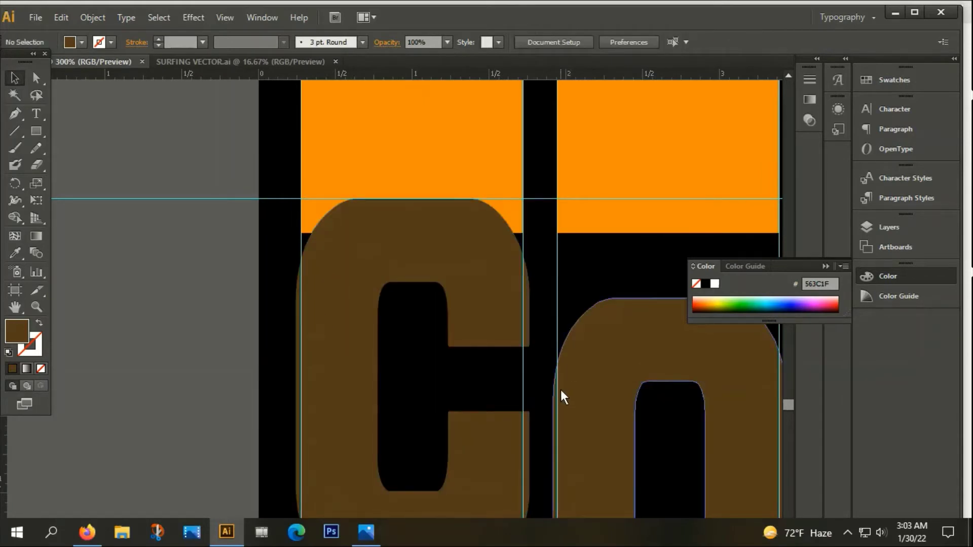
click(494, 430)
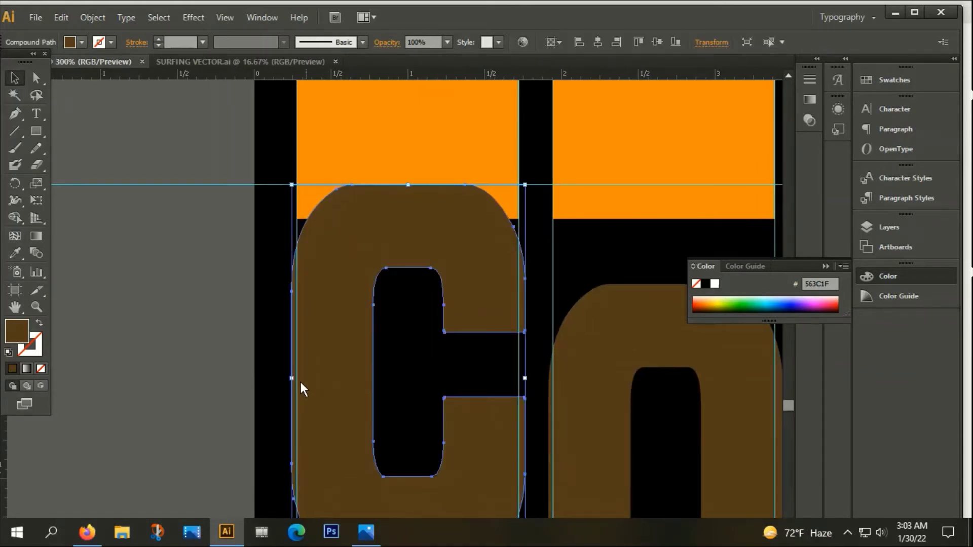
drag(292, 377, 519, 378)
Raise the O and N to the top guide and narrow the N to its column
scroll(554, 372, right, 5)
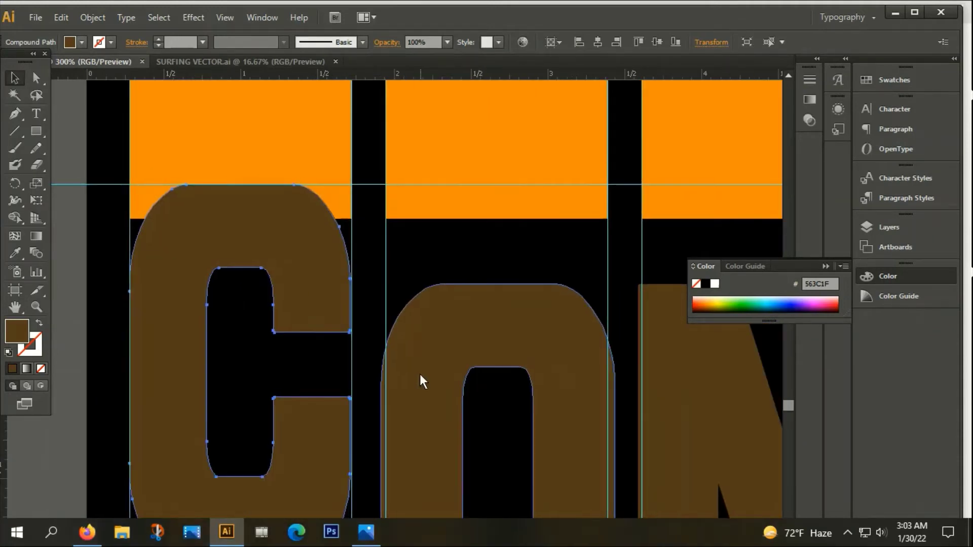
drag(522, 339, 535, 243)
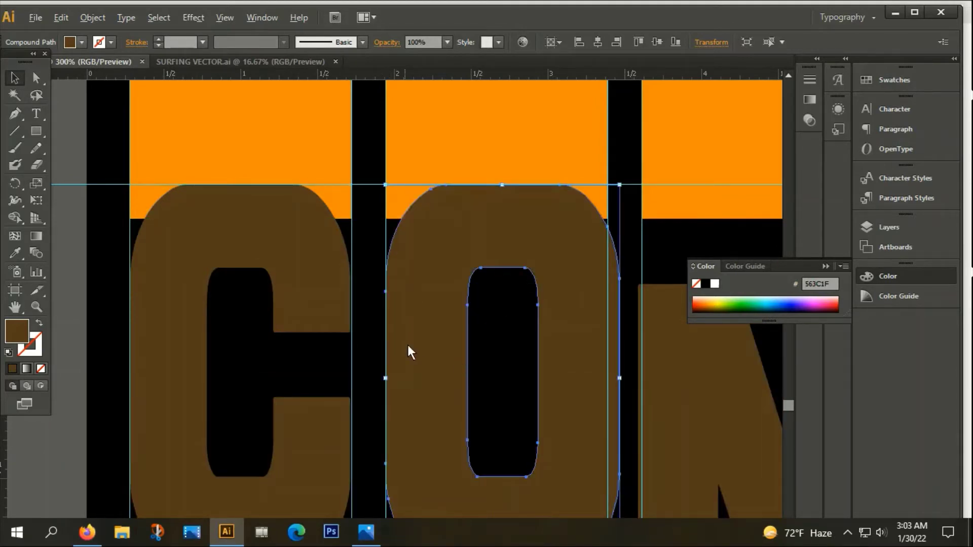
key(ctrl+minus)
key(ctrl+minus)
drag(392, 416, 363, 370)
scroll(274, 407, up, 3)
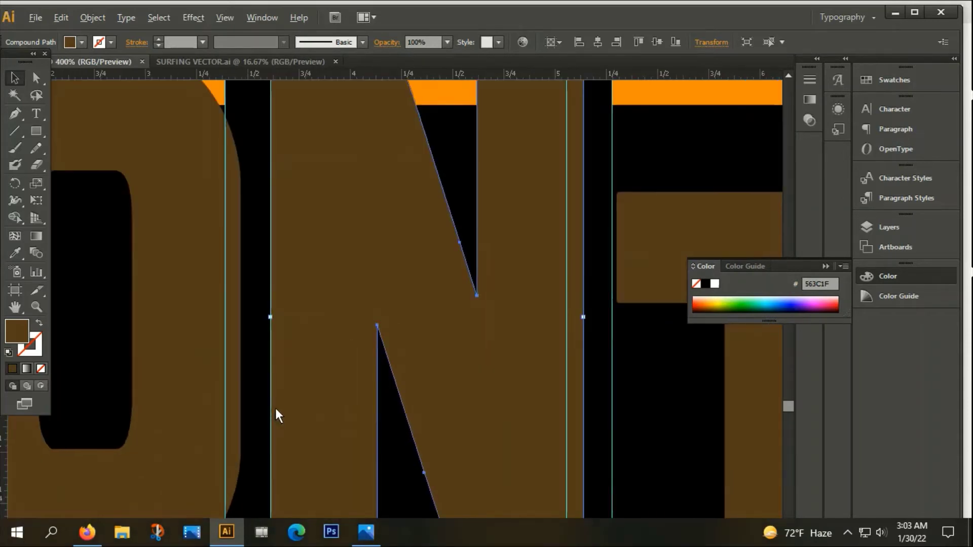
scroll(275, 406, down, 1)
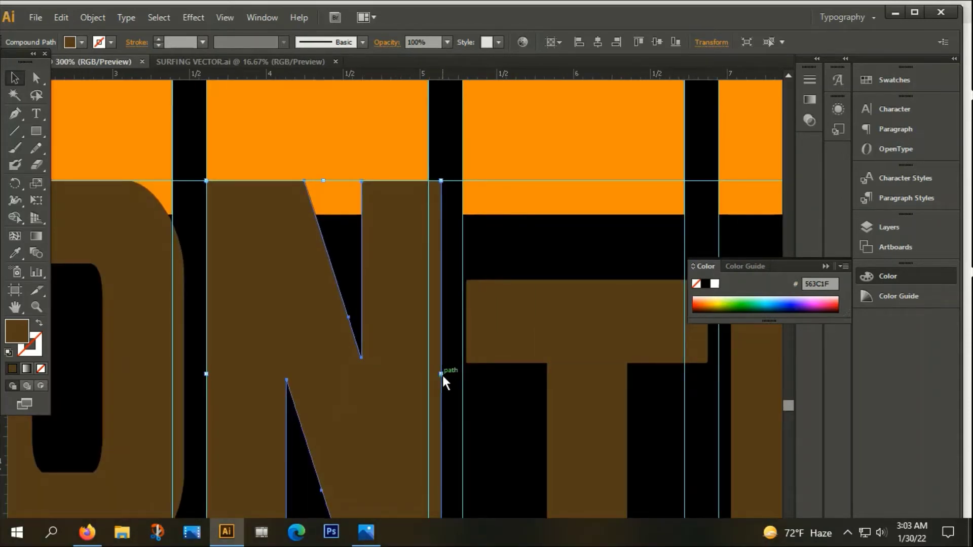
drag(442, 375, 429, 374)
Raise the first T to the guide and fit it between its column guides
scroll(419, 388, down, 2)
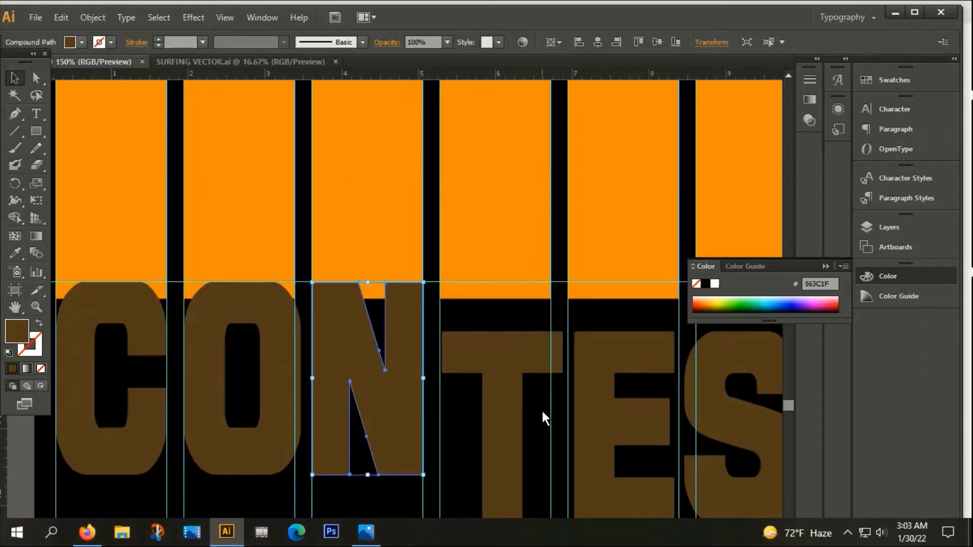
scroll(541, 408, right, 2)
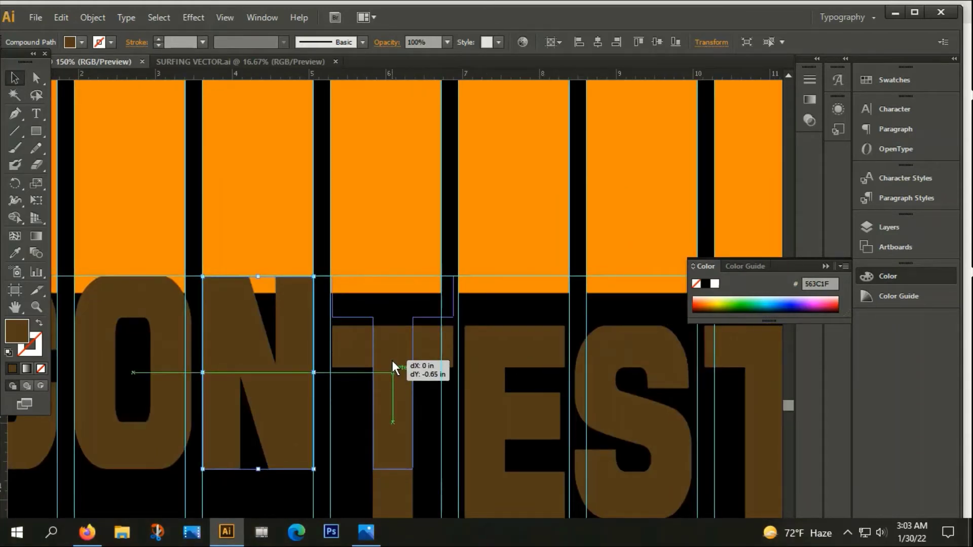
drag(393, 366, 393, 361)
scroll(339, 279, up, 1)
scroll(350, 284, up, 2)
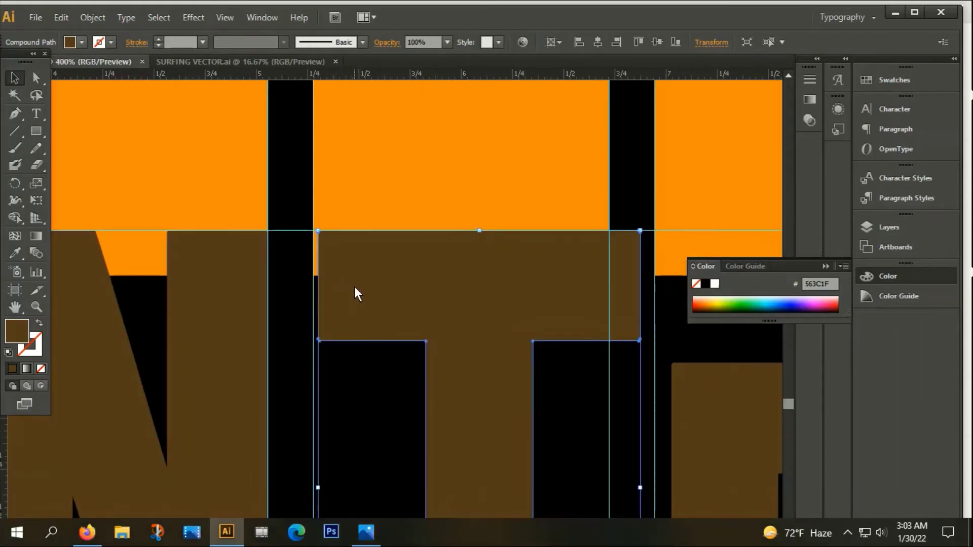
drag(352, 285, 347, 286)
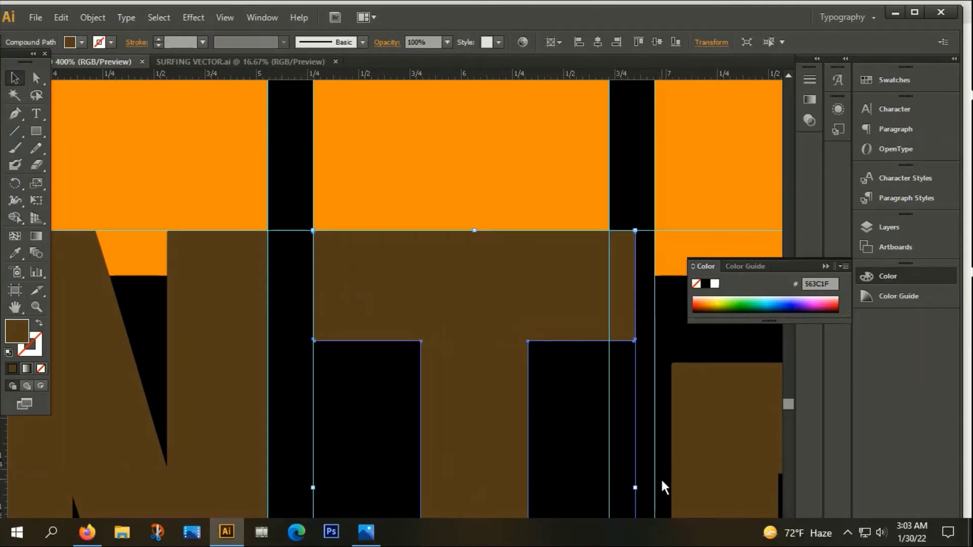
drag(635, 487, 608, 480)
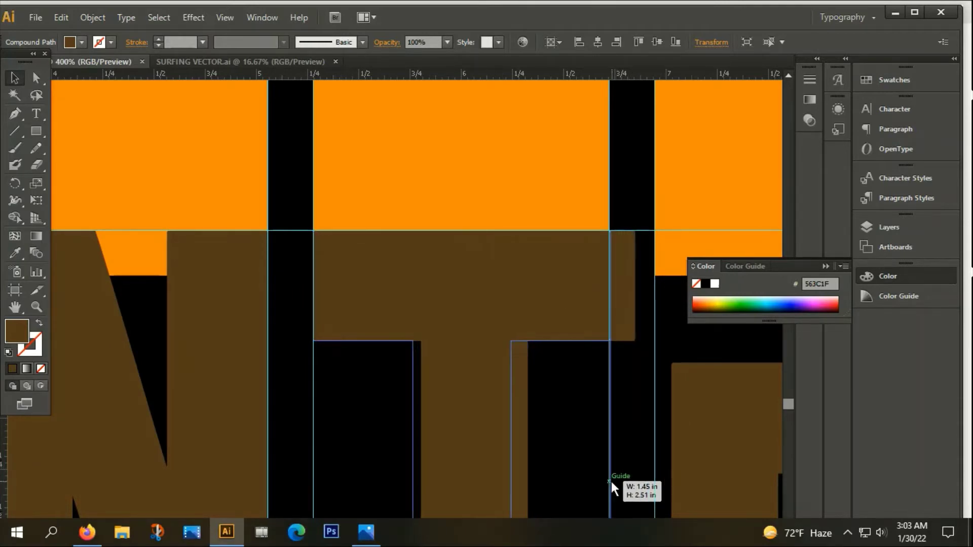
scroll(513, 418, down, 4)
scroll(403, 418, up, 1)
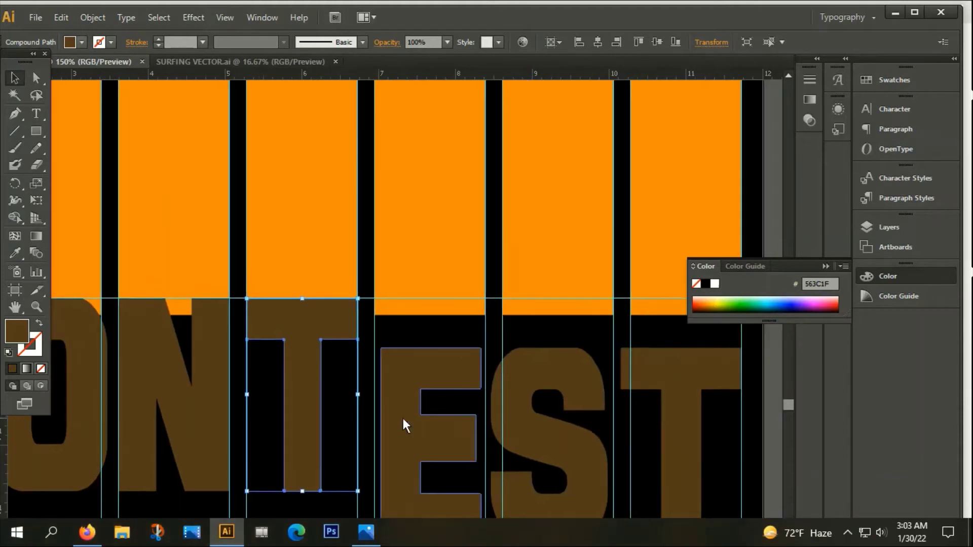
click(469, 340)
Raise the E and S to the top guide and fit each to its column
drag(469, 344, 449, 329)
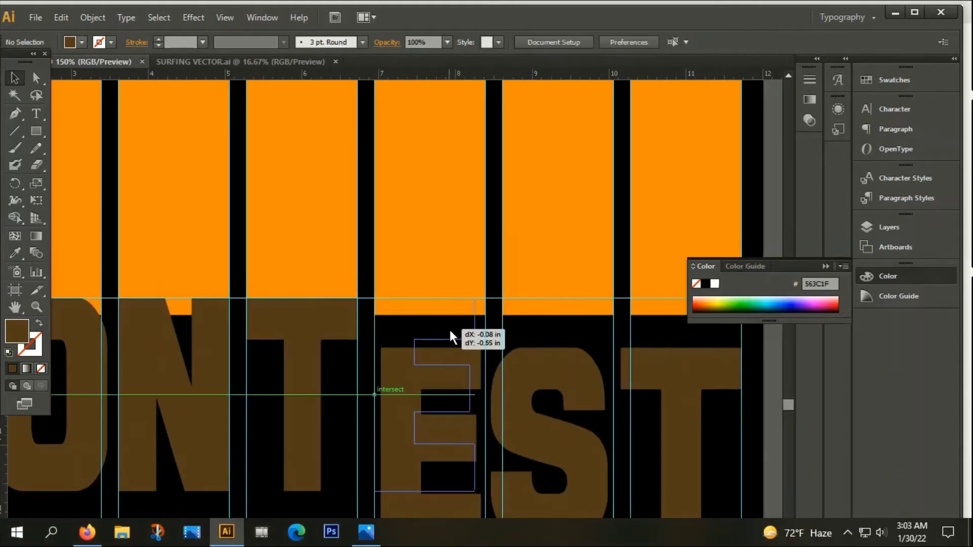
scroll(499, 405, up, 3)
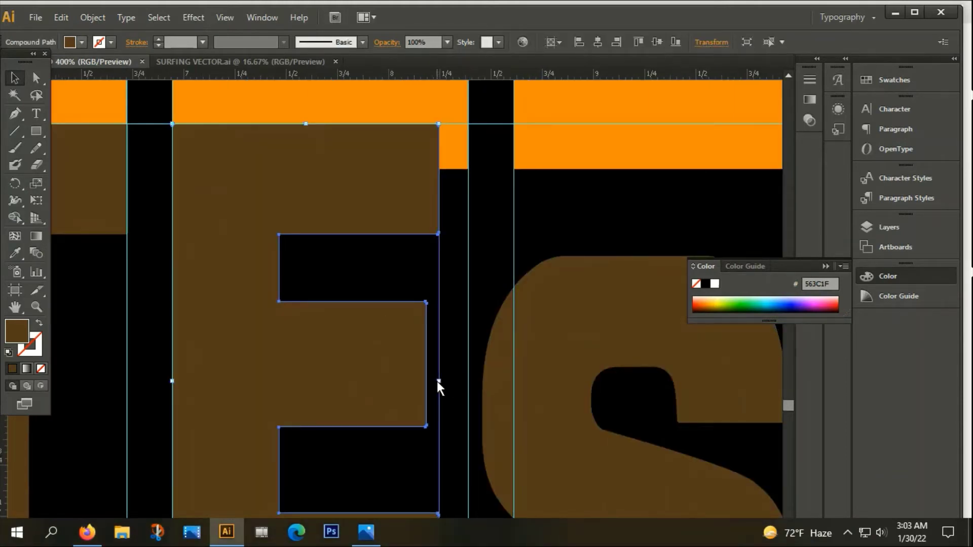
drag(437, 381, 456, 380)
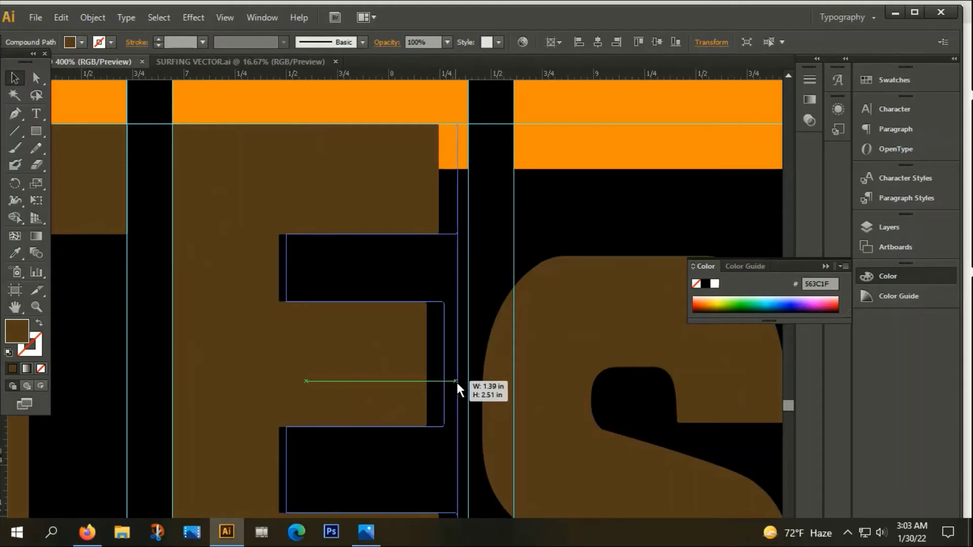
click(608, 219)
scroll(410, 348, down, 2)
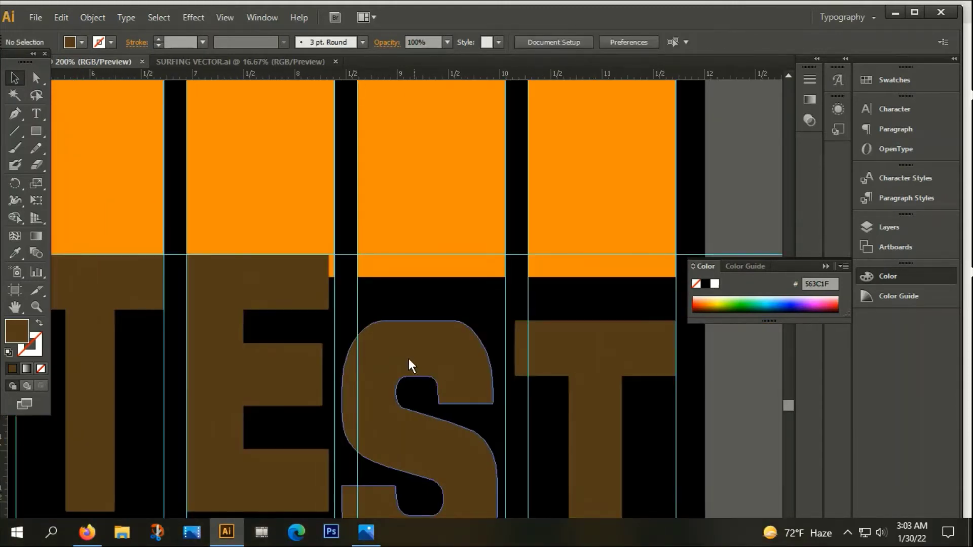
drag(409, 358, 431, 292)
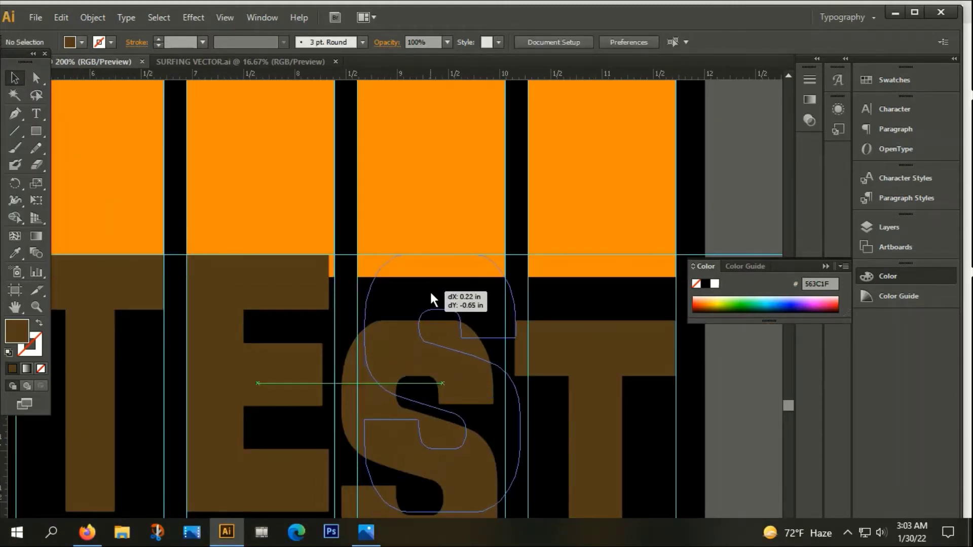
scroll(358, 328, up, 1)
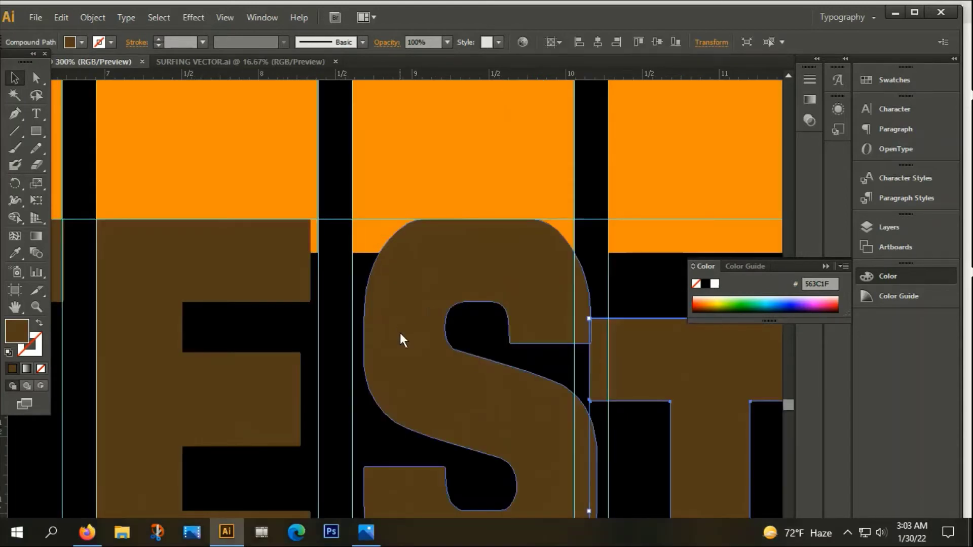
drag(400, 334, 390, 335)
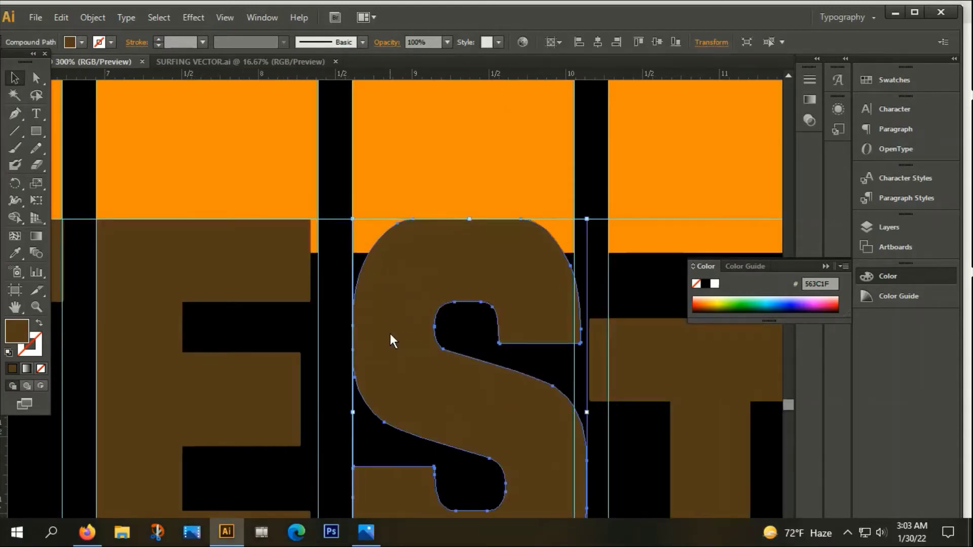
scroll(396, 406, down, 1)
drag(588, 405, 579, 407)
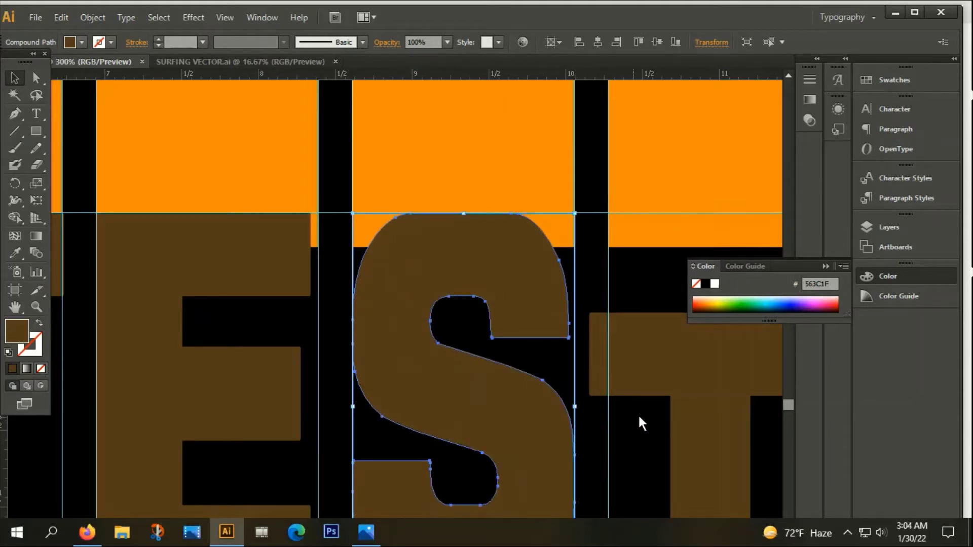
scroll(638, 414, down, 1)
Raise the final T to the guide and narrow it from both sides
drag(697, 434, 520, 408)
click(586, 393)
drag(535, 334, 544, 267)
scroll(446, 372, up, 1)
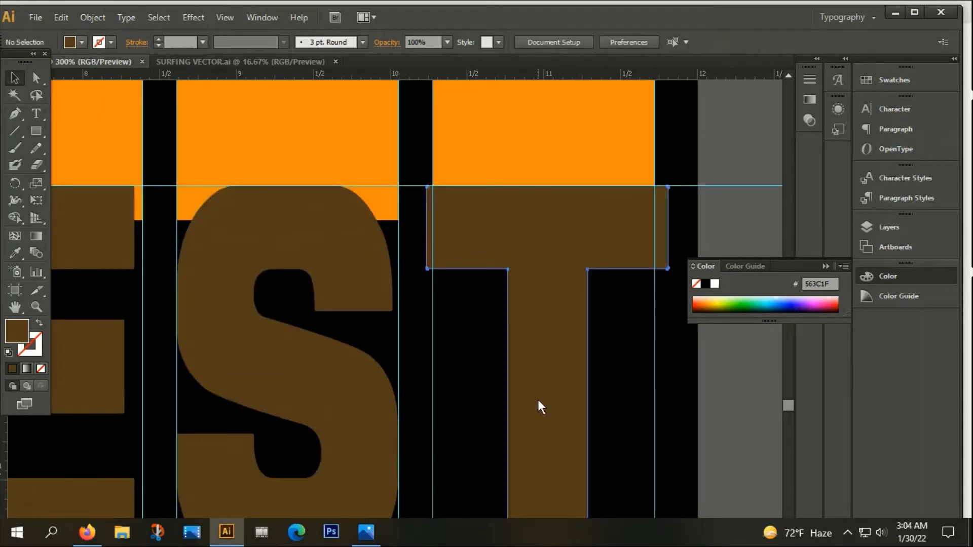
drag(427, 379, 434, 379)
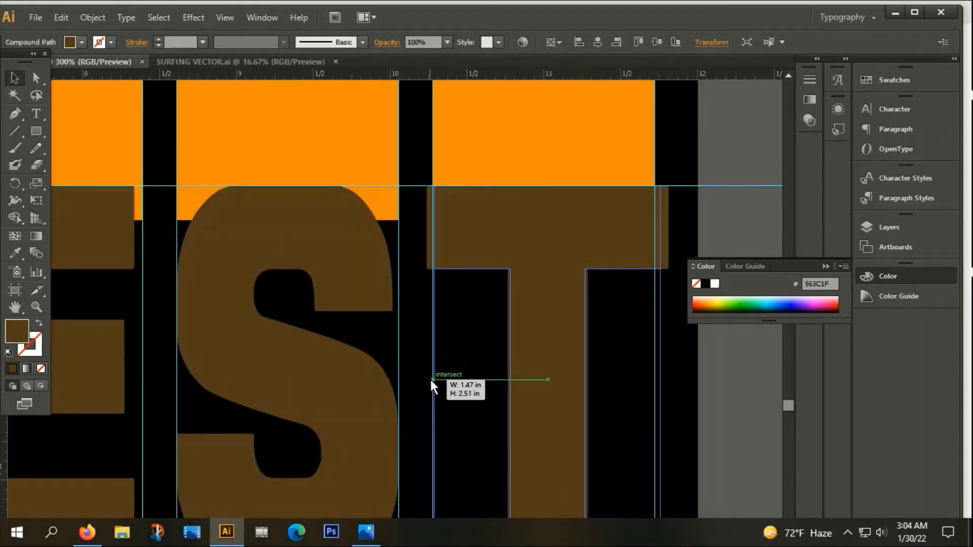
drag(662, 379, 655, 379)
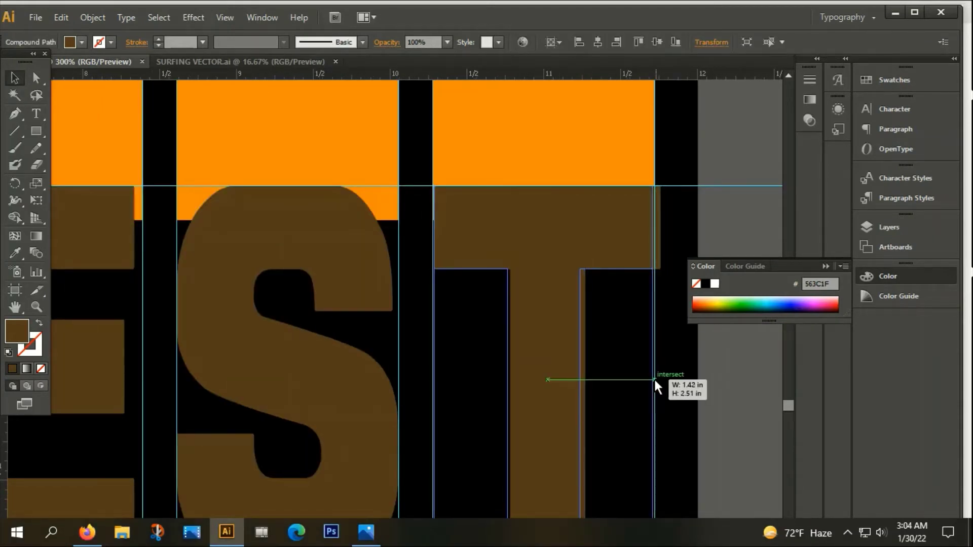
click(705, 384)
Drag a horizontal guide down to the top edge of the SURFING letters
scroll(581, 369, down, 4)
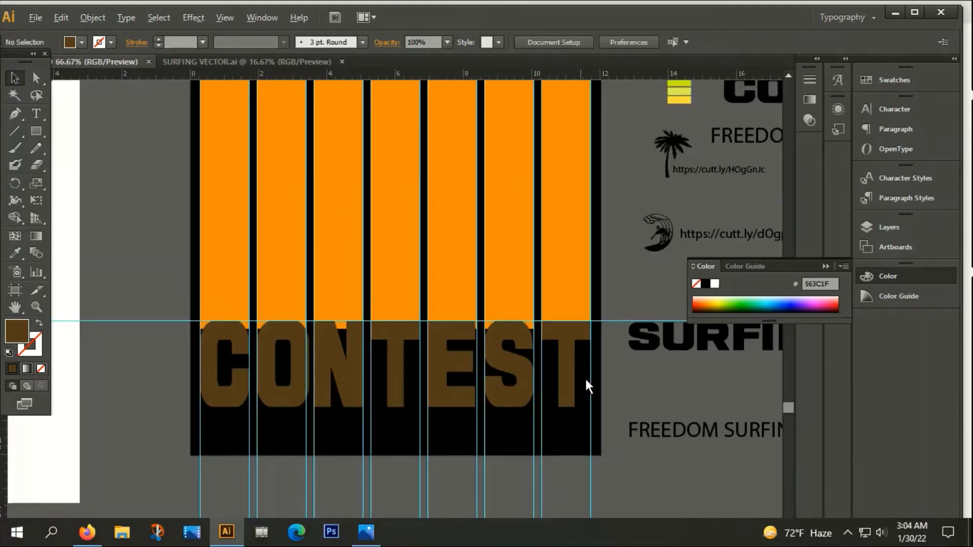
drag(617, 487, 623, 463)
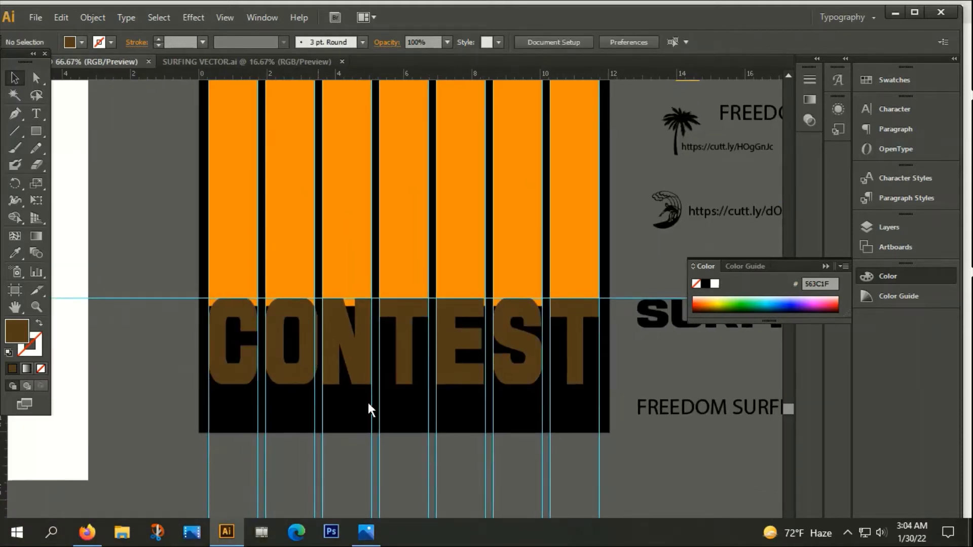
scroll(520, 380, up, 3)
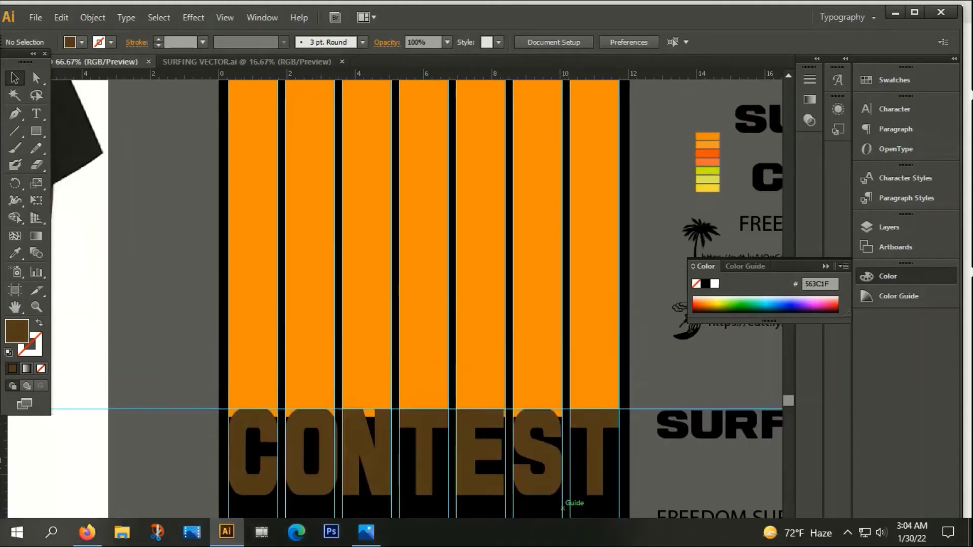
scroll(520, 381, up, 4)
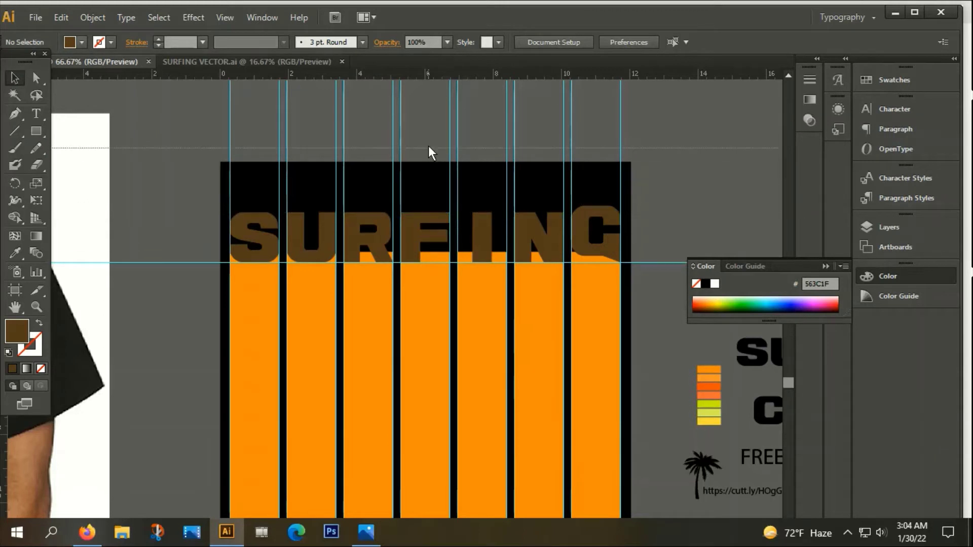
drag(431, 198, 432, 212)
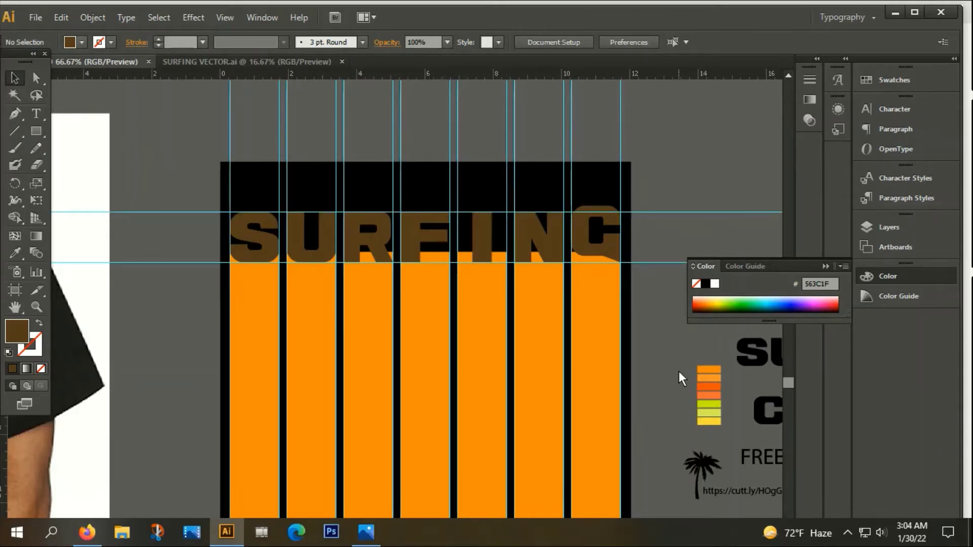
drag(679, 371, 557, 335)
Scale the G of SURFING down to fit its stripe column and stretch it up toward the guide
scroll(488, 180, up, 3)
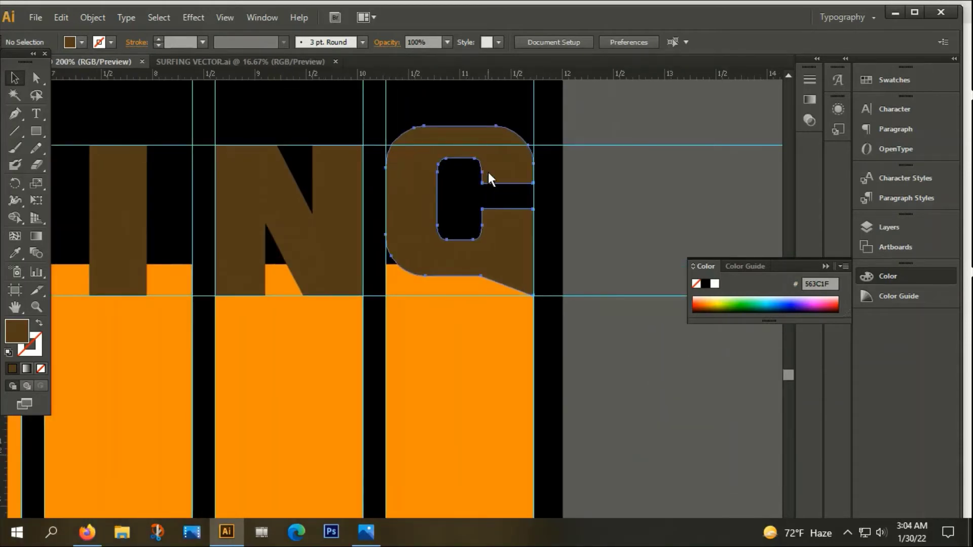
click(488, 171)
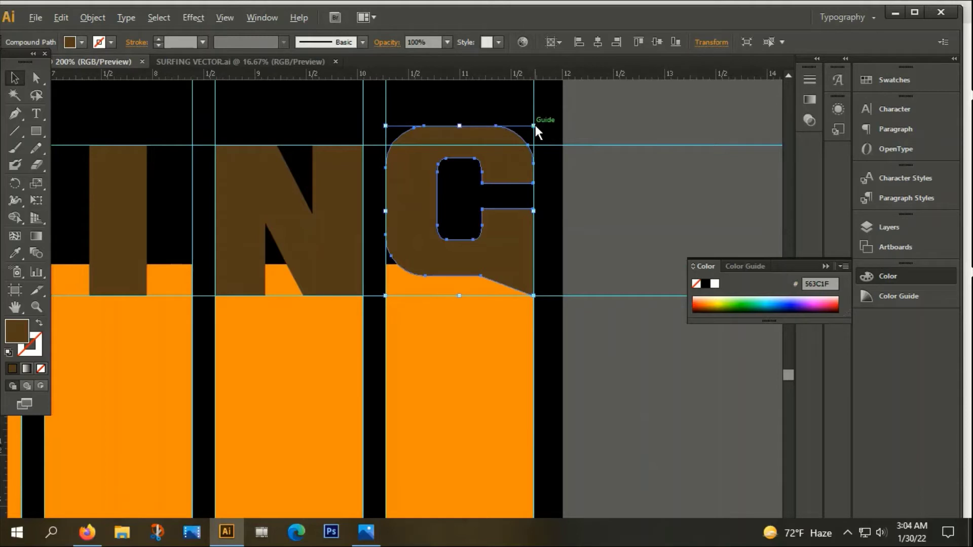
drag(532, 127, 488, 168)
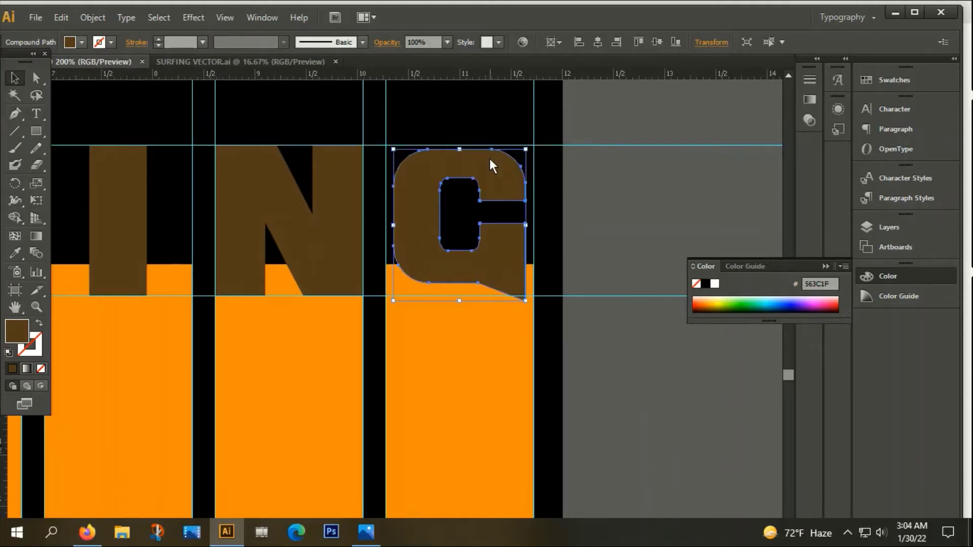
scroll(489, 161, up, 2)
drag(532, 352, 548, 345)
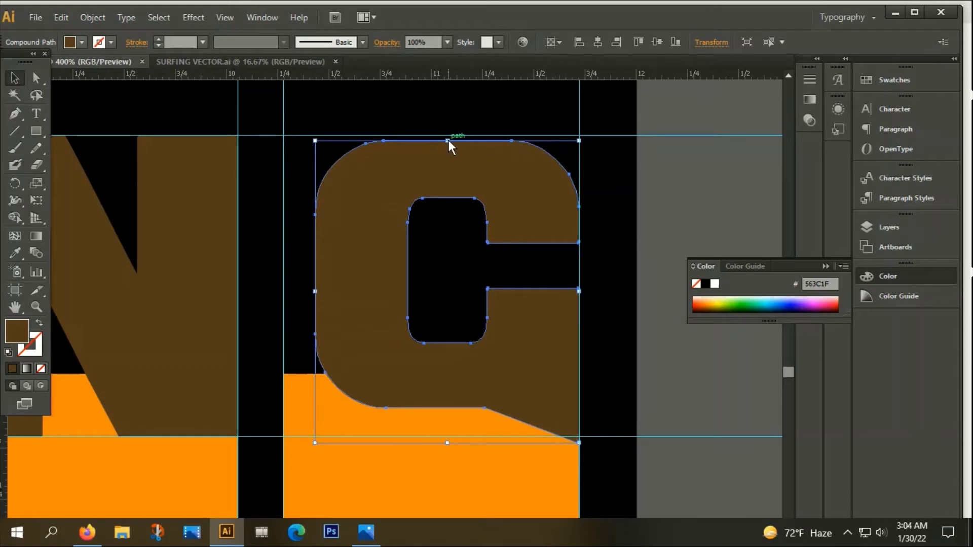
drag(447, 140, 448, 136)
click(644, 311)
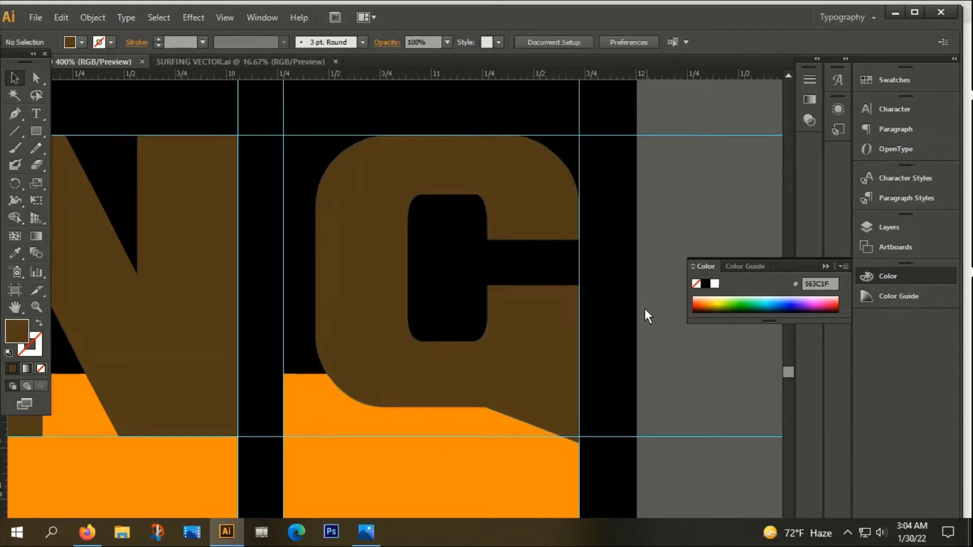
Nudge the G up and sideways until its corner aligns with the column edge
scroll(560, 397, up, 3)
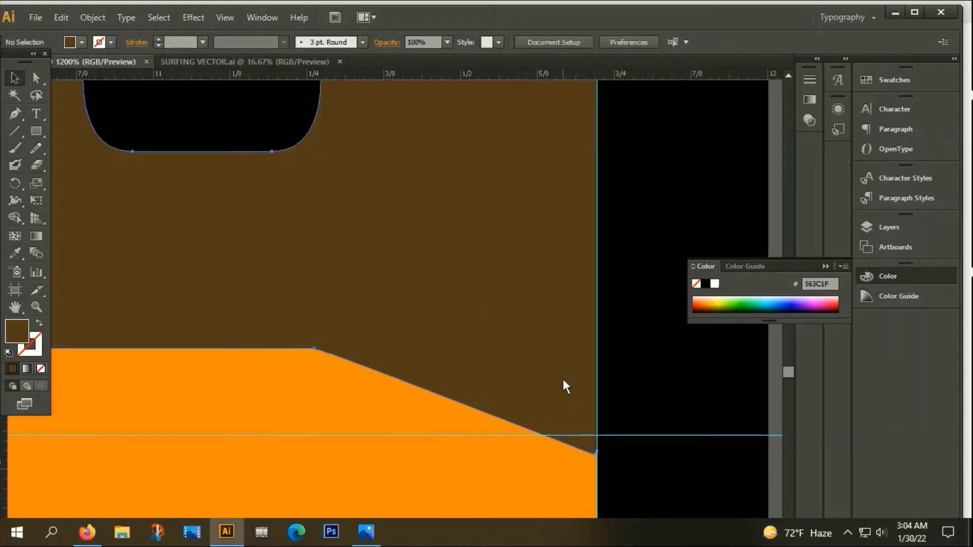
drag(562, 377, 560, 361)
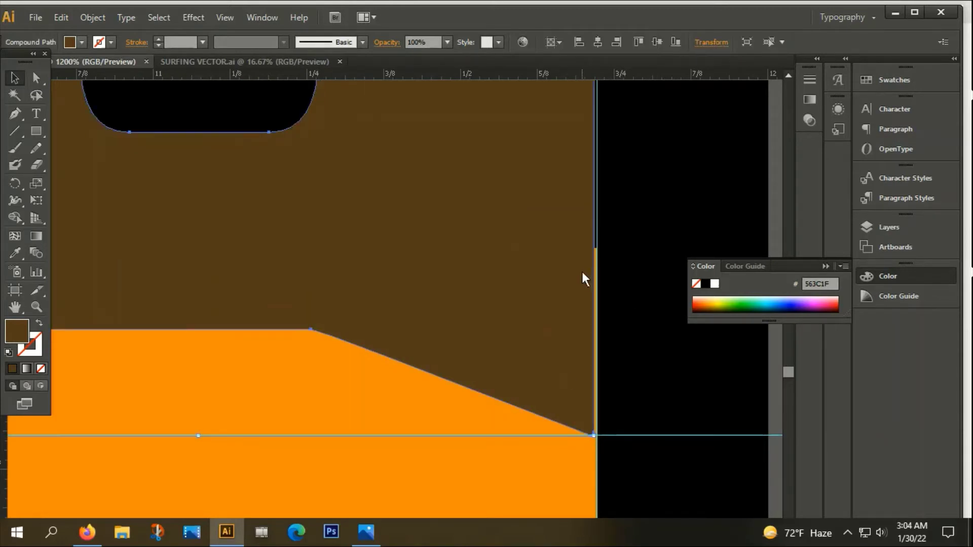
key(Right)
key(Down)
key(Left)
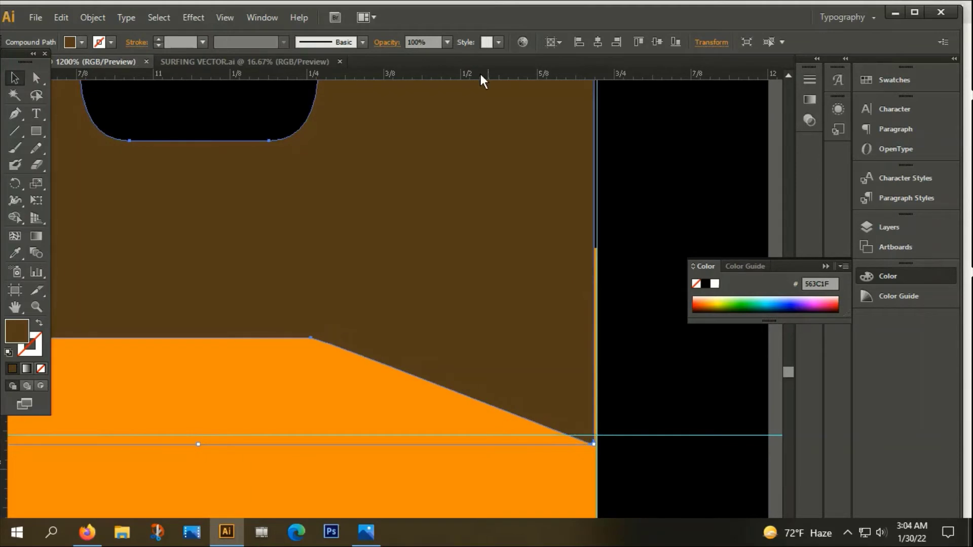
scroll(622, 240, up, 2)
drag(469, 289, 472, 291)
scroll(580, 229, down, 1)
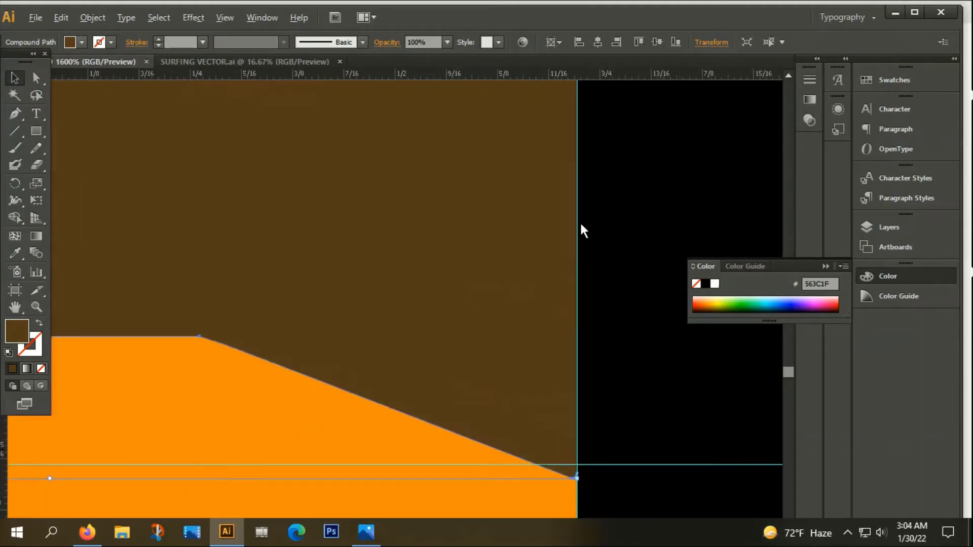
scroll(567, 289, down, 3)
scroll(567, 288, up, 1)
scroll(578, 283, up, 2)
Raise the G so its top edge sits exactly on the guide
drag(567, 283, 565, 269)
scroll(597, 279, down, 1)
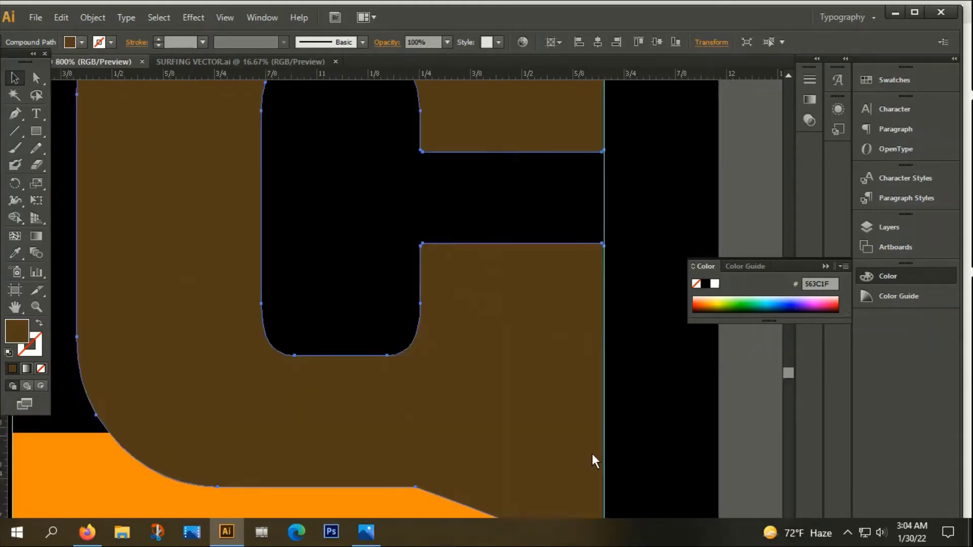
scroll(532, 405, up, 2)
scroll(470, 345, up, 1)
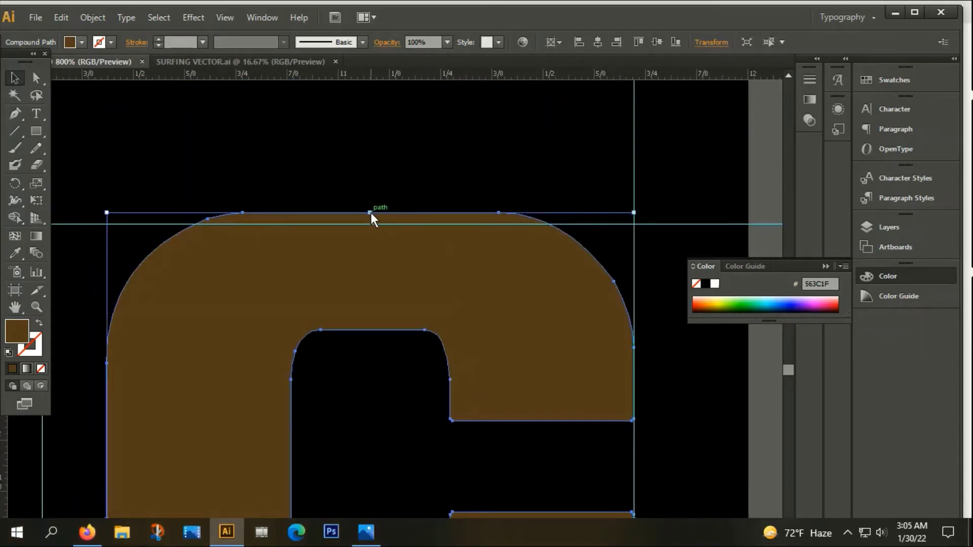
drag(370, 212, 373, 223)
click(412, 165)
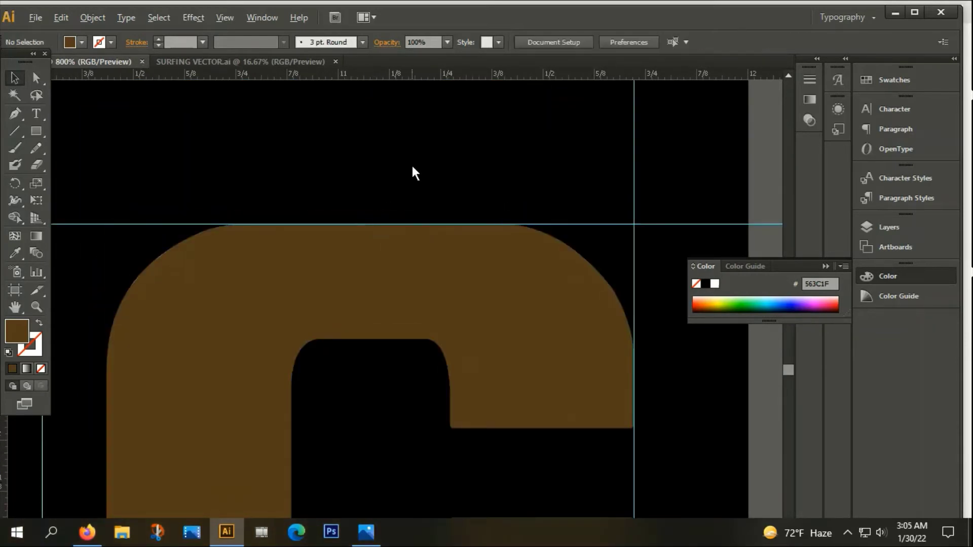
scroll(411, 164, down, 6)
scroll(412, 165, down, 4)
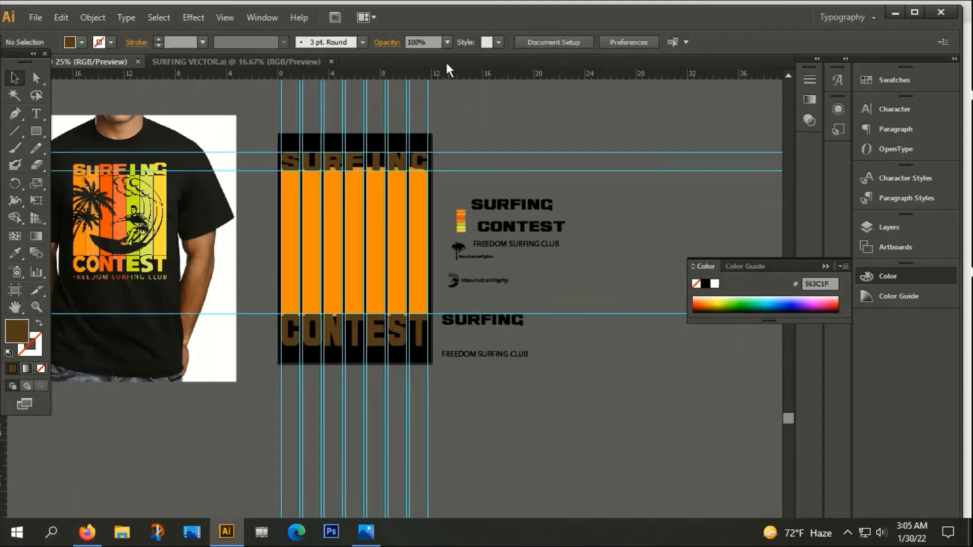
Place a horizontal guide along the bottom edge of the CONTEST letters
drag(431, 74, 423, 355)
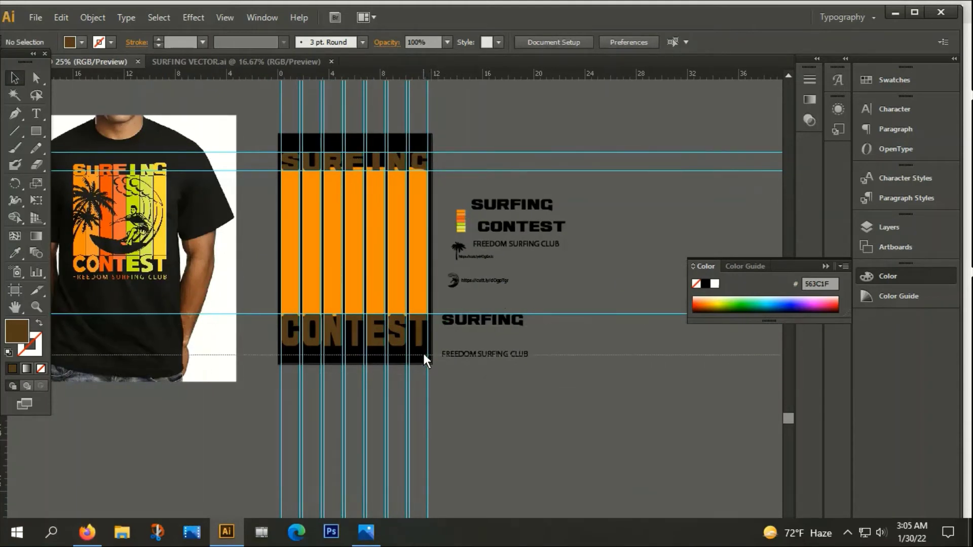
drag(423, 351, 425, 346)
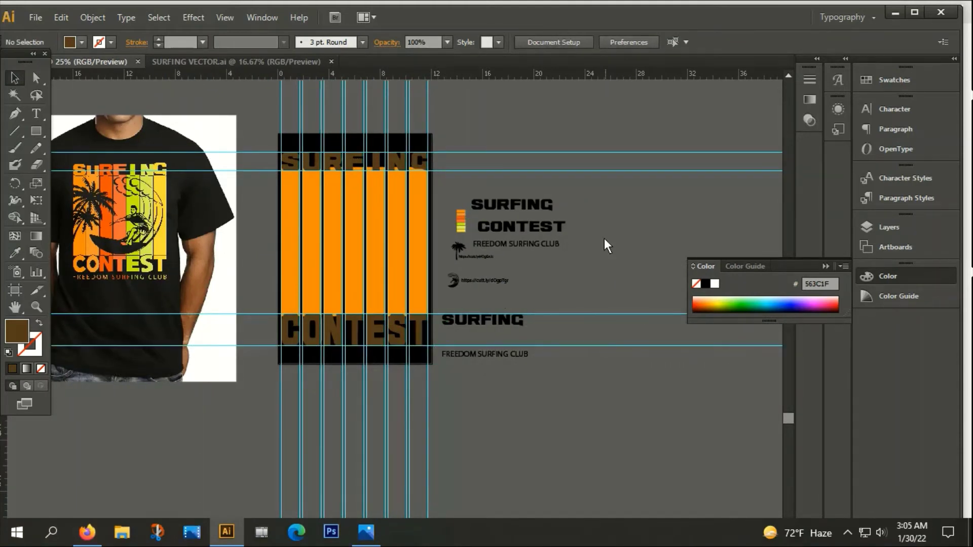
scroll(599, 272, left, 5)
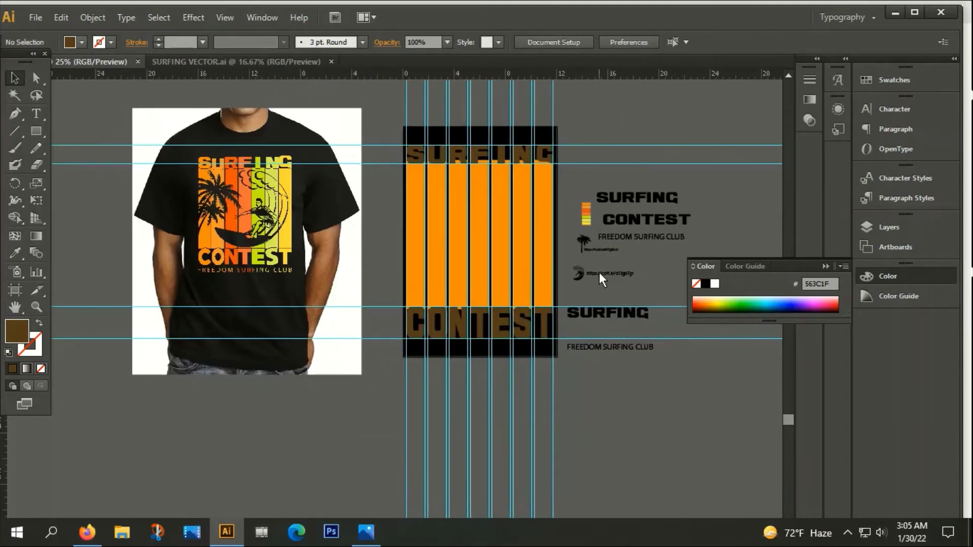
scroll(567, 274, down, 1)
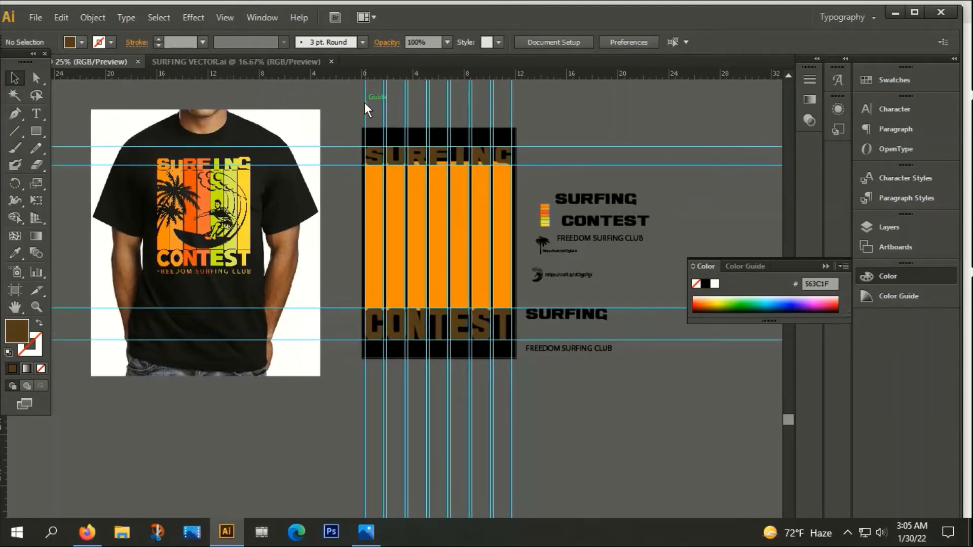
Unlock the guides and delete the vertical guides over the artwork
scroll(370, 104, up, 5)
scroll(355, 111, up, 2)
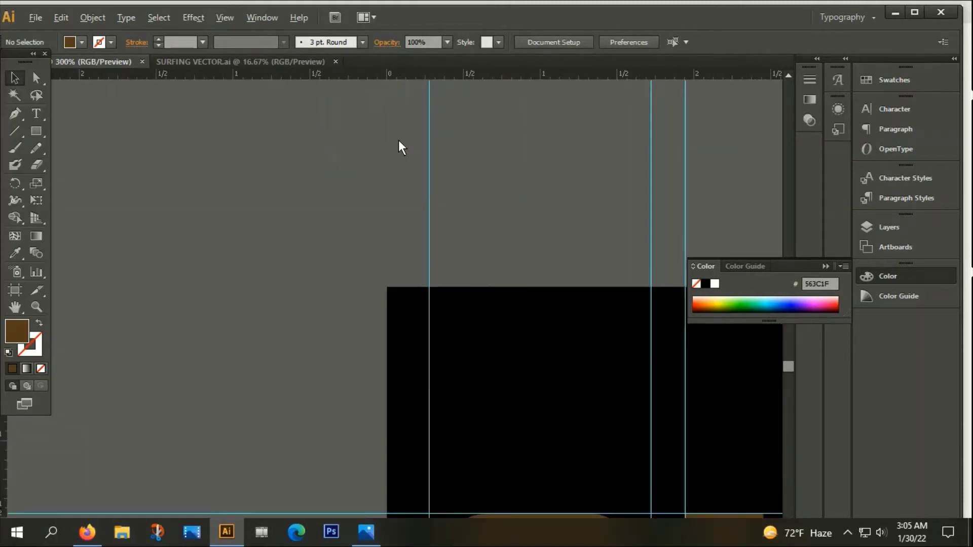
right_click(433, 172)
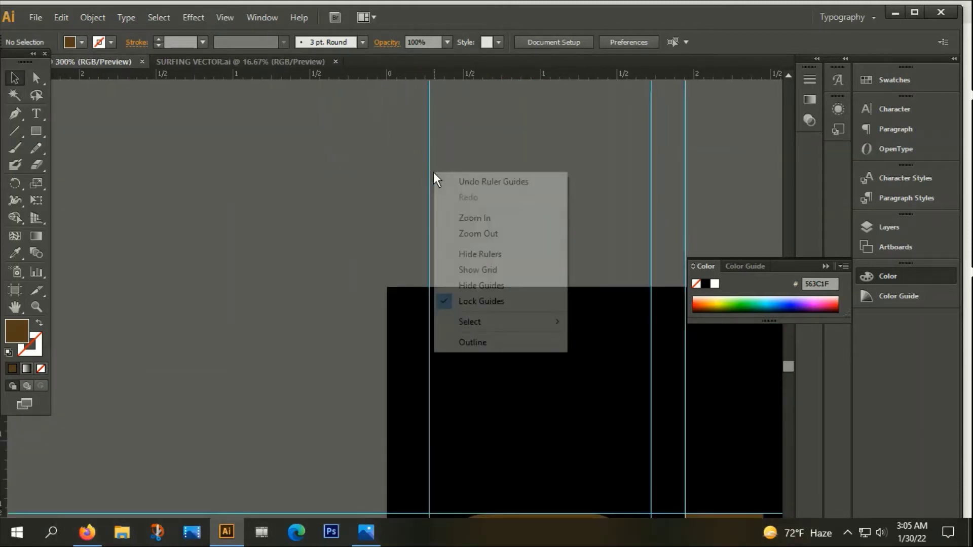
click(486, 302)
scroll(369, 161, down, 5)
drag(340, 114, 692, 168)
key(Delete)
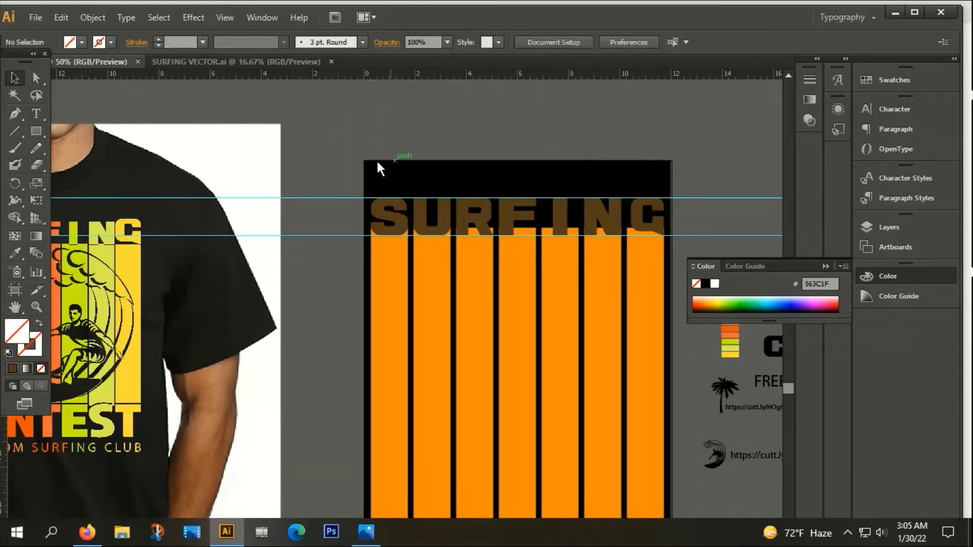
Delete the horizontal guides around SURFING and CONTEST
drag(389, 254, 433, 409)
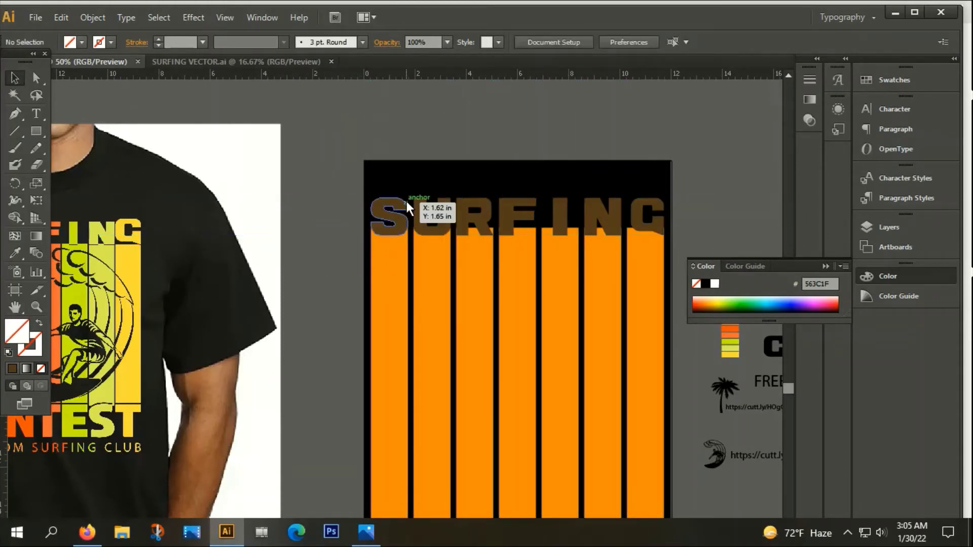
key(ctrl+minus)
drag(358, 348, 370, 402)
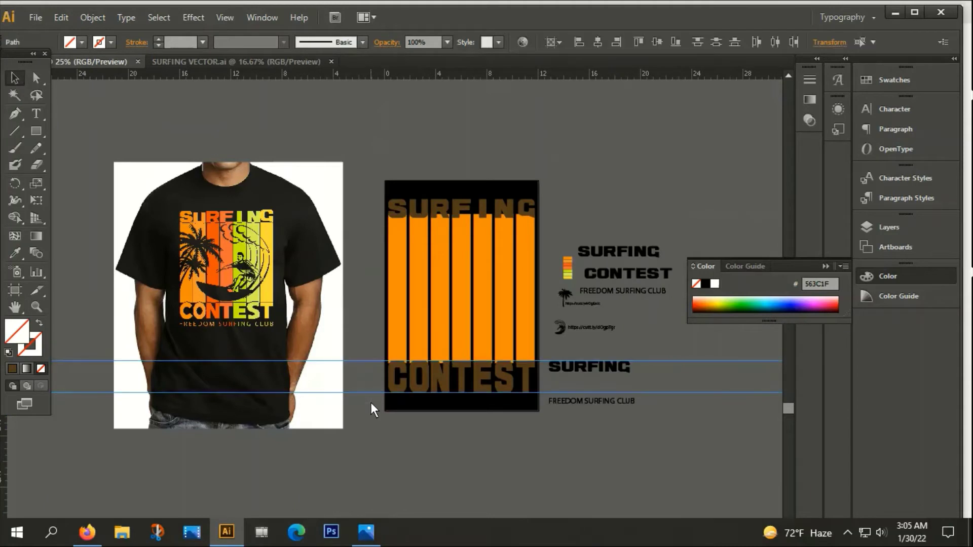
key(Delete)
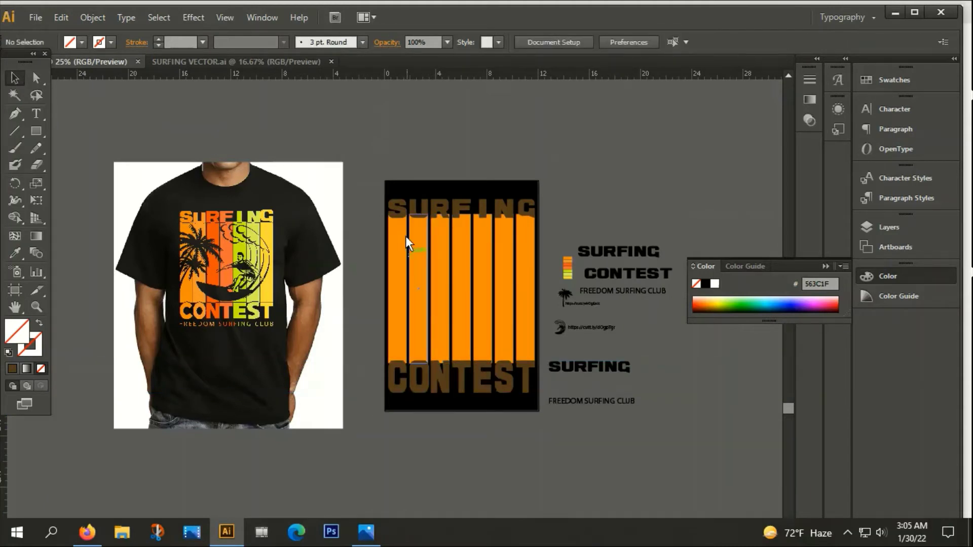
Scale the small colour-bar group into a tall swatch stack and move it above the text
drag(381, 184, 404, 393)
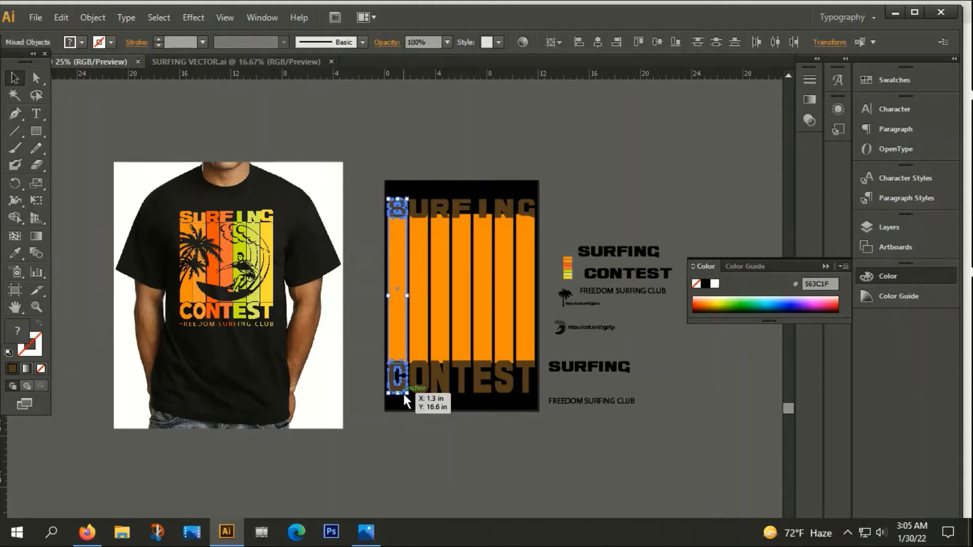
click(599, 228)
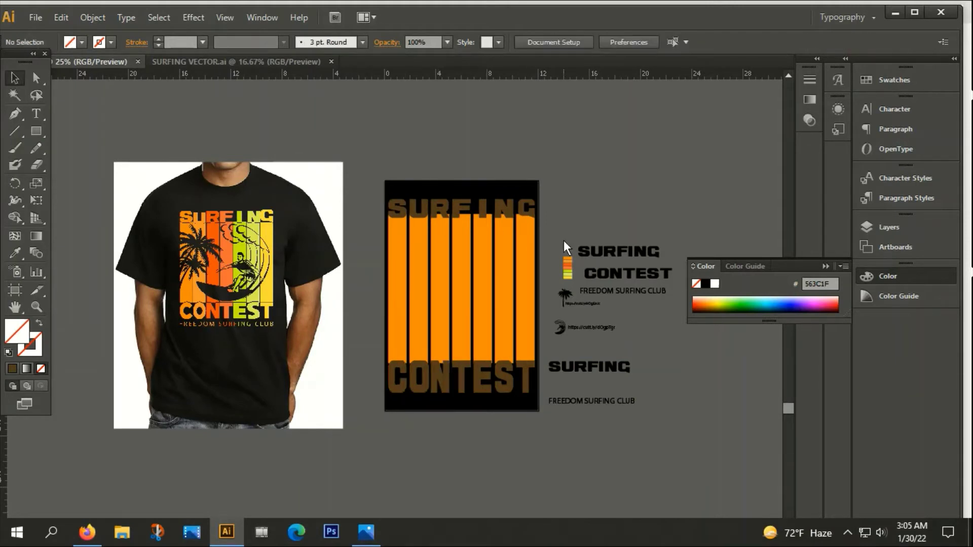
click(573, 280)
drag(574, 279, 594, 294)
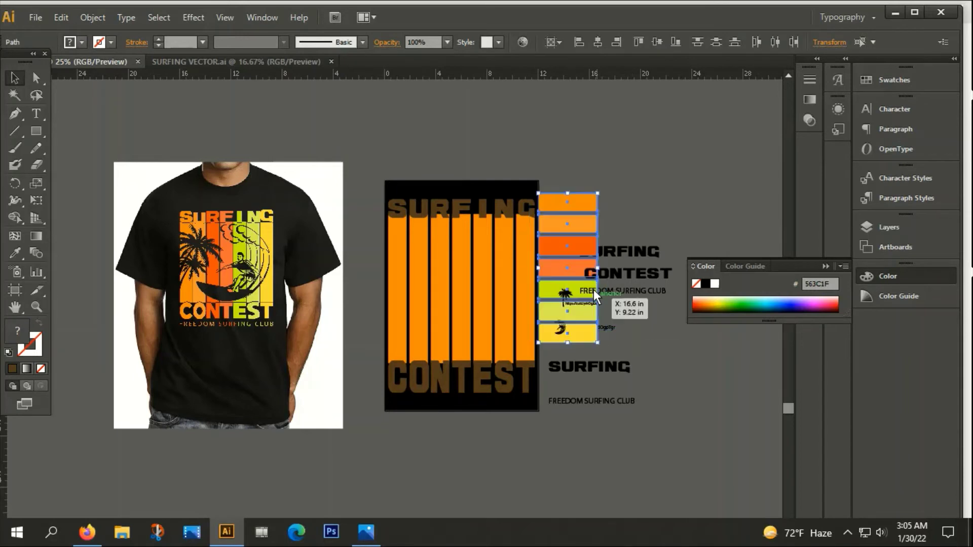
drag(562, 259, 579, 157)
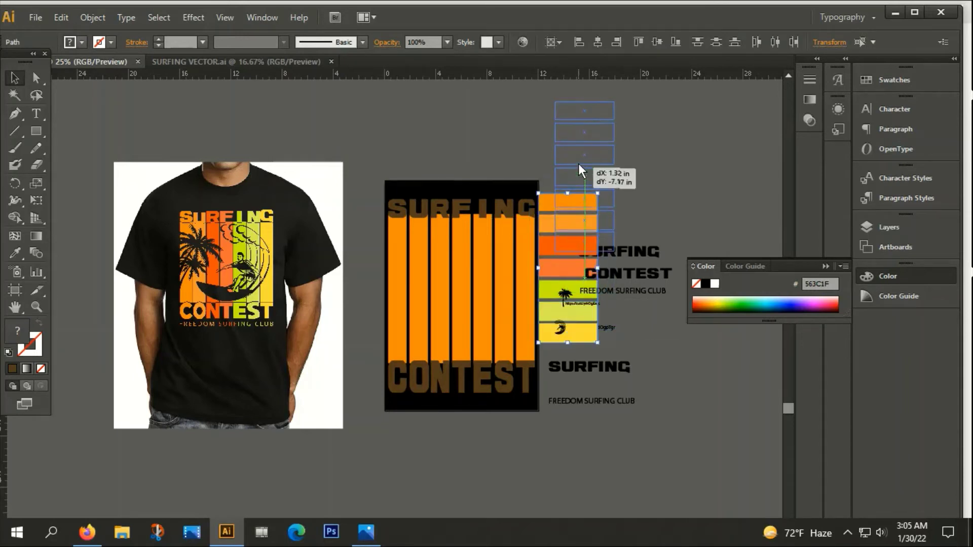
click(666, 205)
drag(363, 181, 405, 396)
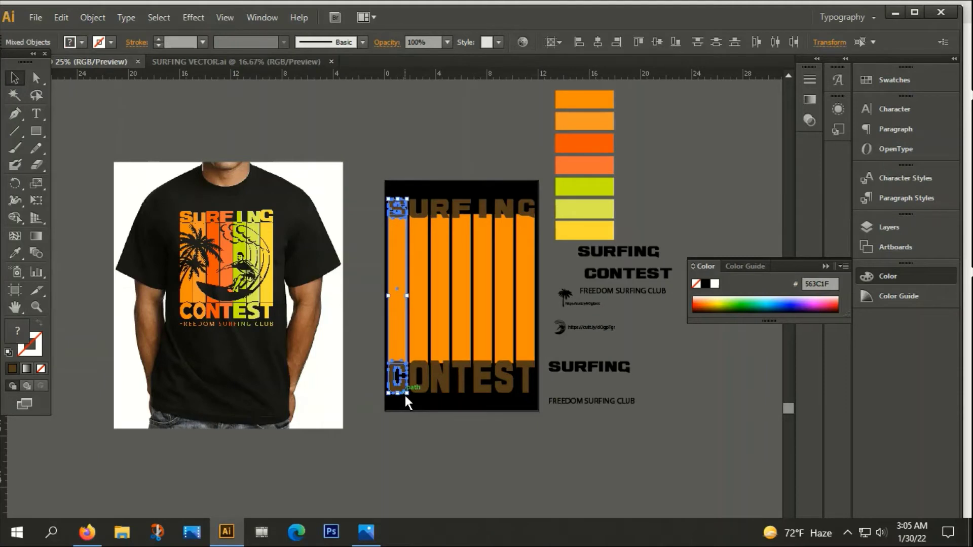
Eyedropper the top two orange swatches onto the first two stripes and their letters
key(i)
click(573, 103)
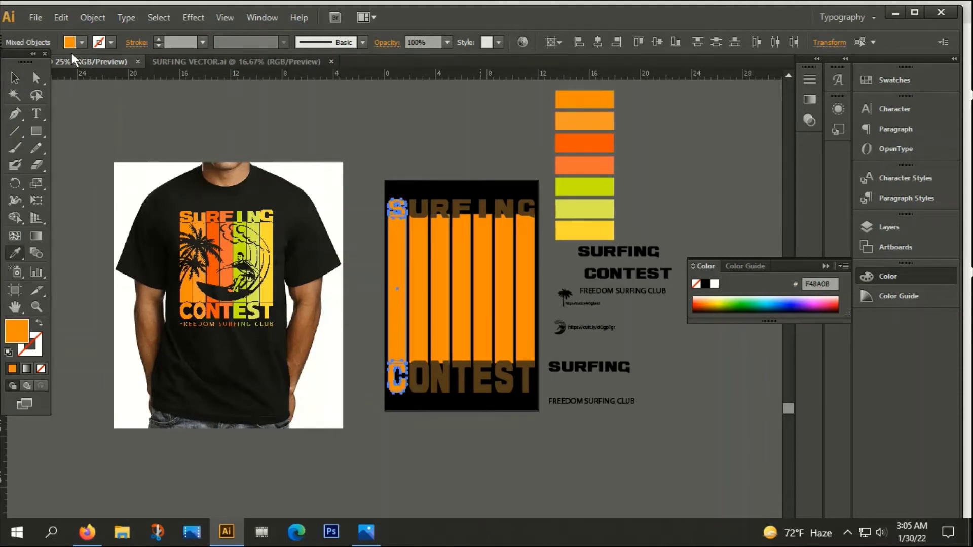
click(14, 77)
click(228, 147)
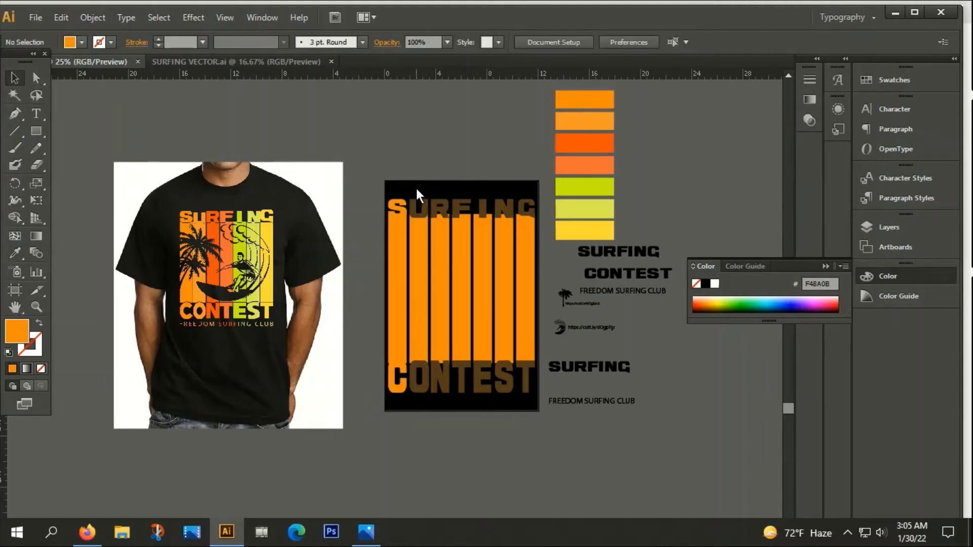
drag(415, 186, 424, 386)
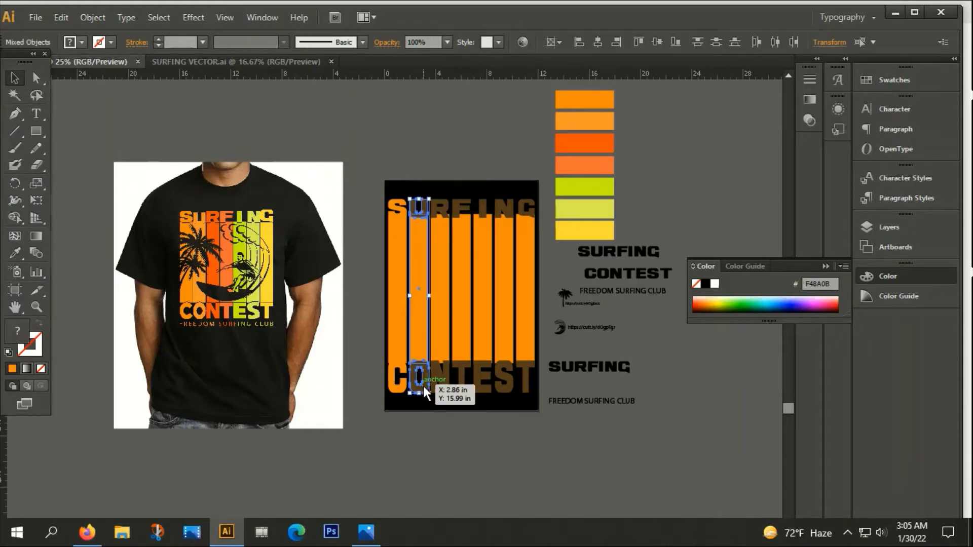
key(i)
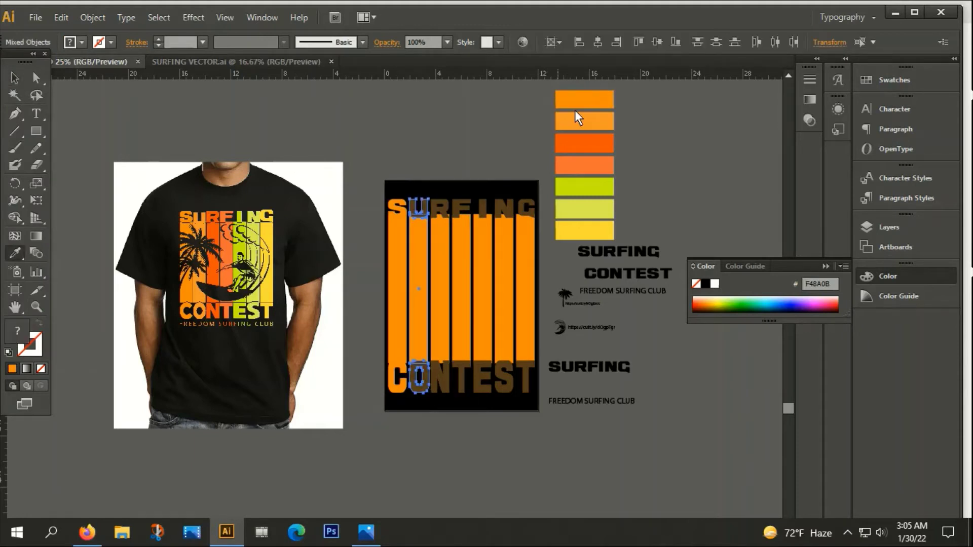
click(578, 120)
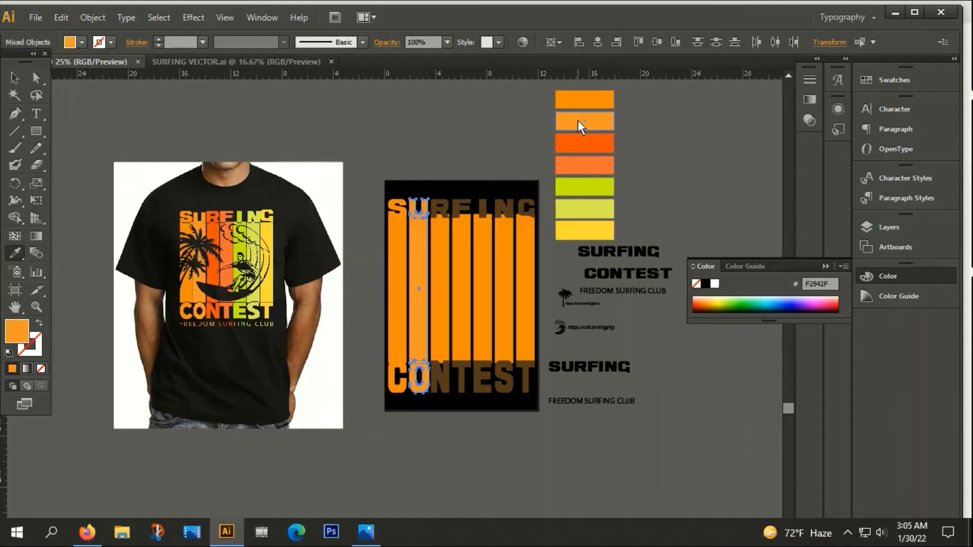
click(14, 78)
click(399, 124)
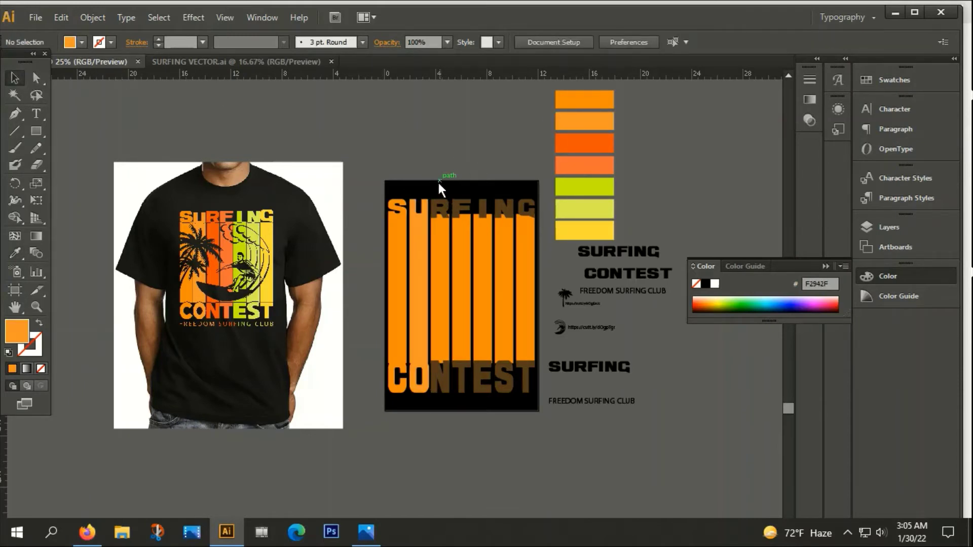
Recolour the R/N and F/T stripes with the red-orange and fourth orange swatches
drag(439, 180, 449, 386)
key(i)
click(573, 145)
click(14, 77)
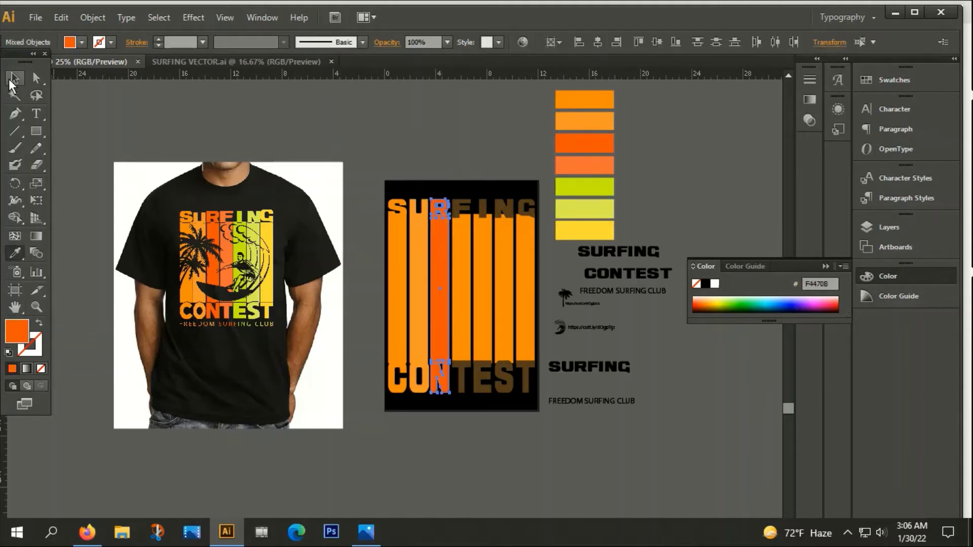
click(135, 113)
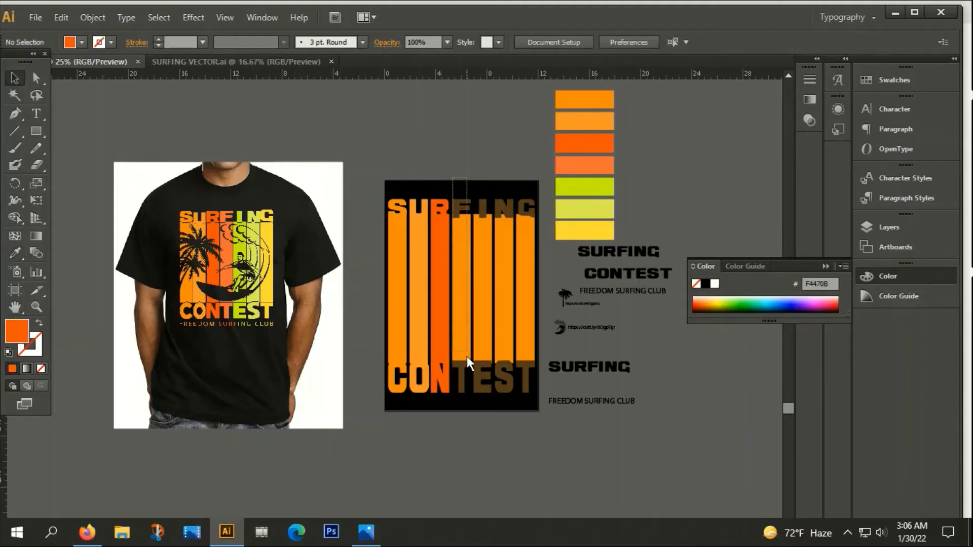
drag(466, 259, 467, 379)
key(i)
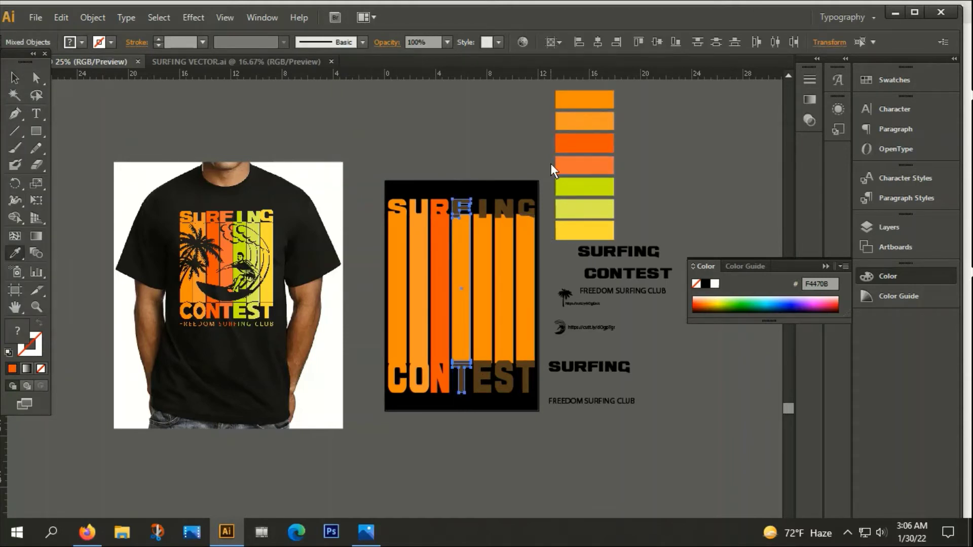
click(579, 168)
click(14, 78)
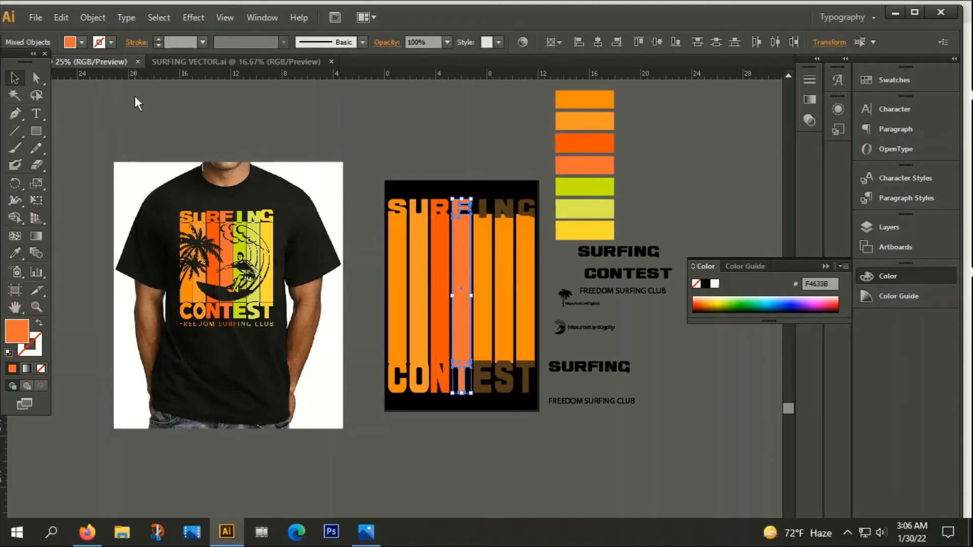
click(135, 95)
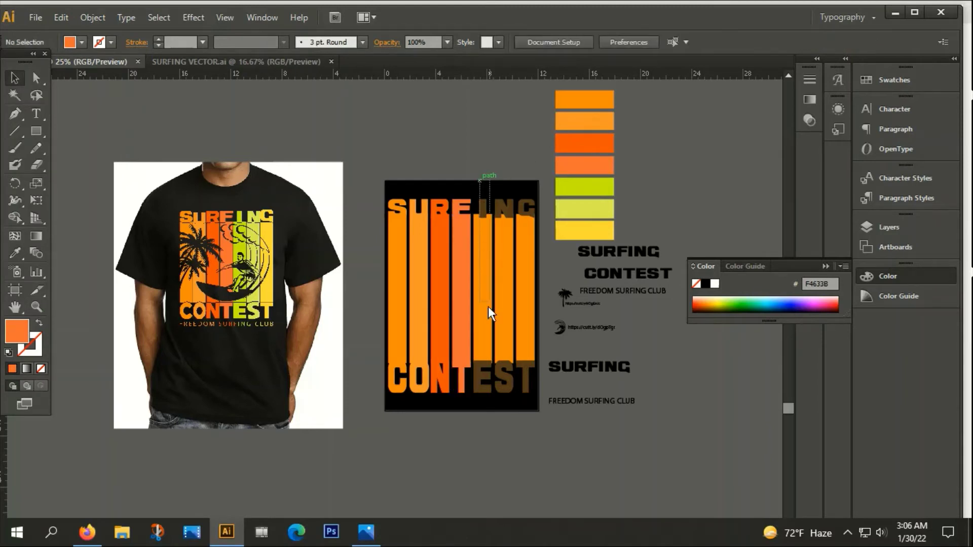
Recolour the I/E and N/S stripes with the yellow-green and light yellow swatches
drag(492, 227, 485, 382)
key(i)
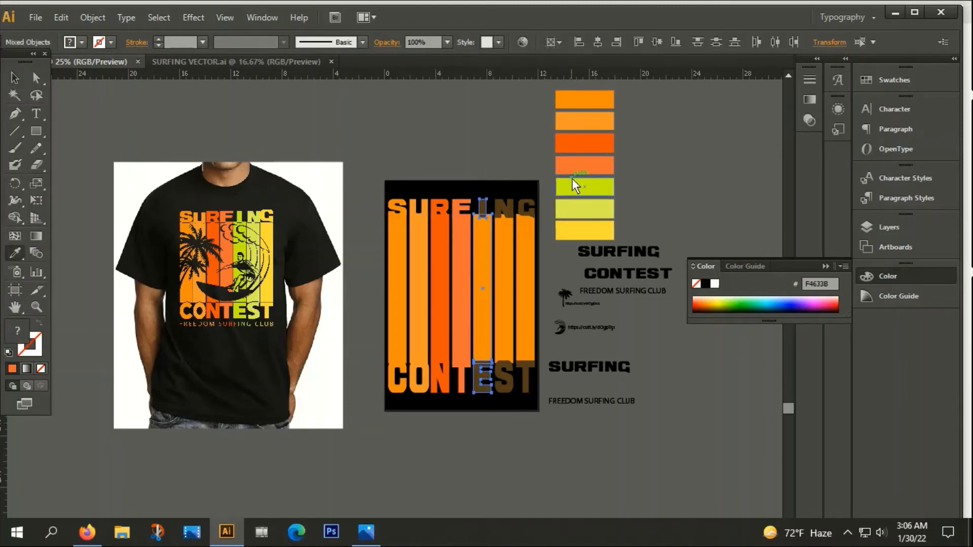
click(573, 185)
click(12, 79)
click(365, 167)
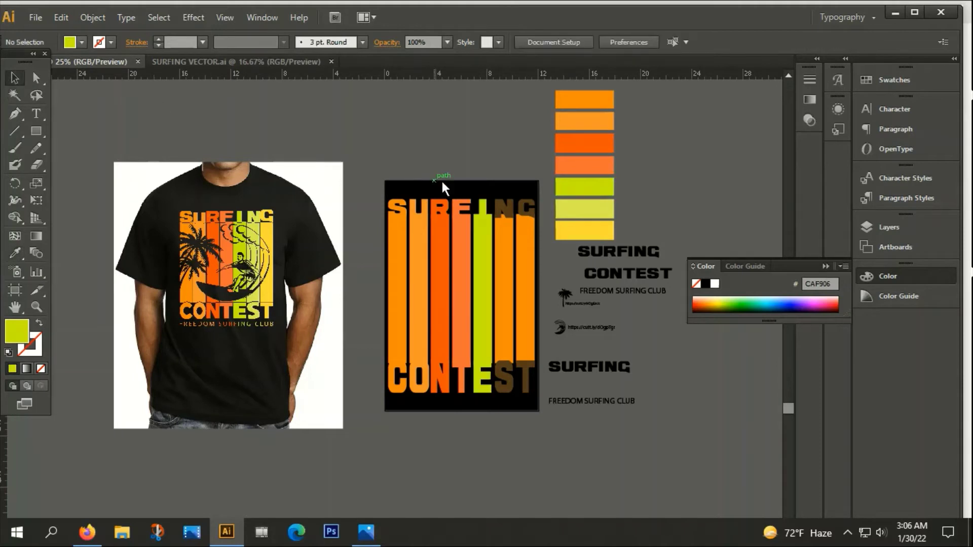
drag(498, 195, 505, 372)
key(i)
click(594, 207)
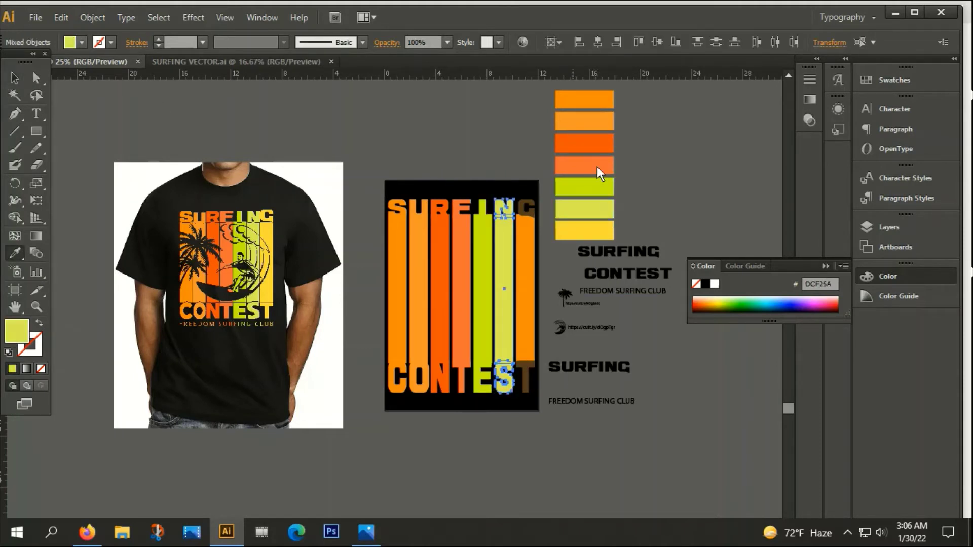
click(14, 77)
click(364, 175)
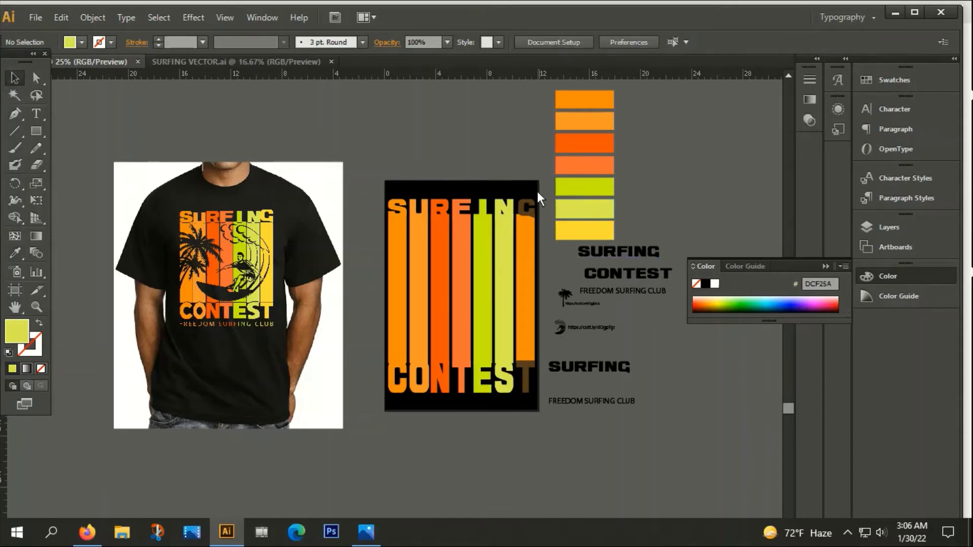
Recolour the last G/T stripe with the bottom yellow swatch and deselect everything
drag(530, 215, 541, 406)
key(i)
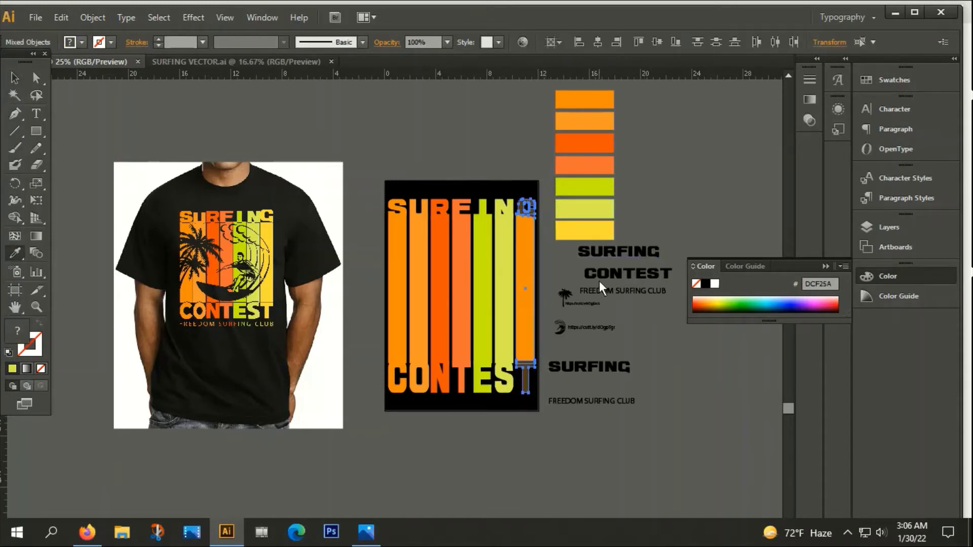
click(584, 232)
click(14, 77)
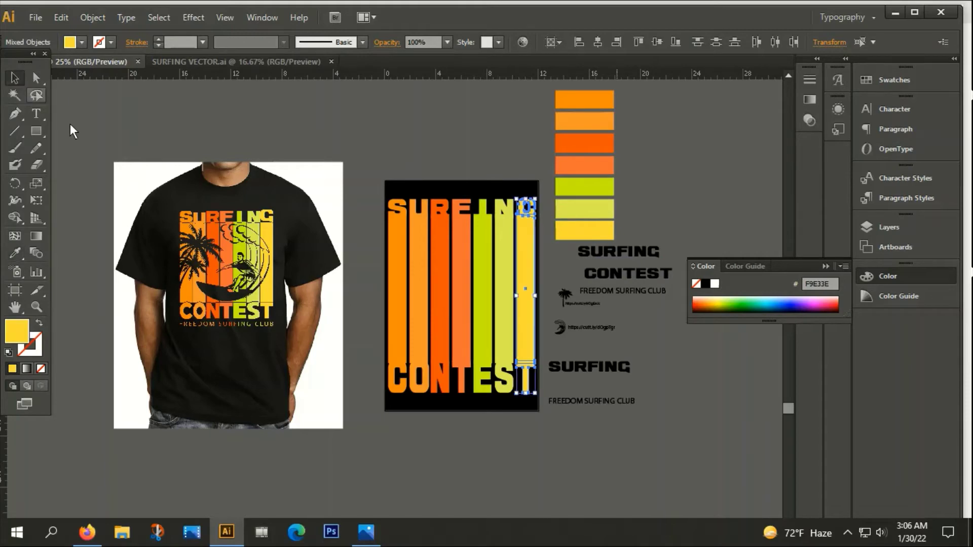
click(202, 233)
click(602, 446)
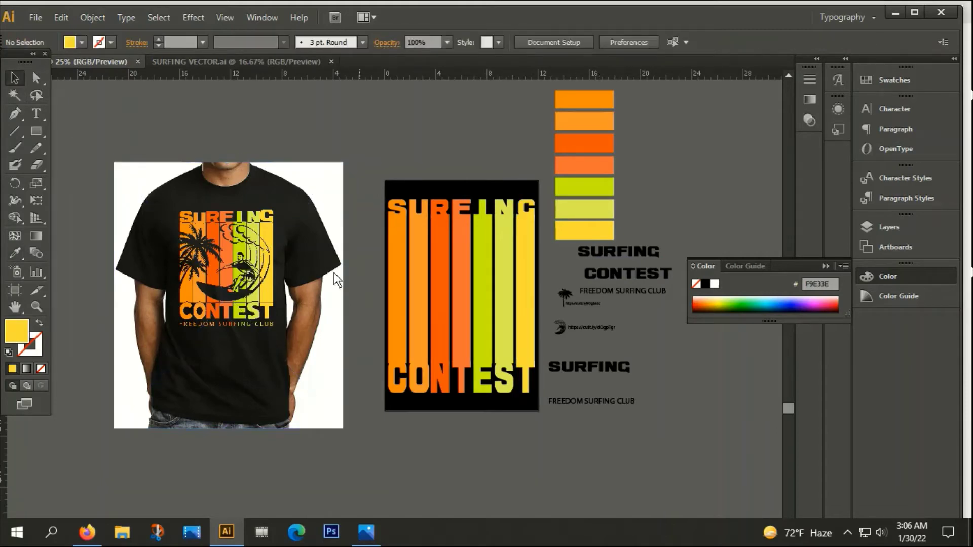
Group the SURFING lettering, then group the seven colour stripes separately
scroll(443, 207, up, 3)
drag(282, 148, 678, 218)
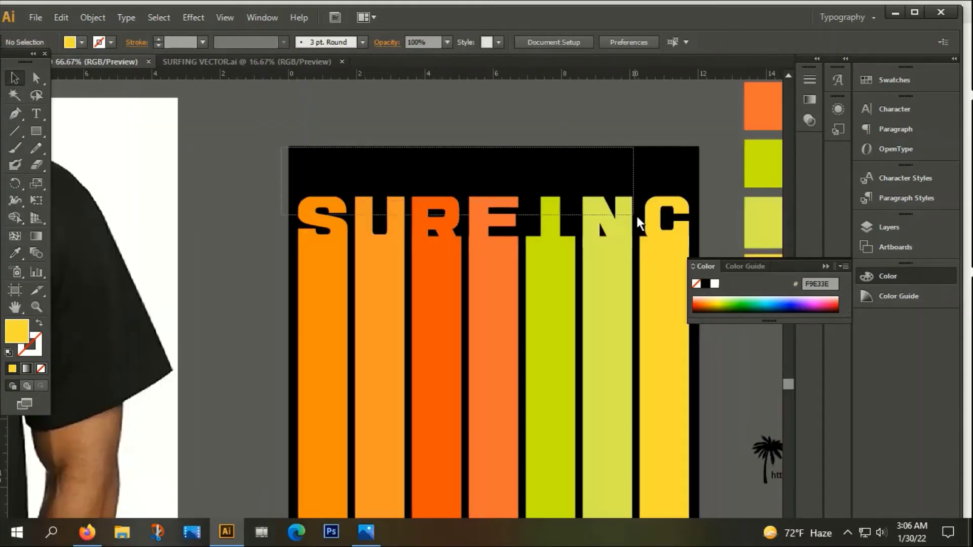
right_click(548, 181)
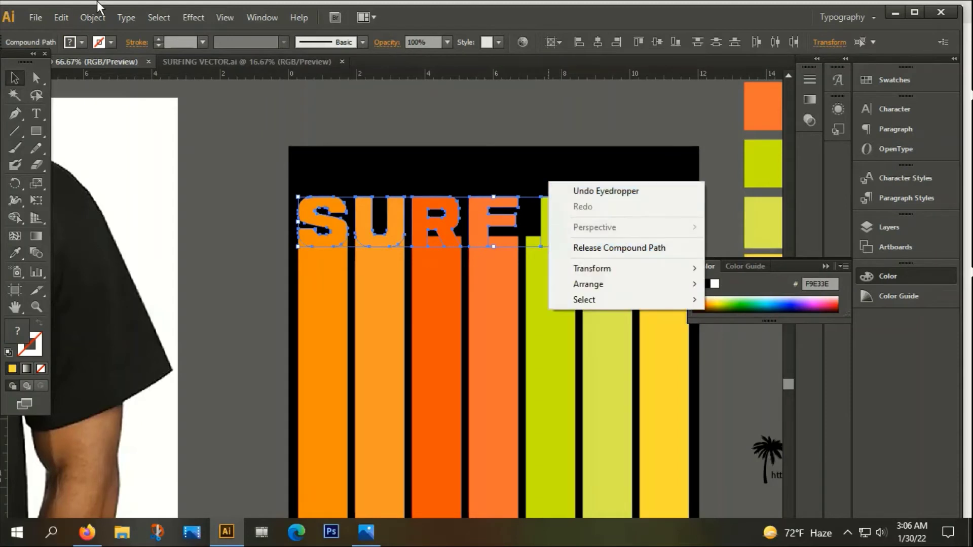
click(93, 19)
click(111, 69)
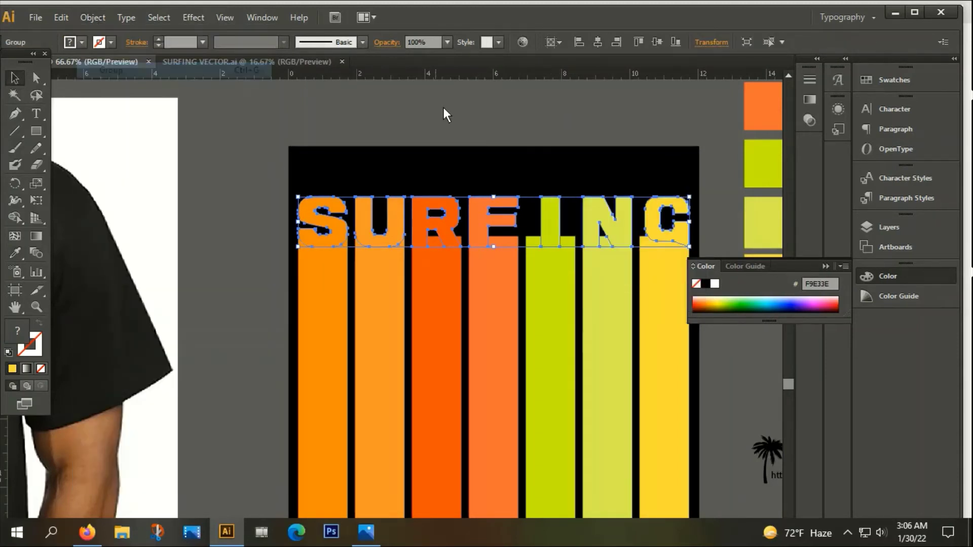
drag(240, 291, 661, 346)
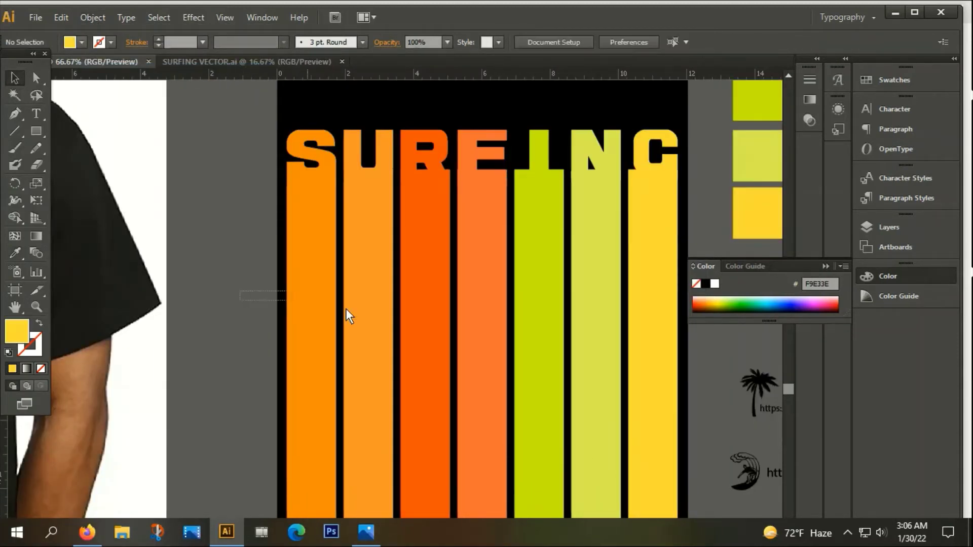
right_click(478, 268)
click(531, 339)
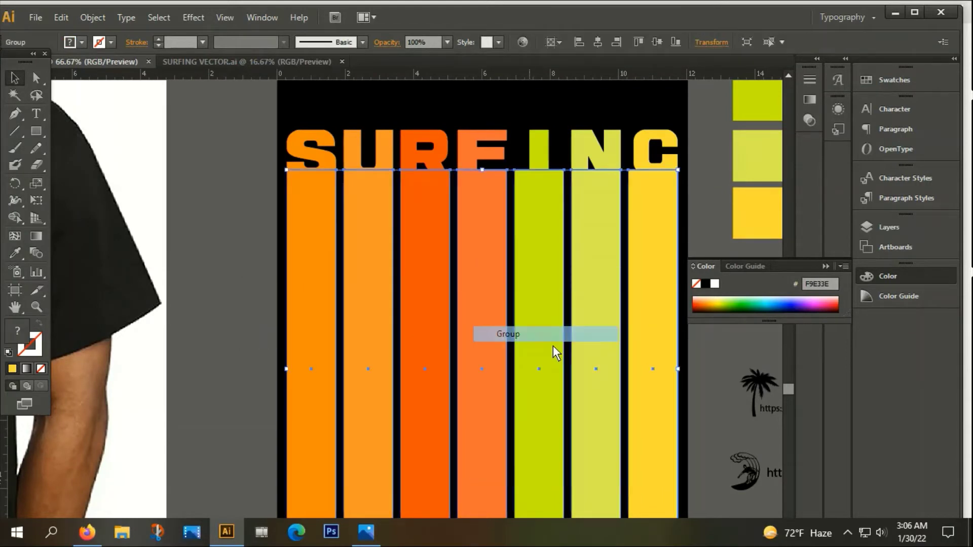
Group the CONTEST lettering into a single object
drag(226, 441, 573, 341)
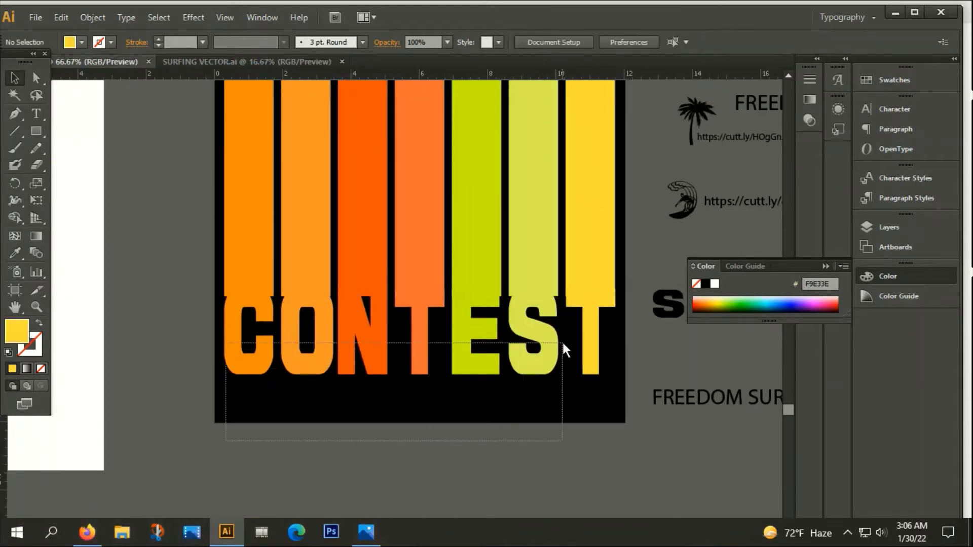
right_click(514, 339)
click(294, 443)
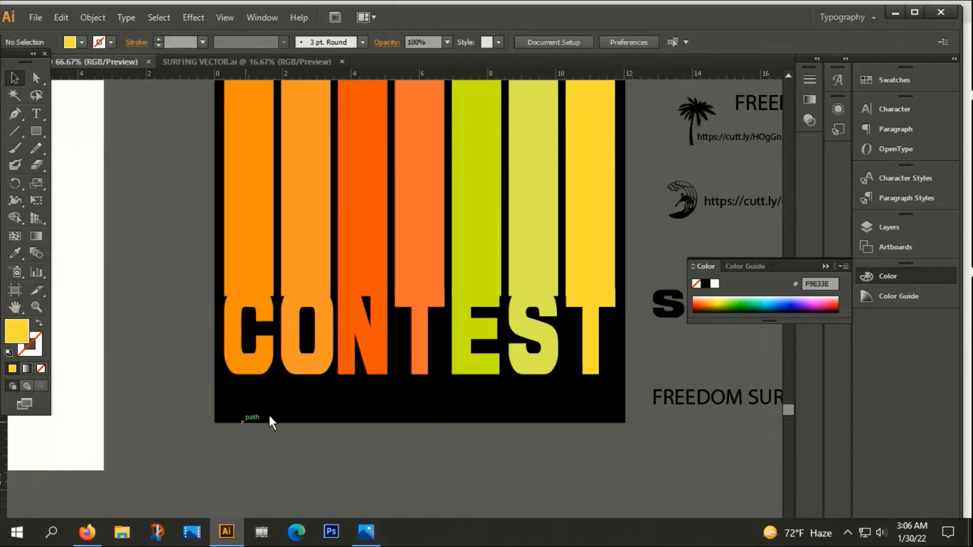
drag(242, 421, 597, 342)
right_click(512, 318)
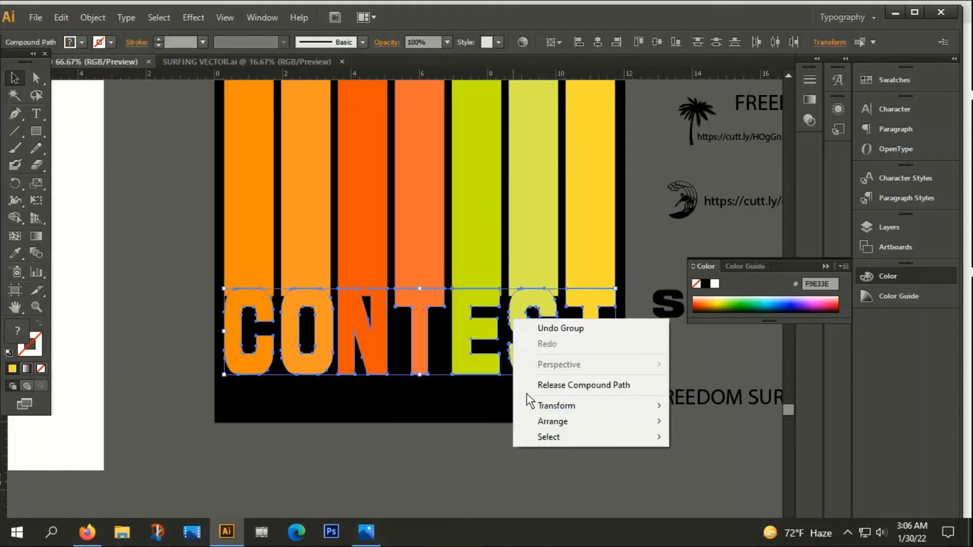
click(95, 14)
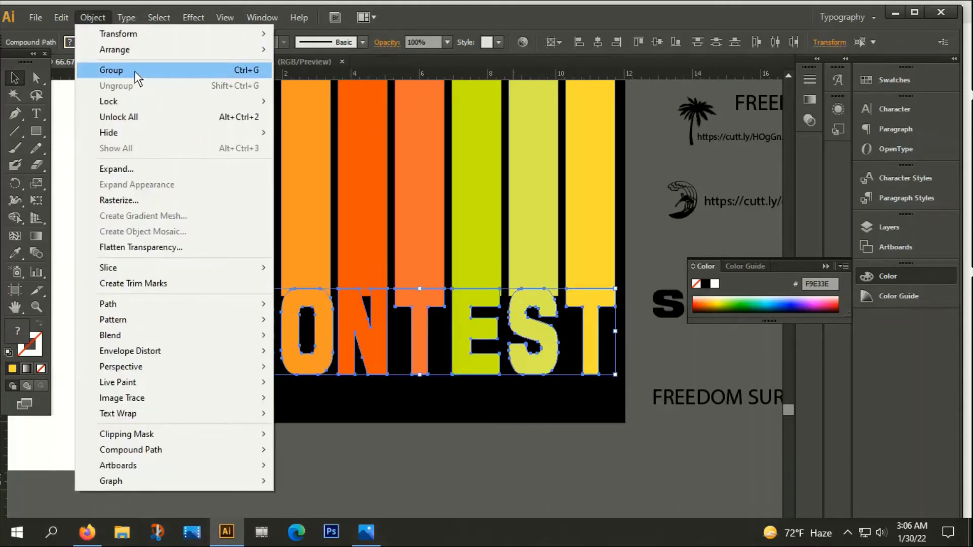
click(135, 71)
click(391, 431)
Select the SURFING group and toggle its bounding box off and back on
alt+scroll(369, 341, down, 2)
scroll(486, 376, up, 2)
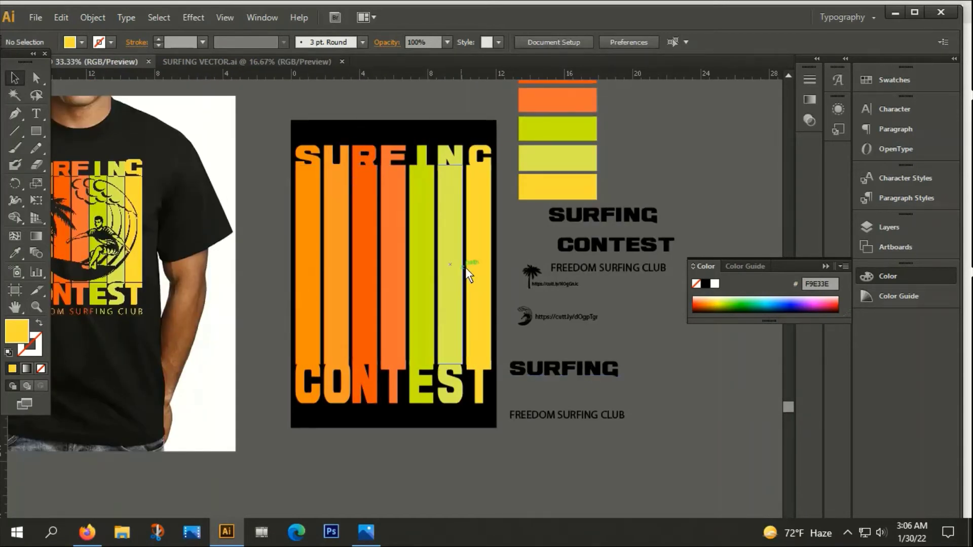
scroll(557, 312, up, 1)
alt+scroll(296, 178, up, 2)
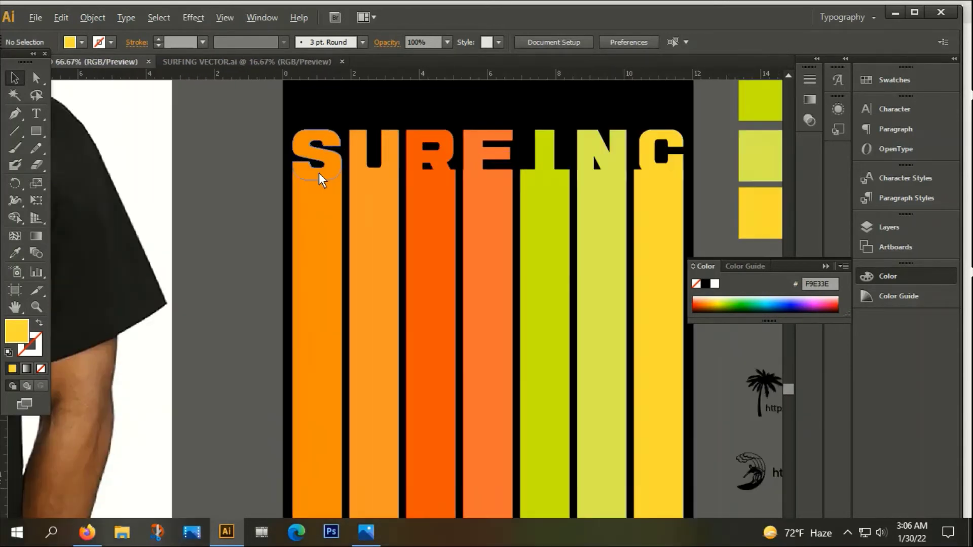
click(326, 159)
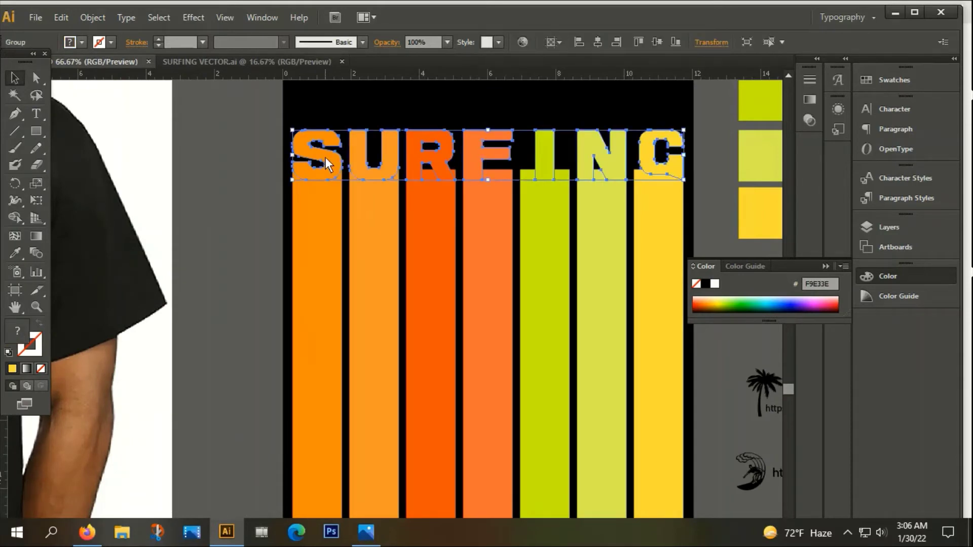
key(ctrl+shift+b)
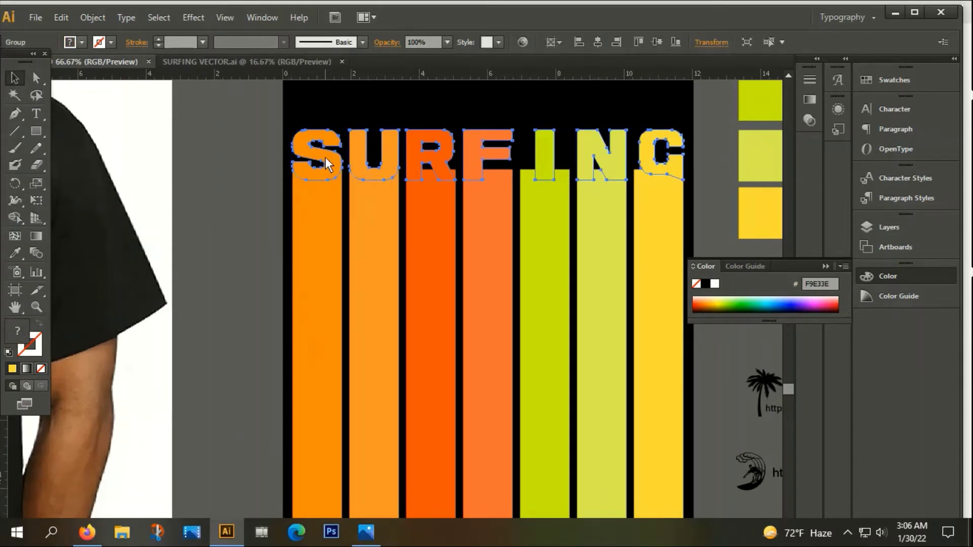
key(ctrl+shift+b)
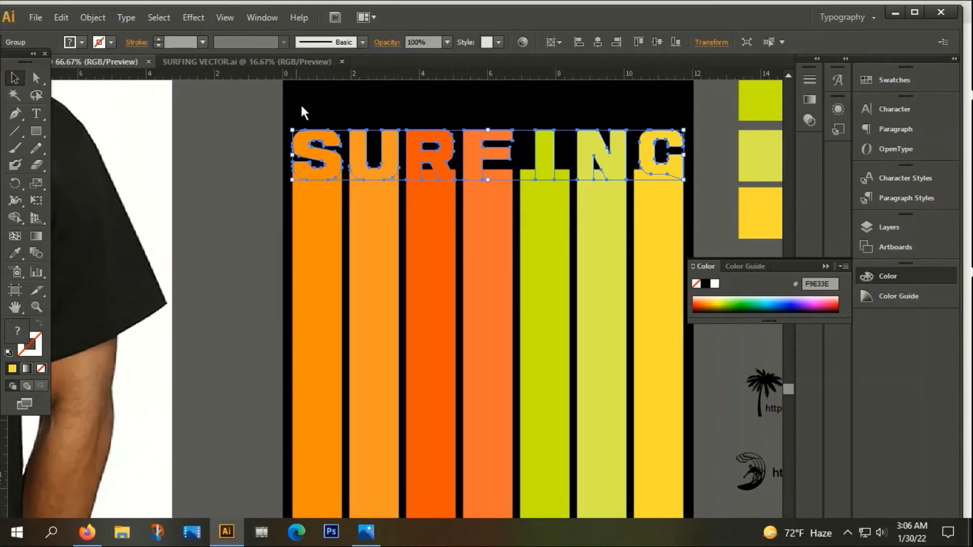
Fill the SURFING group with near-black 050300, then select the CONTEST lettering
double_click(26, 332)
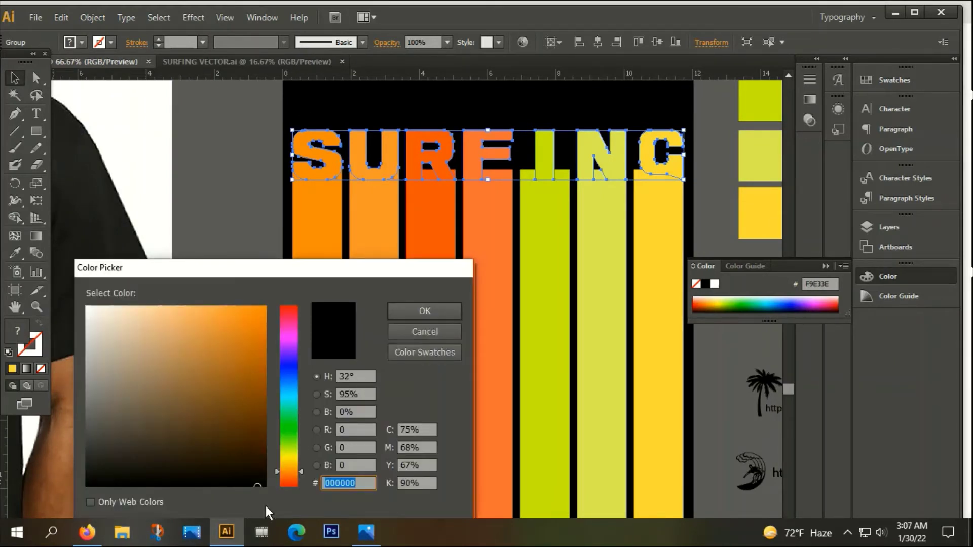
click(262, 483)
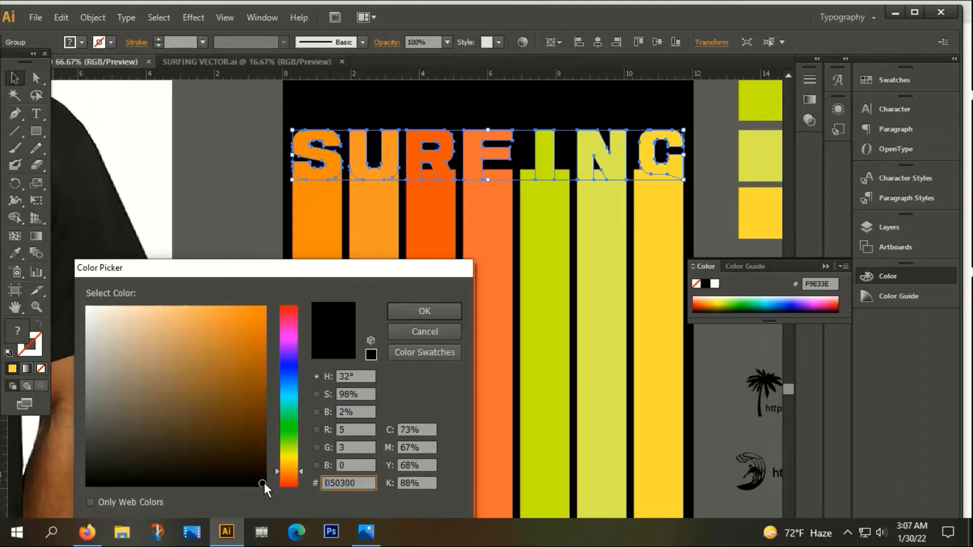
click(406, 311)
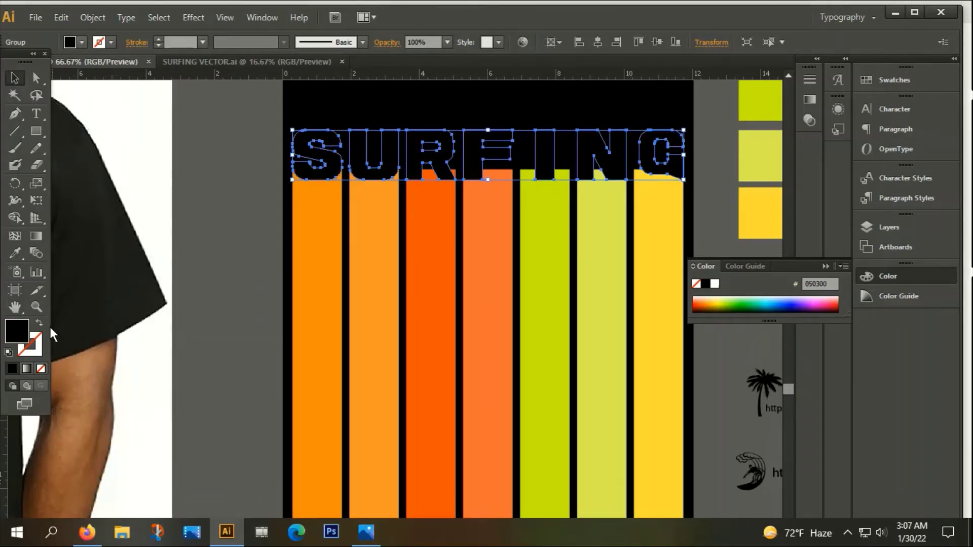
key(ctrl+shift+a)
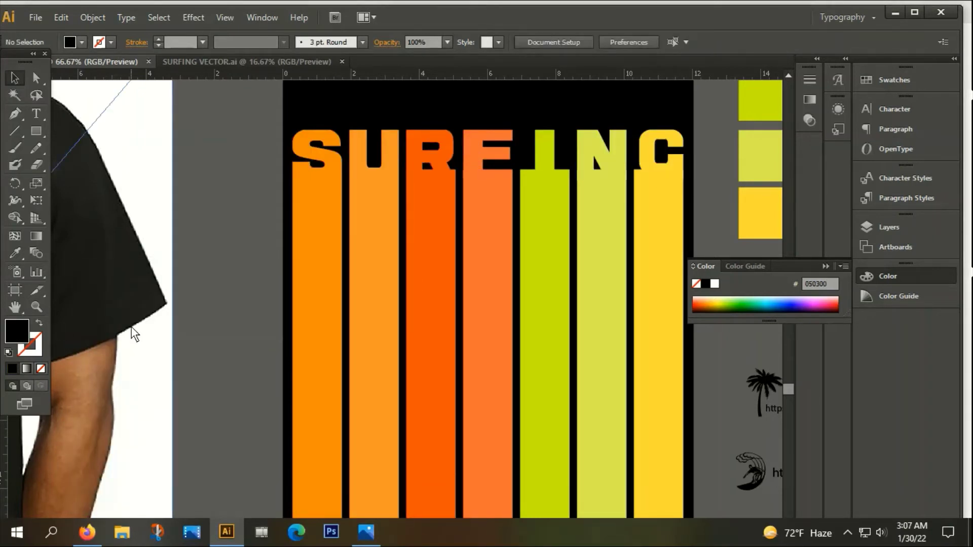
scroll(147, 297, down, 2)
scroll(426, 411, down, 2)
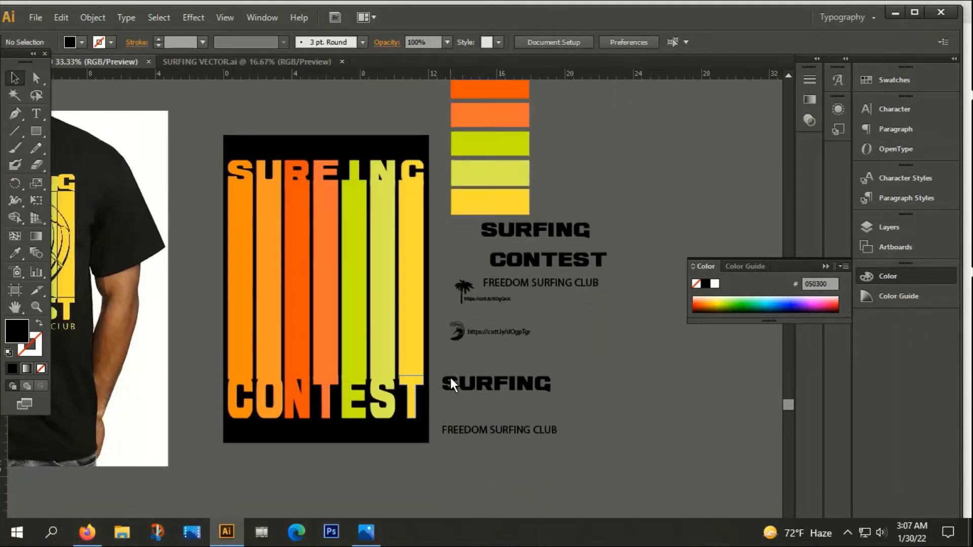
key(ctrl+z)
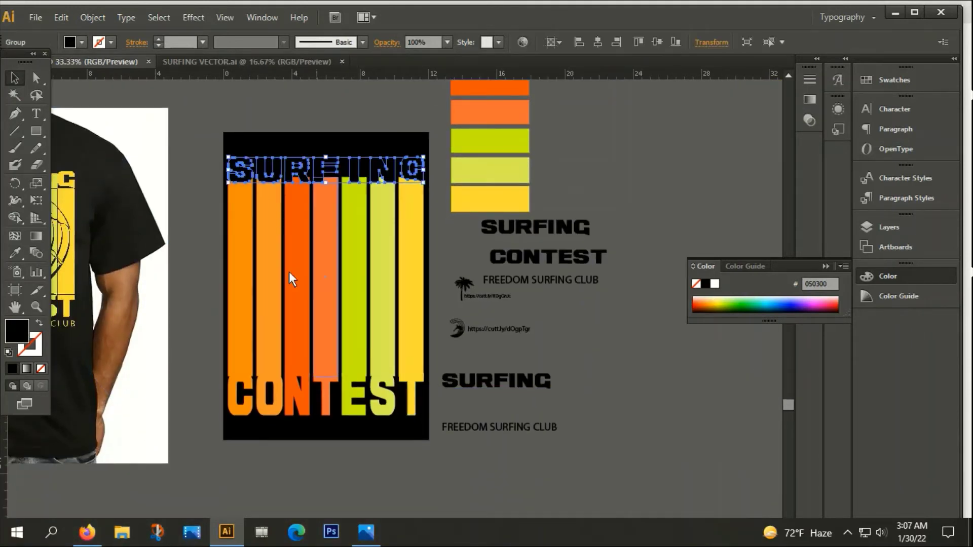
click(250, 108)
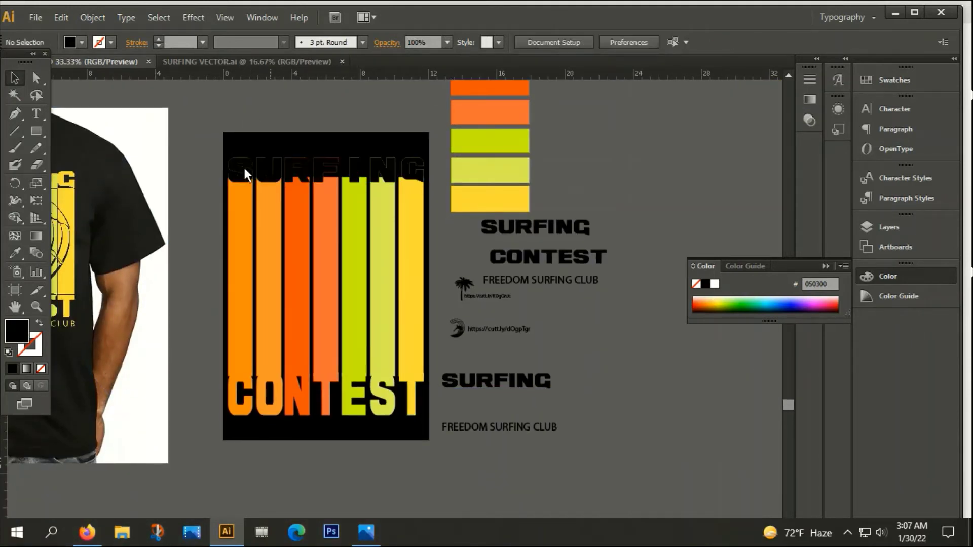
click(267, 409)
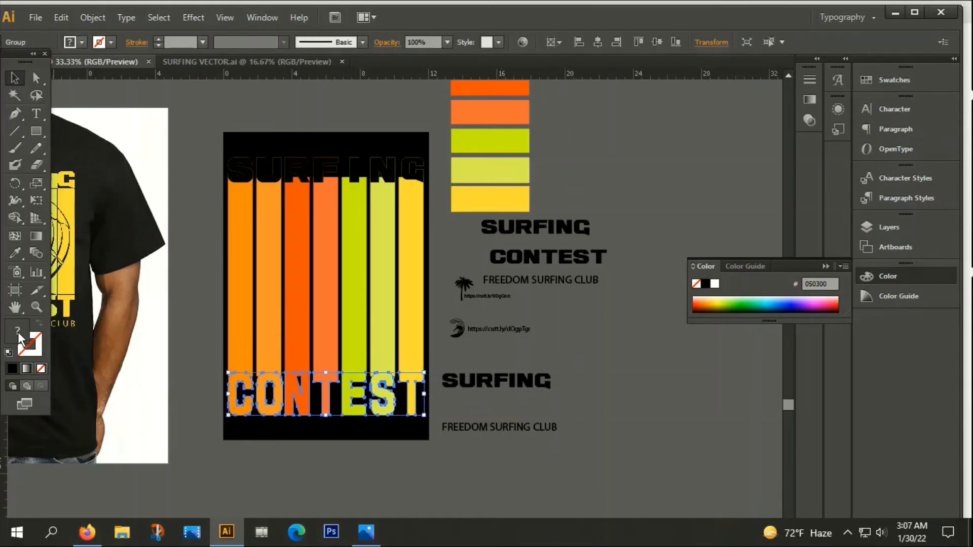
Fill the CONTEST group with near-black 050300 and undo an accidental move
double_click(32, 349)
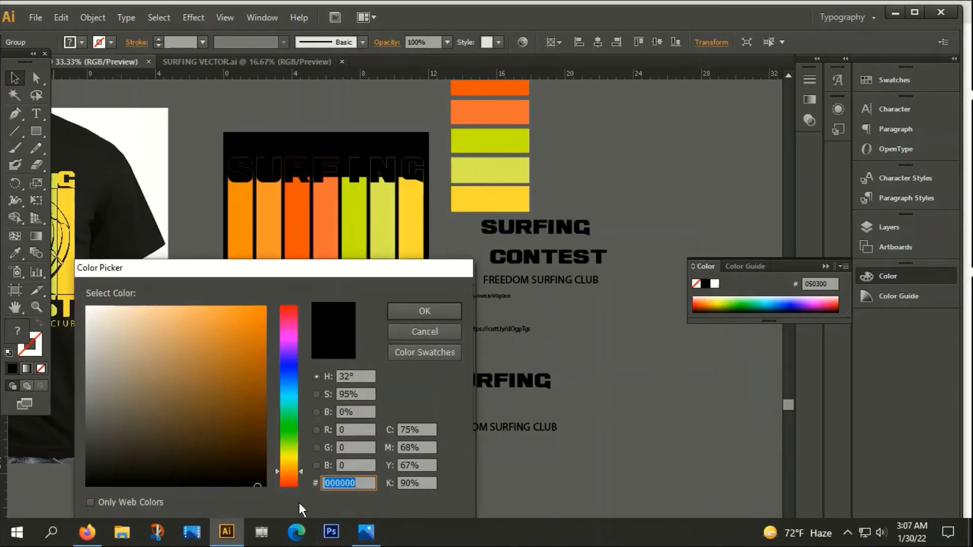
click(406, 309)
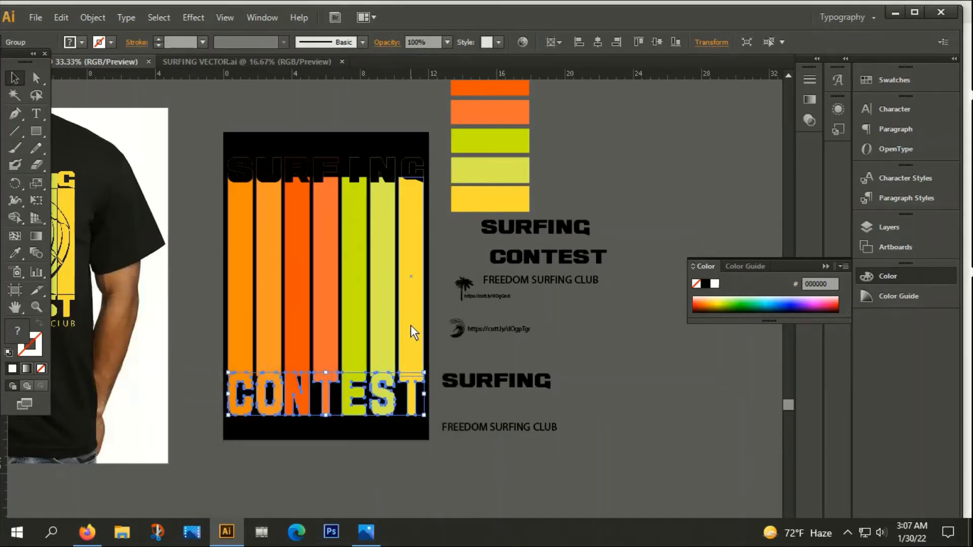
double_click(20, 336)
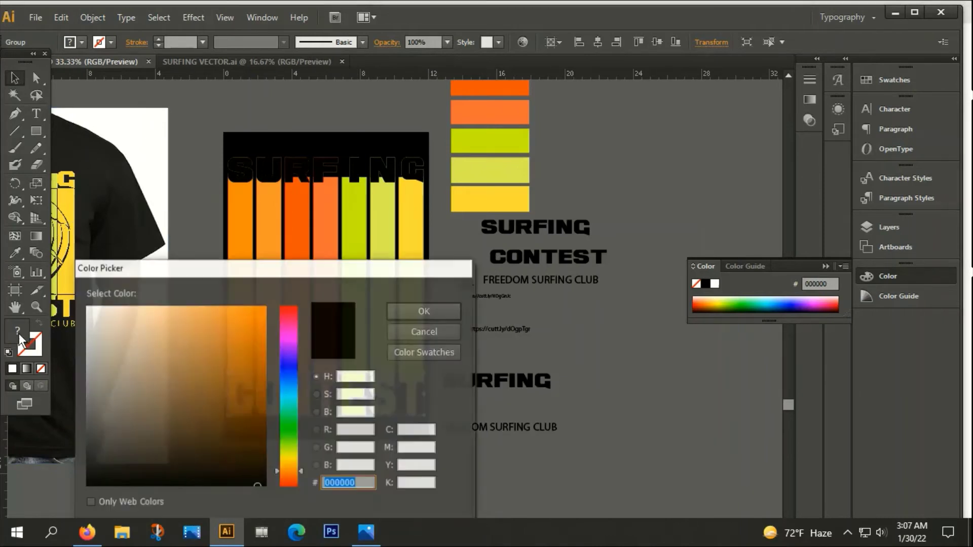
click(262, 482)
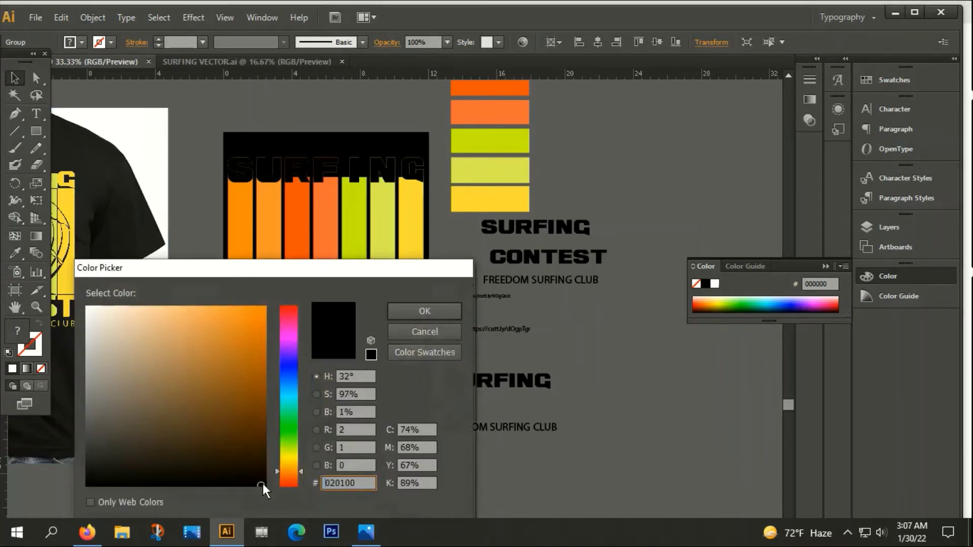
click(415, 311)
drag(305, 397, 310, 432)
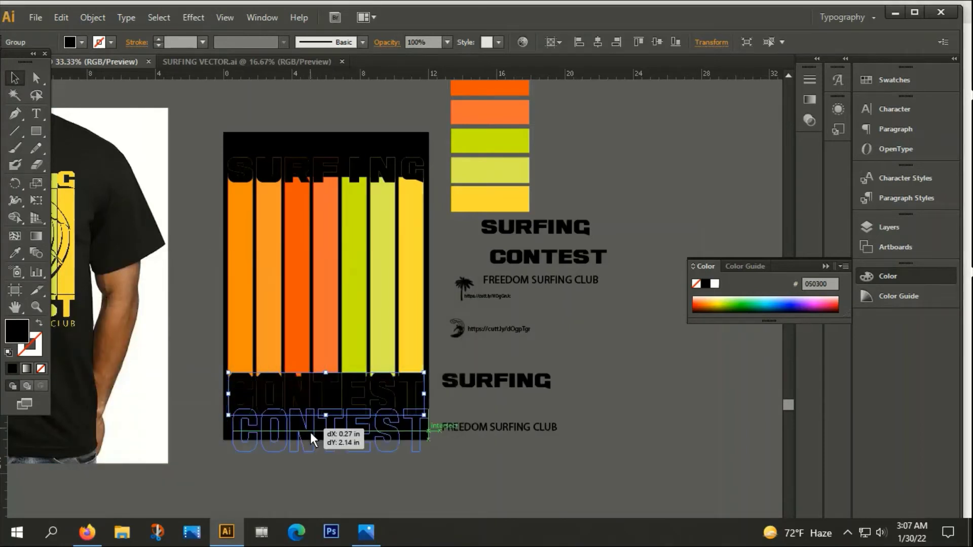
key(ctrl+z)
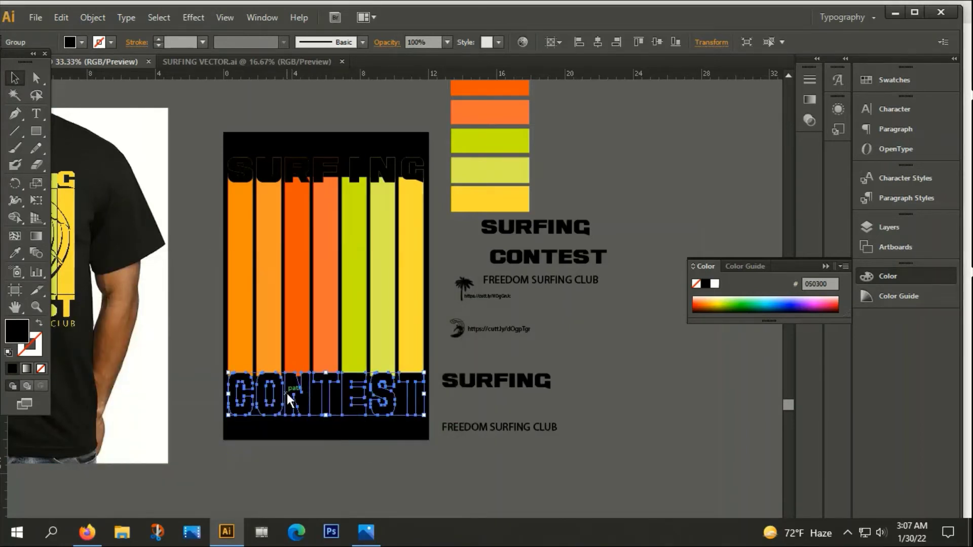
Group the SURFING and CONTEST lettering together
shift+click(264, 175)
right_click(265, 175)
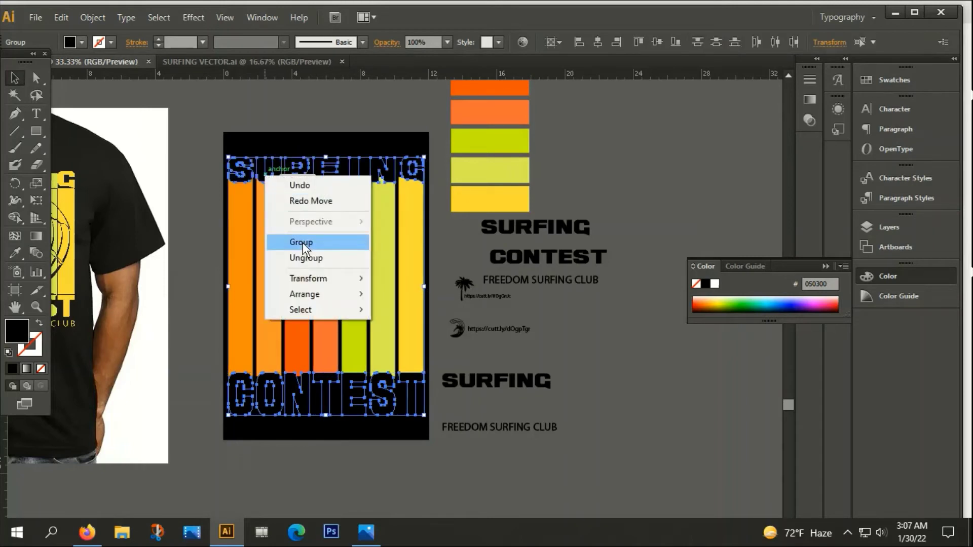
click(302, 242)
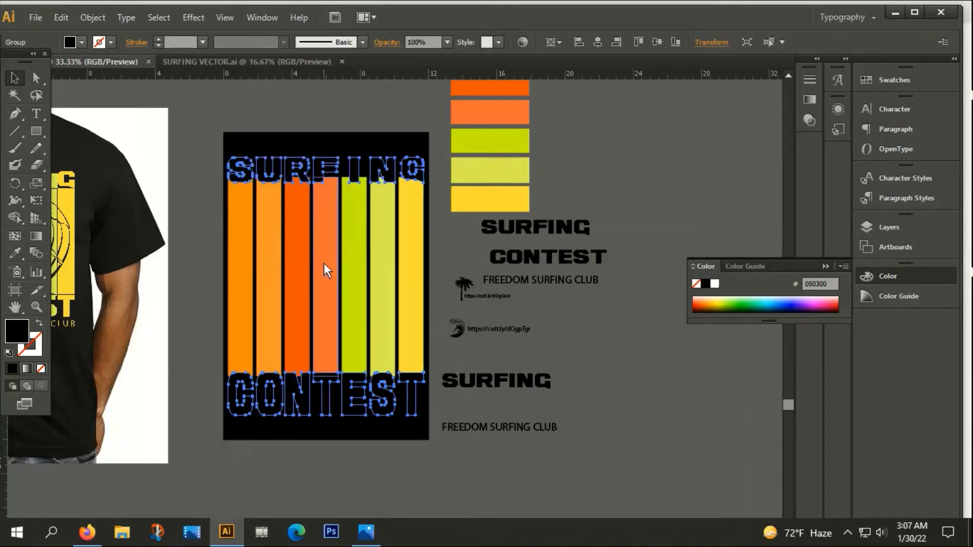
Give the stripes an unclipped opacity mask containing the lettering pasted in place
click(264, 250)
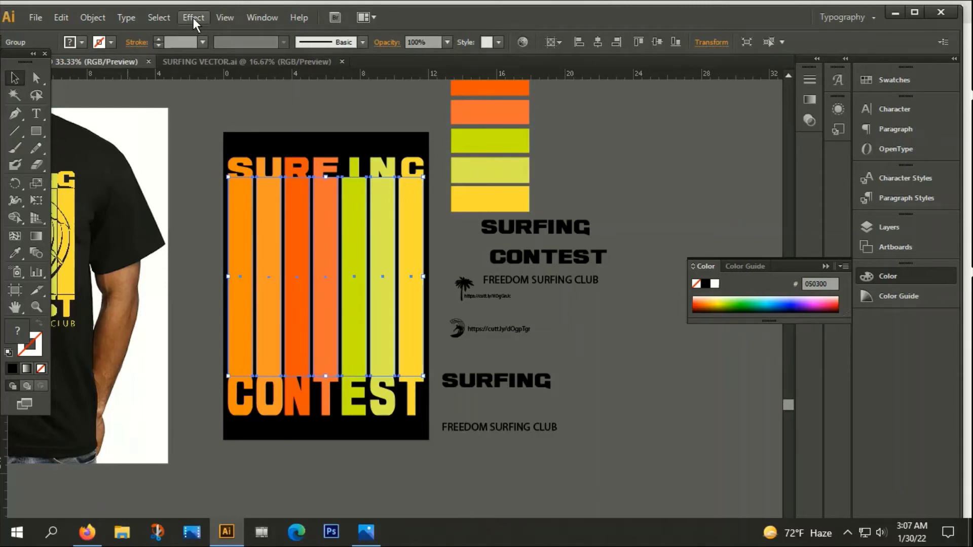
click(256, 17)
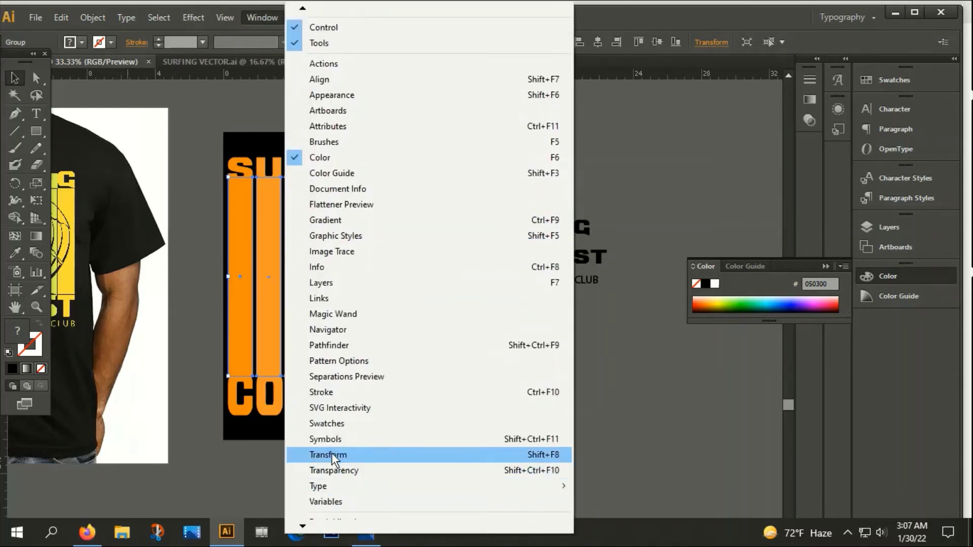
click(336, 469)
click(750, 109)
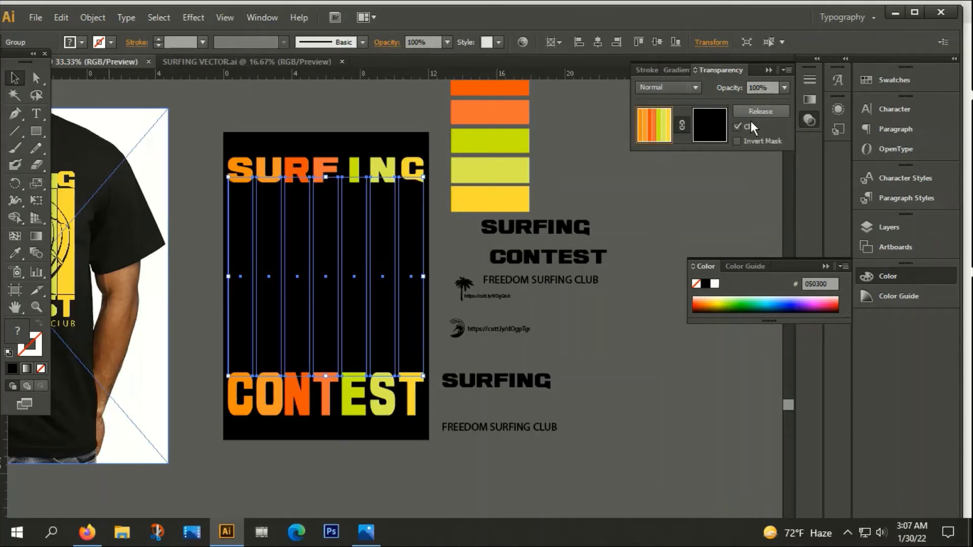
click(739, 127)
click(703, 127)
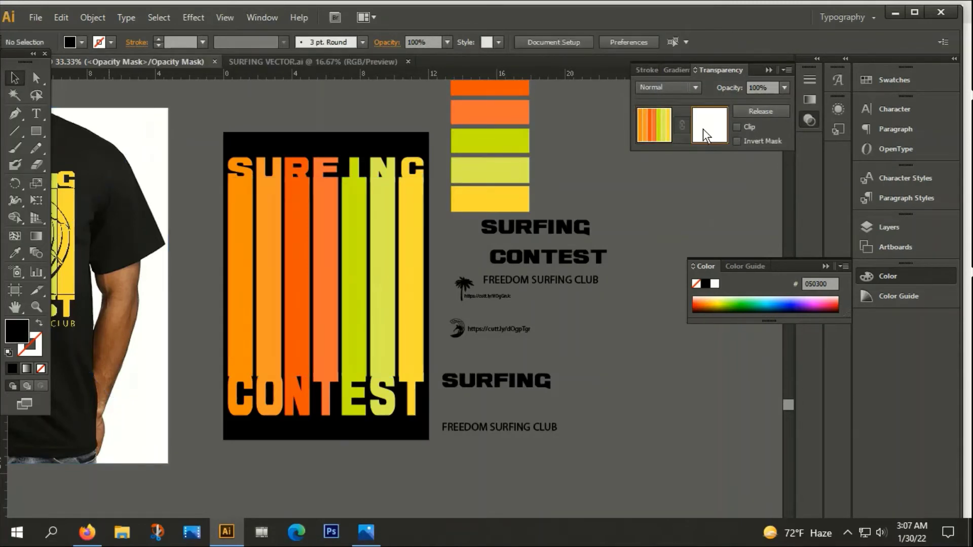
key(ctrl+f)
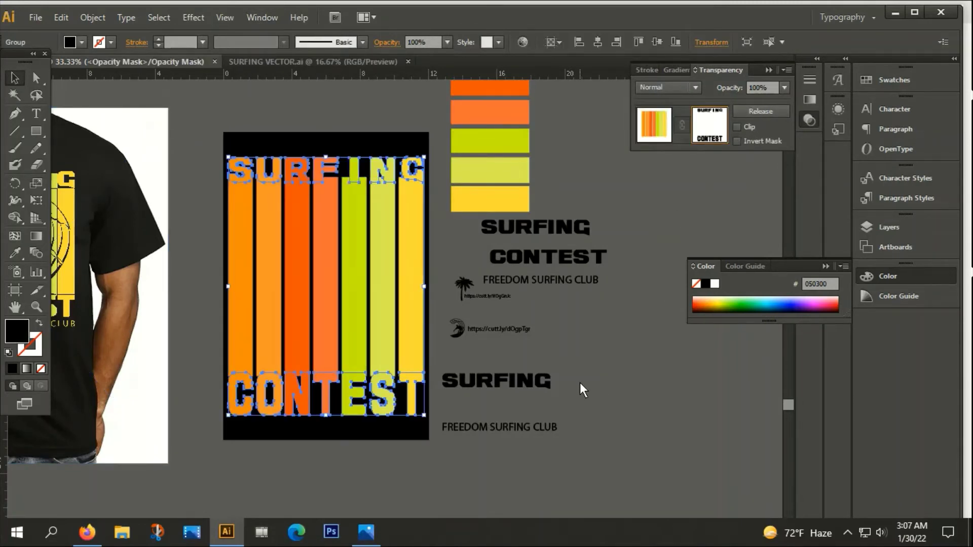
click(661, 122)
click(625, 259)
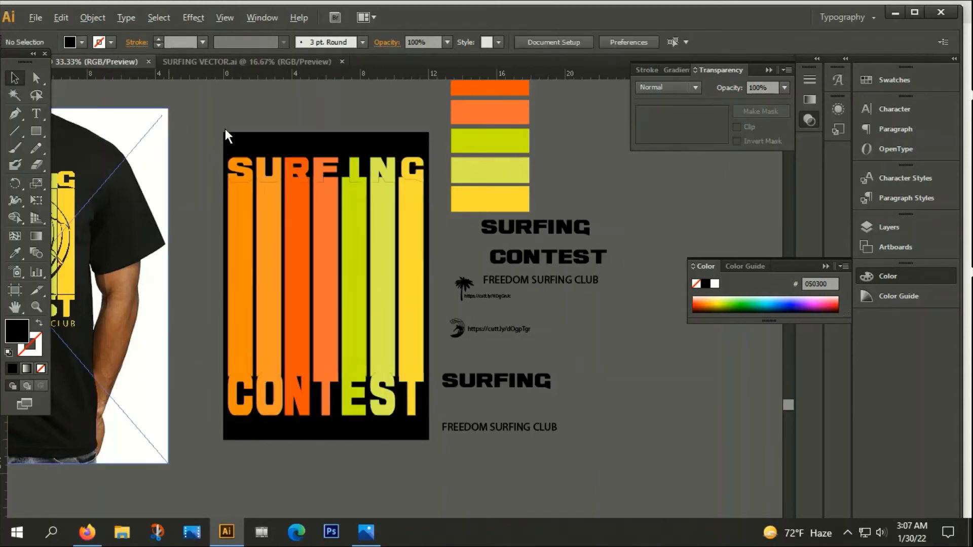
Nudge the SURF letters up two arrow-key steps
scroll(214, 176, up, 3)
scroll(216, 193, up, 2)
click(216, 193)
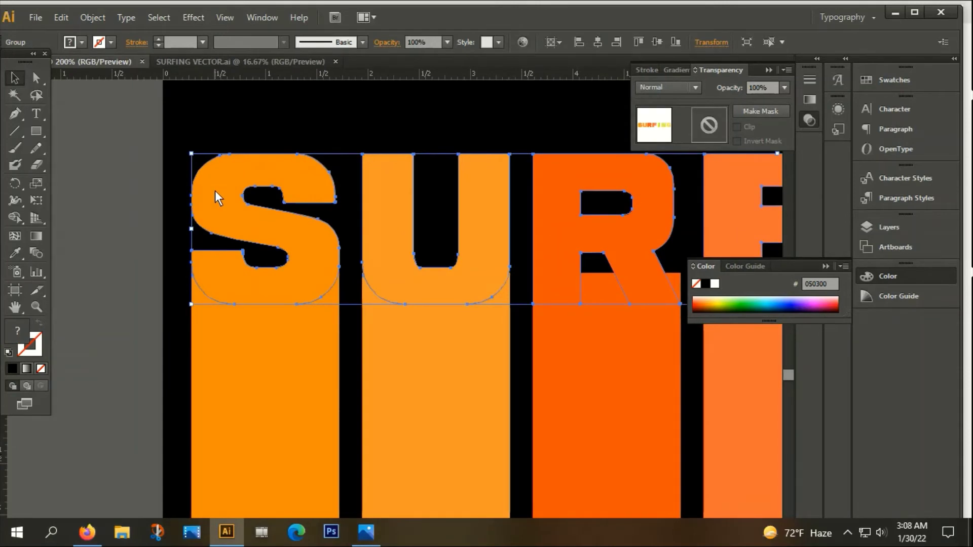
key(Up)
key(Up)
key(Up)
key(Up)
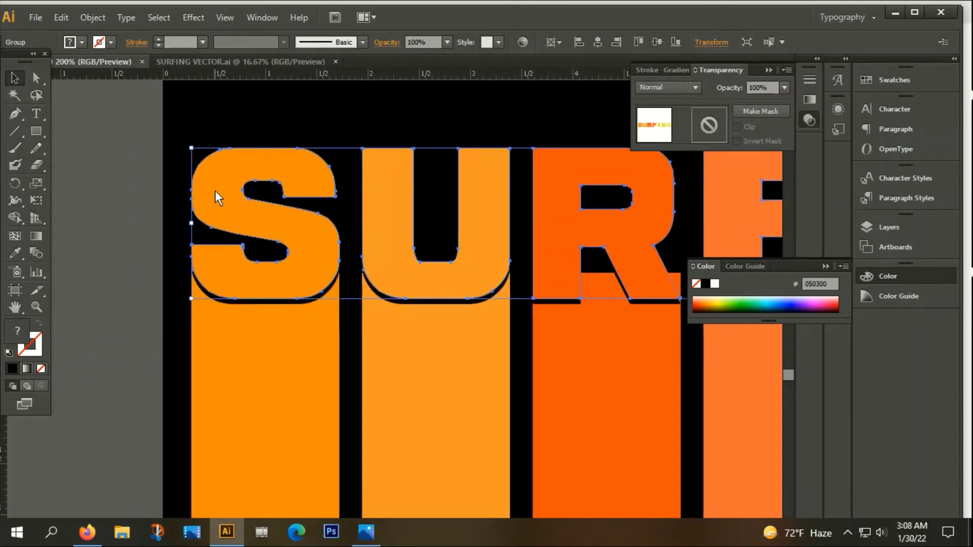
key(Up)
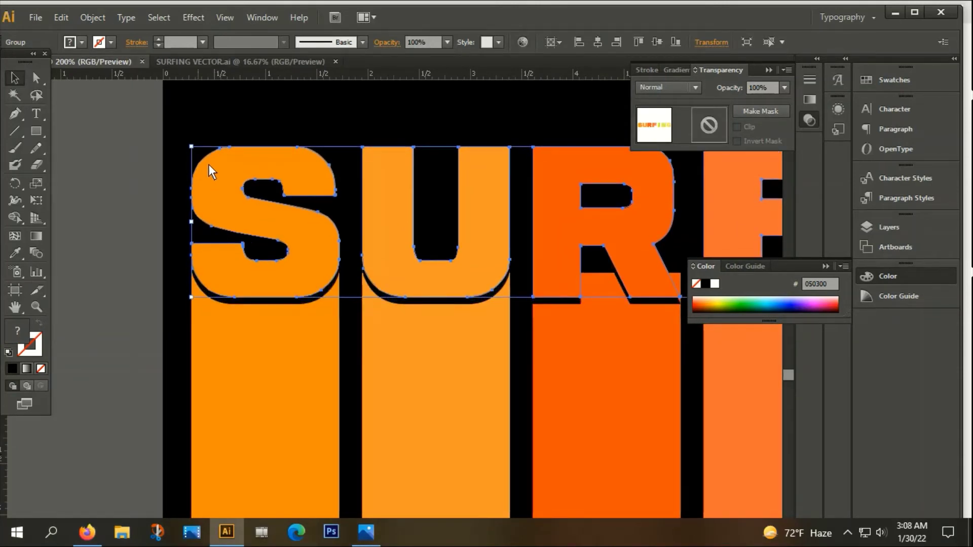
click(187, 94)
Nudge the CONTEST letters down two arrow-key steps
scroll(192, 111, down, 2)
scroll(217, 157, down, 3)
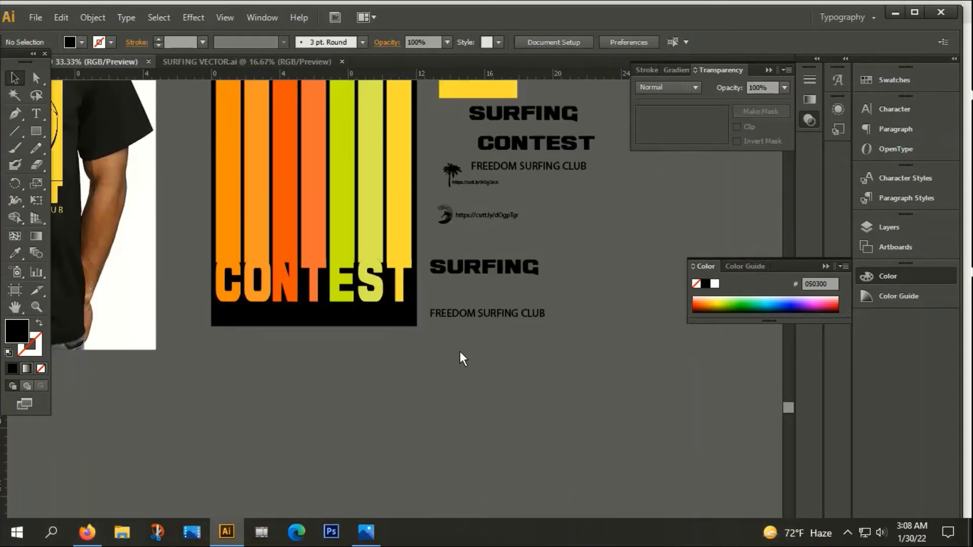
scroll(239, 334, up, 3)
click(217, 235)
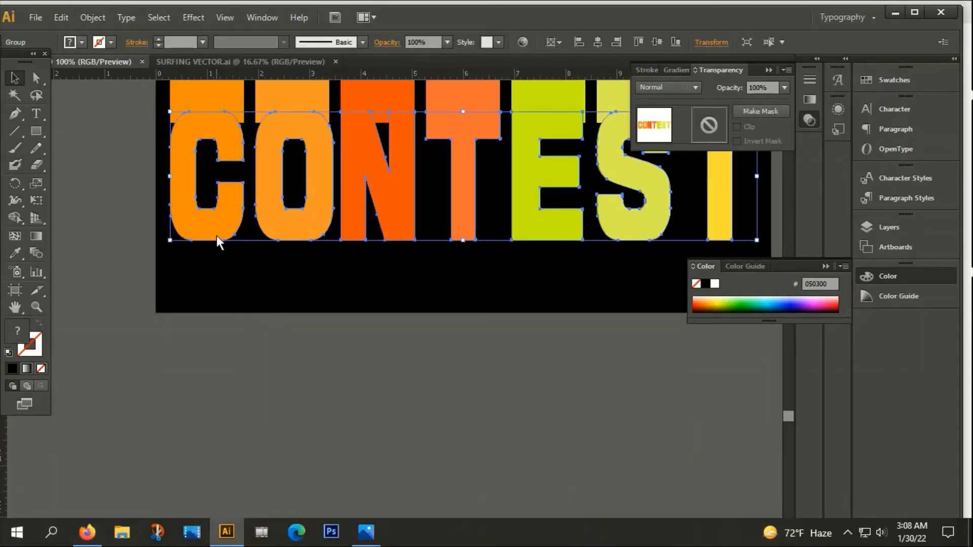
key(Down)
key(Down)
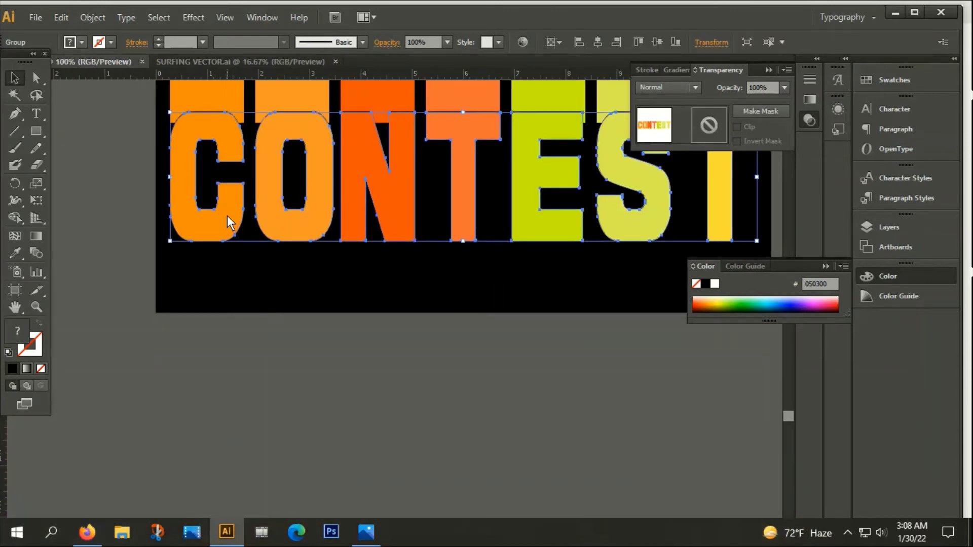
key(Down)
key(Down)
key(Down)
key(Down)
key(Down)
click(299, 299)
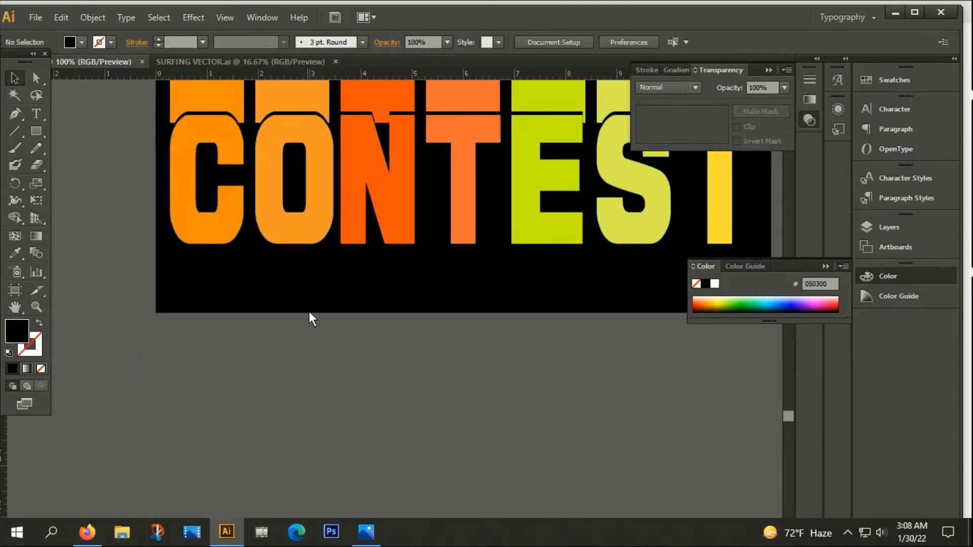
Pan toward the T-shirt mockup and start editing the short link text to copy it
scroll(317, 321, down, 2)
scroll(380, 329, down, 1)
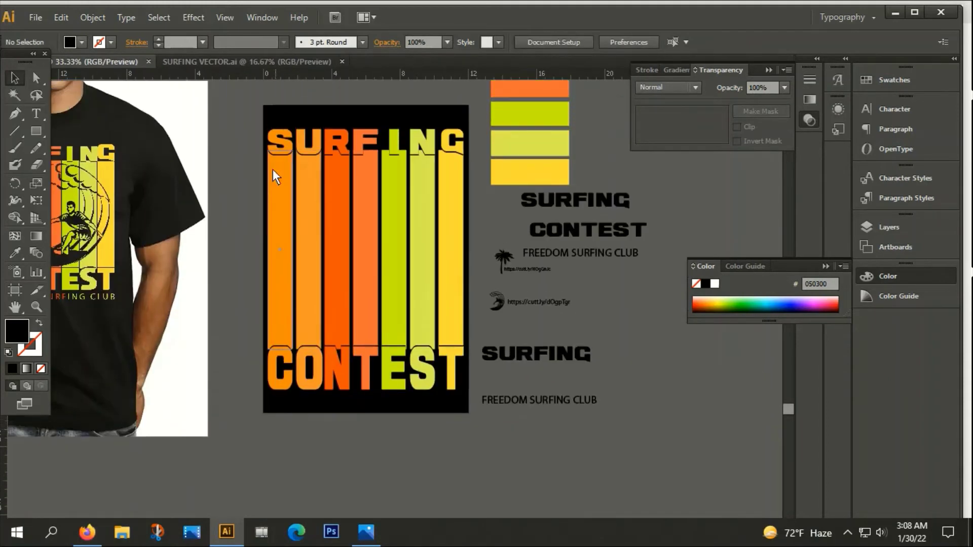
click(406, 304)
click(549, 326)
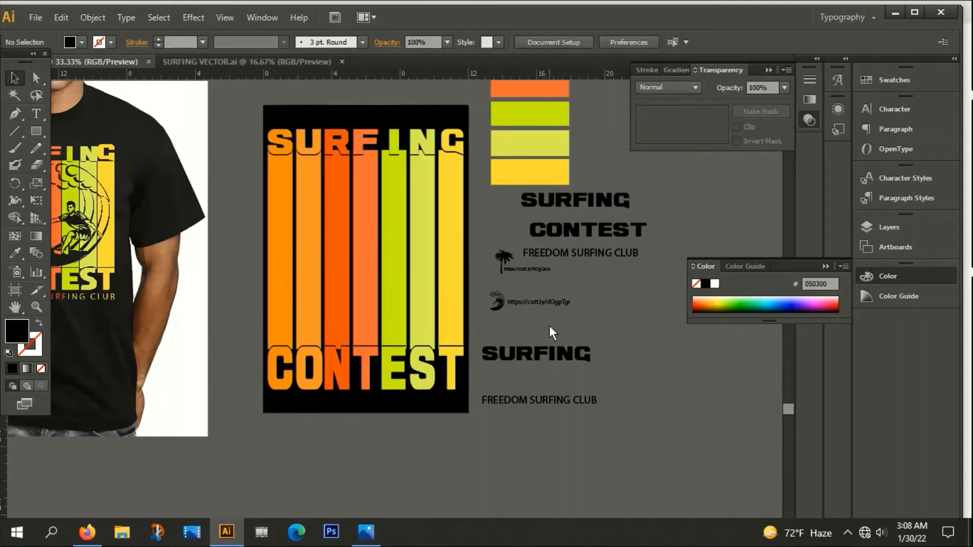
mouse_move(548, 294)
mouse_down()
mouse_move(572, 312)
mouse_move(619, 300)
mouse_up()
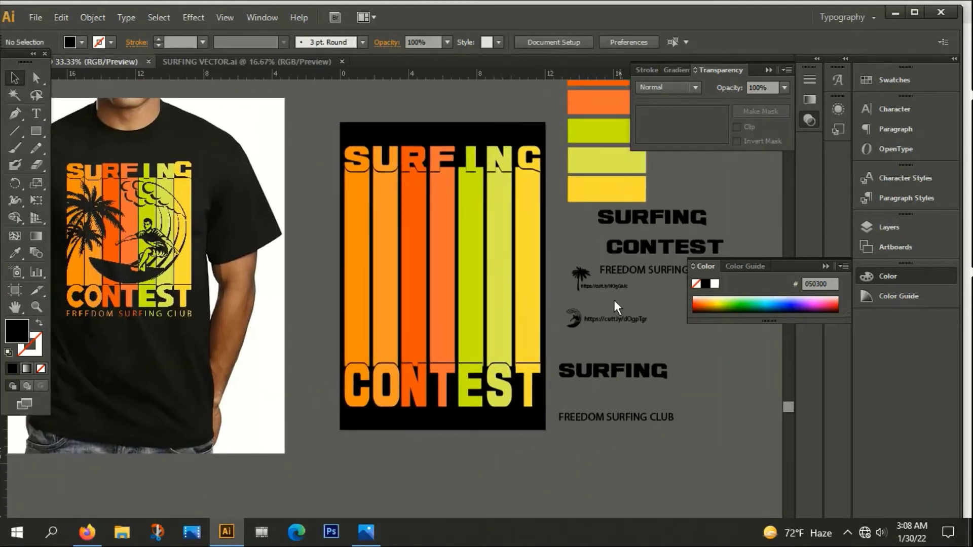
click(445, 221)
click(704, 341)
drag(525, 332, 516, 314)
key(ctrl+c)
click(601, 302)
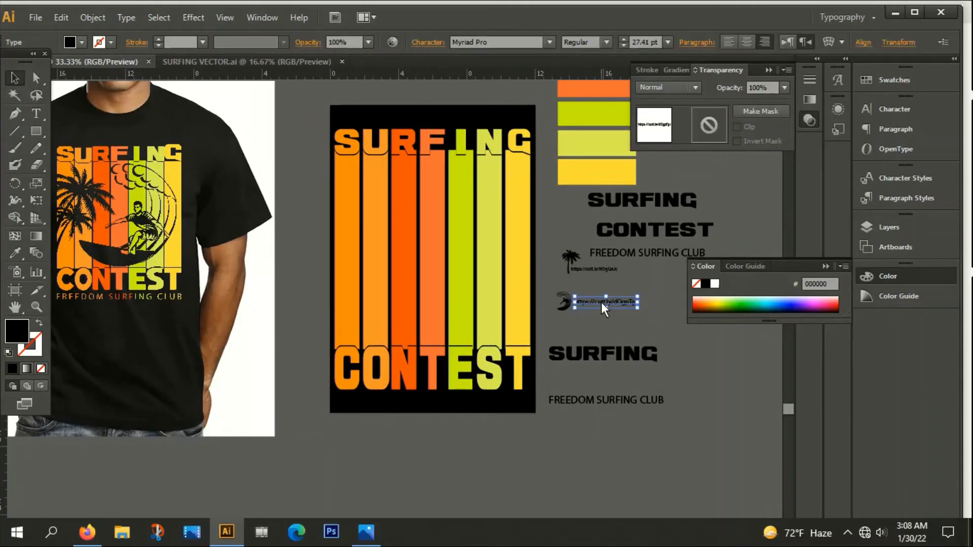
double_click(601, 302)
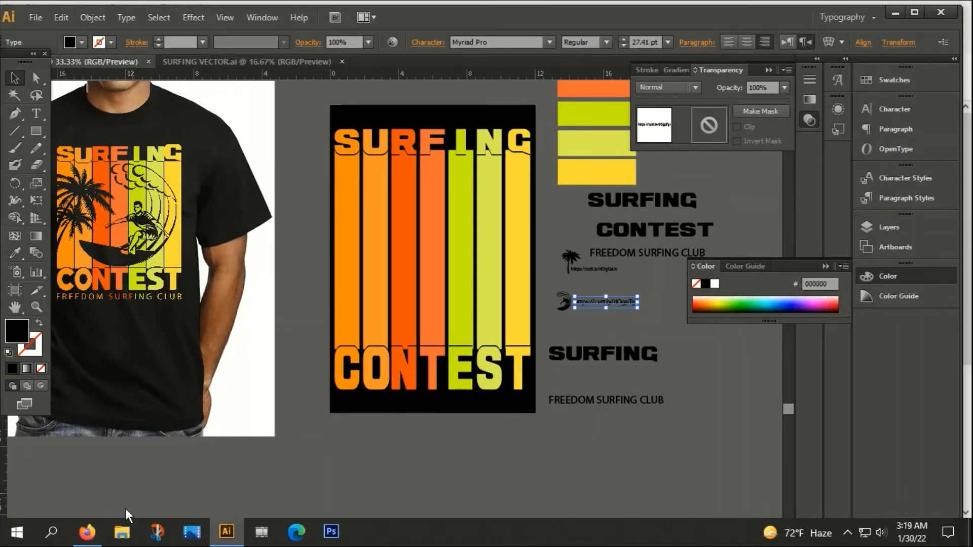
Open the copied cutt.ly link in Firefox and save the JPG preview image
click(97, 537)
click(338, 67)
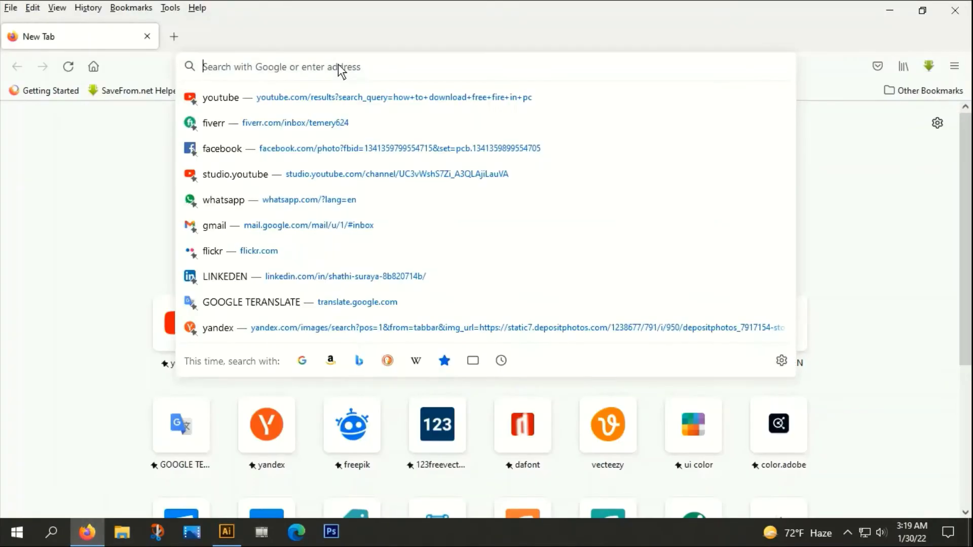
key(ctrl+v)
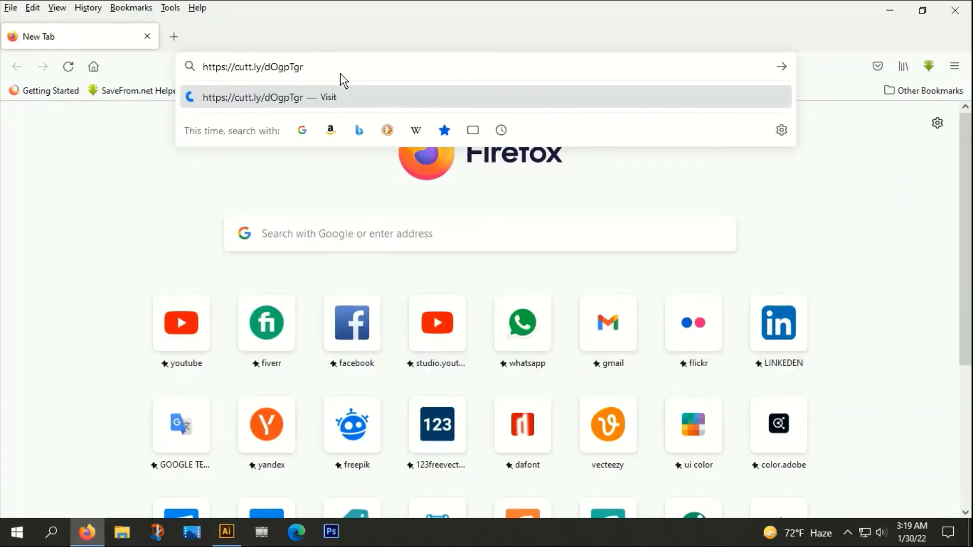
key(Return)
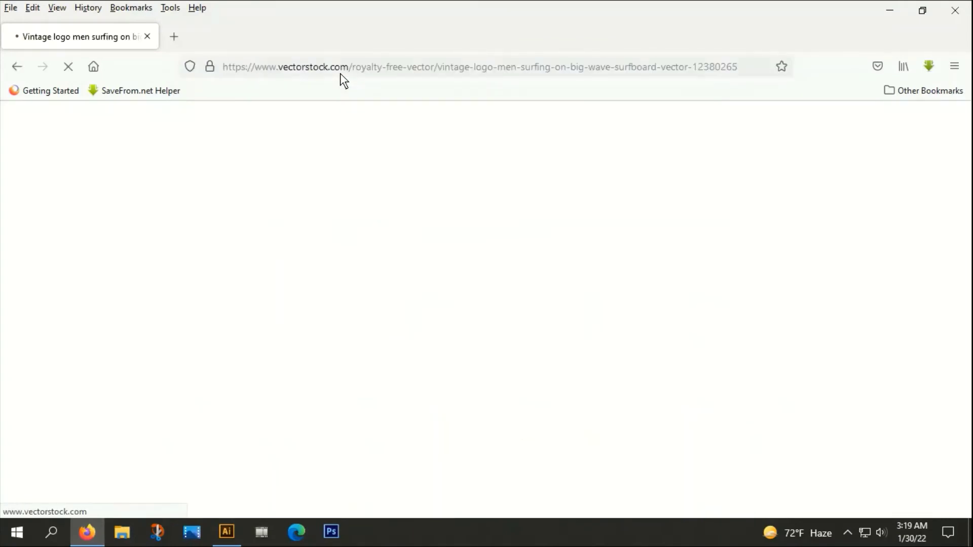
scroll(288, 281, down, 1)
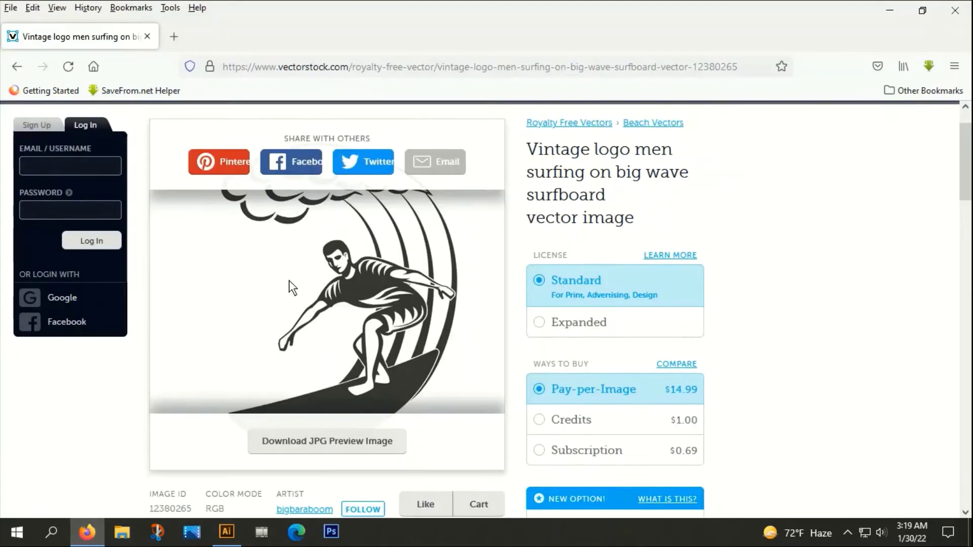
scroll(289, 280, down, 2)
click(338, 343)
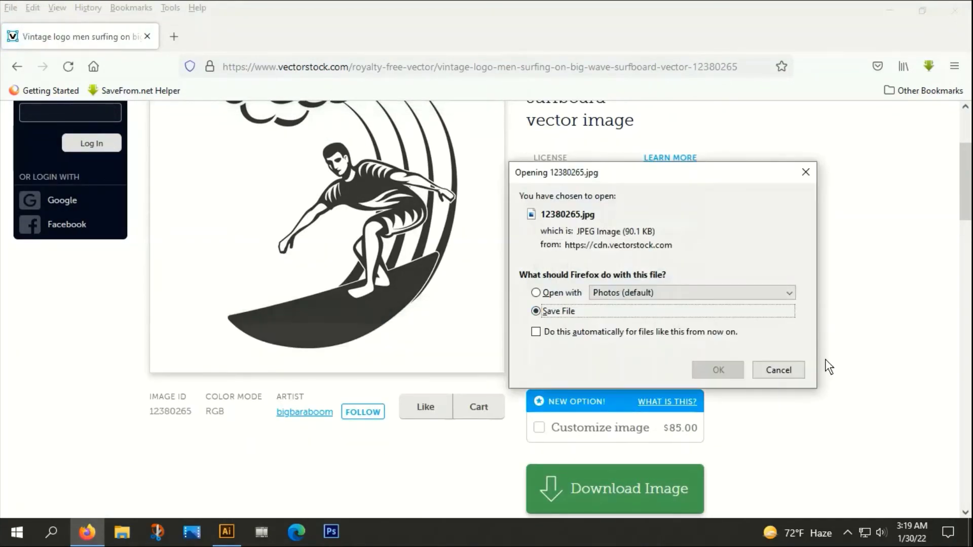
click(725, 369)
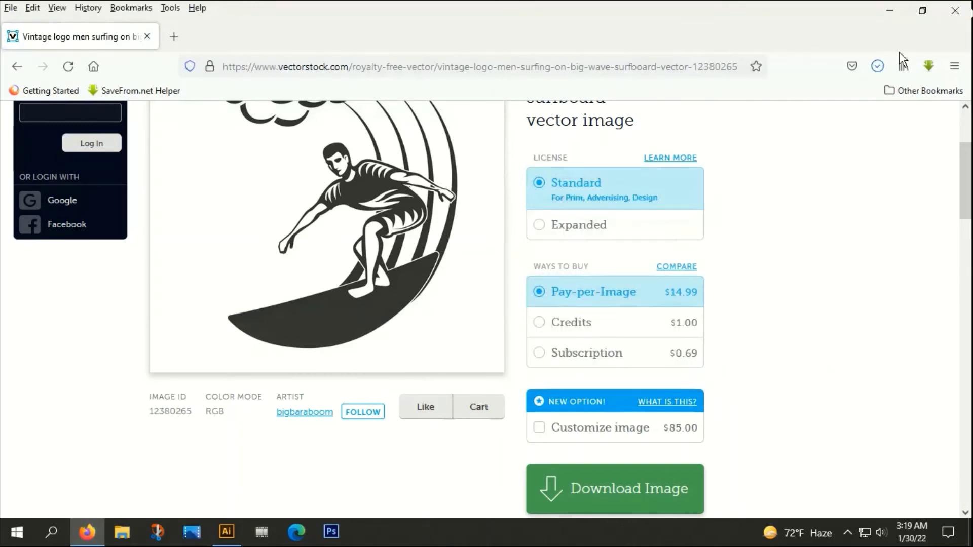
Open 12380265(1).jpg in Photos, copy the image, and return to Illustrator
click(875, 69)
click(657, 104)
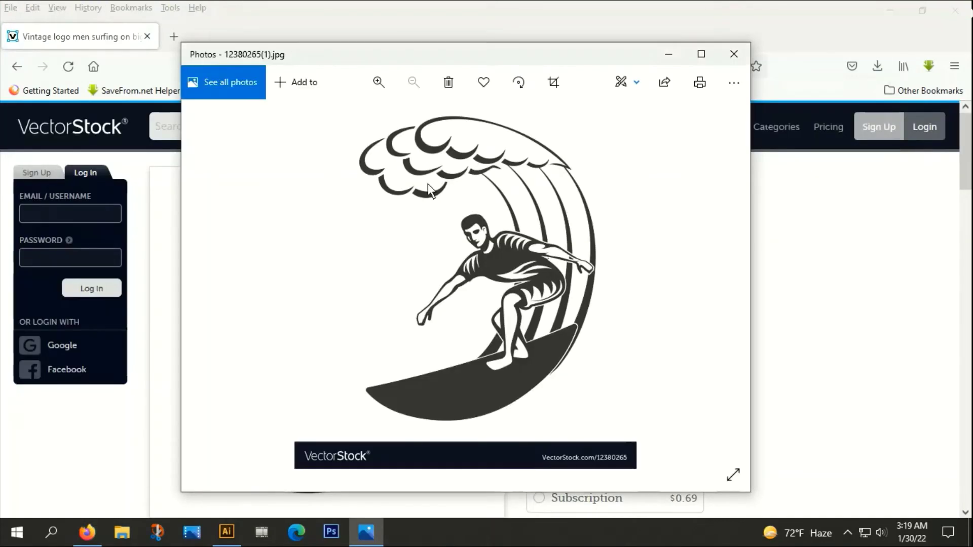
right_click(428, 184)
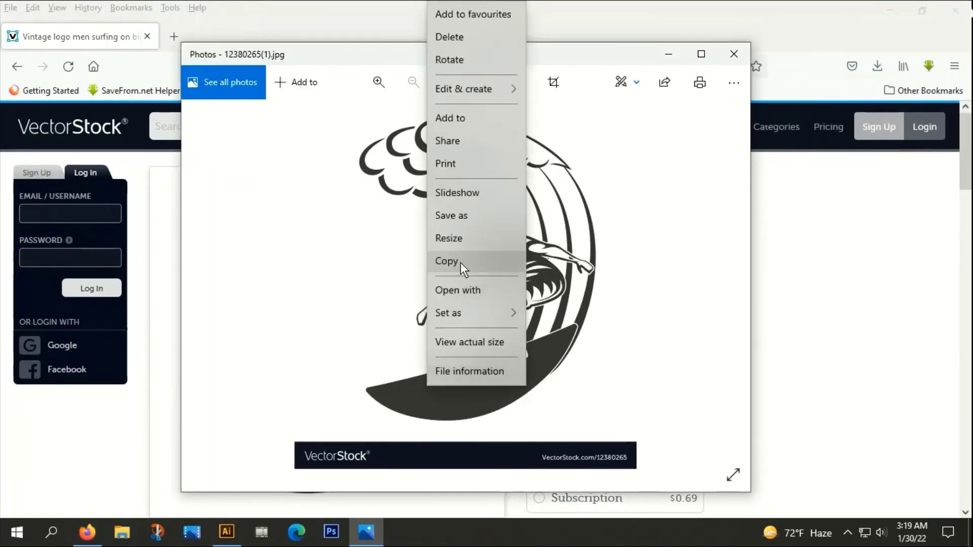
click(460, 263)
click(227, 532)
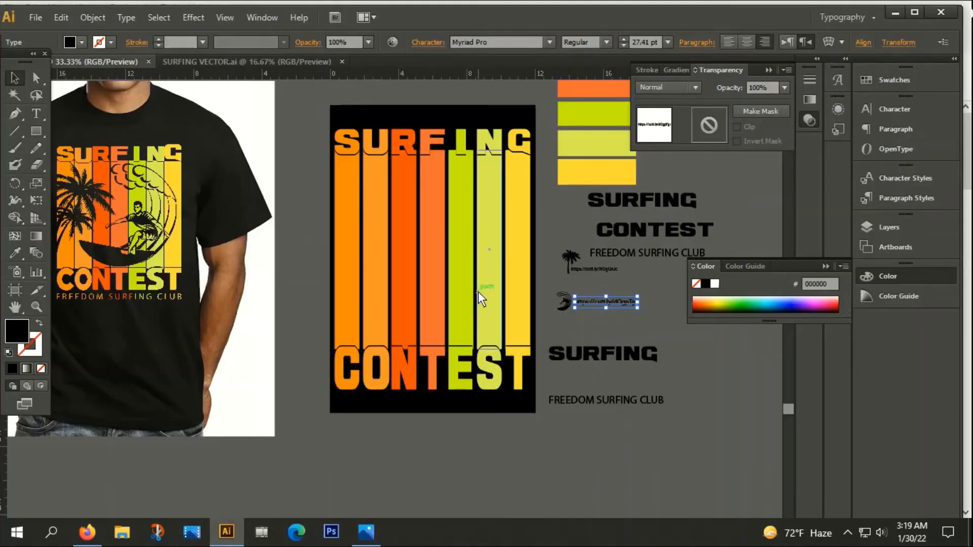
Paste the surfer image above the striped design, then image-trace and expand it
key(ctrl+v)
scroll(518, 361, down, 1)
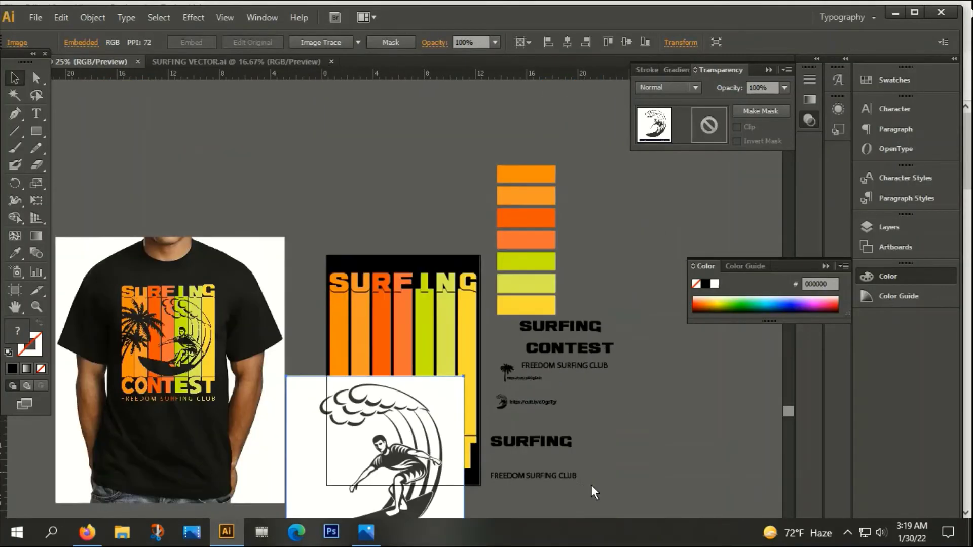
scroll(506, 477, up, 2)
drag(394, 470, 418, 152)
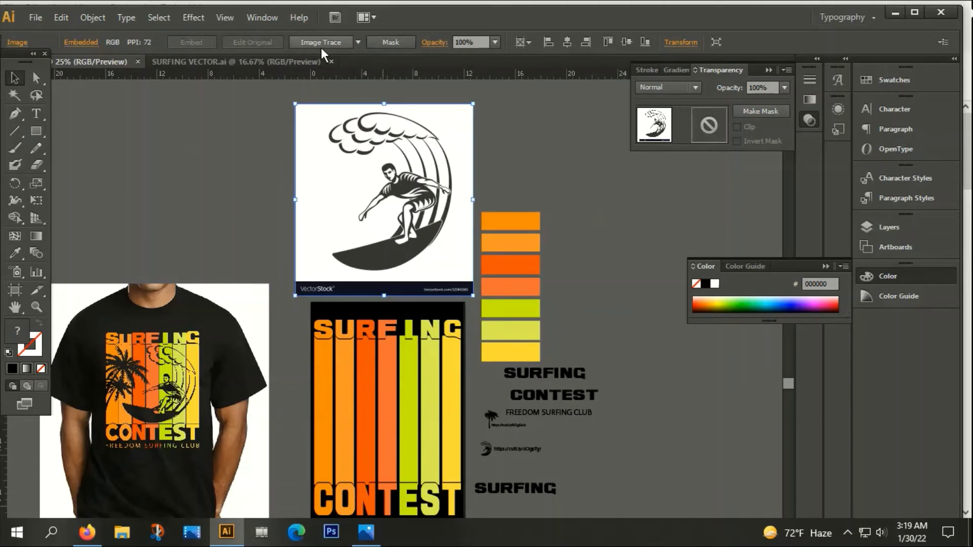
click(319, 42)
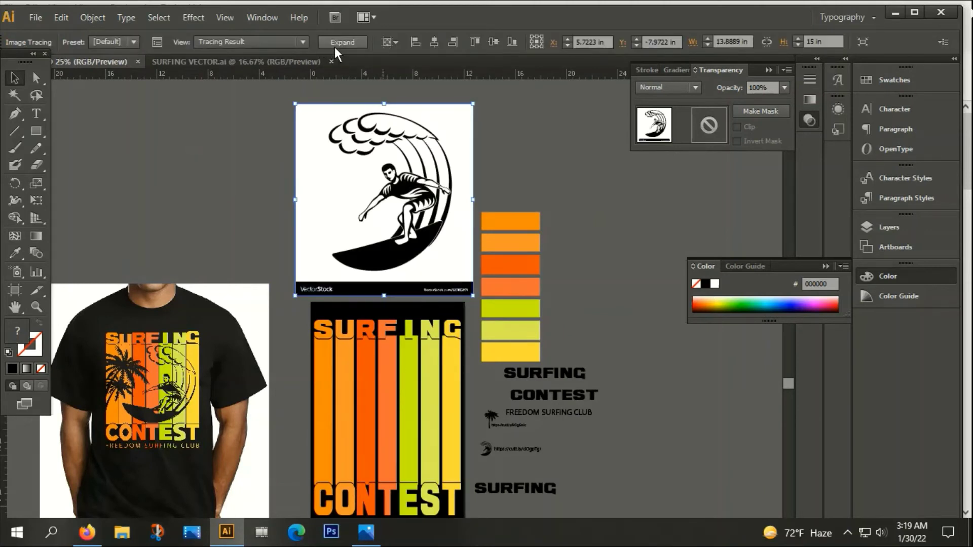
click(335, 45)
Ungroup the traced surfer and delete its white areas using the Magic Wand
right_click(383, 173)
click(431, 249)
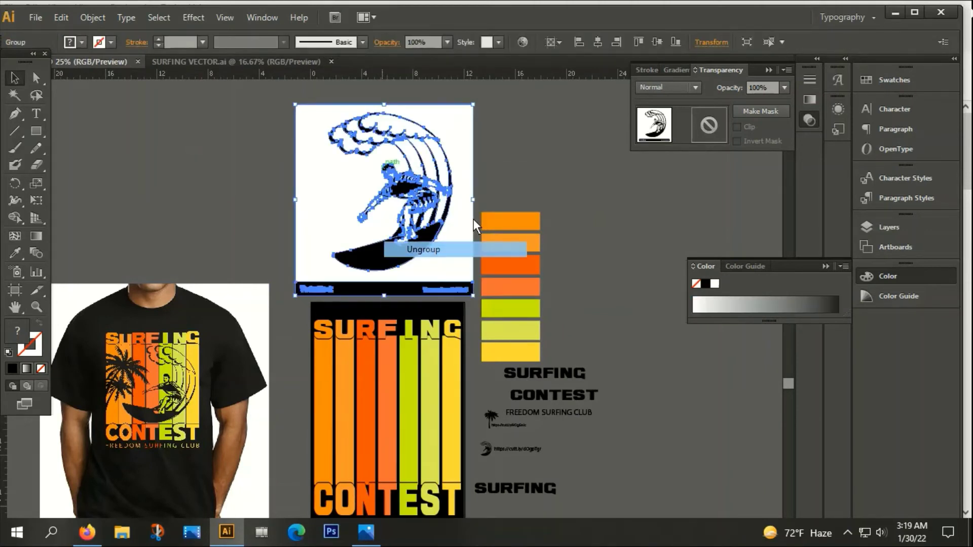
click(578, 145)
click(10, 100)
click(313, 169)
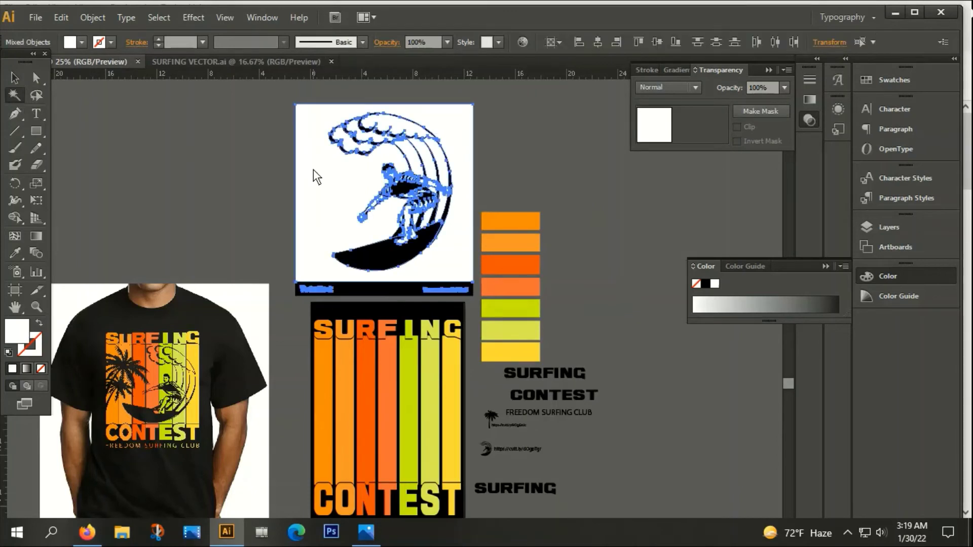
key(Delete)
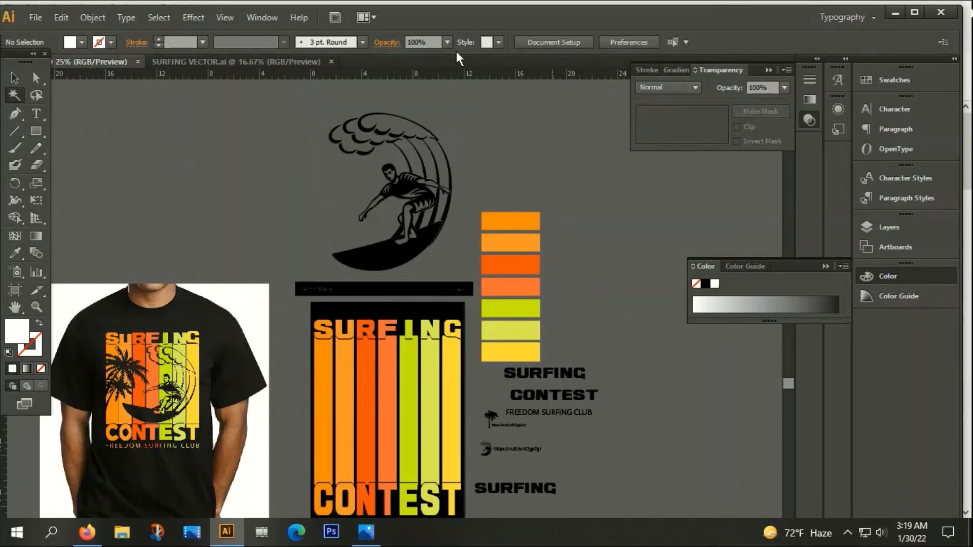
Delete the leftover black bar from the trace and group the wave with the surfer
key(v)
mouse_move(285, 281)
mouse_down()
mouse_move(305, 290)
mouse_move(472, 295)
mouse_up()
key(Delete)
click(439, 222)
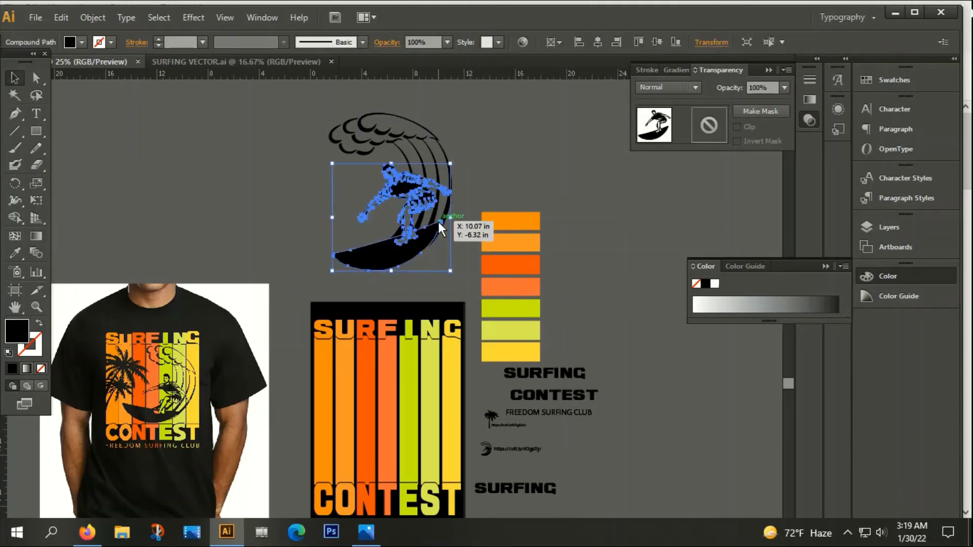
click(291, 102)
drag(281, 98, 423, 278)
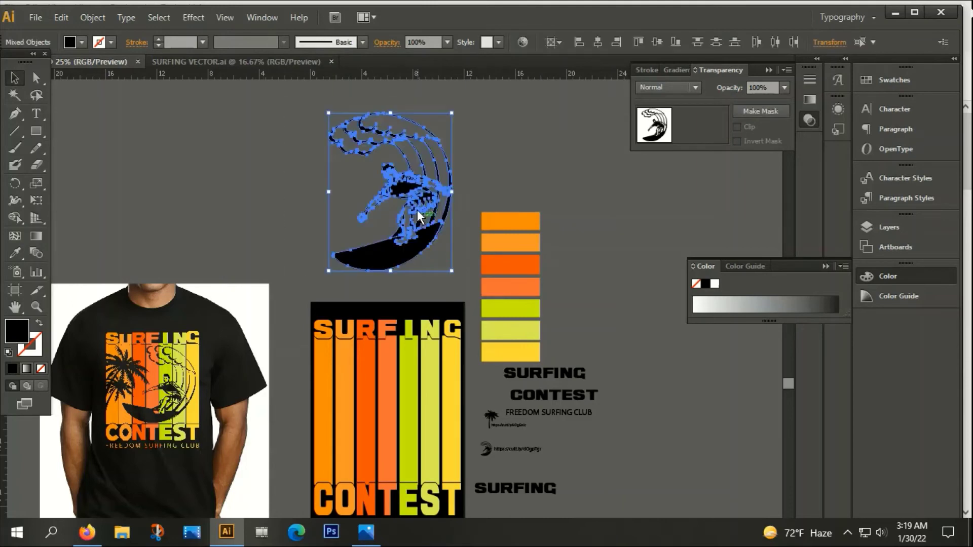
right_click(408, 185)
click(451, 250)
Move the surfer group onto the poster and scale it down between SURFING and CONTEST
scroll(455, 153, down, 1)
scroll(497, 172, down, 1)
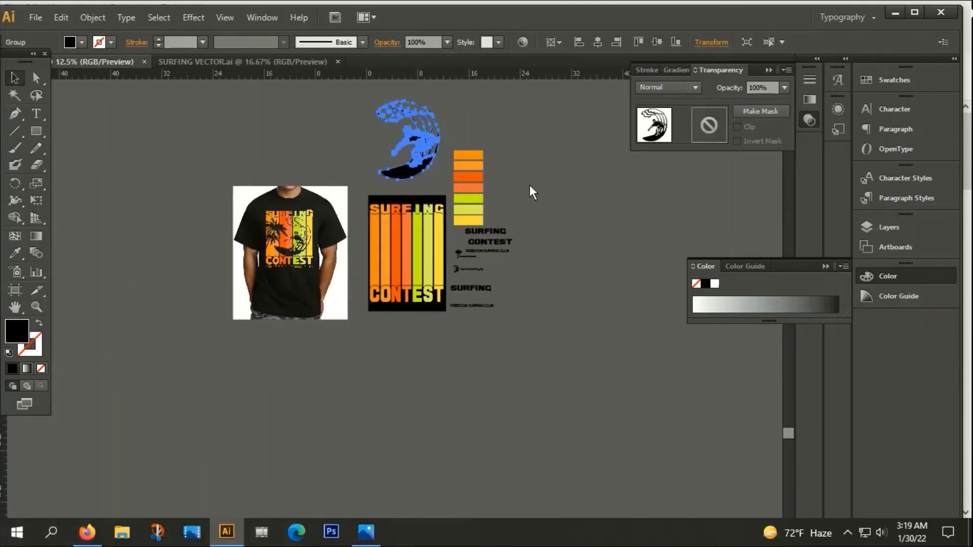
drag(428, 165, 424, 268)
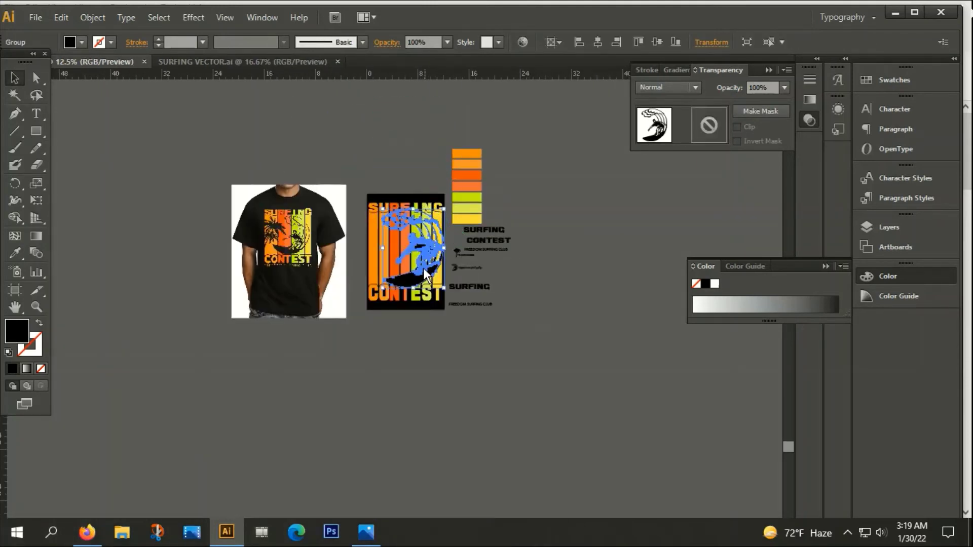
scroll(424, 268, up, 1)
scroll(478, 130, up, 2)
drag(485, 126, 482, 139)
scroll(446, 305, up, 1)
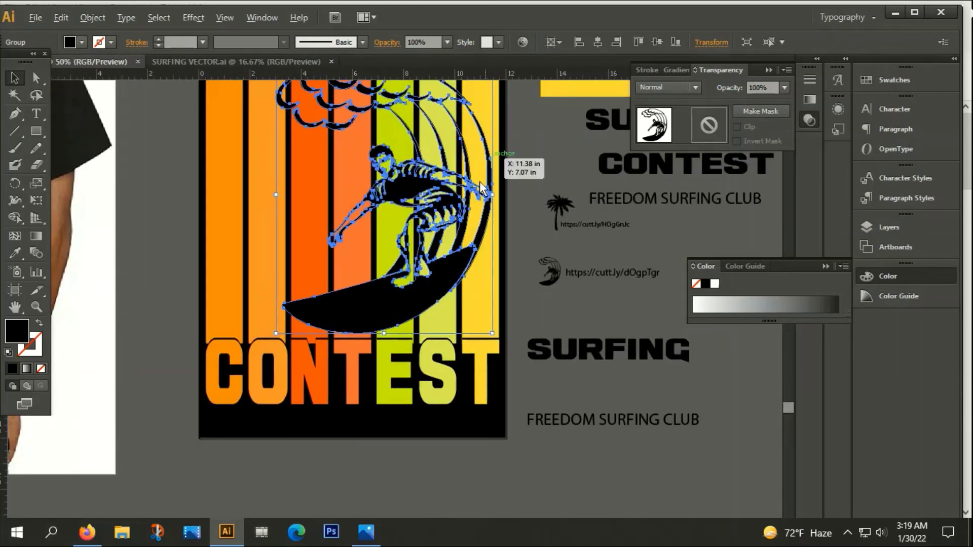
scroll(540, 247, down, 1)
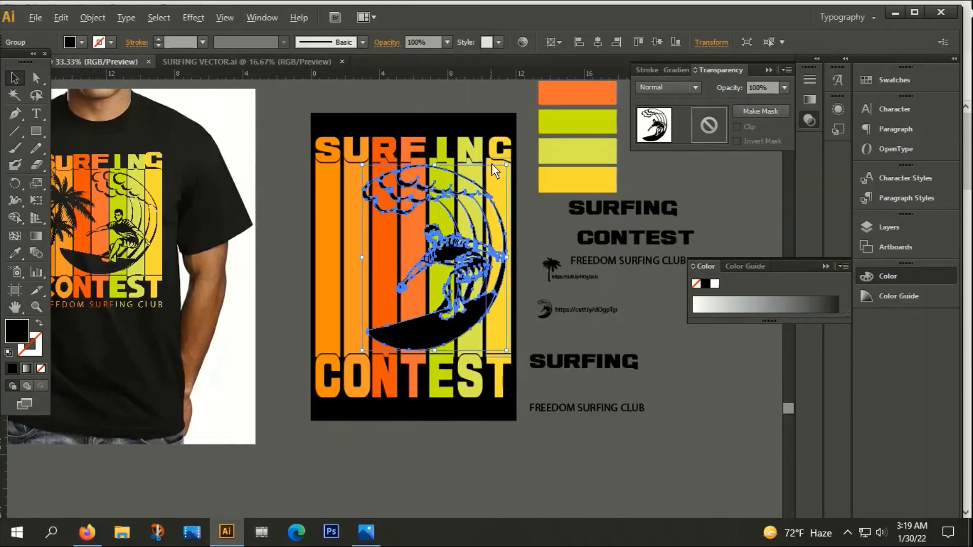
drag(506, 163, 498, 175)
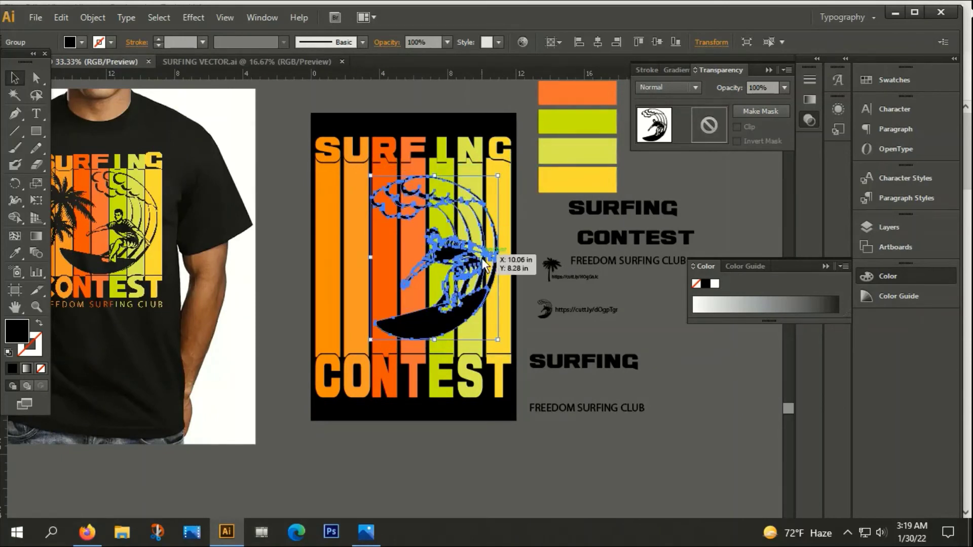
drag(484, 263, 490, 267)
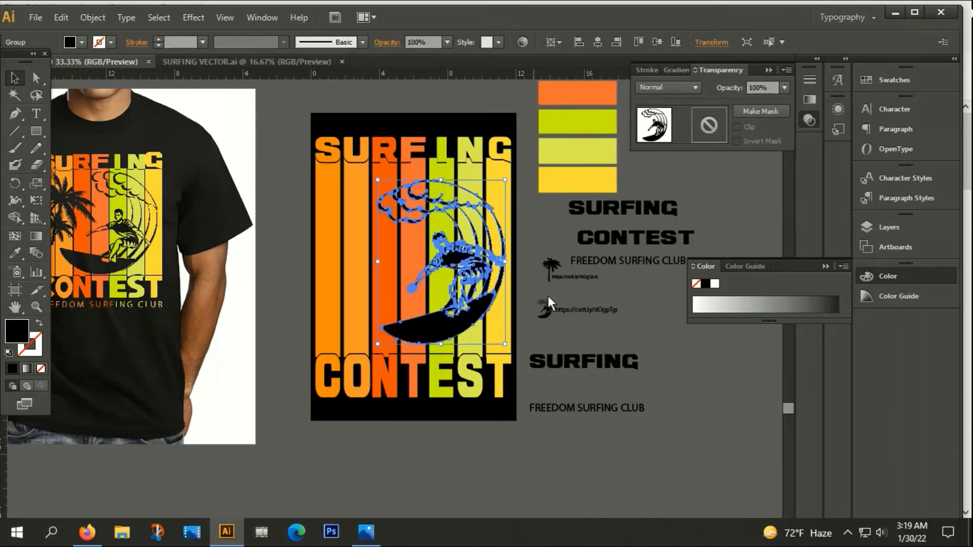
Deselect the surfer group and select the palm tree's short link text
click(667, 333)
scroll(477, 302, down, 1)
scroll(534, 284, up, 2)
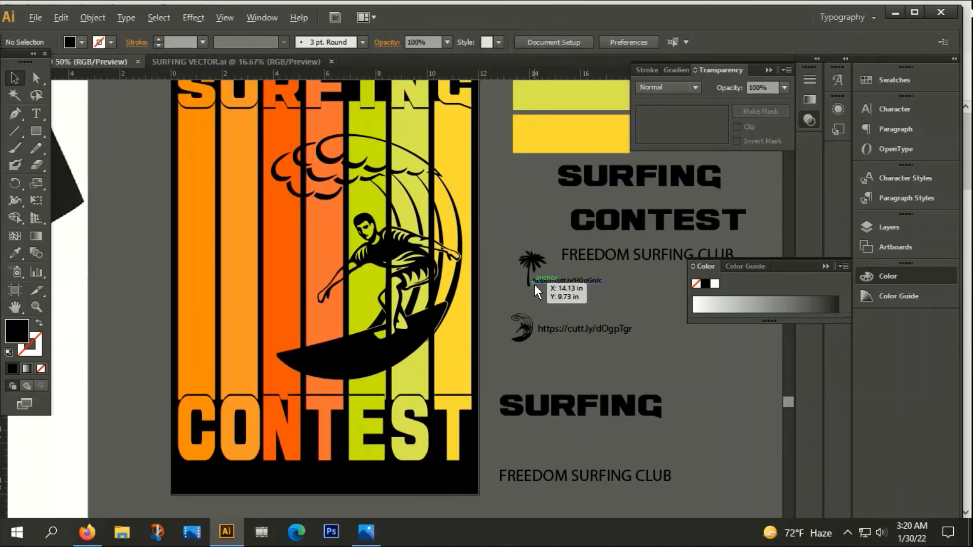
click(572, 279)
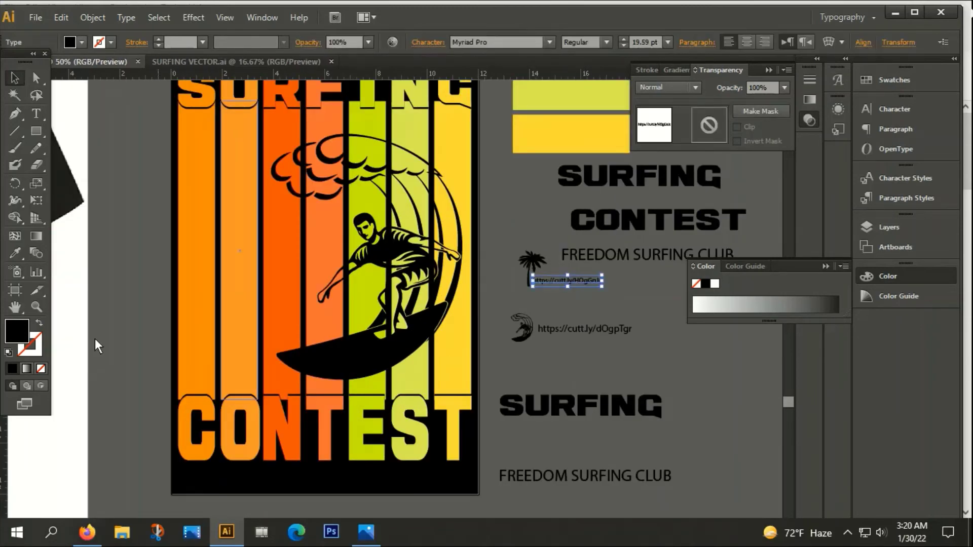
Load the palm-tree short link in Firefox and copy the VectorStock palm tree image
click(86, 532)
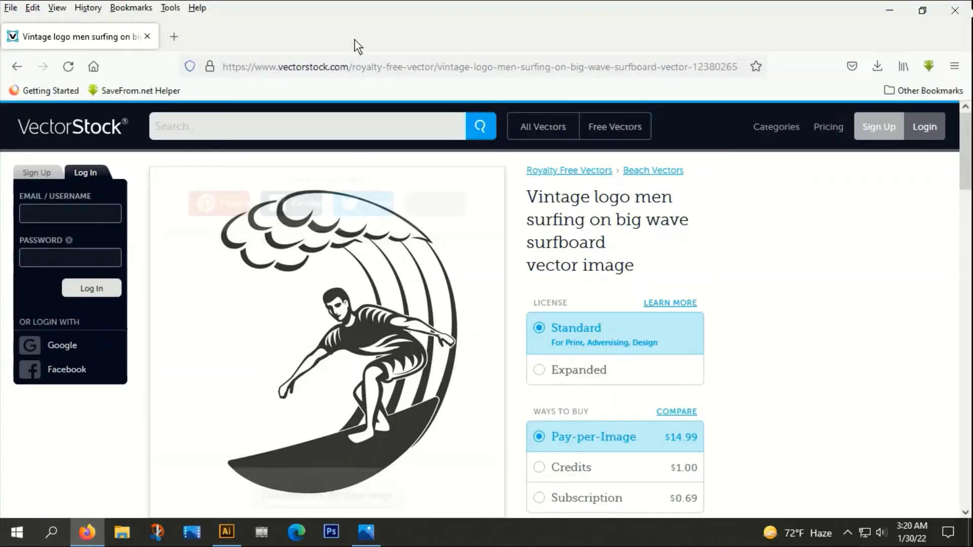
click(294, 68)
key(ctrl+v)
key(Return)
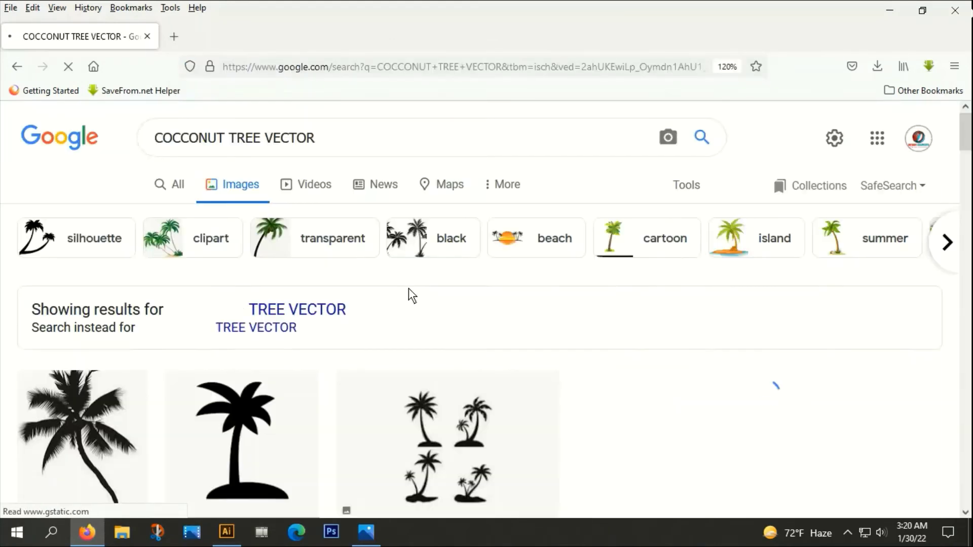
click(489, 332)
scroll(489, 332, down, 3)
right_click(739, 276)
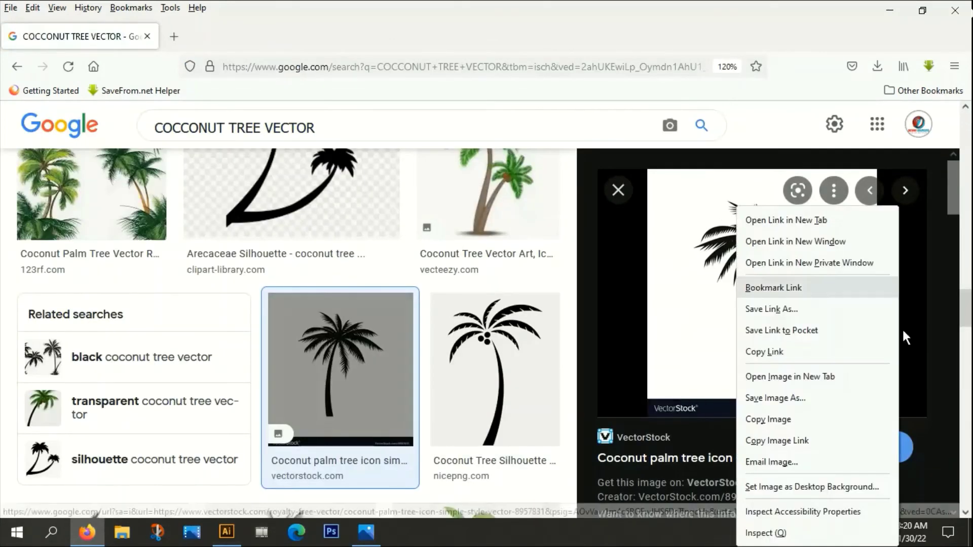
click(770, 422)
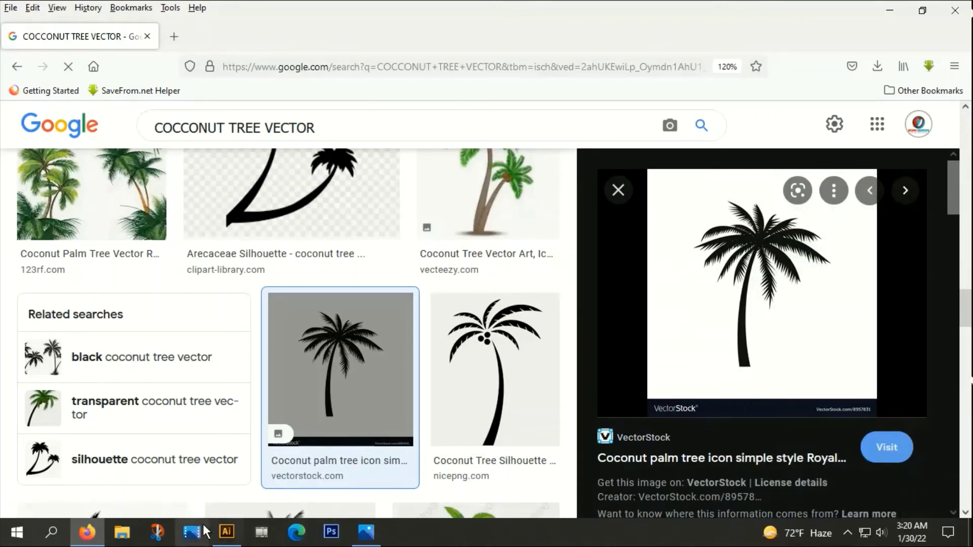
click(227, 531)
Paste the palm tree image above the surfing artwork, then image-trace and expand it
key(ctrl+v)
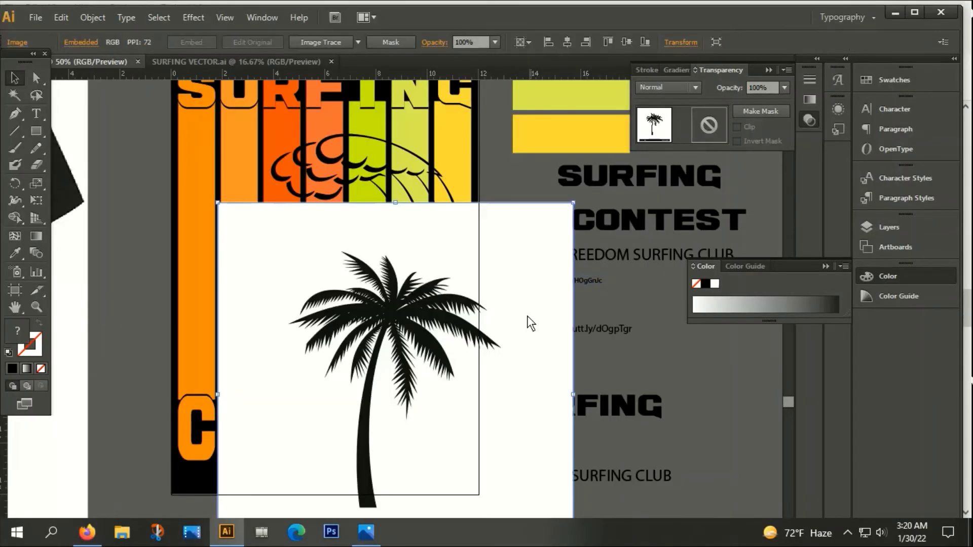
key(ctrl+minus)
key(ctrl+minus)
drag(387, 432, 340, 157)
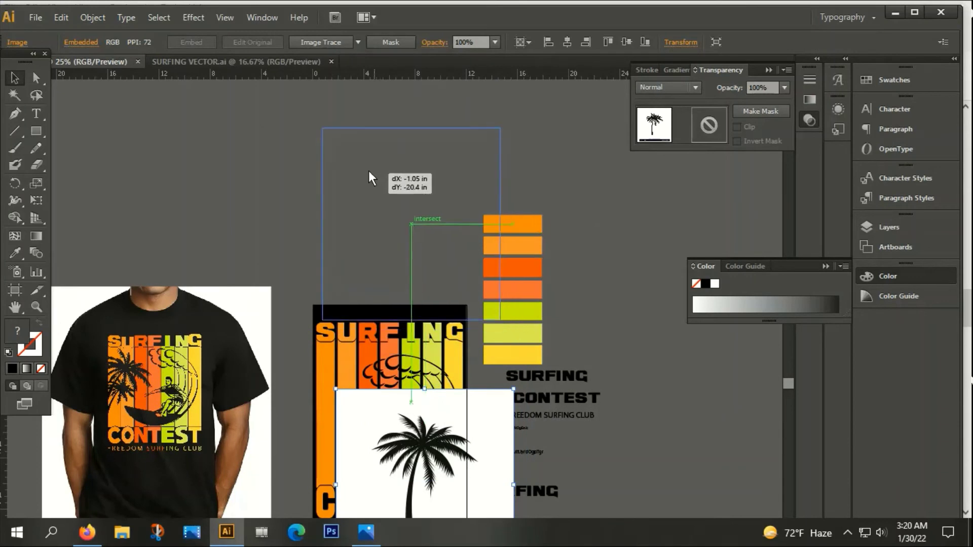
click(332, 42)
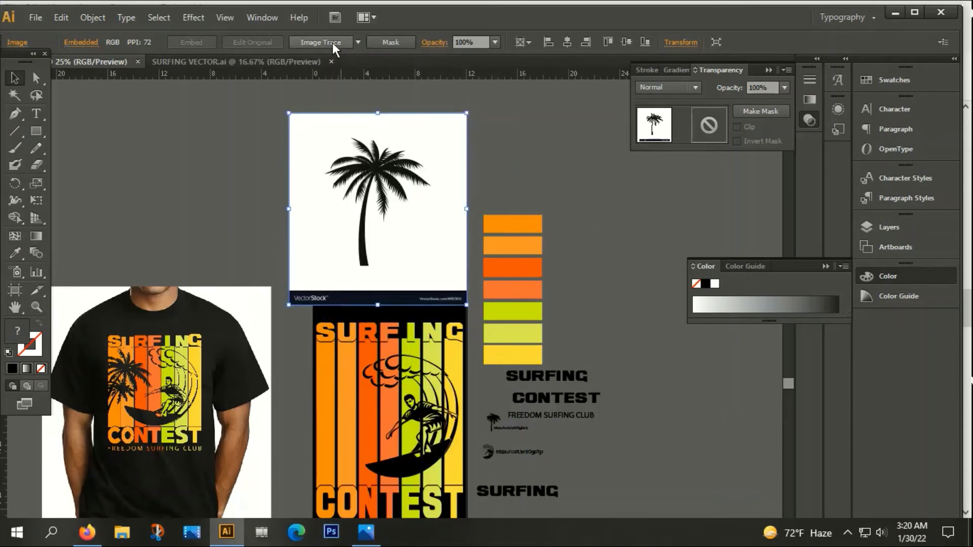
click(331, 41)
right_click(342, 155)
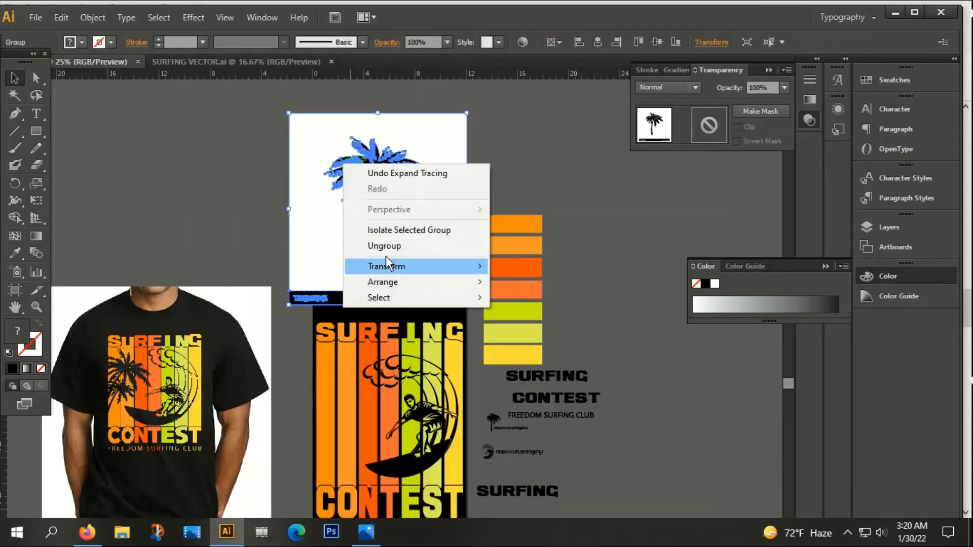
click(655, 202)
Remove the palm's white background with the Magic Wand and delete the black bar beneath
click(273, 235)
click(15, 95)
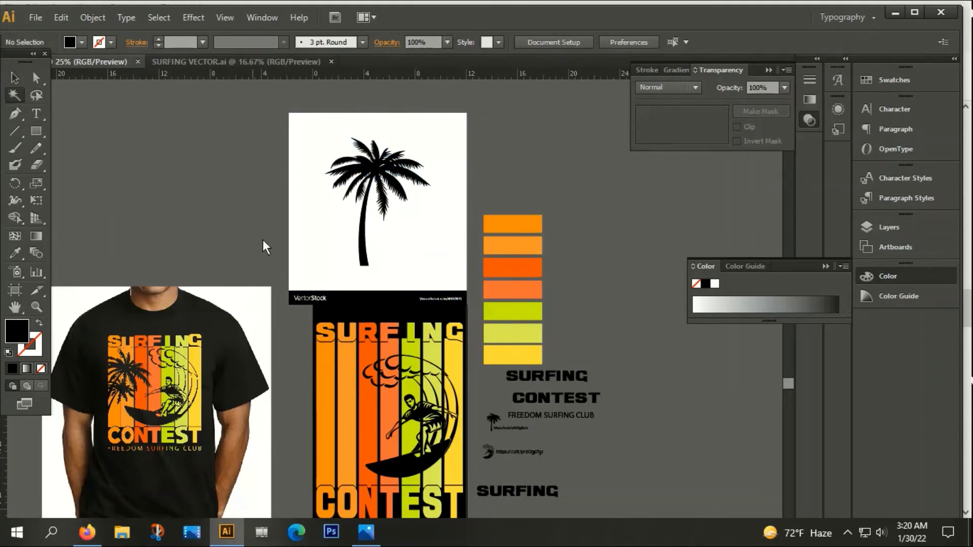
click(312, 249)
key(Delete)
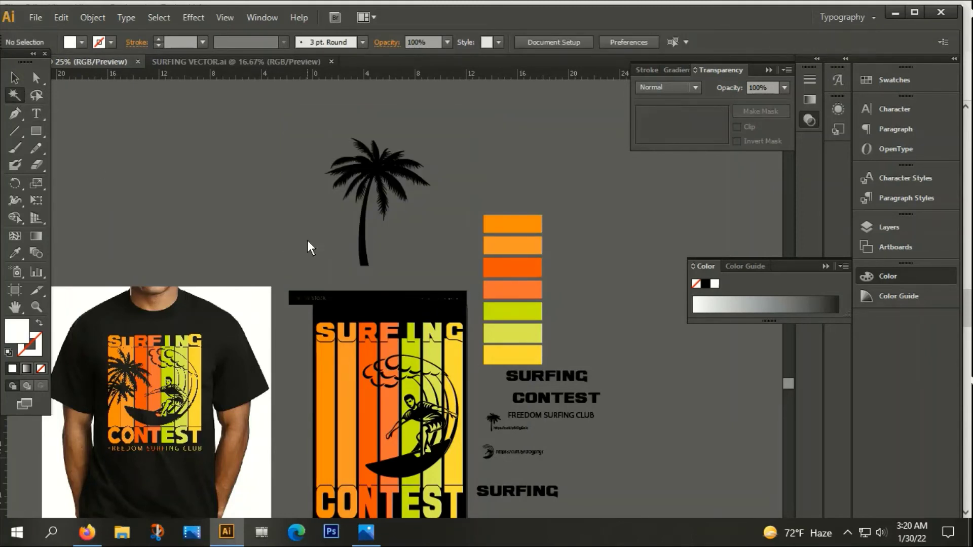
click(14, 78)
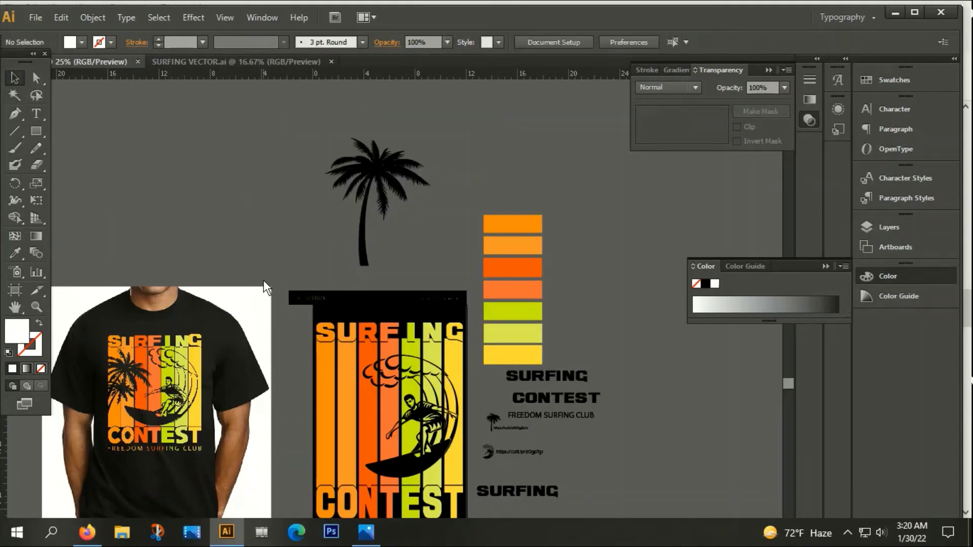
drag(282, 274, 464, 305)
key(Delete)
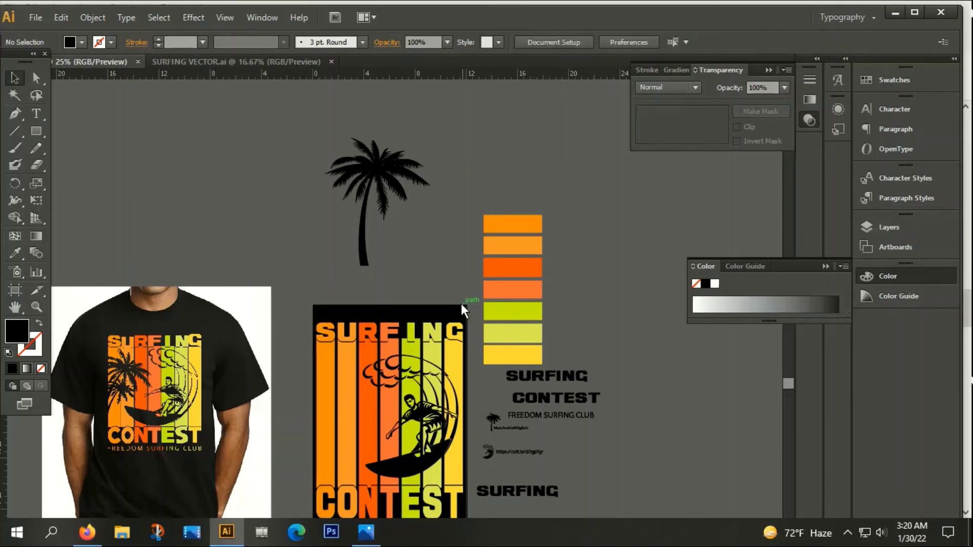
click(369, 158)
Place the palm tree on the poster's left side, tilted about 13° and slightly shrunk
scroll(365, 156, down, 2)
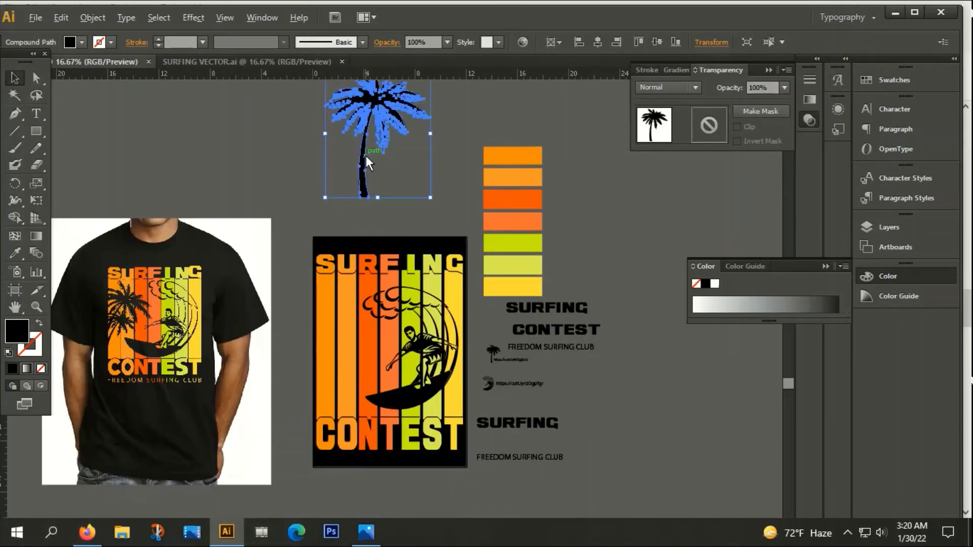
scroll(366, 156, down, 1)
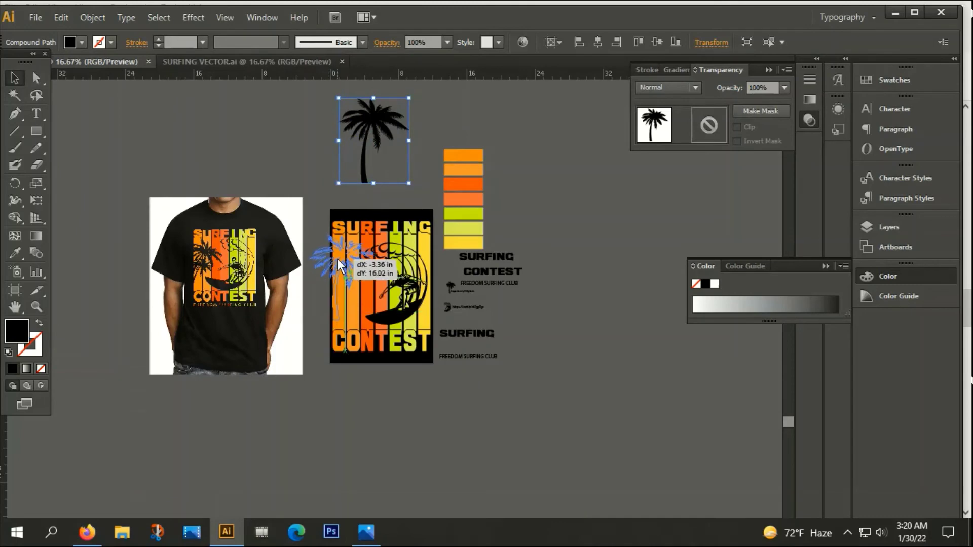
drag(366, 123, 340, 282)
key(ctrl+equal)
key(ctrl+equal)
key(ctrl+equal)
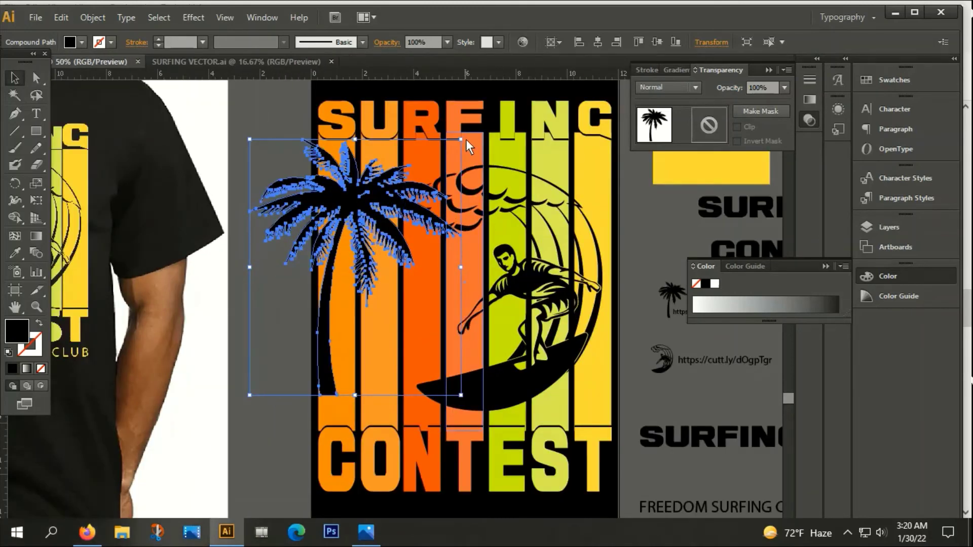
drag(465, 138, 477, 183)
drag(378, 203, 377, 230)
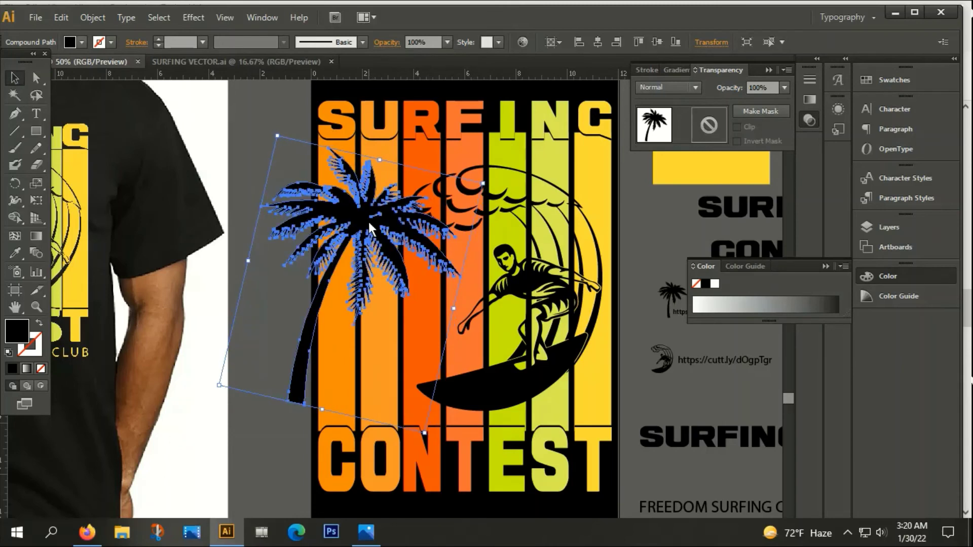
drag(483, 185, 472, 195)
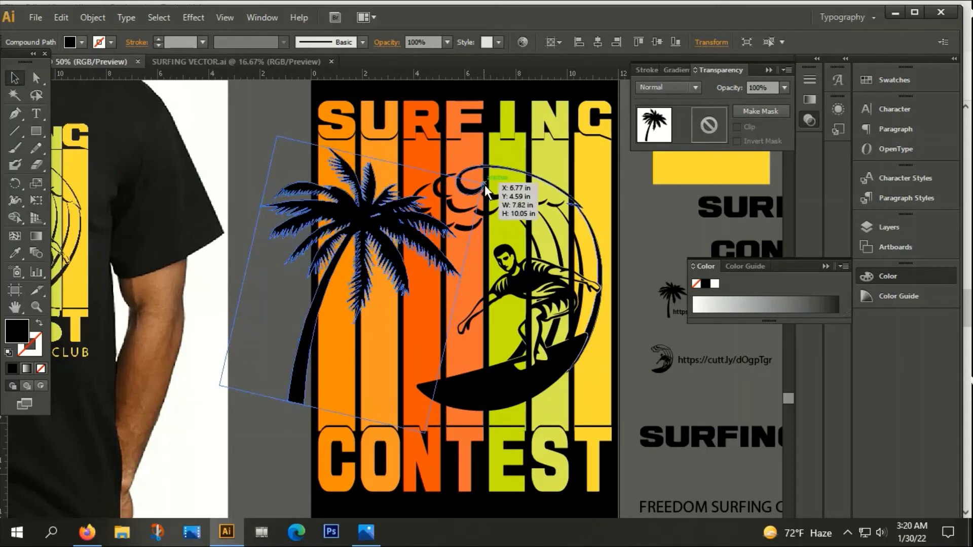
drag(366, 252, 361, 231)
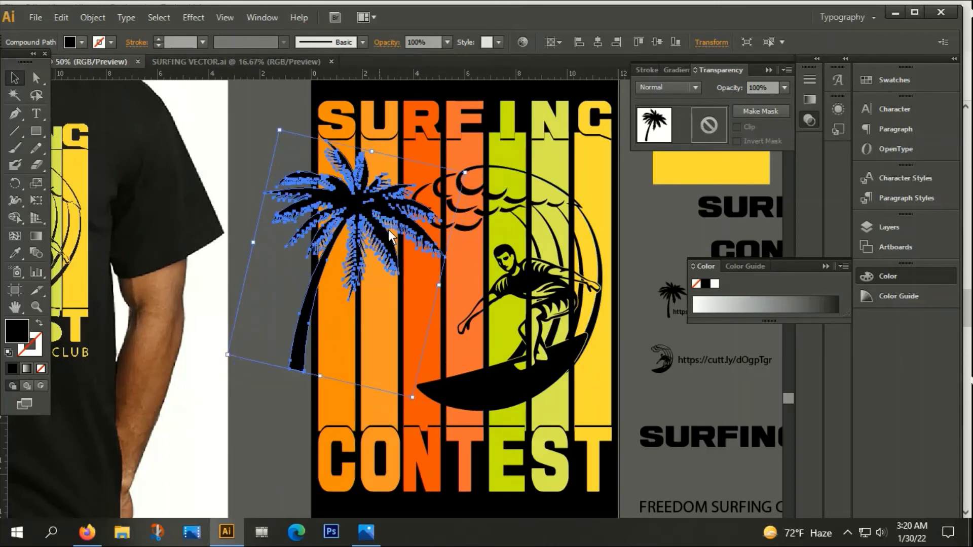
Tilt the surfer and wave group about 10° clockwise
click(569, 193)
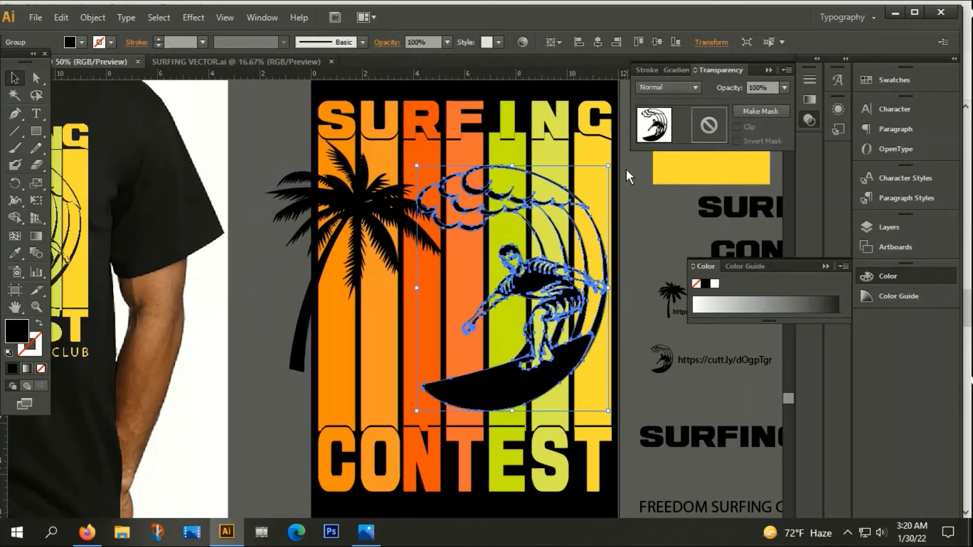
mouse_move(613, 162)
mouse_down()
mouse_move(620, 190)
mouse_move(583, 233)
mouse_up()
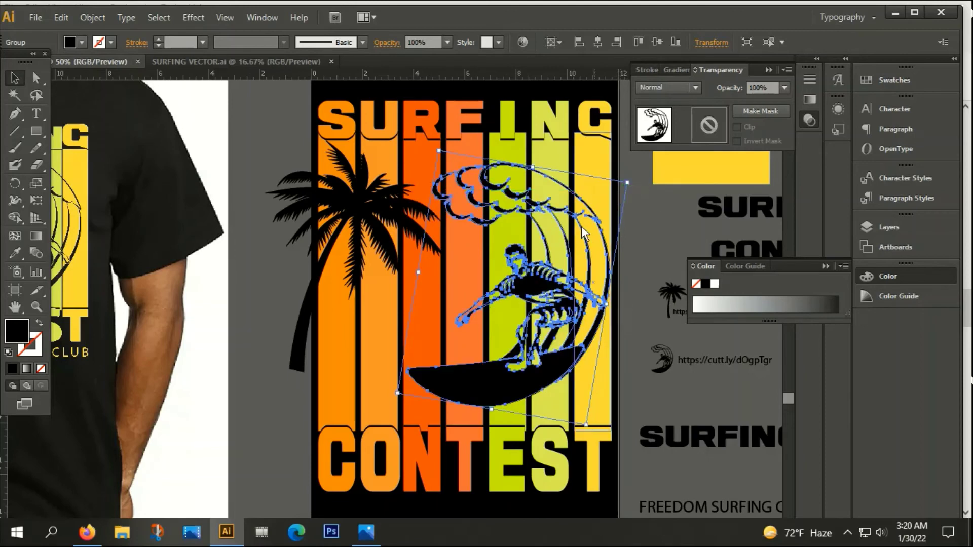
click(564, 361)
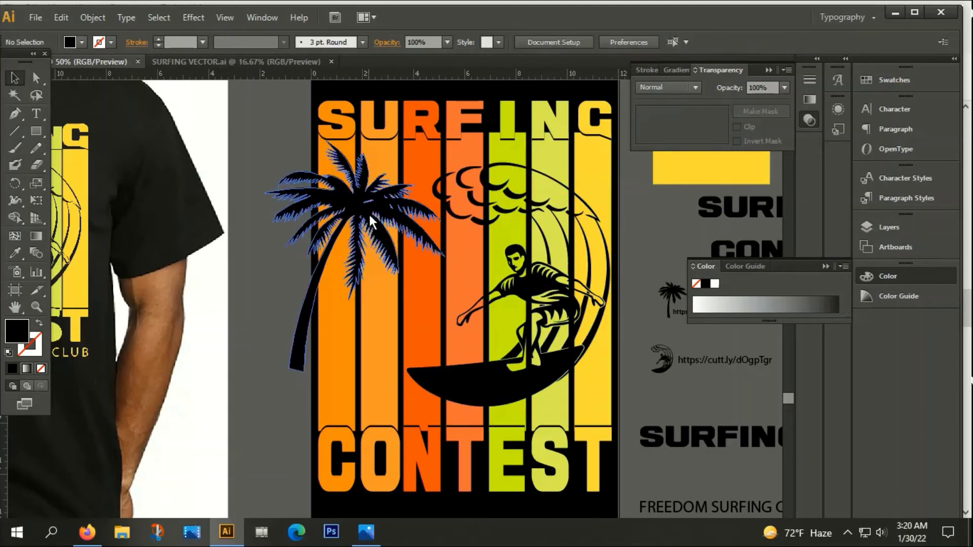
Add a smaller, tilted copy of the palm tree below the first one
drag(369, 211, 358, 347)
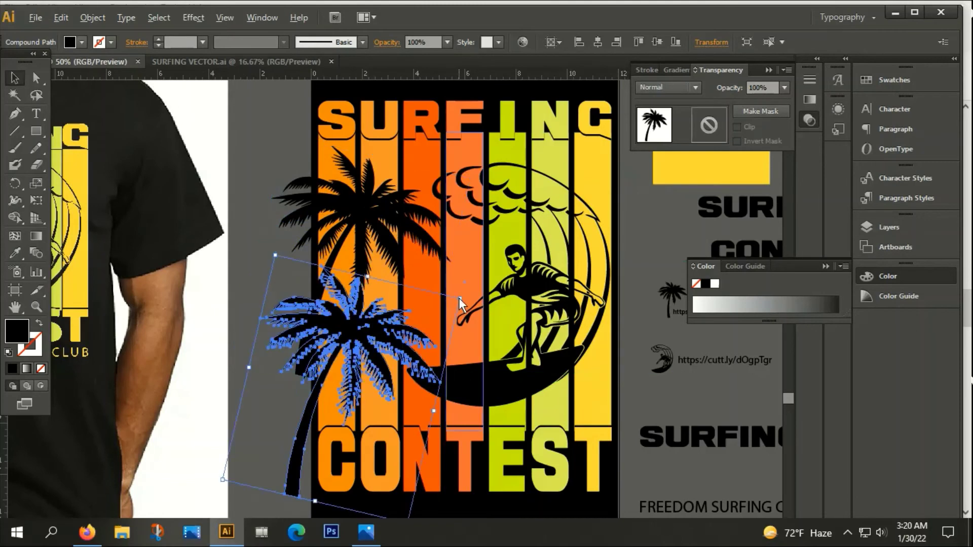
drag(459, 298, 436, 317)
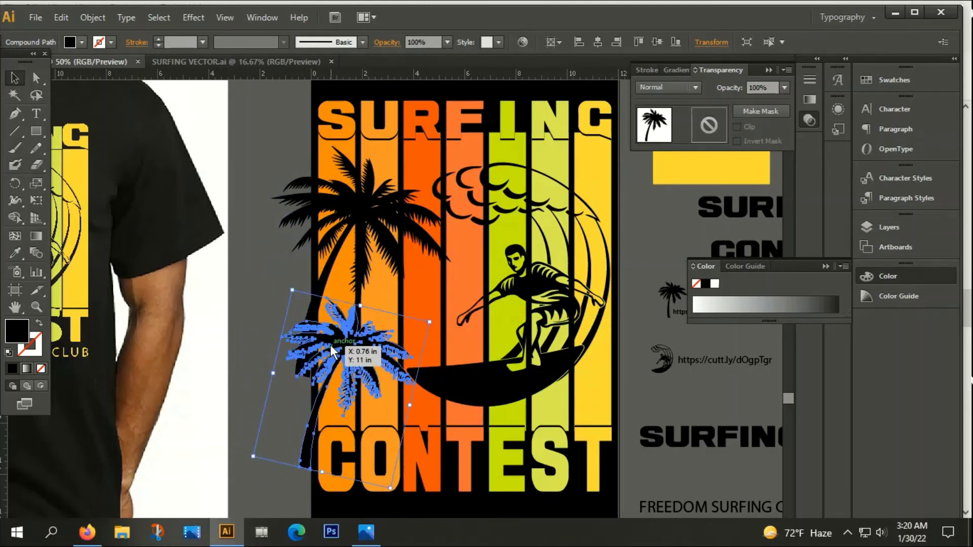
drag(349, 356, 355, 340)
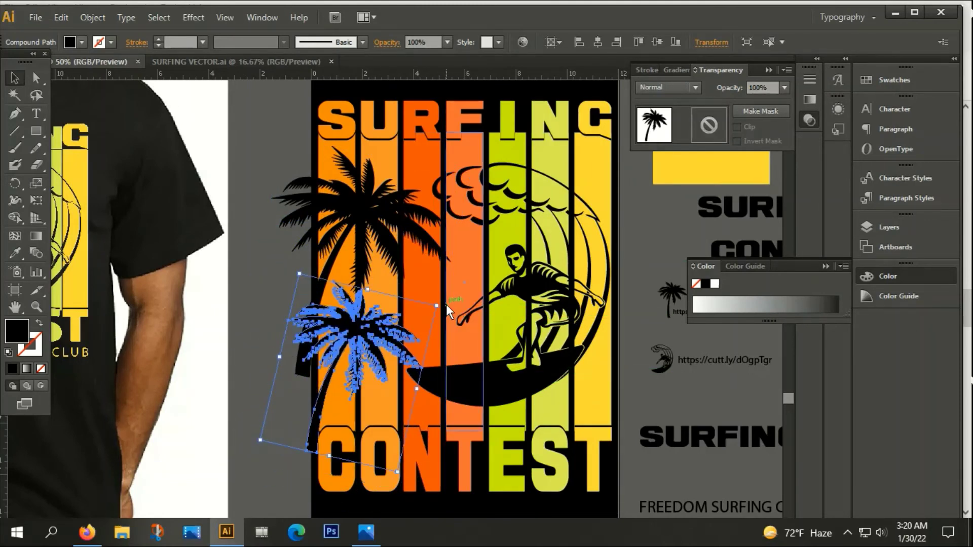
mouse_move(443, 305)
mouse_down()
mouse_move(388, 343)
mouse_move(390, 324)
mouse_up()
click(263, 247)
alt+scroll(263, 247, down, 2)
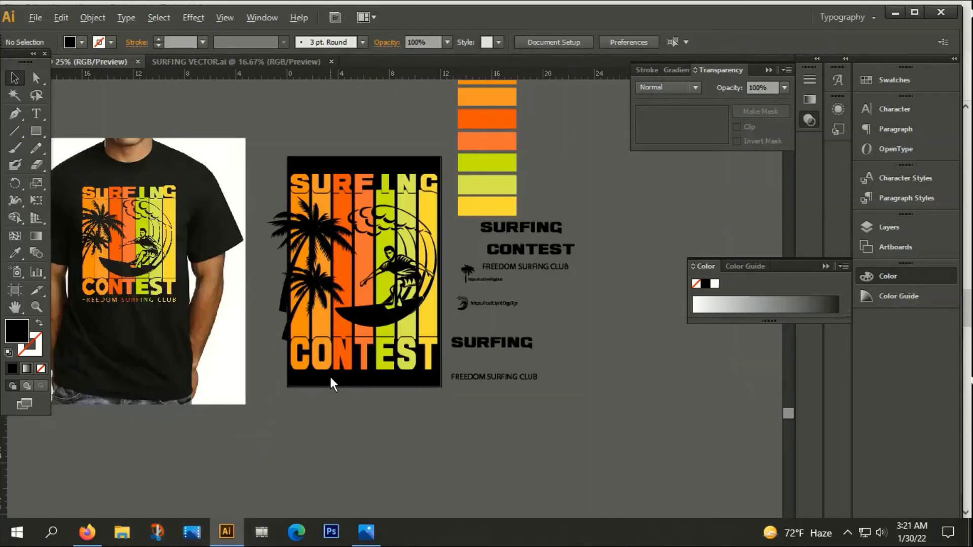
alt+scroll(263, 309, up, 1)
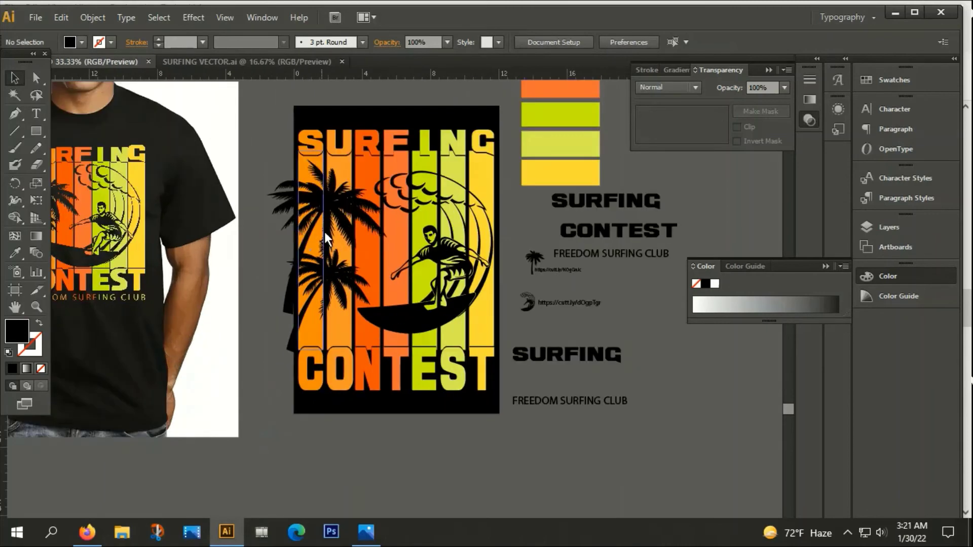
click(324, 232)
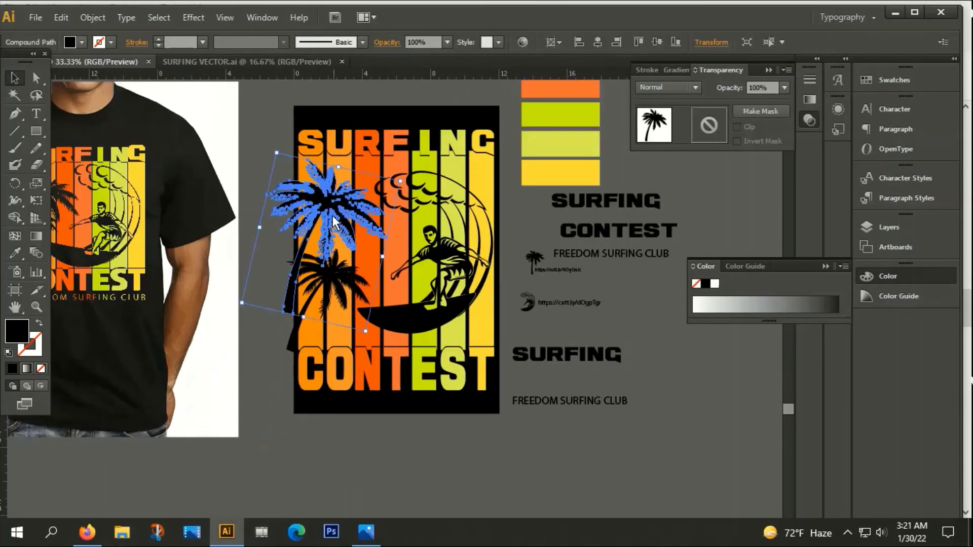
Group the palm trees with the surfer artwork and cut the group
shift+click(446, 197)
right_click(442, 194)
click(478, 257)
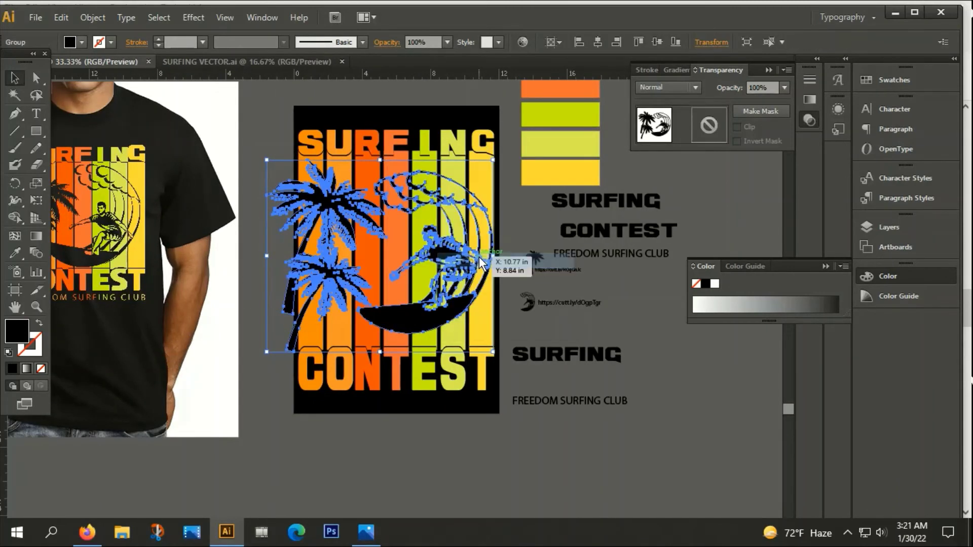
key(Delete)
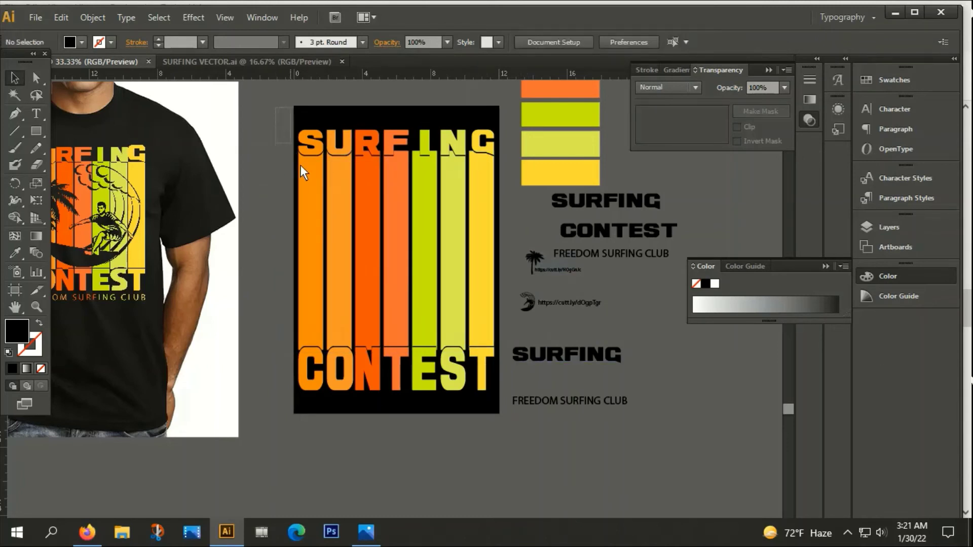
Group the stripes with the SURFING CONTEST lettering and make an opacity mask with Clip off
mouse_move(300, 165)
mouse_down()
mouse_move(451, 384)
mouse_move(481, 394)
mouse_up()
right_click(418, 213)
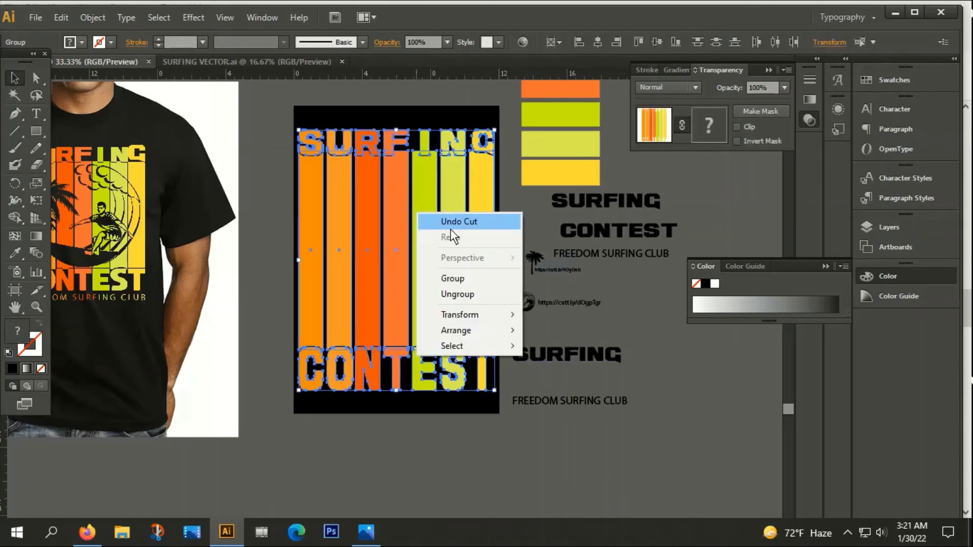
click(459, 279)
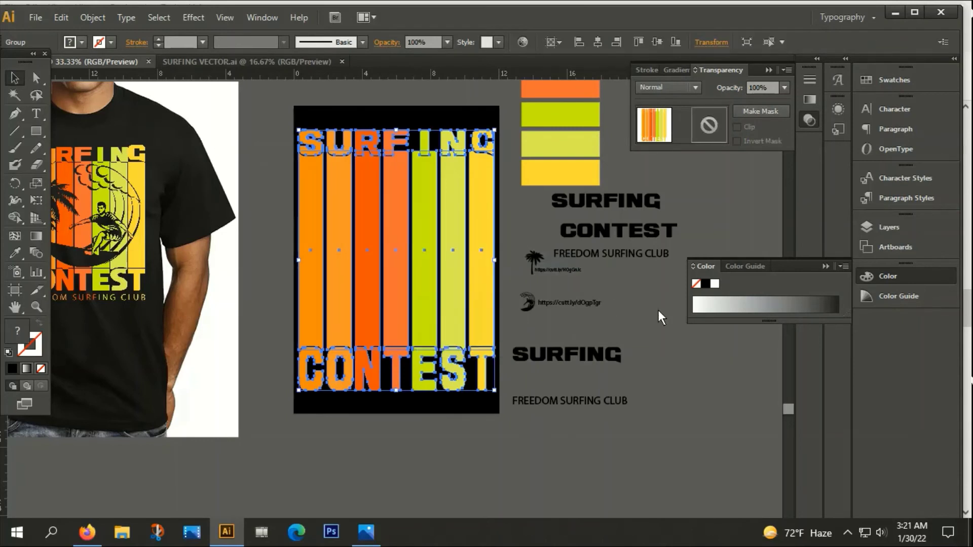
click(764, 109)
click(736, 125)
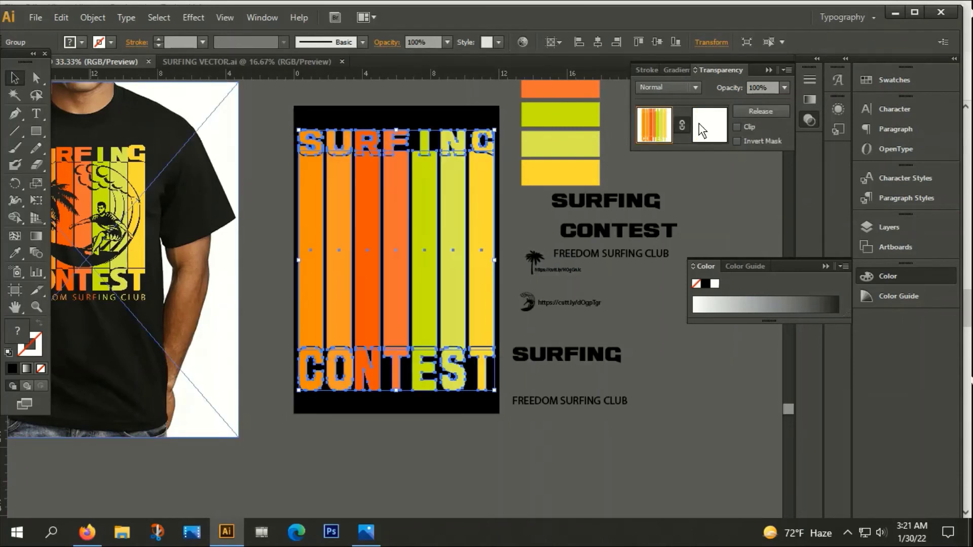
Paste the palm-and-surfer artwork into the opacity mask
click(702, 130)
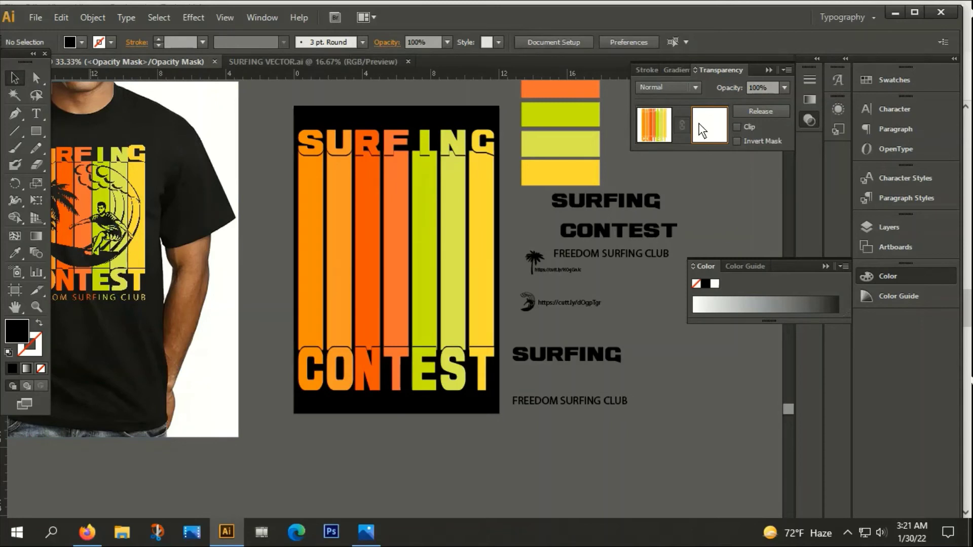
key(ctrl+f)
click(703, 223)
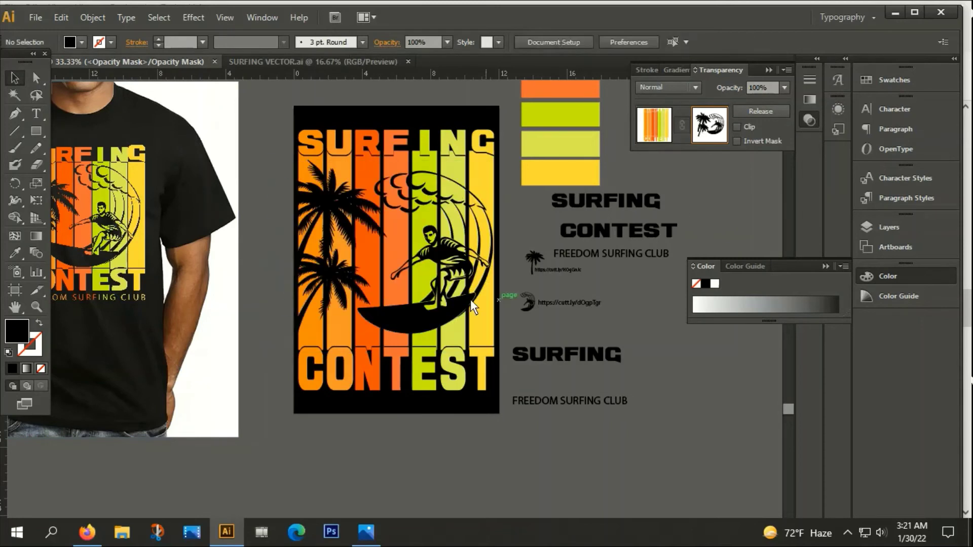
scroll(676, 337, down, 1)
drag(676, 336, 682, 339)
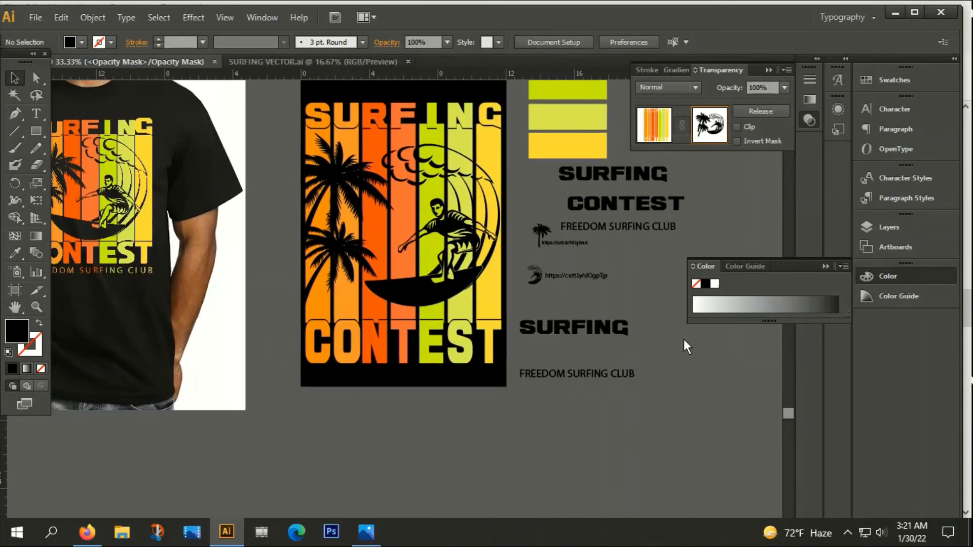
drag(573, 384, 546, 330)
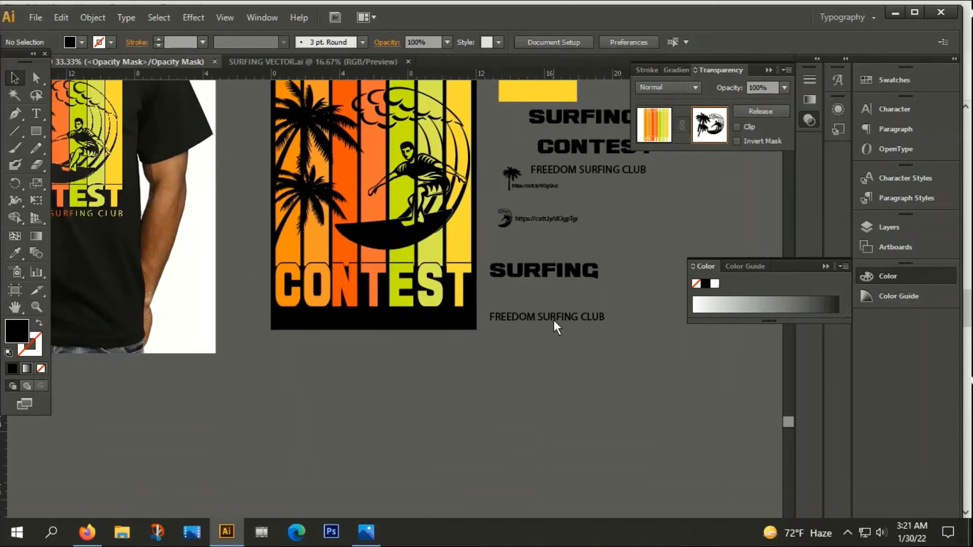
Copy FREEDOM SURFING CLUB onto the poster bottom, colour it yellow and enlarge it
click(661, 127)
click(631, 211)
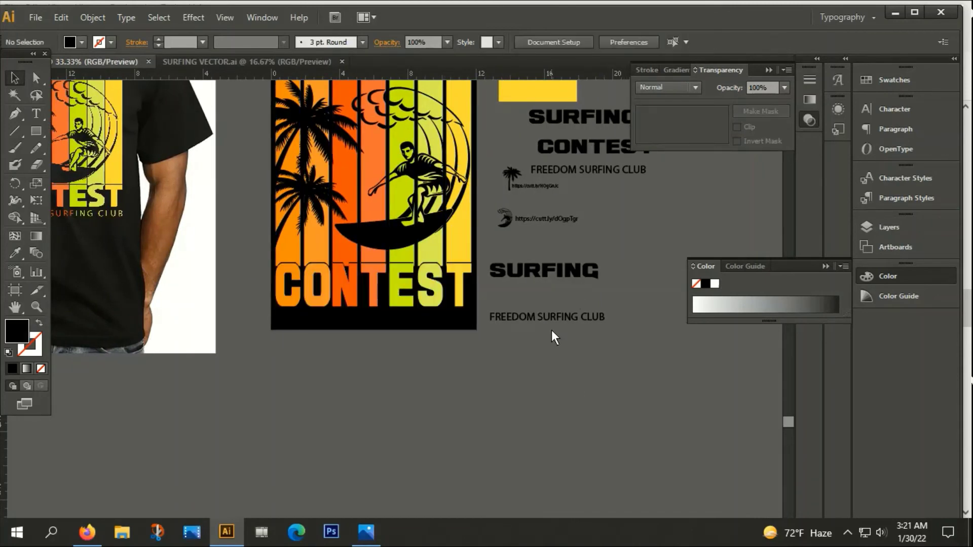
drag(551, 319, 377, 317)
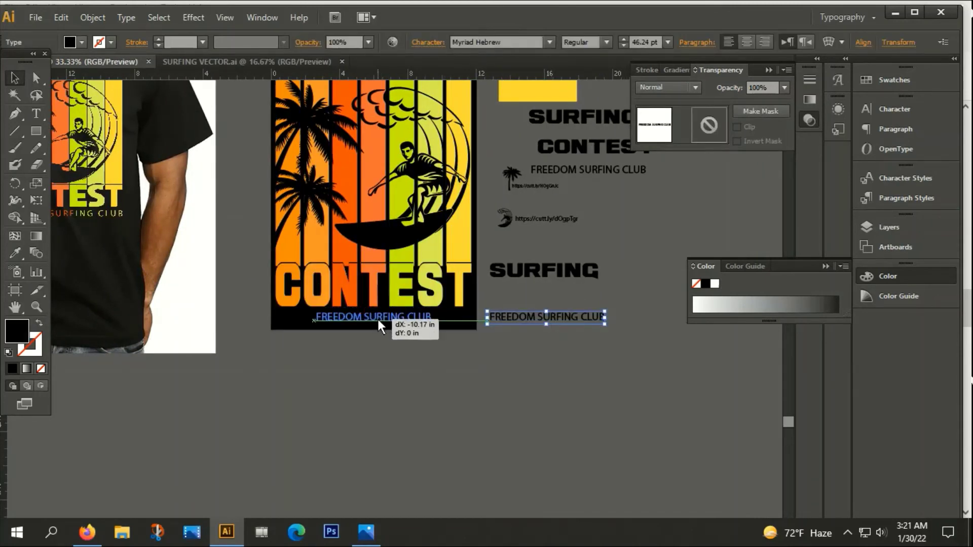
key(i)
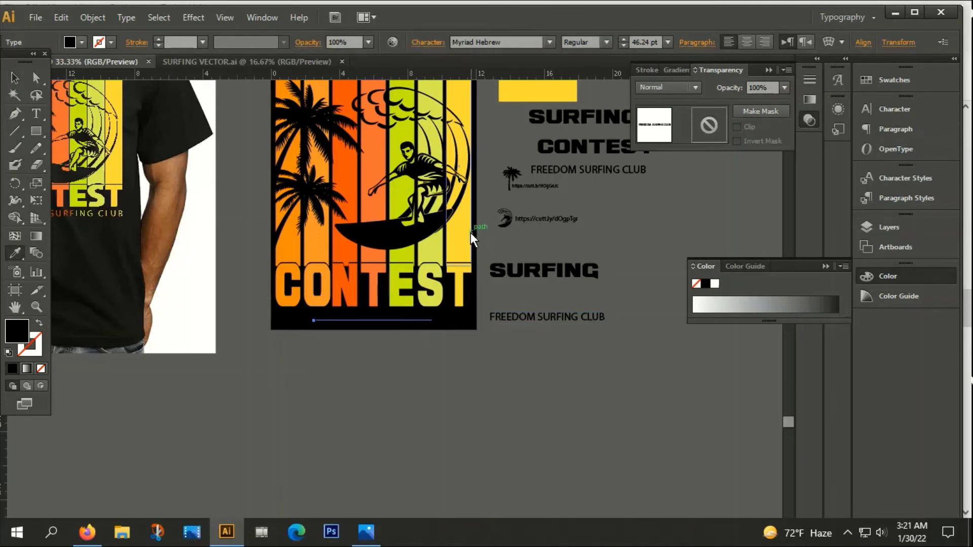
click(464, 228)
click(14, 77)
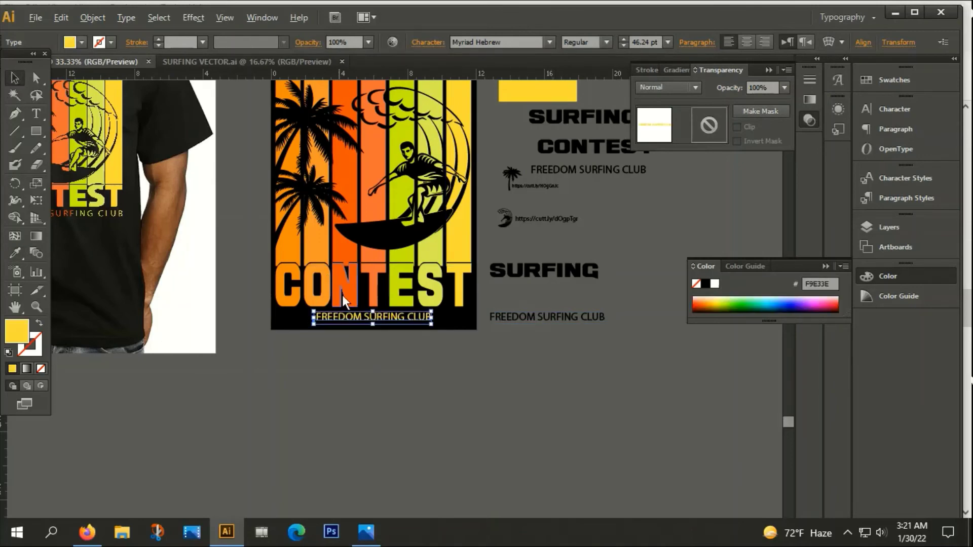
scroll(363, 317, up, 3)
drag(560, 307, 598, 282)
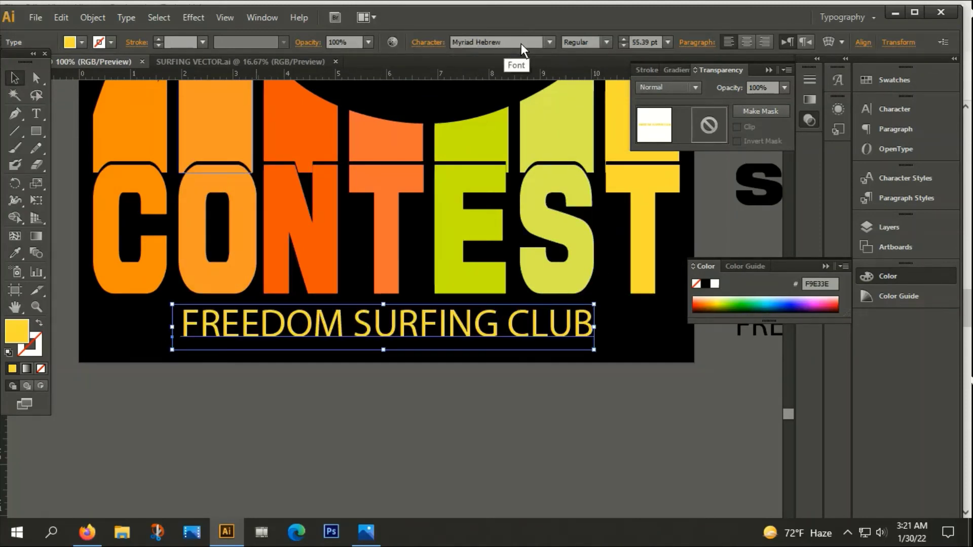
Set the tagline's tracking to 200 and centre it inside the black poster
click(430, 44)
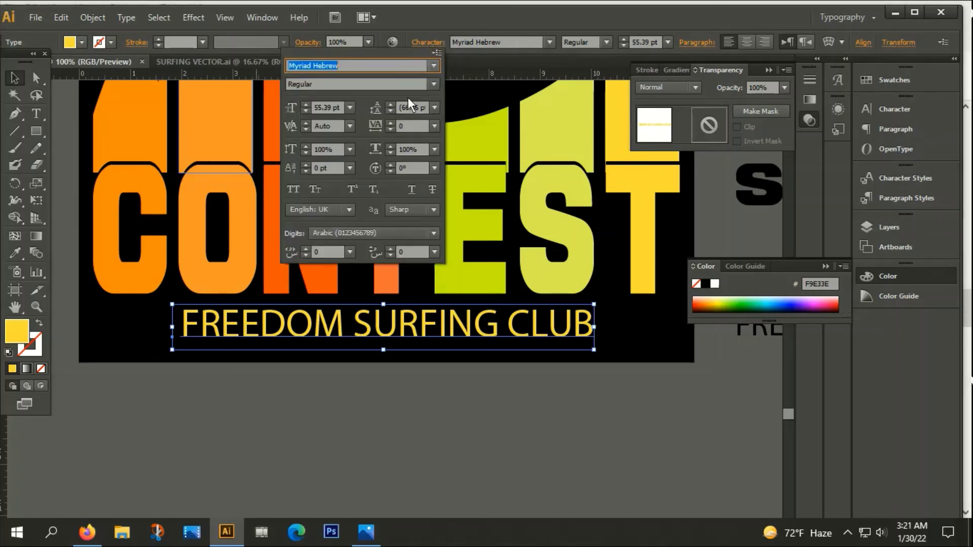
click(415, 127)
text(200)
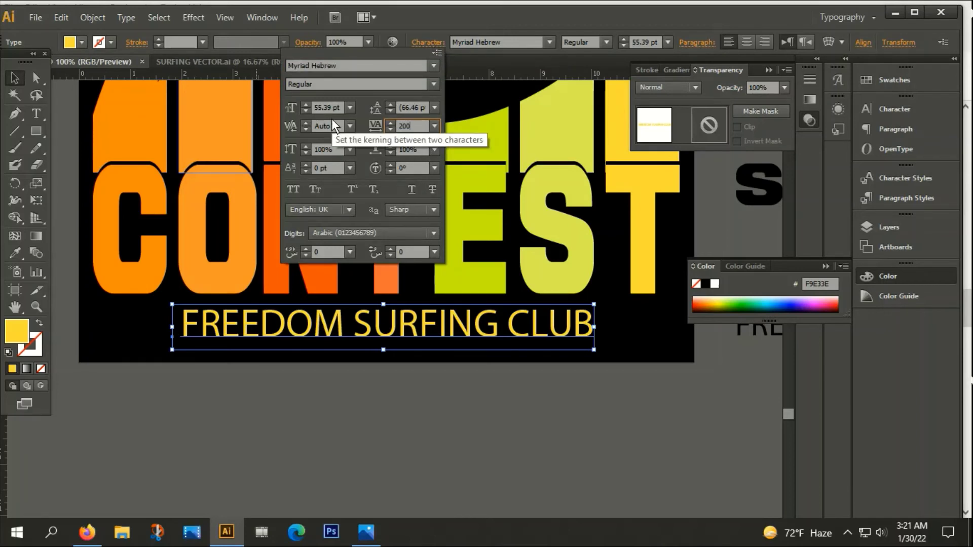
key(Return)
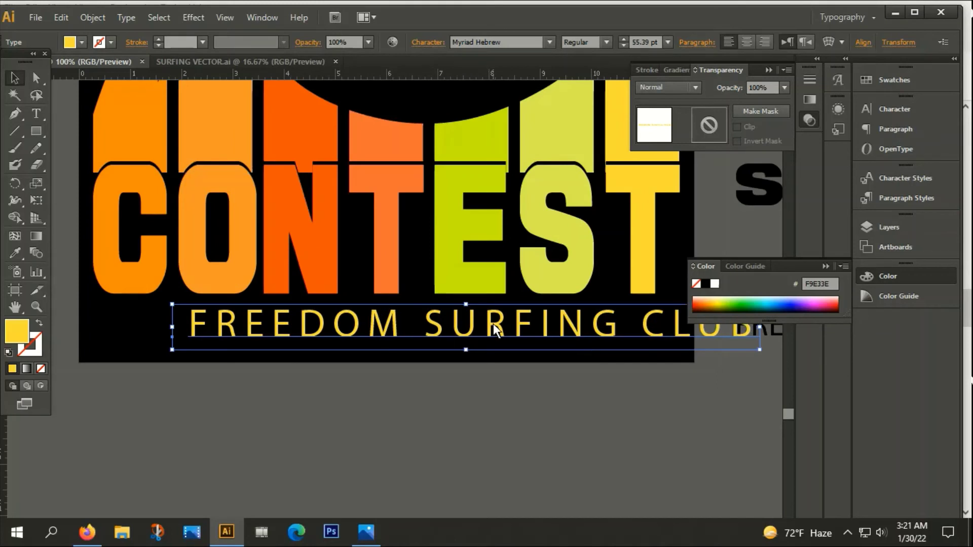
drag(494, 323, 408, 323)
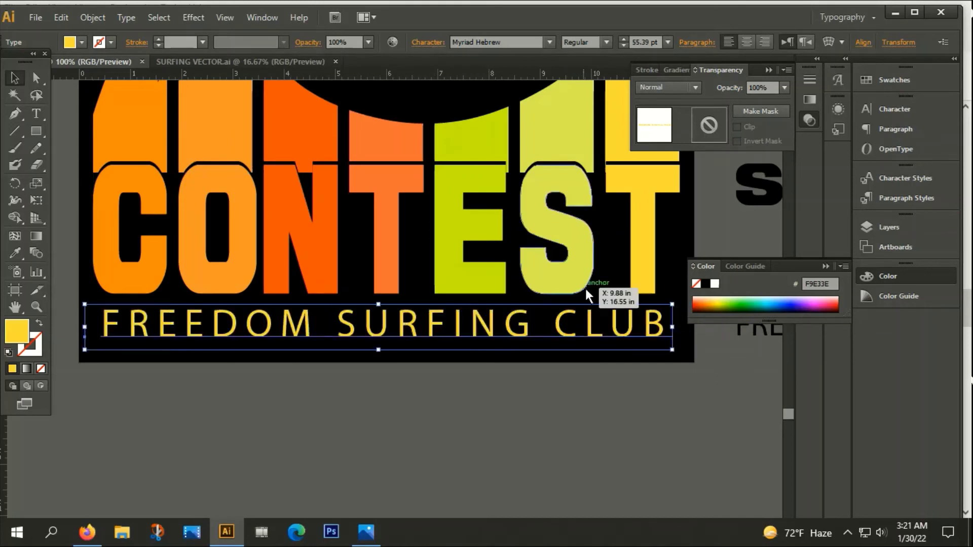
Convert the tagline to outlines and ungroup the letters
right_click(403, 297)
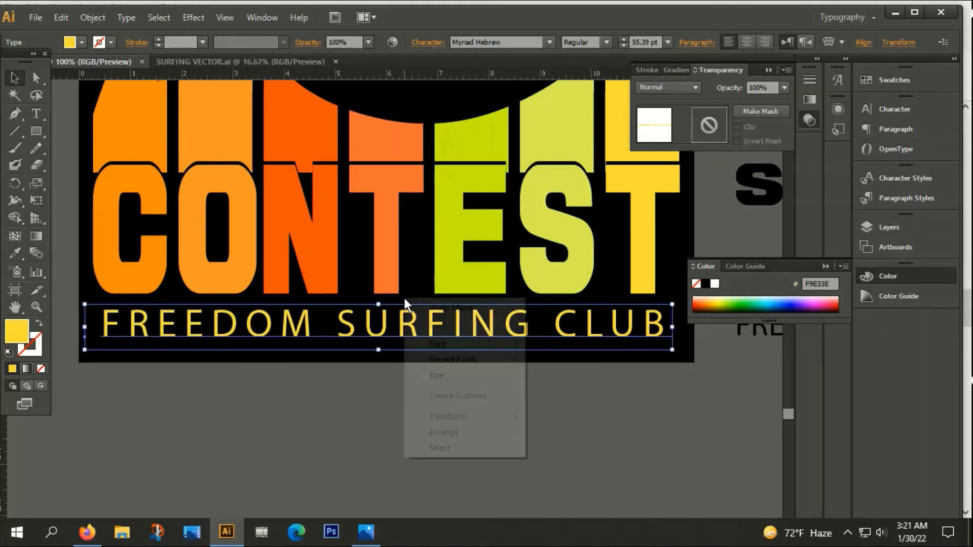
click(457, 388)
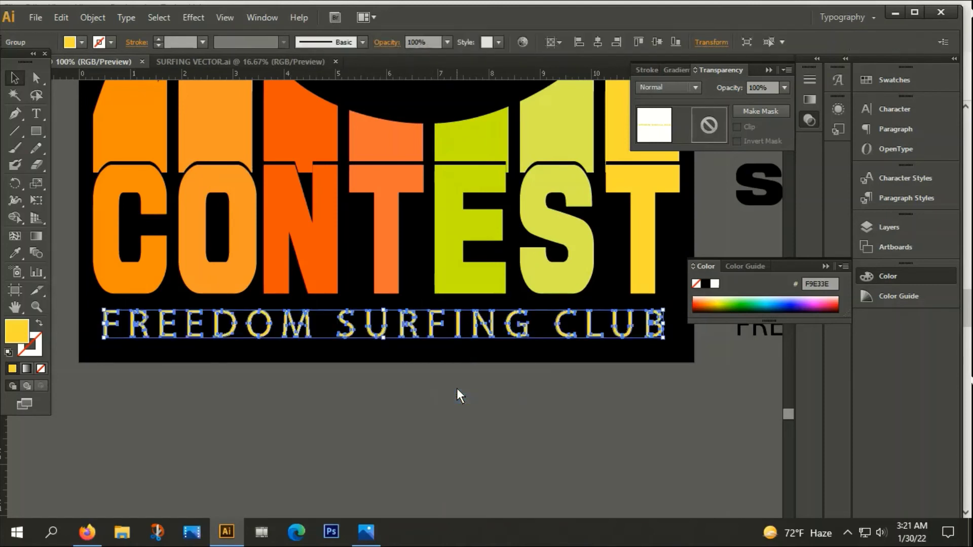
right_click(405, 335)
click(464, 415)
Colour FREE with the orange of C and DOM with the orange of N
click(387, 427)
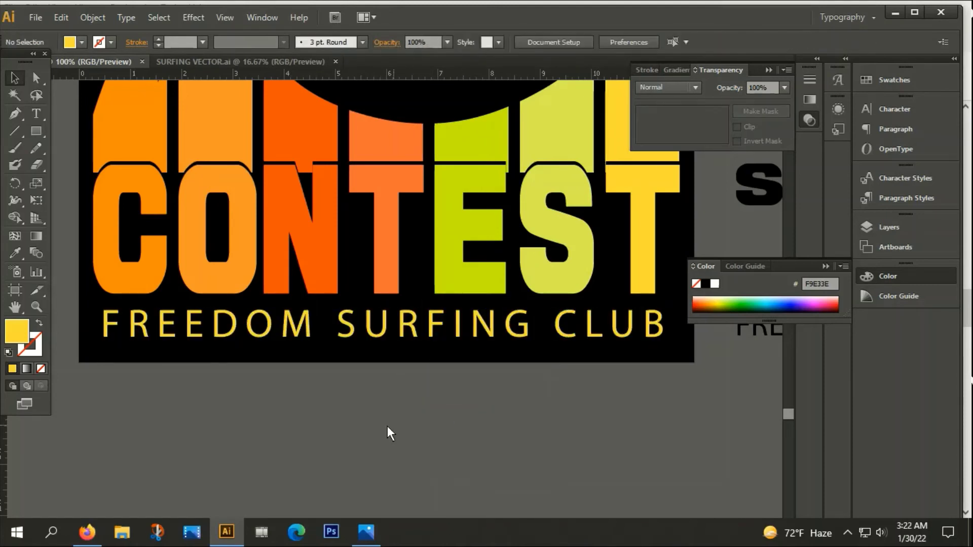
drag(88, 305, 213, 353)
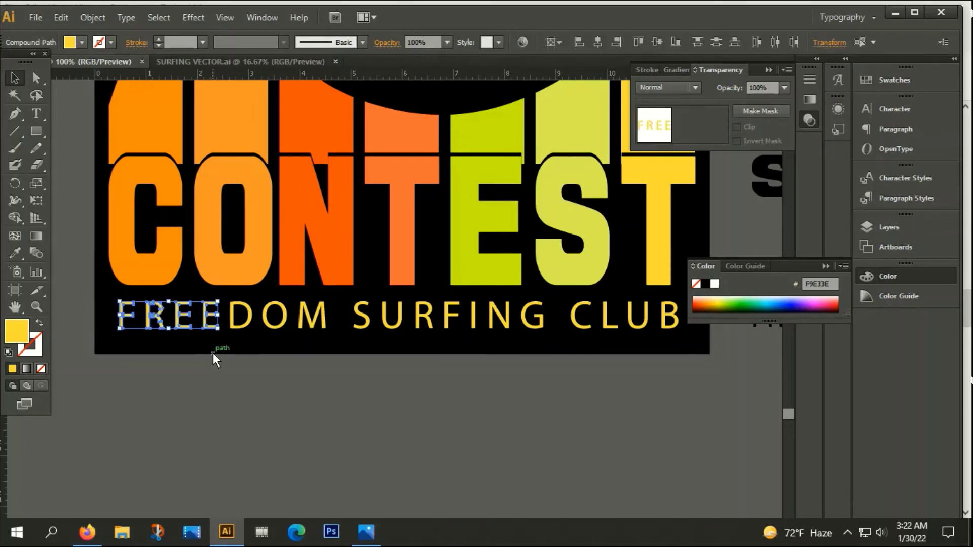
key(i)
click(170, 266)
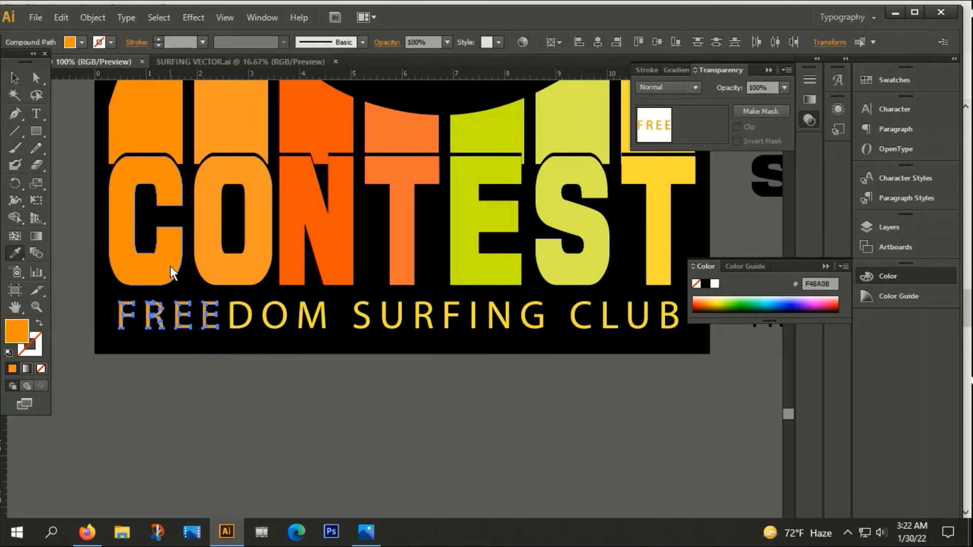
click(14, 77)
drag(226, 366, 307, 295)
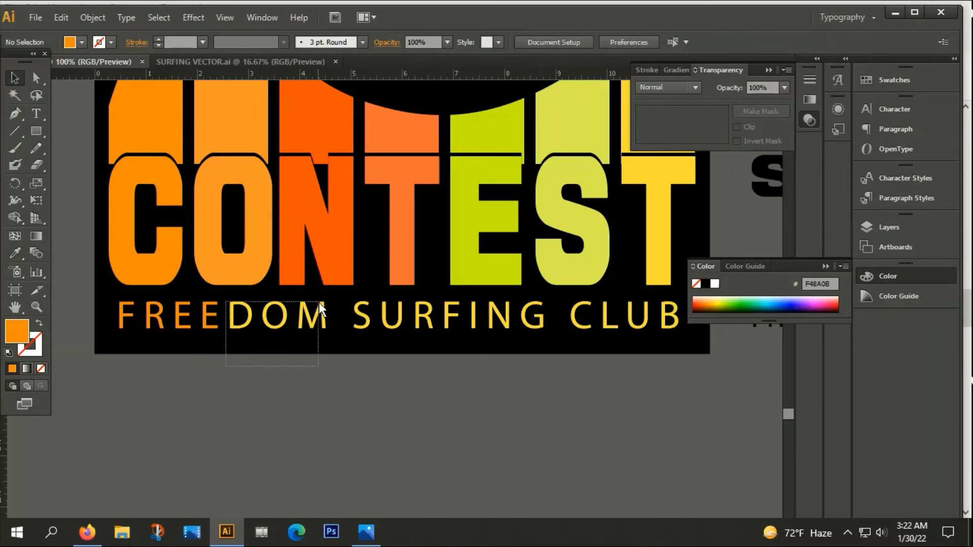
key(i)
click(321, 205)
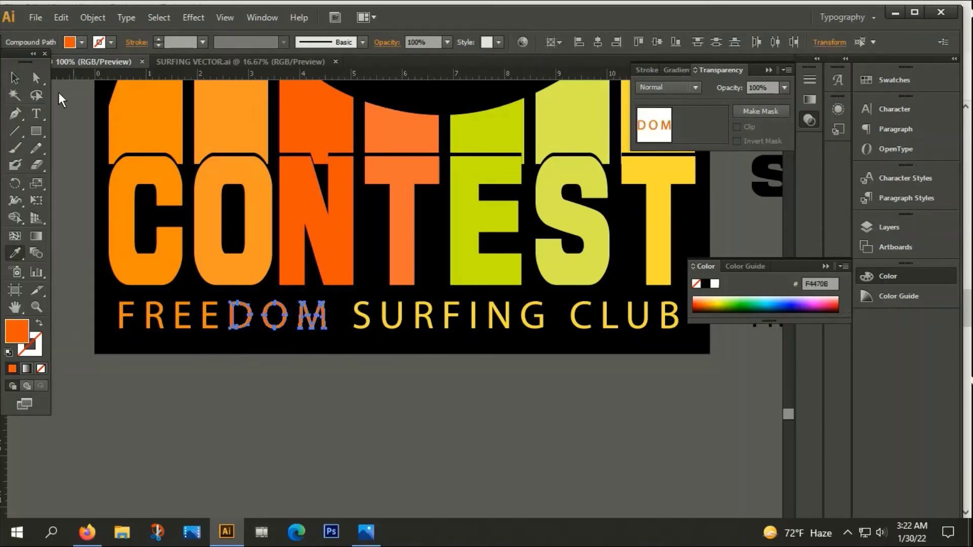
click(14, 78)
Colour SUR with the orange of T and FING with the green of E
mouse_move(359, 378)
mouse_down()
mouse_move(439, 310)
mouse_move(430, 301)
mouse_up()
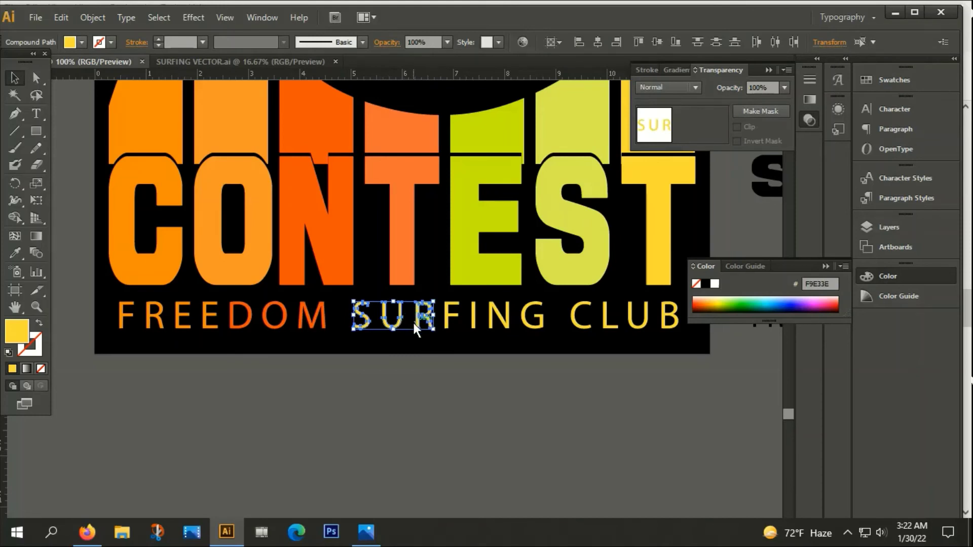
key(i)
click(406, 235)
key(v)
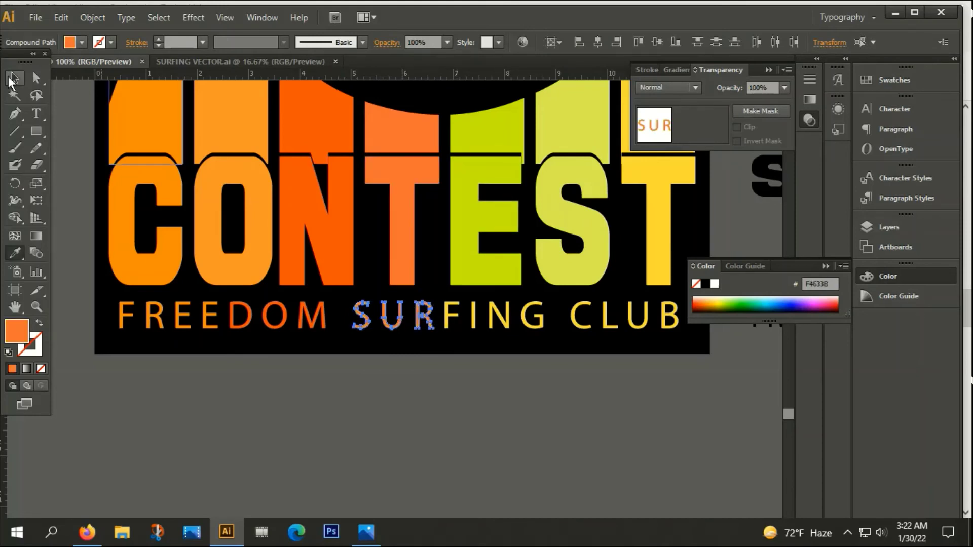
click(455, 391)
drag(460, 354, 536, 306)
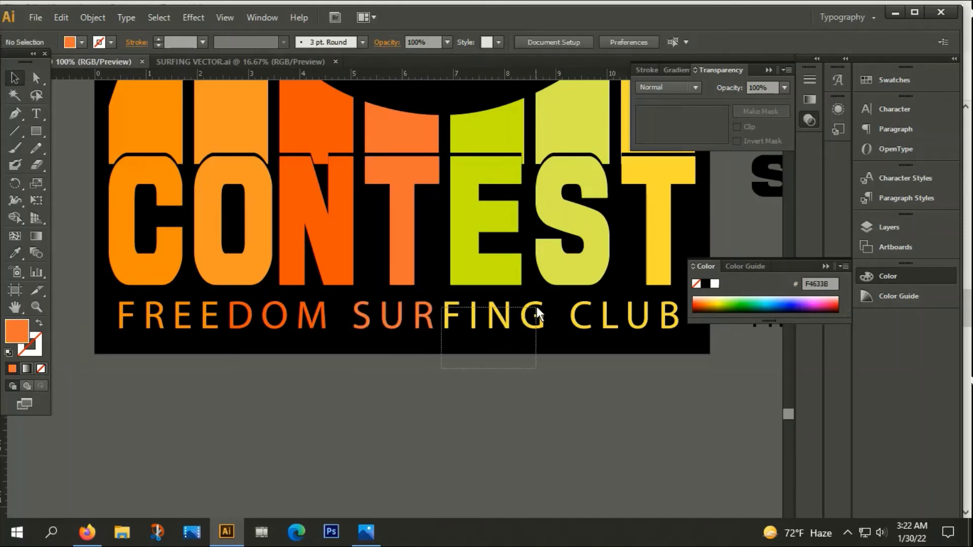
key(i)
click(478, 272)
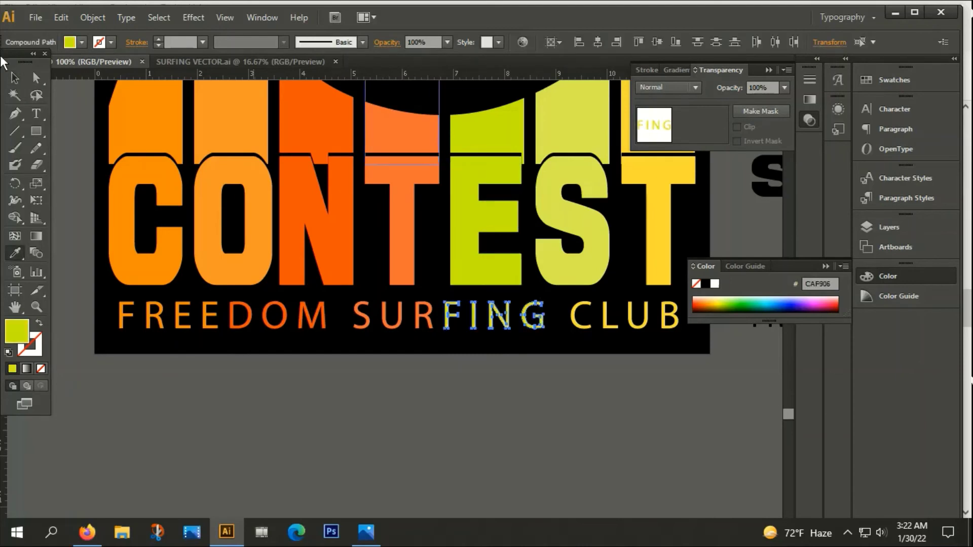
key(v)
click(310, 441)
scroll(370, 405, right, 5)
scroll(370, 405, right, 3)
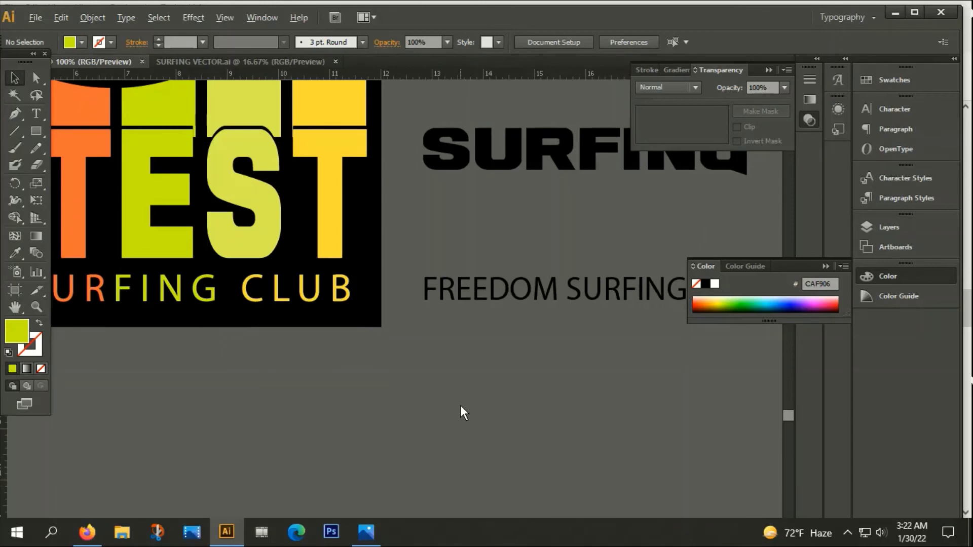
scroll(460, 405, down, 3)
Delete the black background rectangle behind the striped design
scroll(460, 405, down, 2)
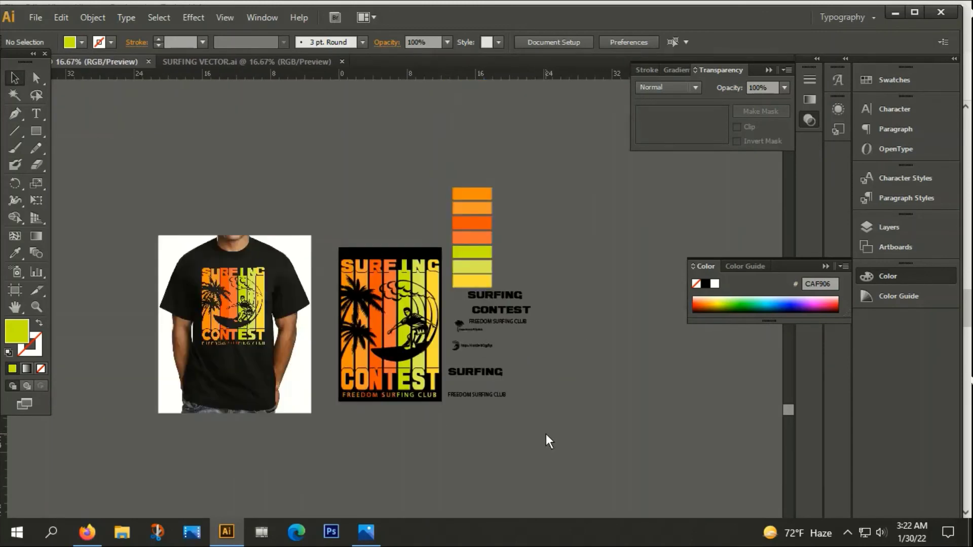
scroll(430, 370, up, 2)
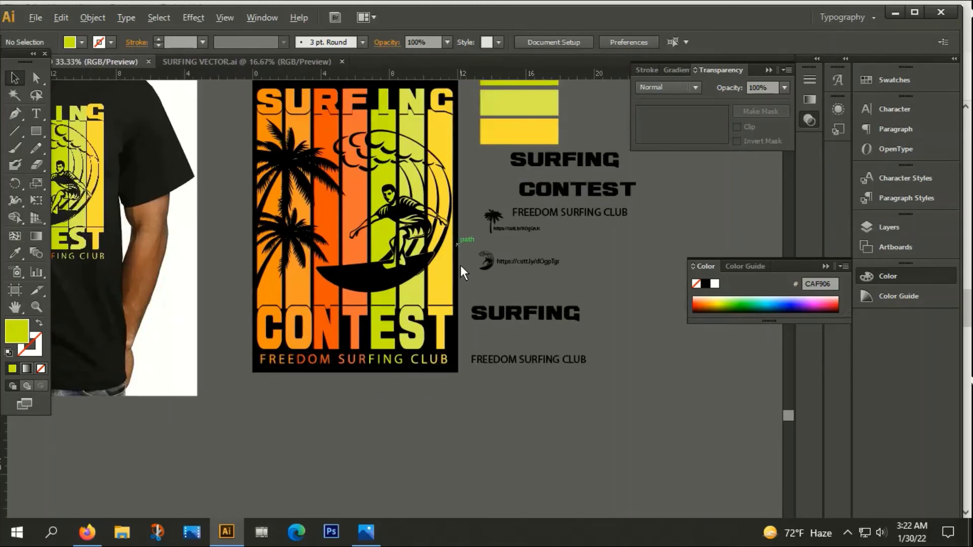
scroll(460, 266, down, 1)
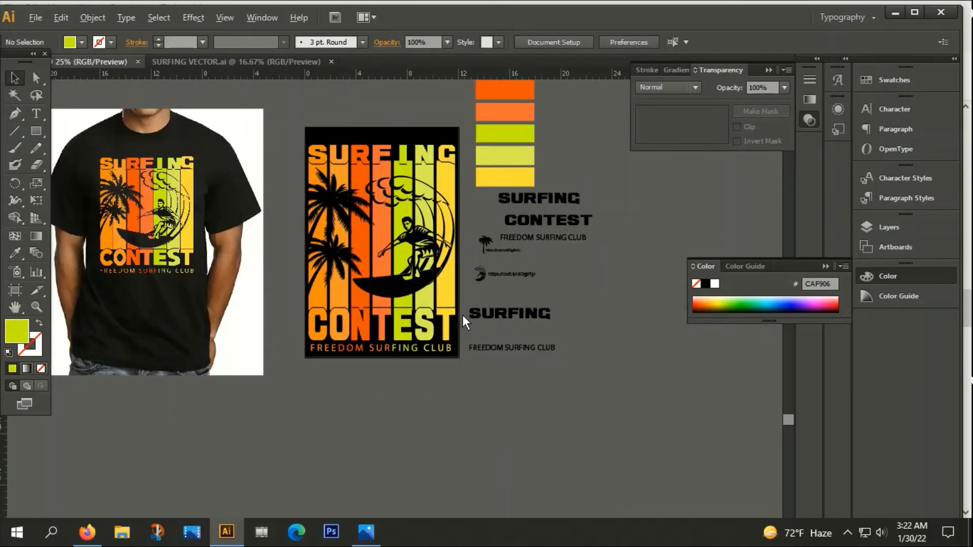
click(458, 355)
click(535, 419)
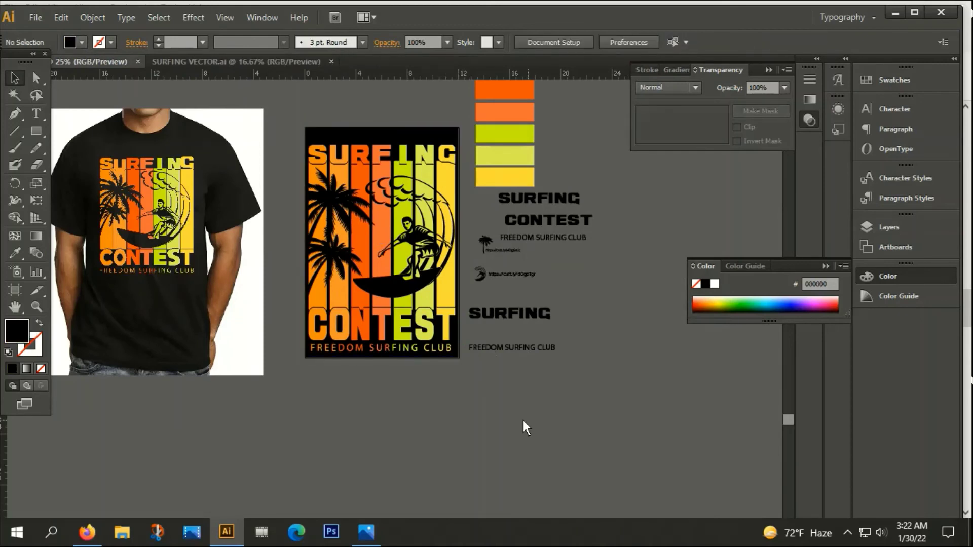
click(388, 127)
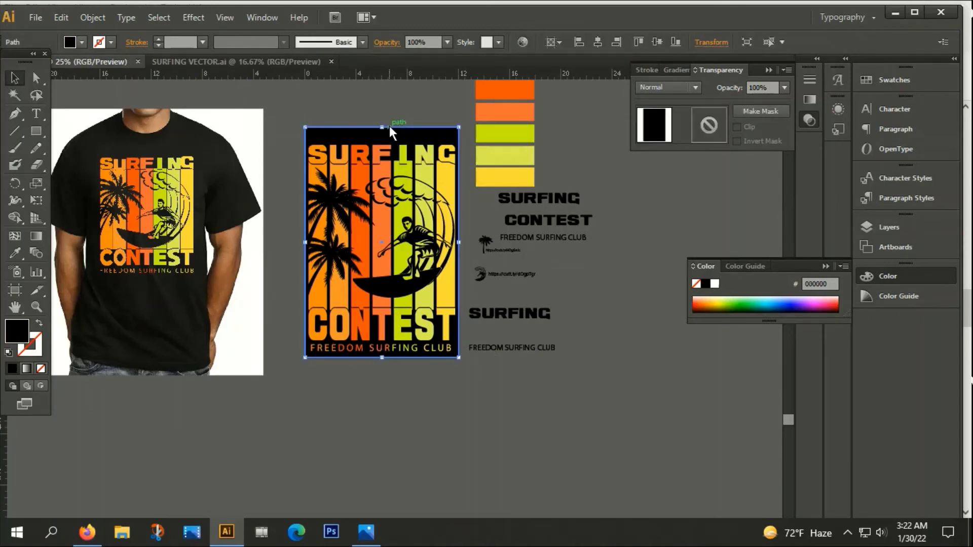
key(Delete)
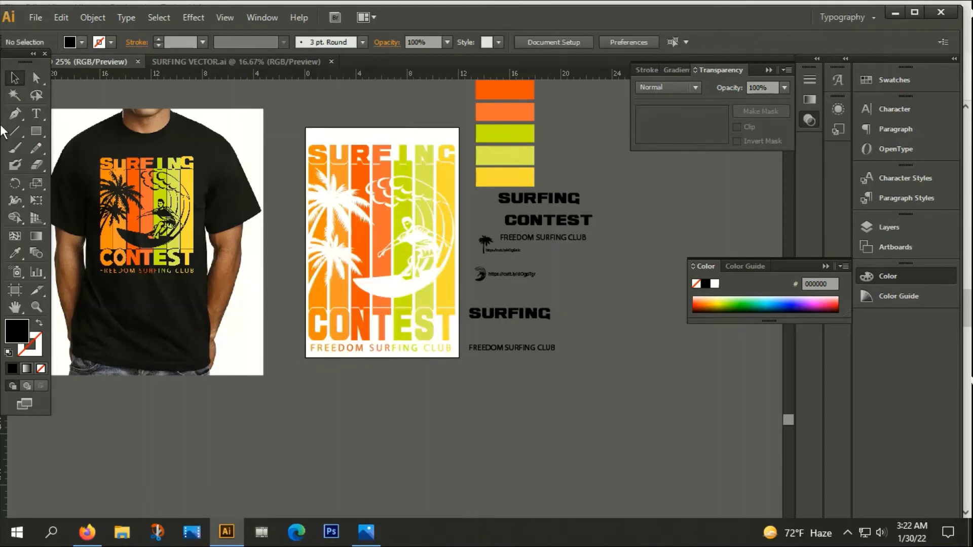
Lower the artboard's top edge toward the design so it's about 17 in tall
click(15, 290)
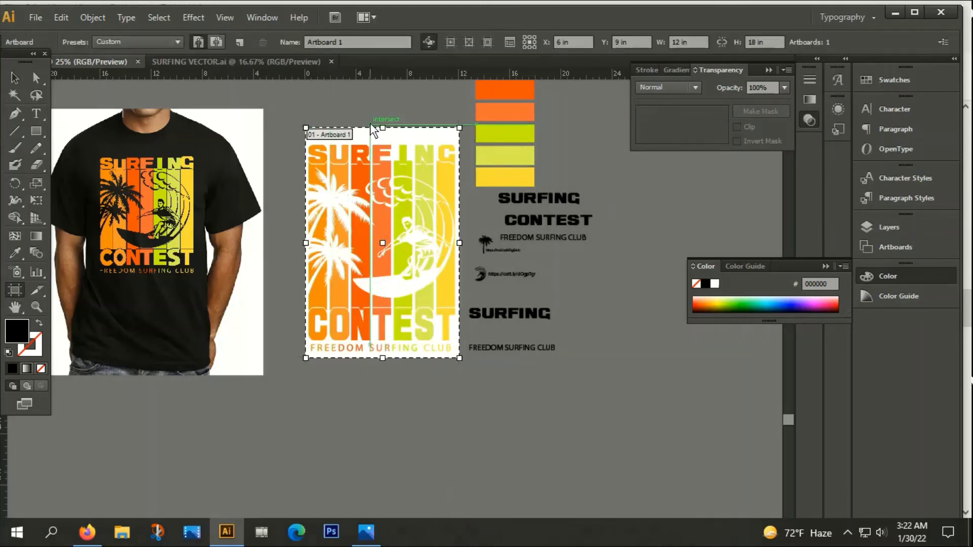
drag(383, 128, 382, 140)
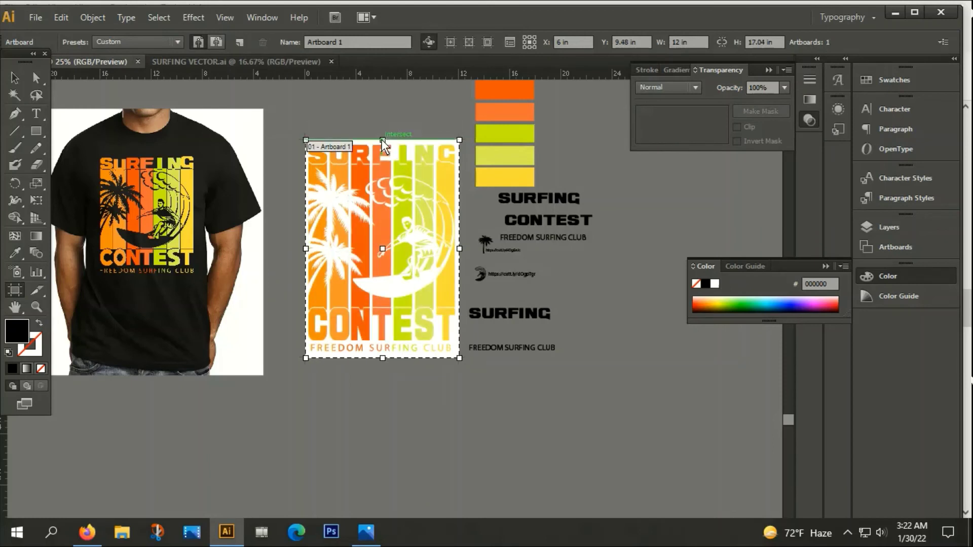
click(13, 78)
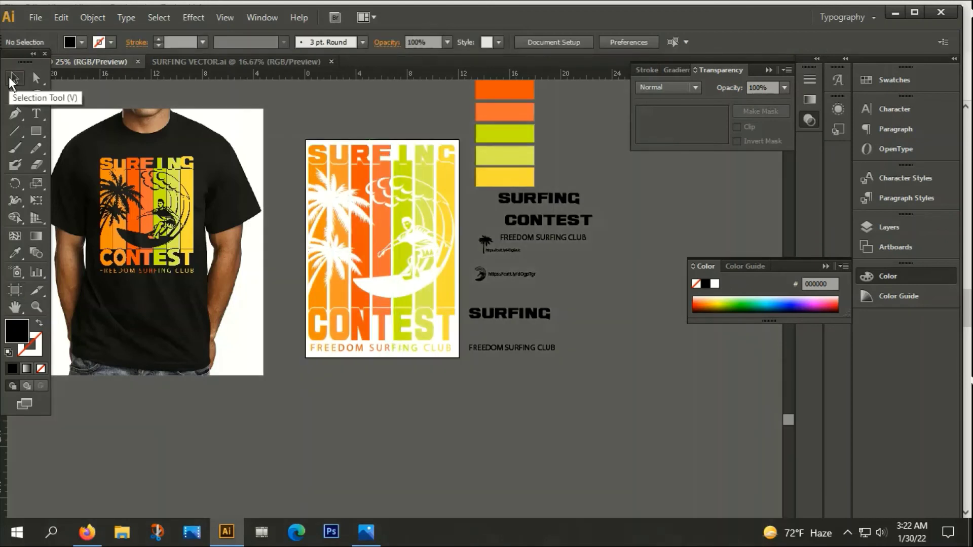
Export the artboard as a 300 ppi transparent PNG named 'PNG' in the VD folder
click(32, 21)
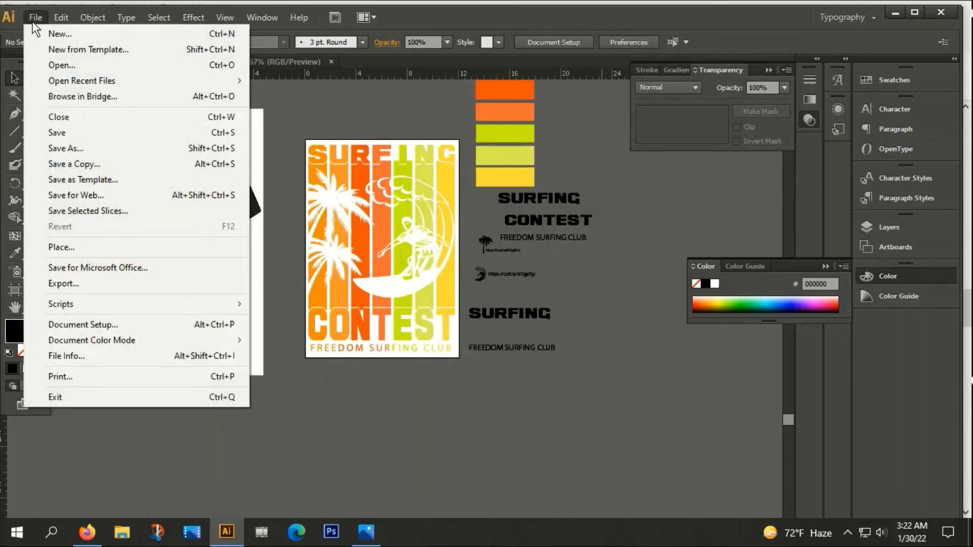
click(67, 285)
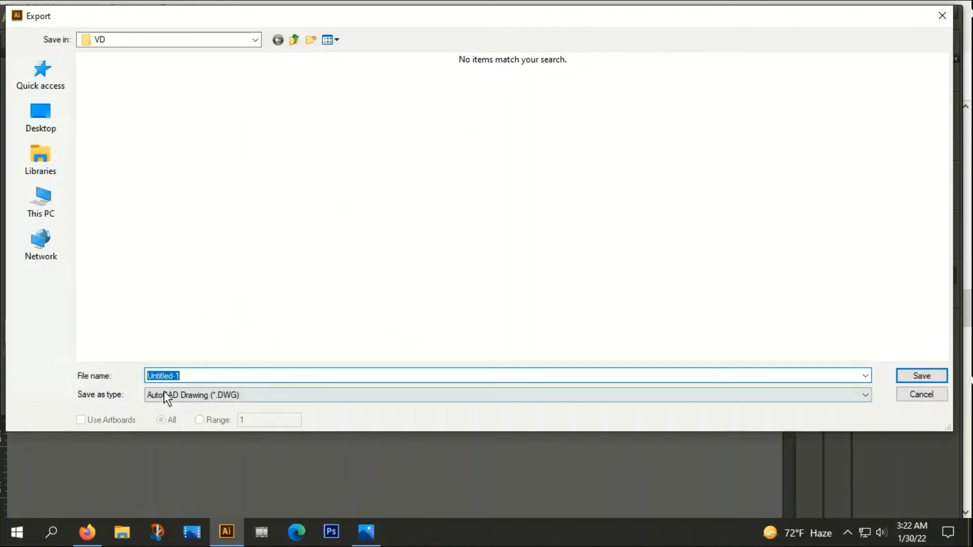
click(164, 391)
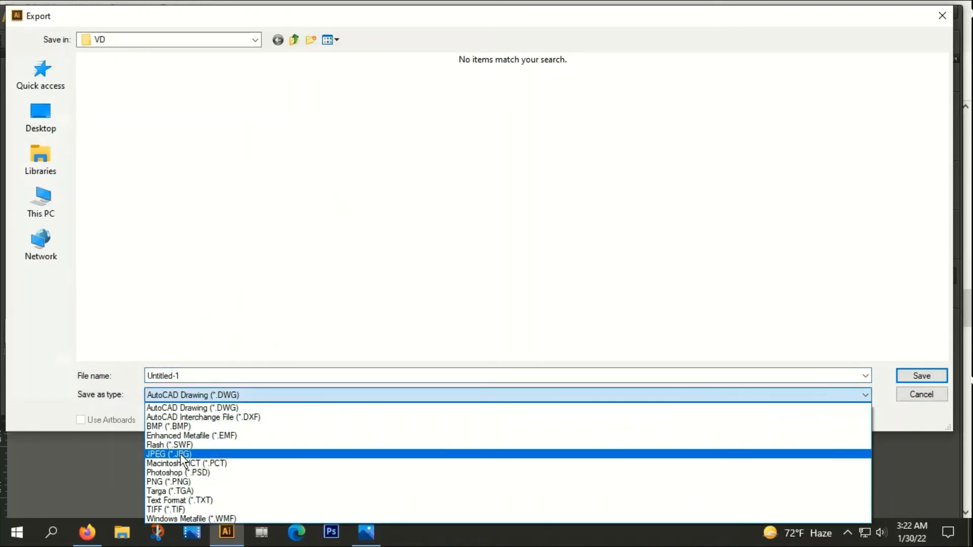
click(184, 482)
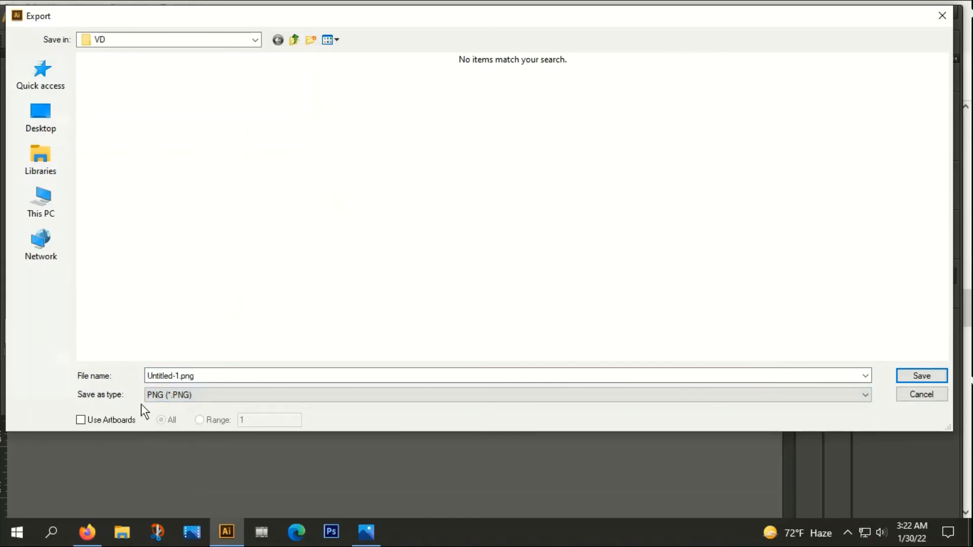
click(80, 420)
click(213, 375)
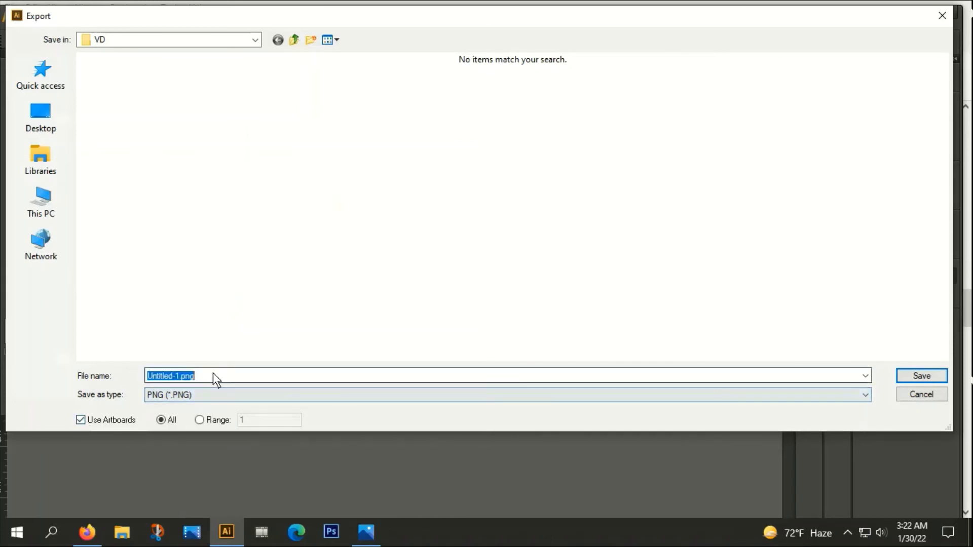
text(PNG)
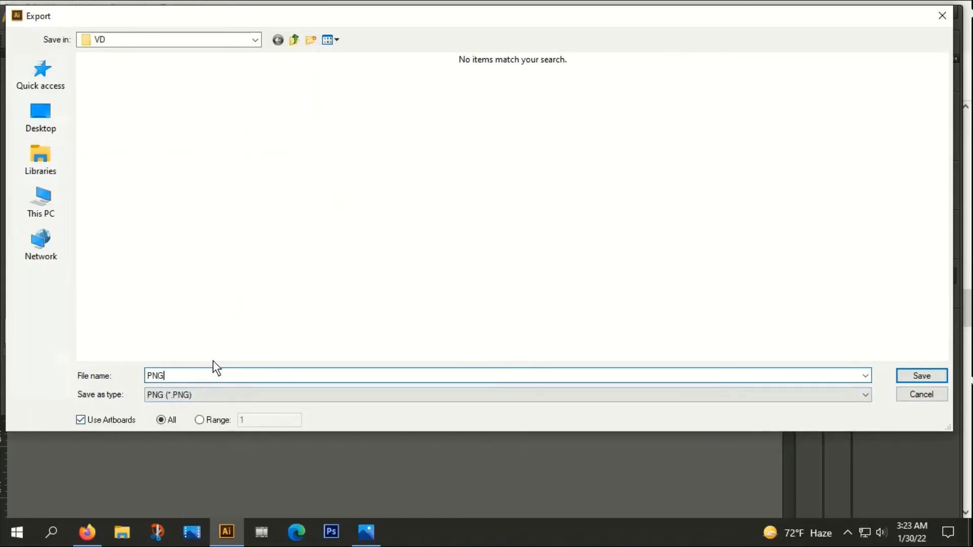
click(905, 378)
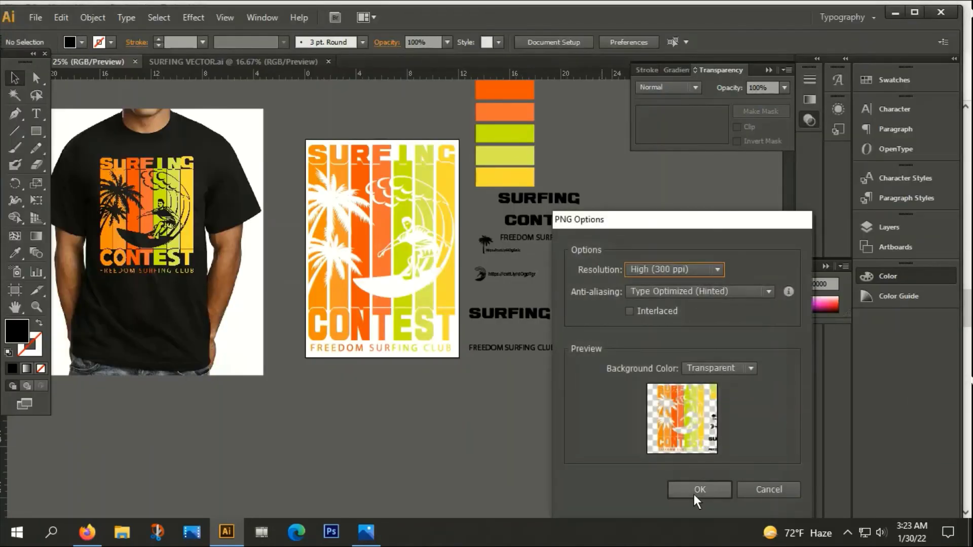
click(694, 491)
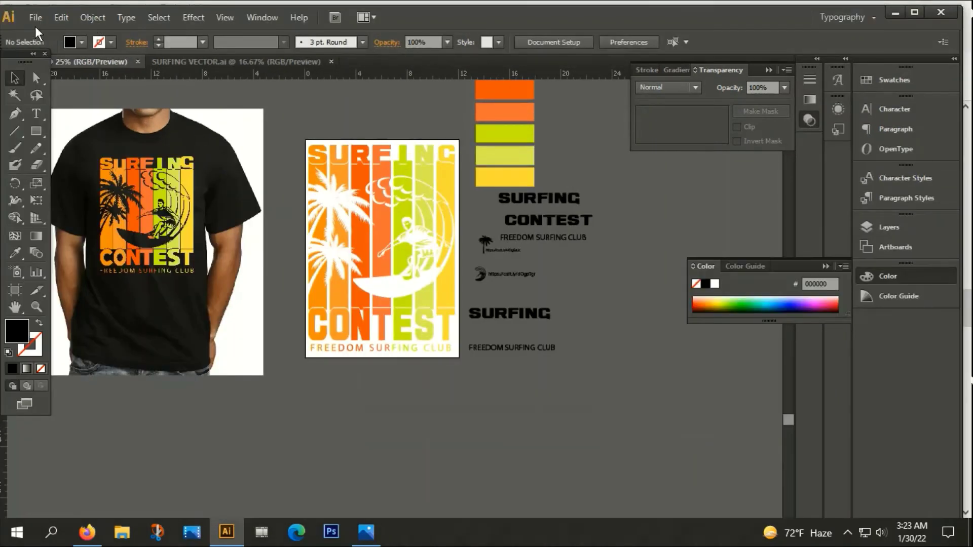
Save the design as an Illustrator EPS named 'SOURCE FILE' using artboards, accepting default EPS options
click(34, 18)
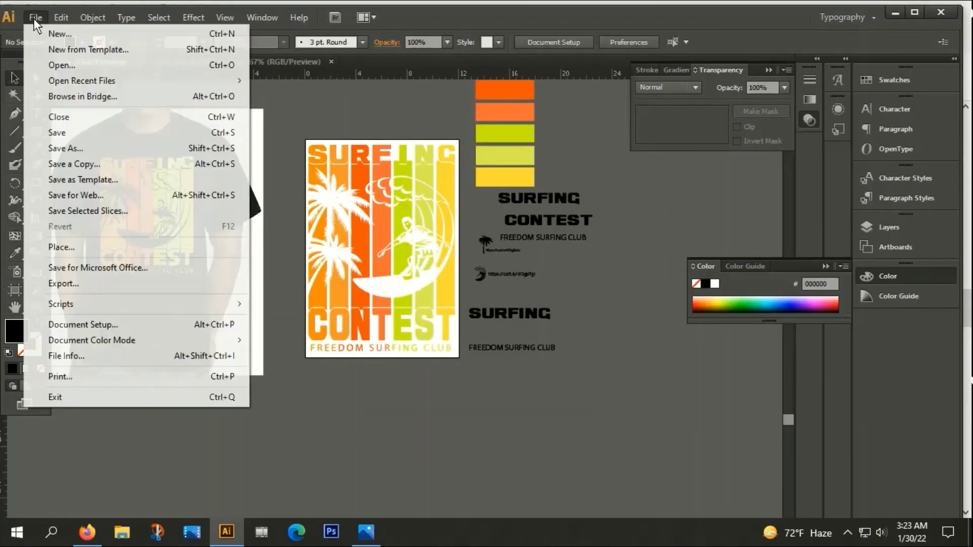
click(52, 146)
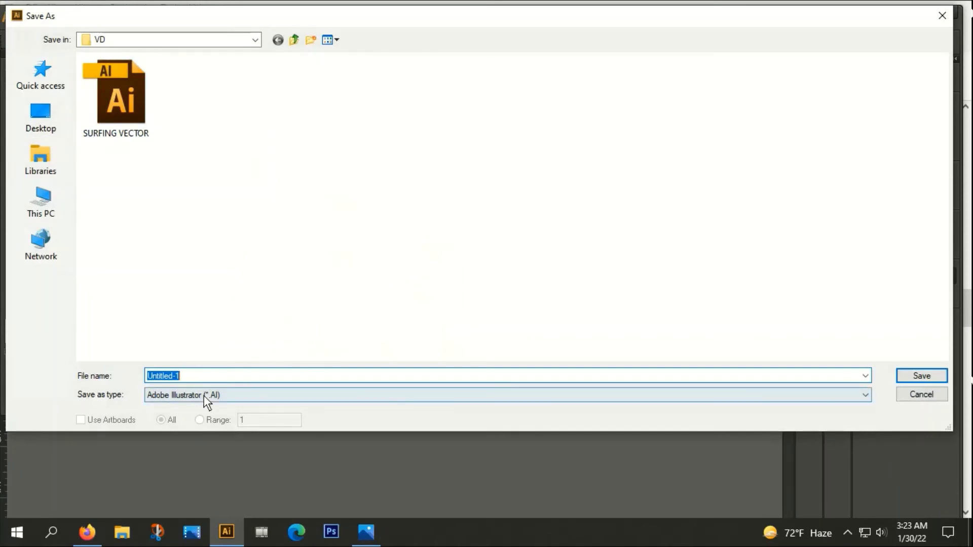
click(203, 395)
click(198, 435)
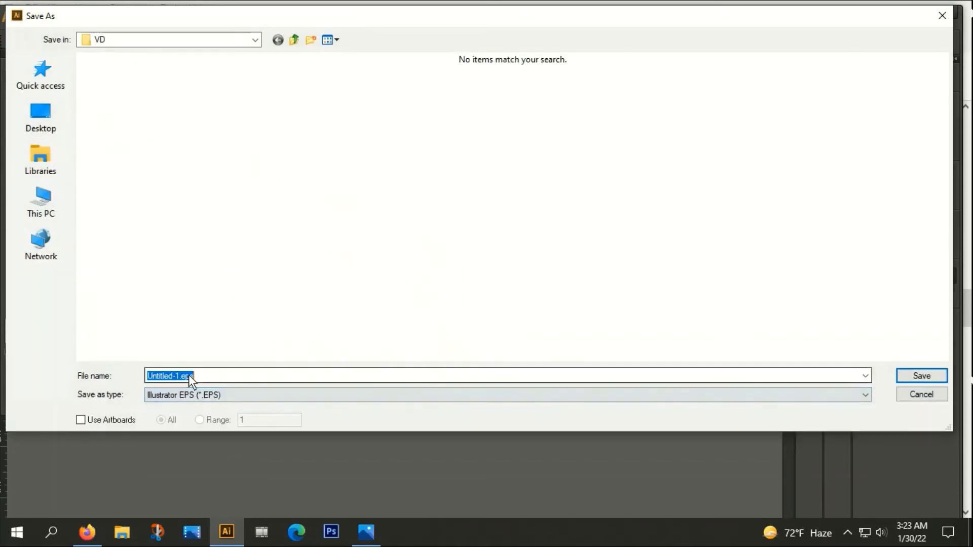
text(S)
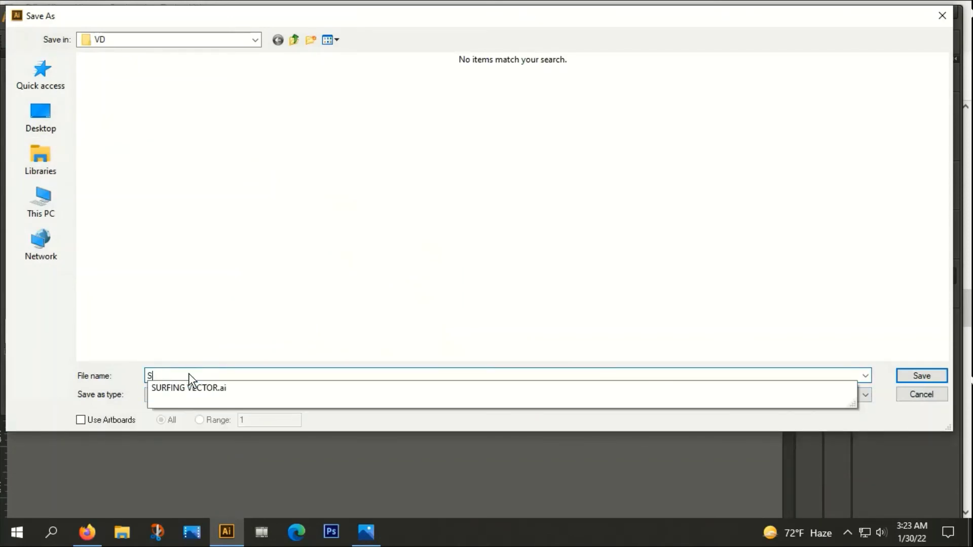
text(OUIRCE FILE)
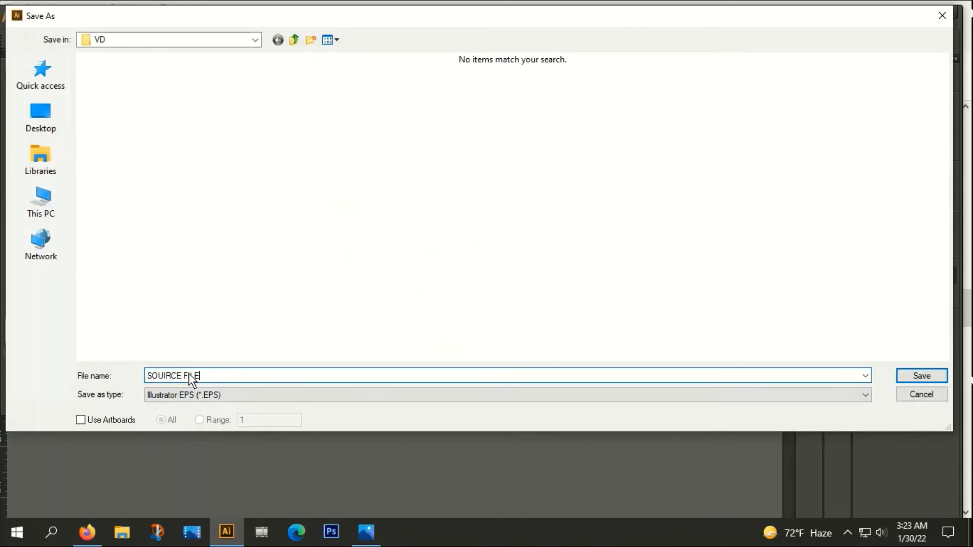
click(160, 376)
click(166, 376)
key(BackSpace)
click(81, 421)
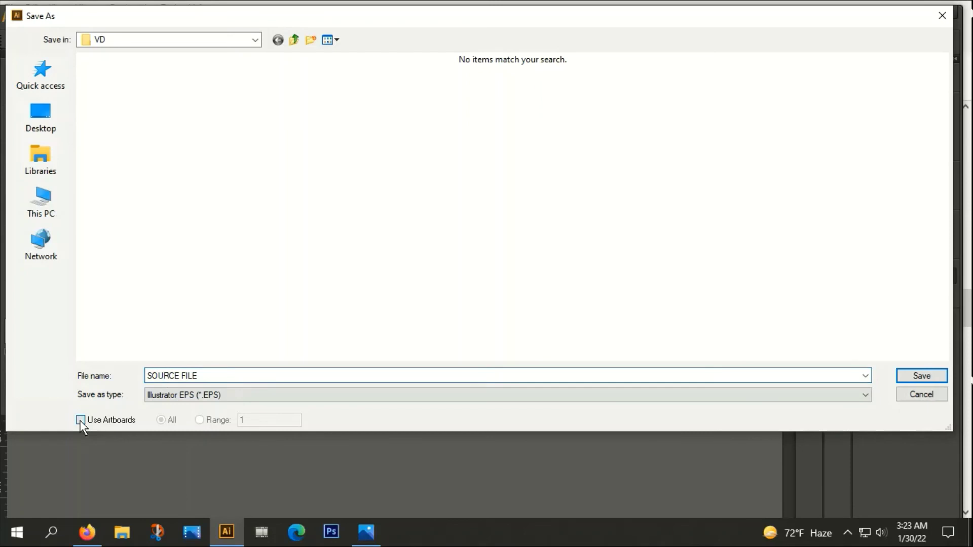
click(925, 378)
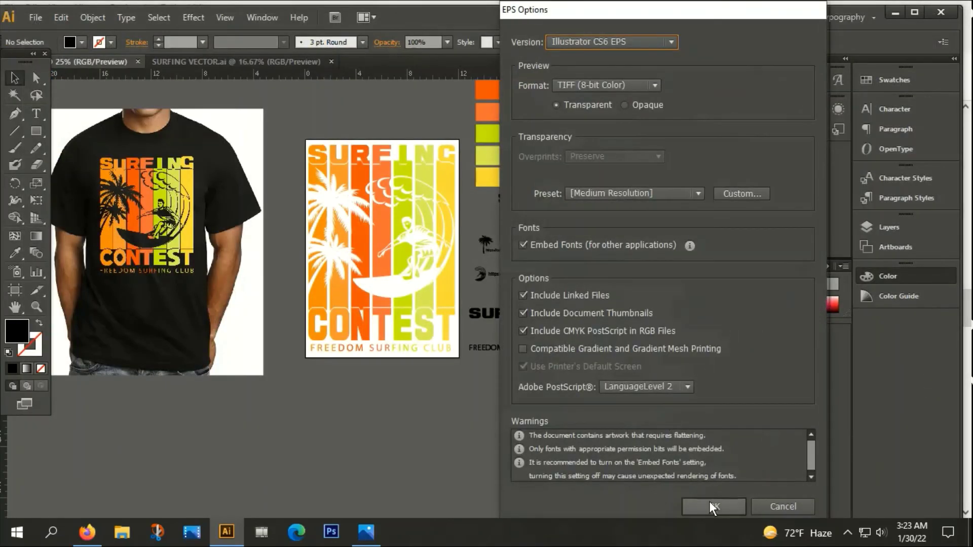
click(709, 501)
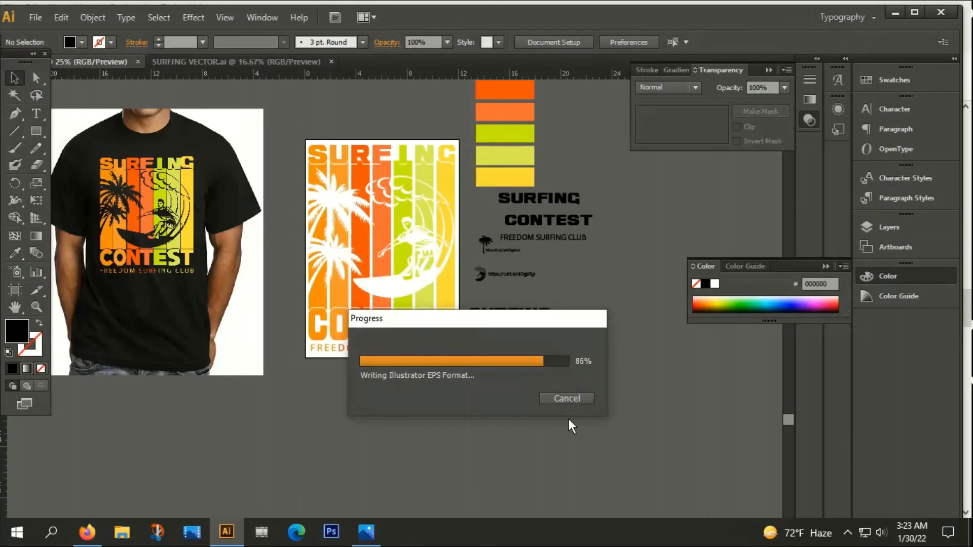
In SURFING VECTOR.ai, delete the leftover artwork, including the small surfer icon
click(259, 63)
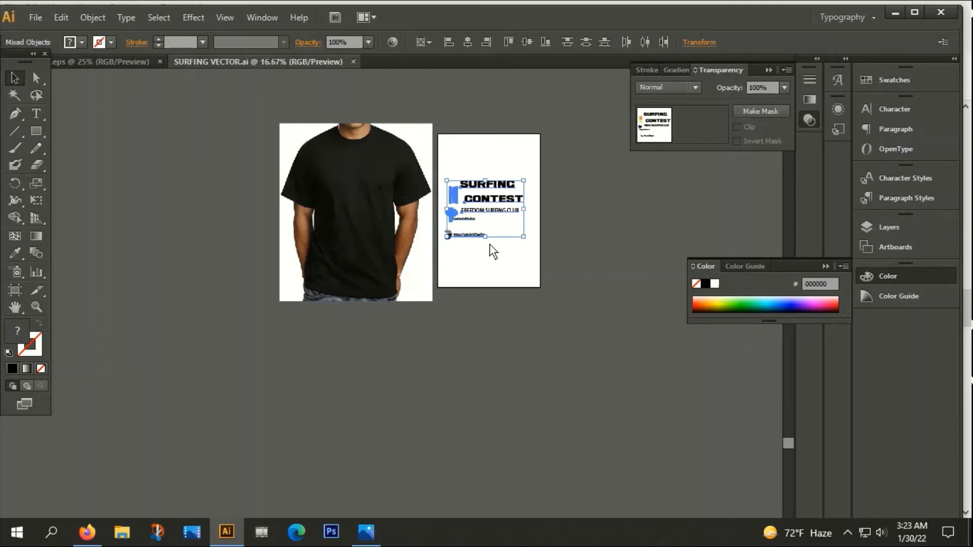
key(Delete)
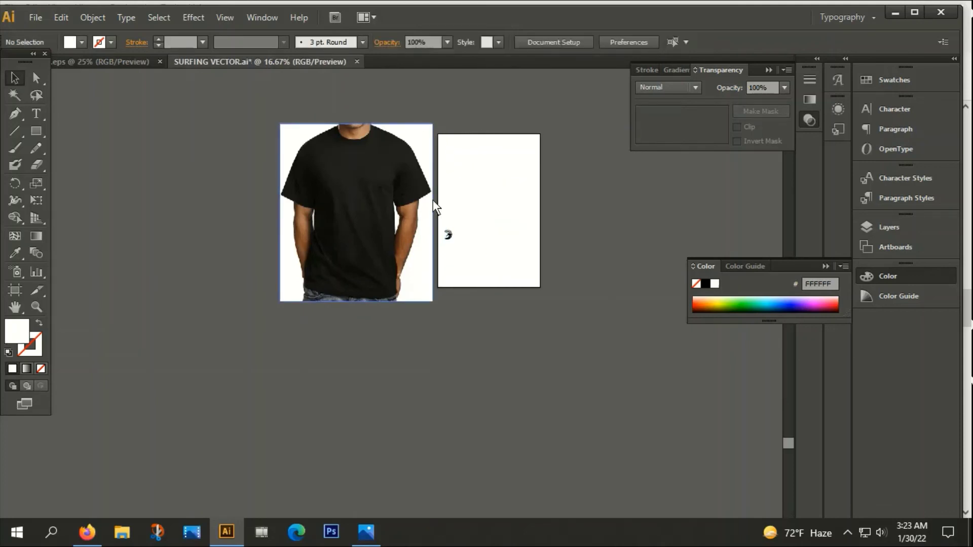
drag(438, 197, 476, 268)
key(Delete)
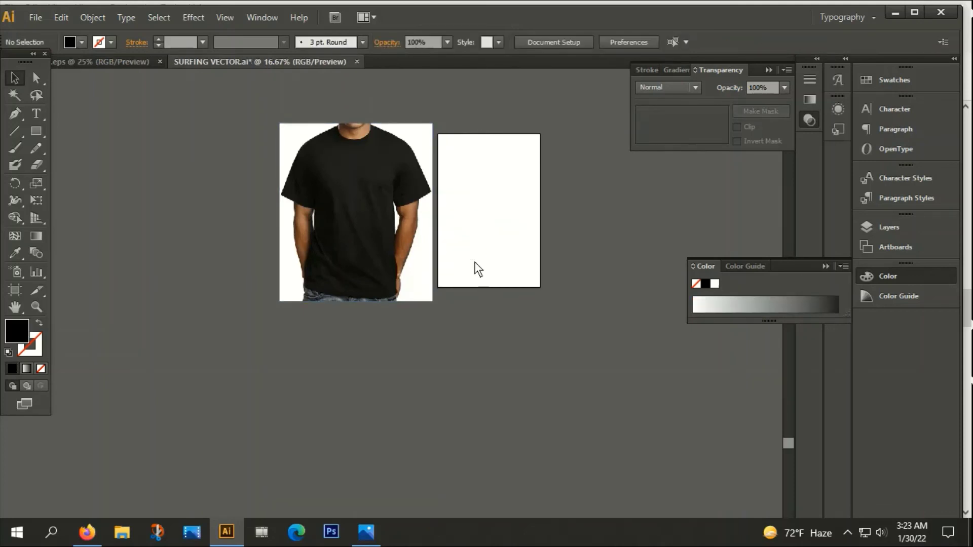
Move the artboard over the T-shirt photo and resize it to about 17.89 × 20.83 in
click(14, 291)
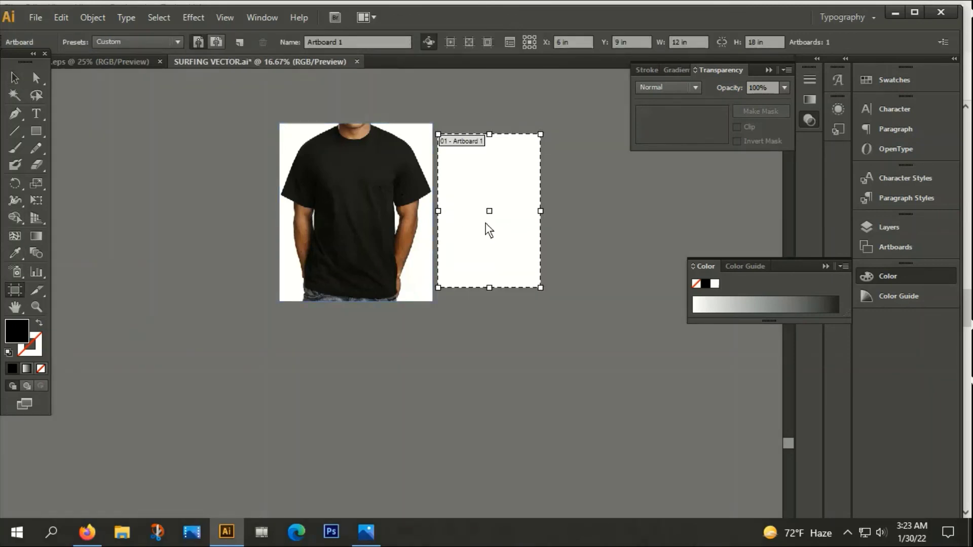
mouse_move(490, 212)
mouse_down()
mouse_move(363, 209)
mouse_move(433, 214)
mouse_up()
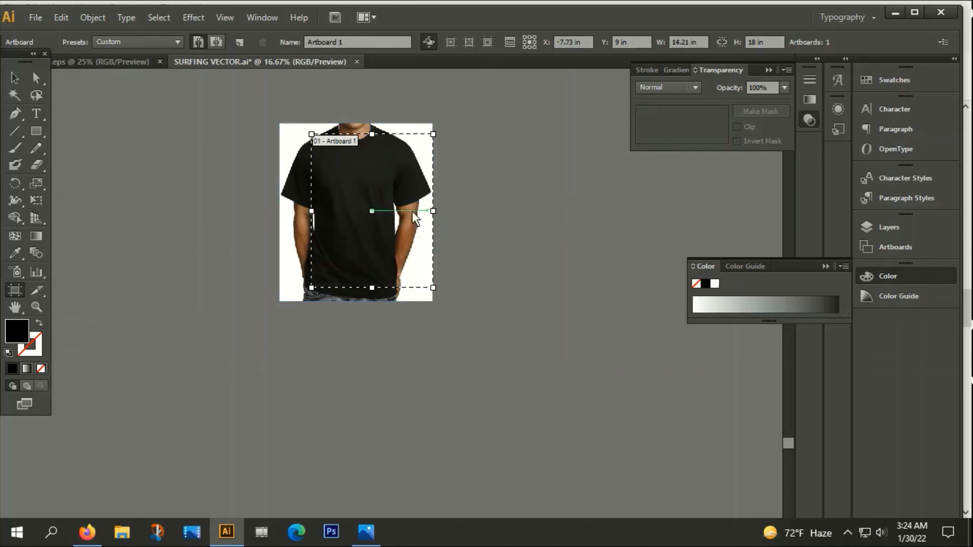
mouse_move(313, 211)
mouse_down()
mouse_move(283, 214)
mouse_move(328, 219)
mouse_up()
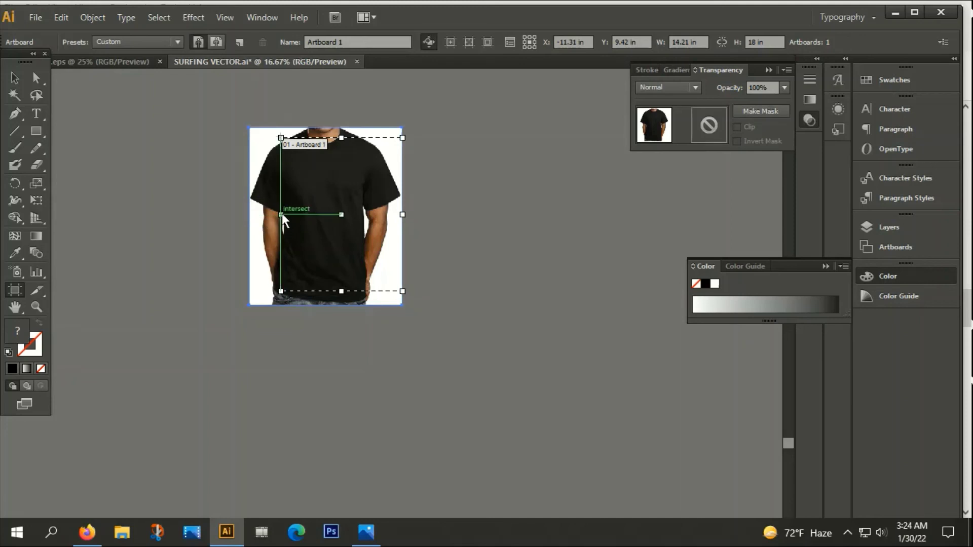
drag(282, 214, 249, 214)
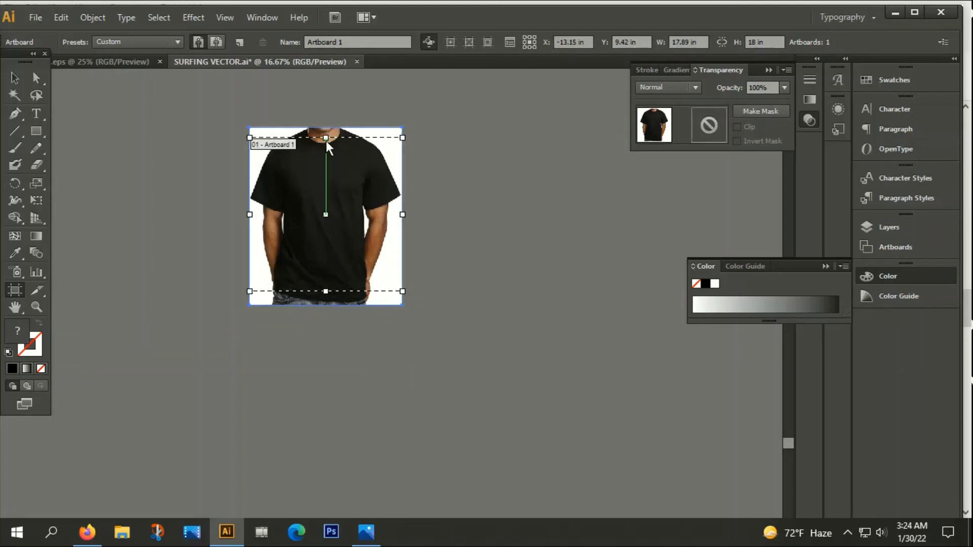
drag(326, 138, 326, 127)
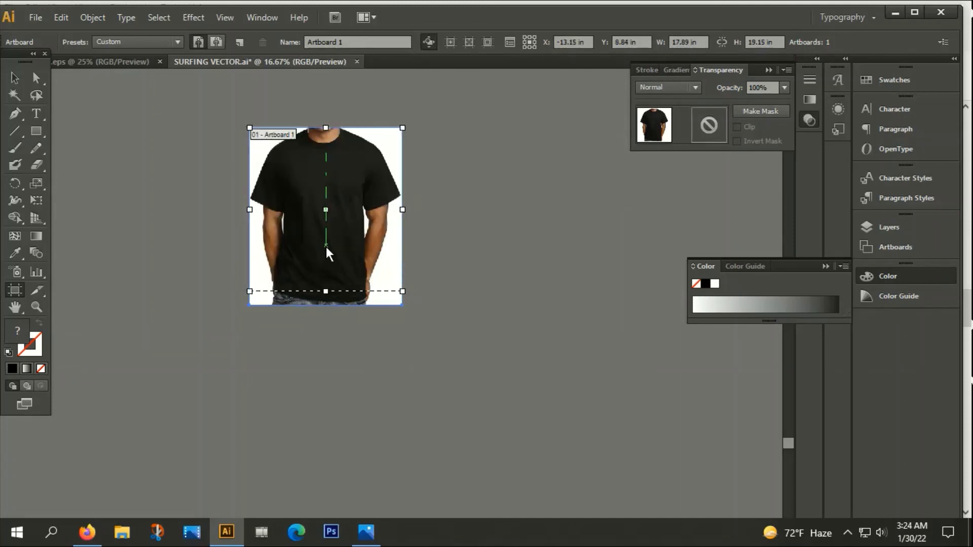
drag(325, 292, 325, 306)
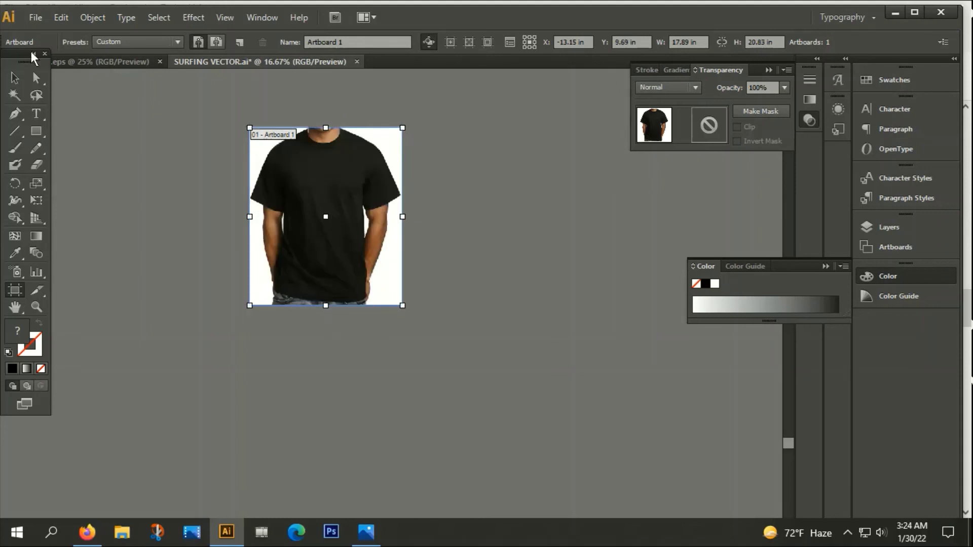
click(15, 81)
Place the PNG-01 surfing design into the T-shirt mockup document
click(34, 17)
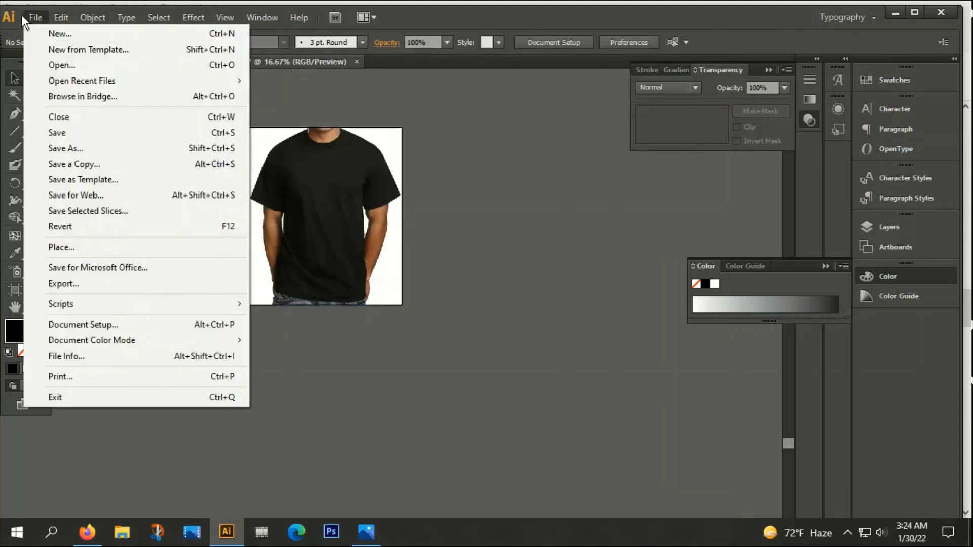
click(59, 248)
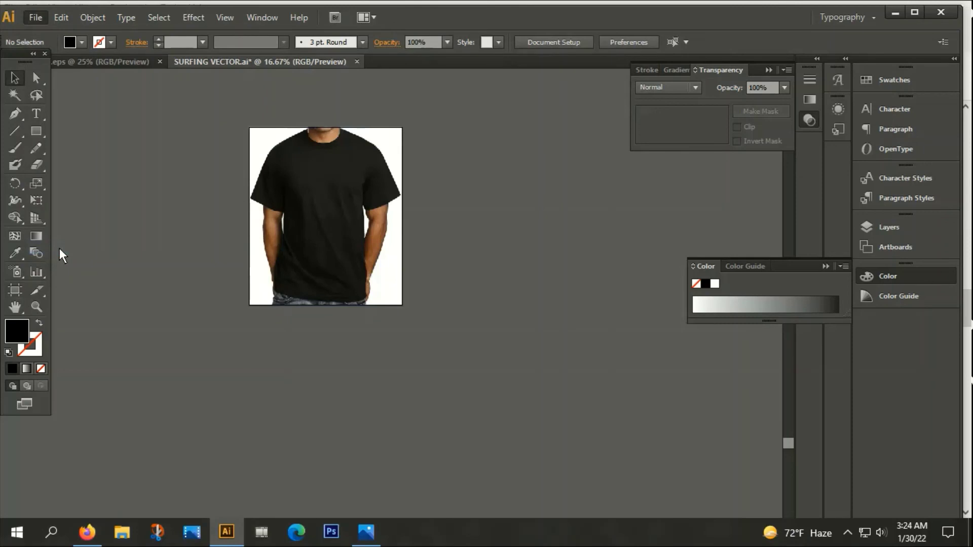
key(shift+ctrl+p)
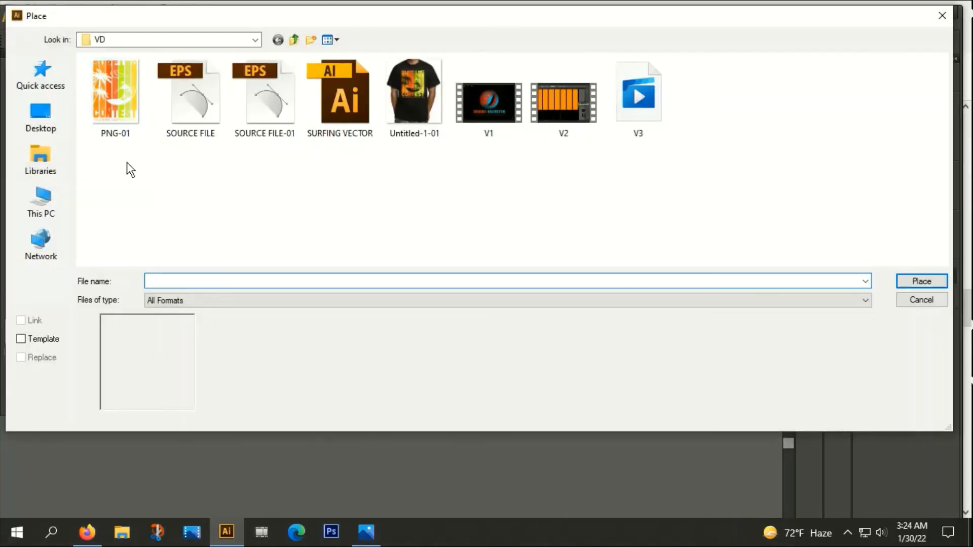
double_click(120, 108)
click(338, 318)
Move and scale the PNG-01 design down onto the T-shirt's chest
drag(386, 417, 322, 238)
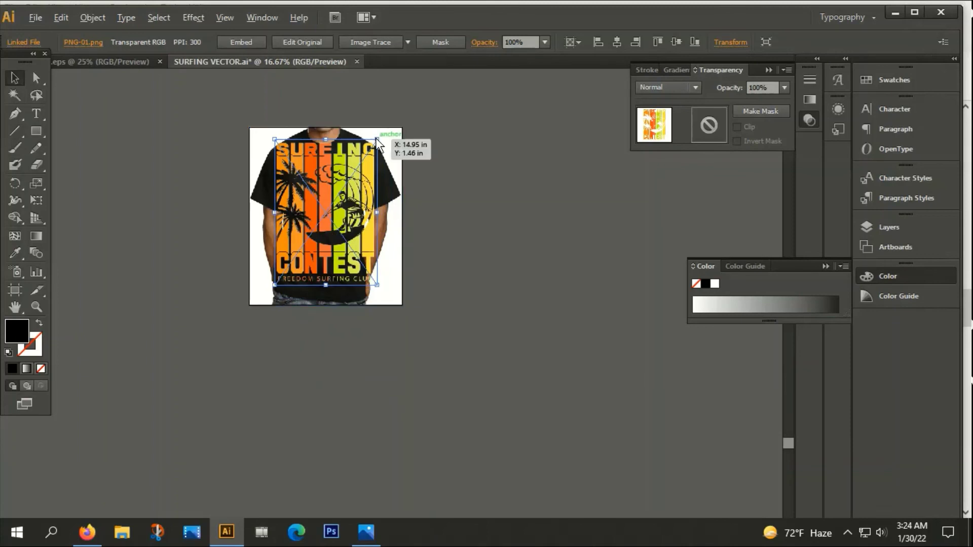
mouse_move(377, 138)
mouse_down()
mouse_move(341, 188)
mouse_move(324, 183)
mouse_up()
scroll(320, 199, up, 1)
scroll(324, 189, up, 2)
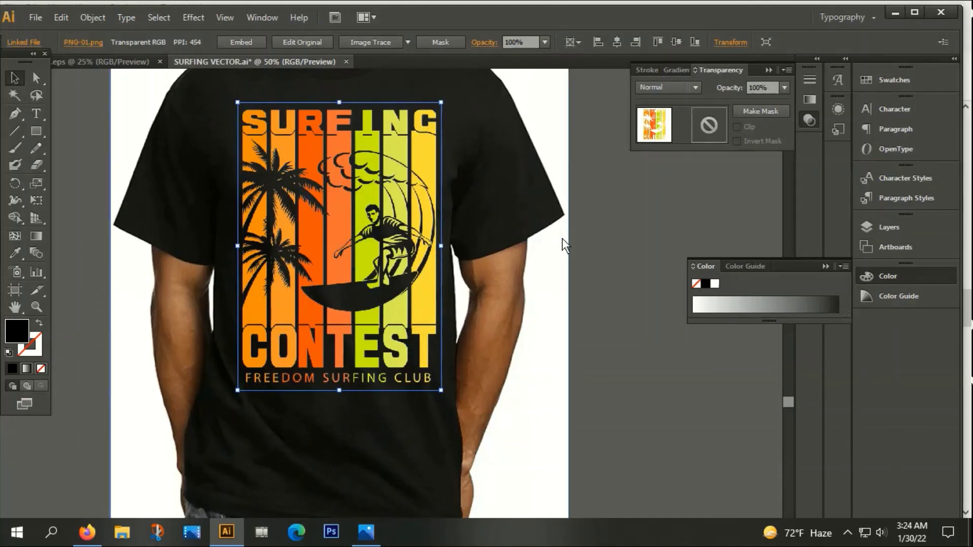
click(514, 246)
scroll(514, 246, down, 1)
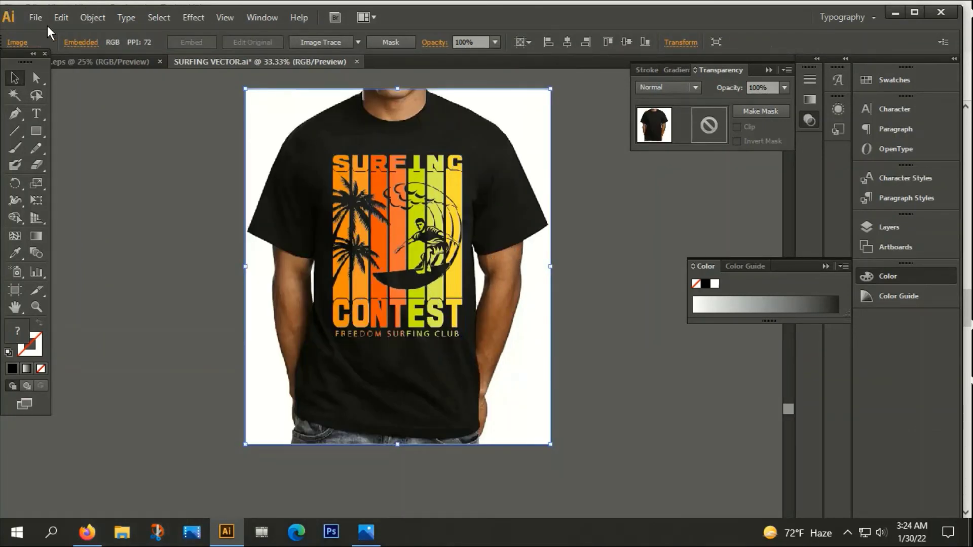
click(36, 17)
Export the mockup within the artboard as a maximum-quality 300 ppi JPEG named 'WITH MUCK UP'
click(56, 284)
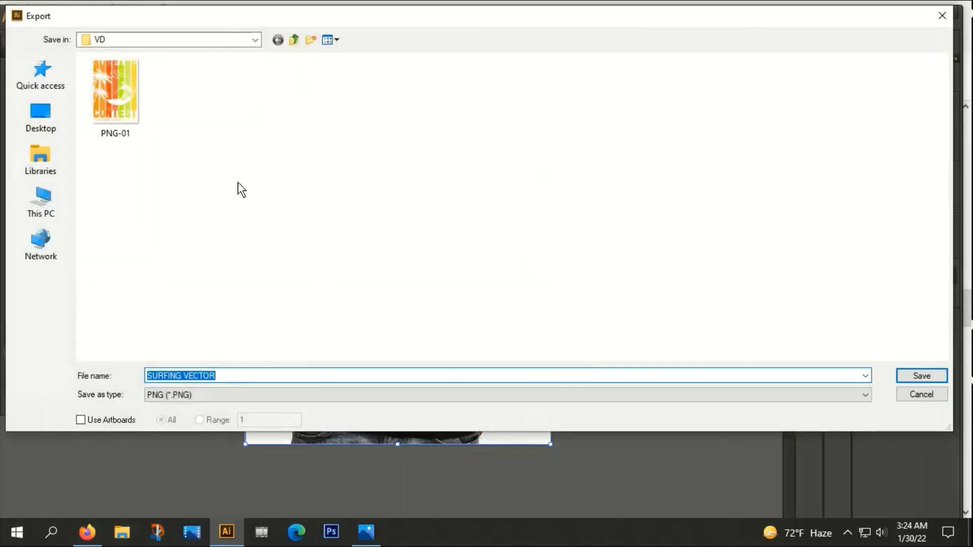
click(196, 395)
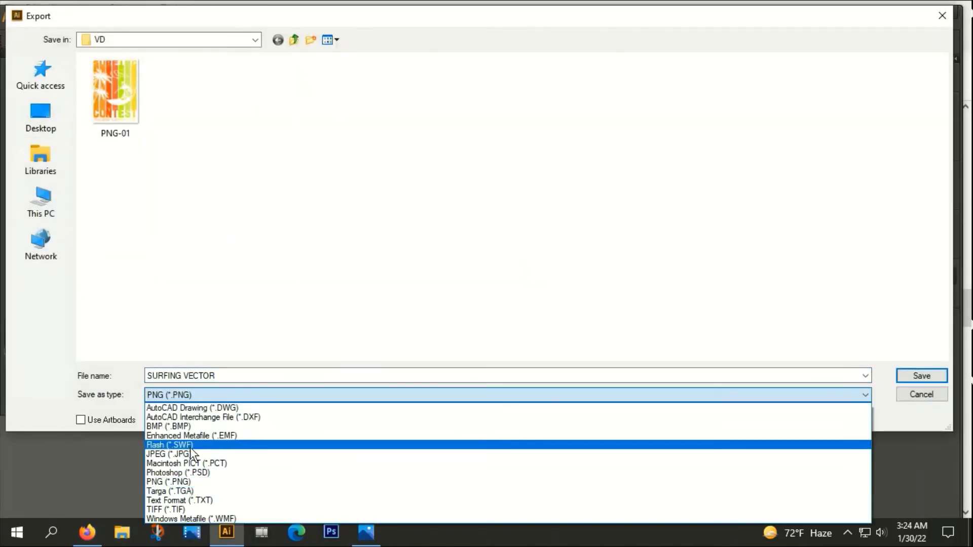
click(184, 455)
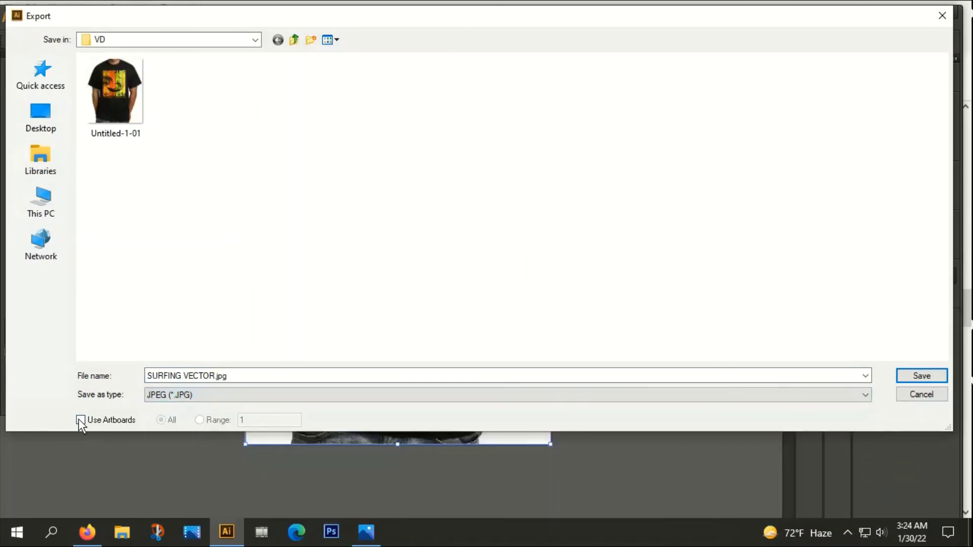
click(80, 419)
double_click(232, 375)
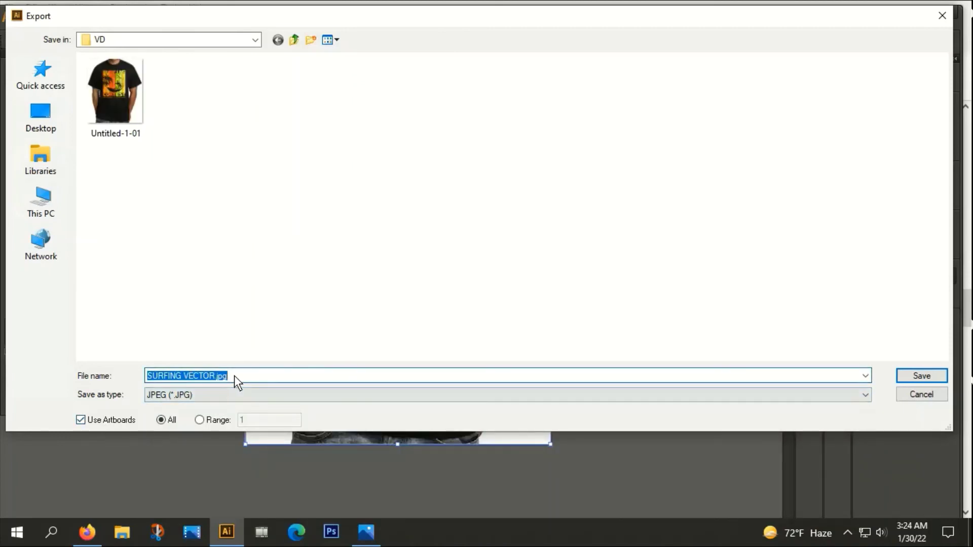
text(WITH)
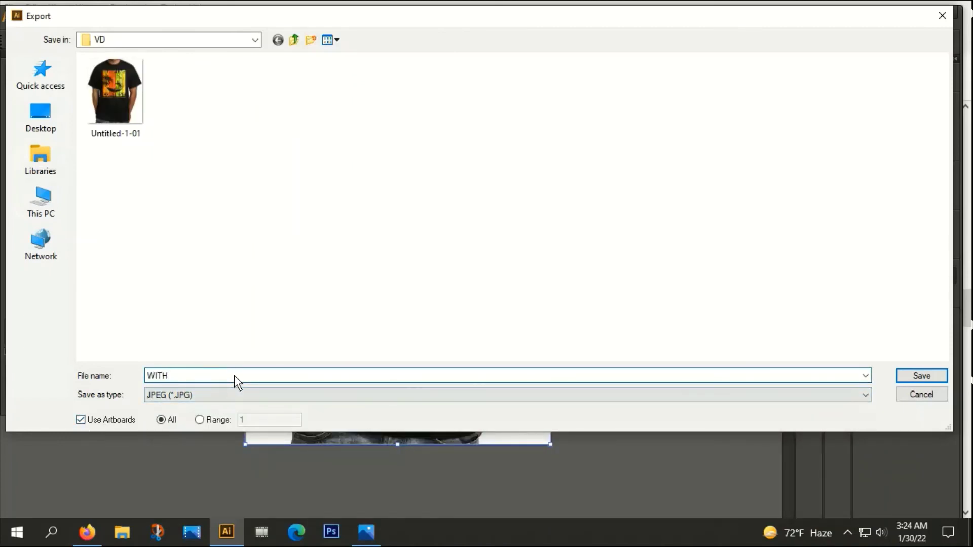
text( MUCK UP)
click(934, 376)
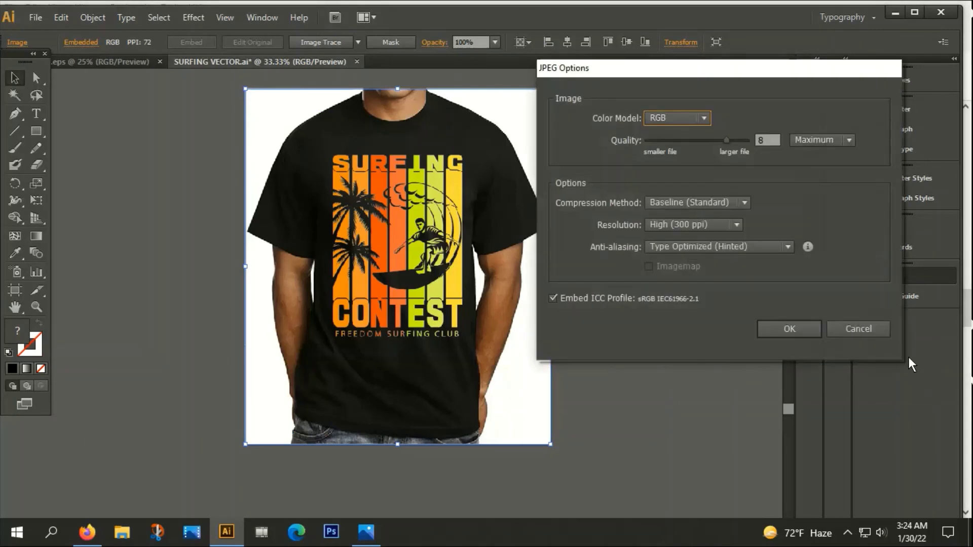
click(810, 326)
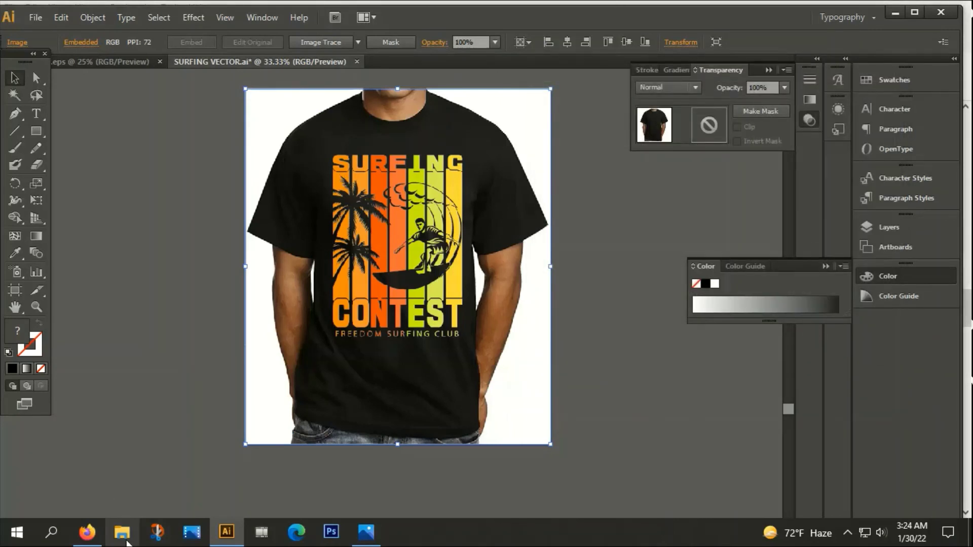
click(127, 542)
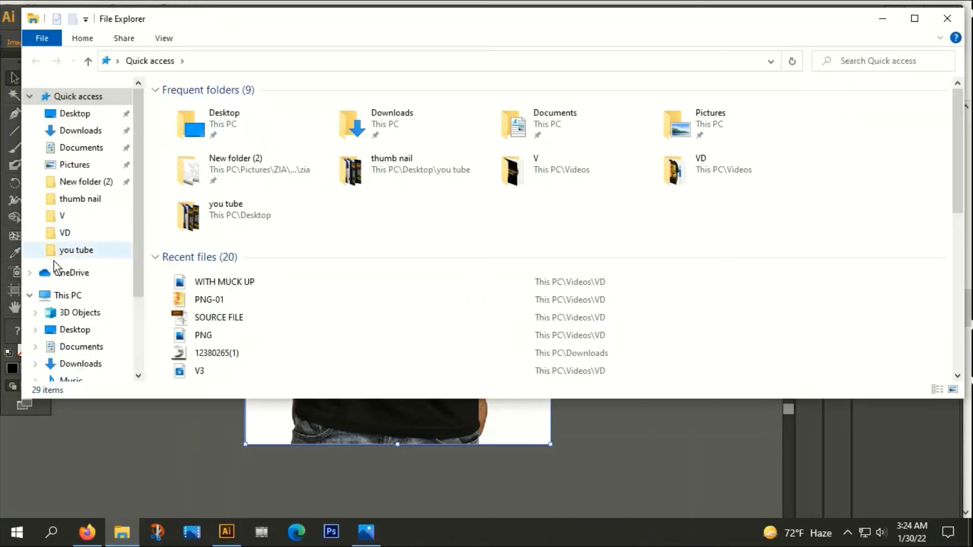
Open WITH MUCK UP-01.jpg from the VD folder in Photos and maximize the viewer
click(68, 233)
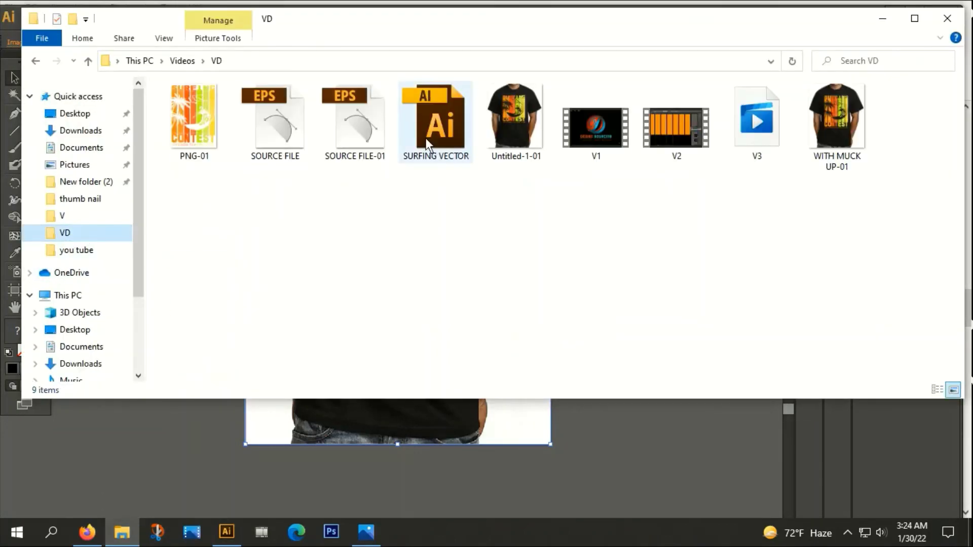
double_click(838, 117)
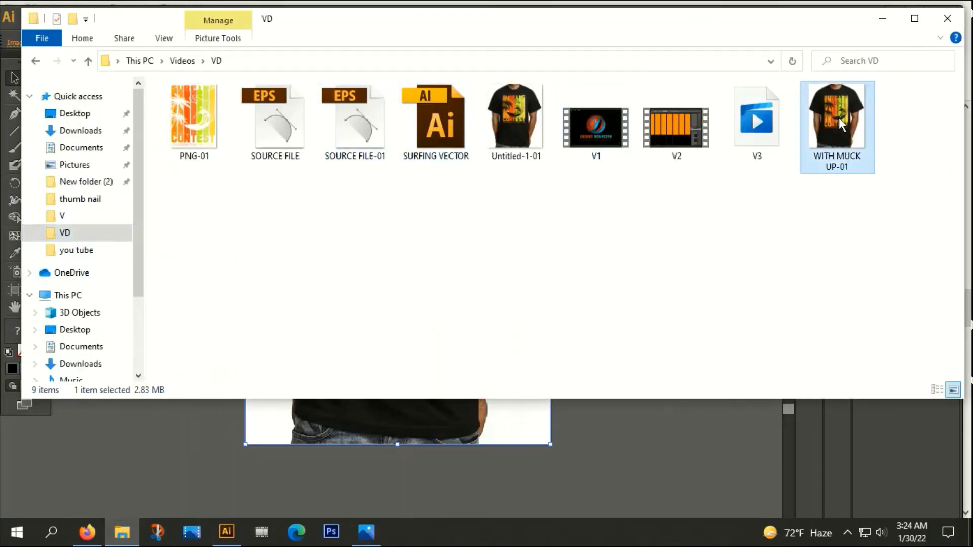
scroll(492, 342, up, 2)
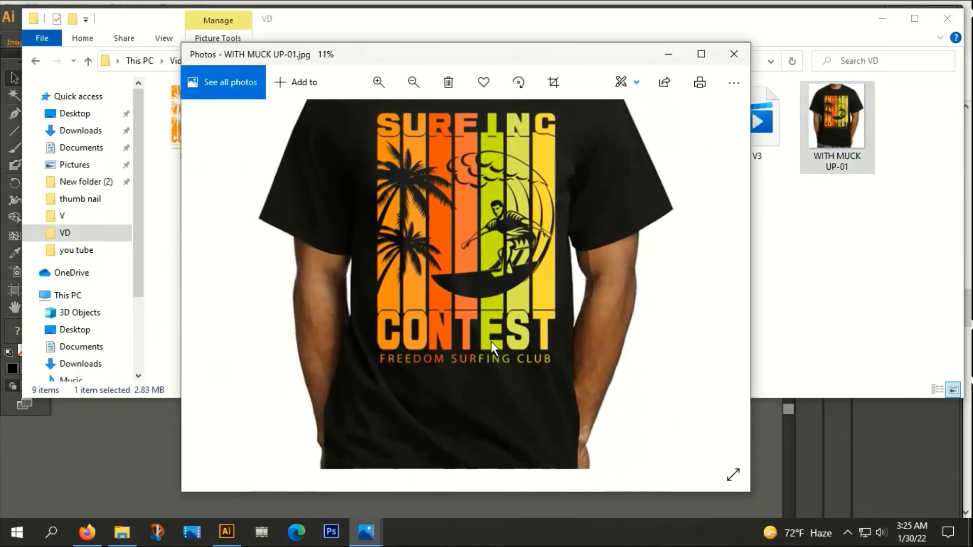
scroll(502, 326, down, 2)
click(706, 53)
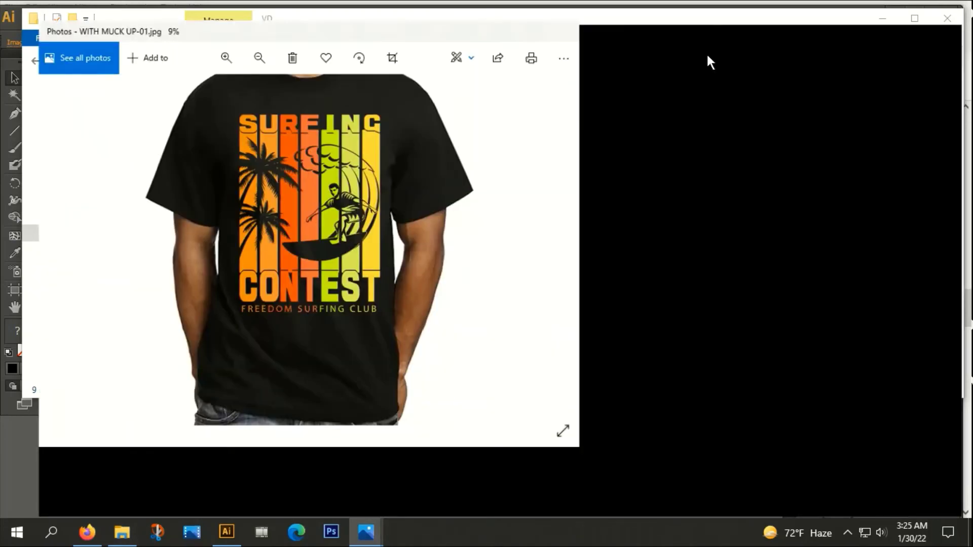